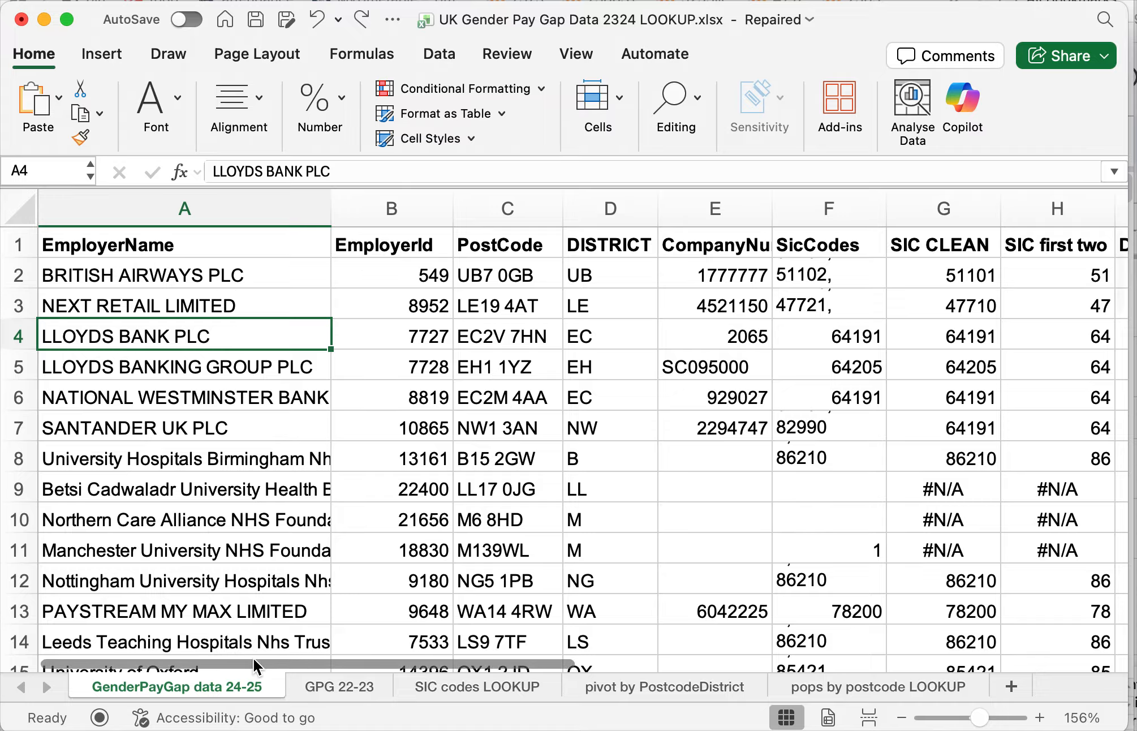
# - Glance at the GPG 22-23 sheet and examine the DiffMeanHourlyPercent 24-25 value for British Airways on the 24-25 data sheet
pyautogui.click(336, 689)
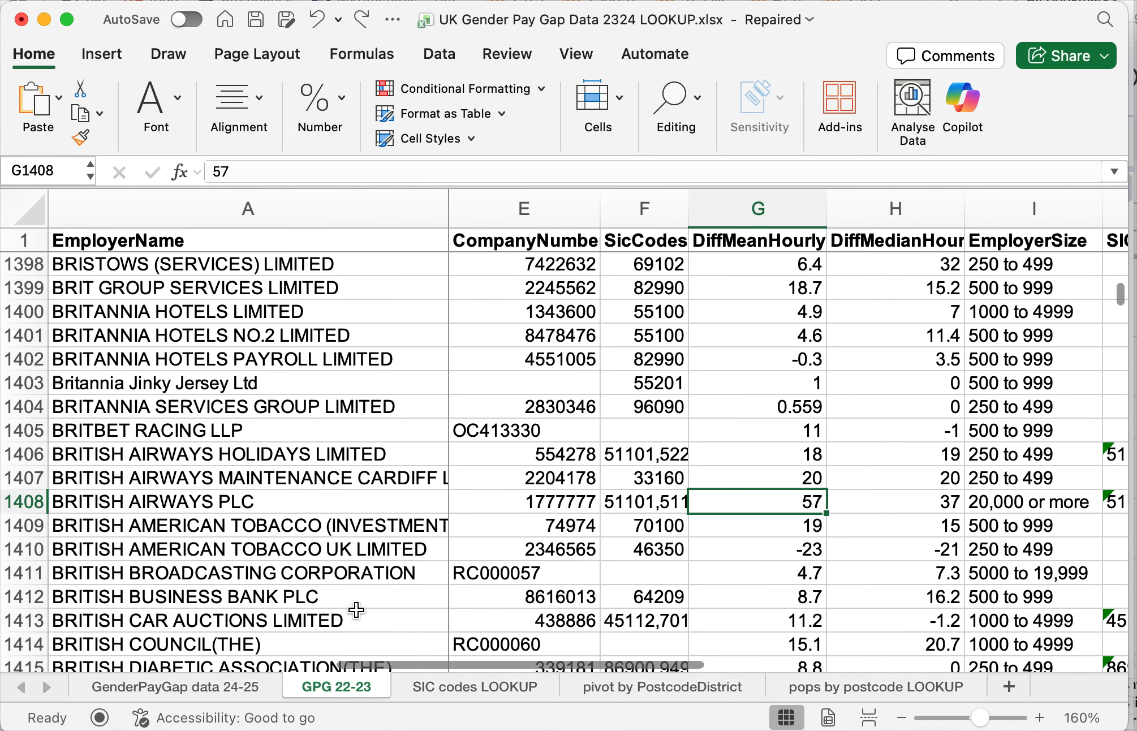
pyautogui.click(249, 690)
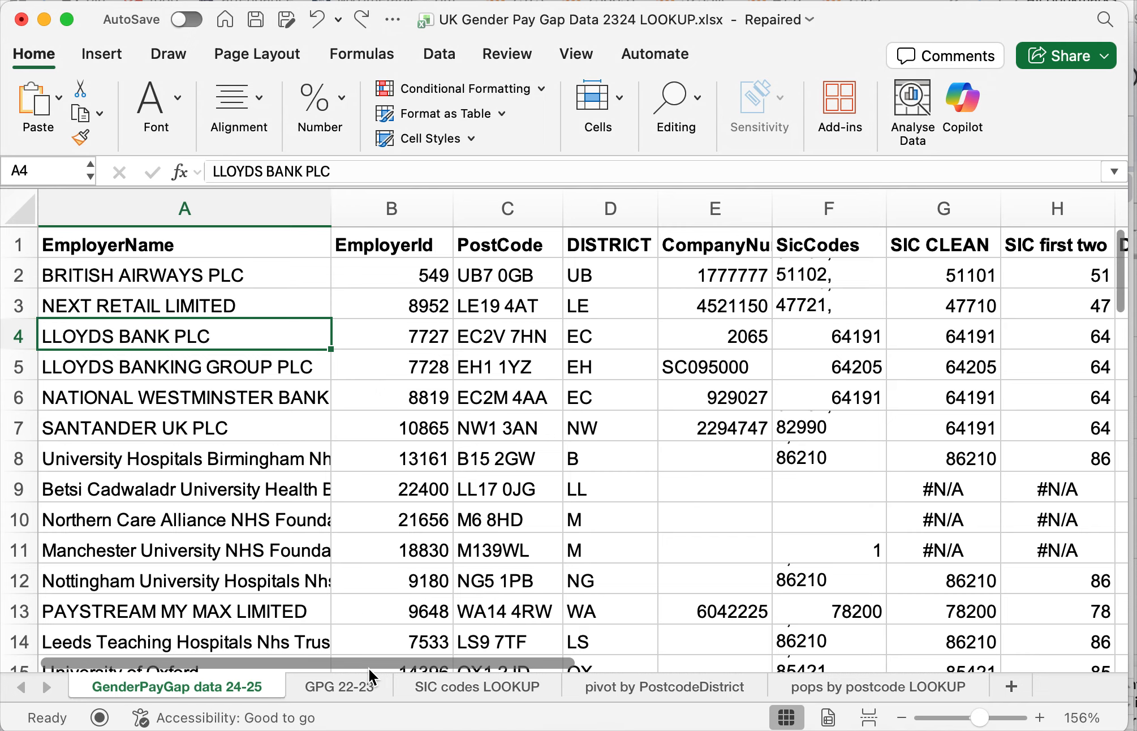
pyautogui.moveTo(369, 663); pyautogui.dragTo(763, 657)
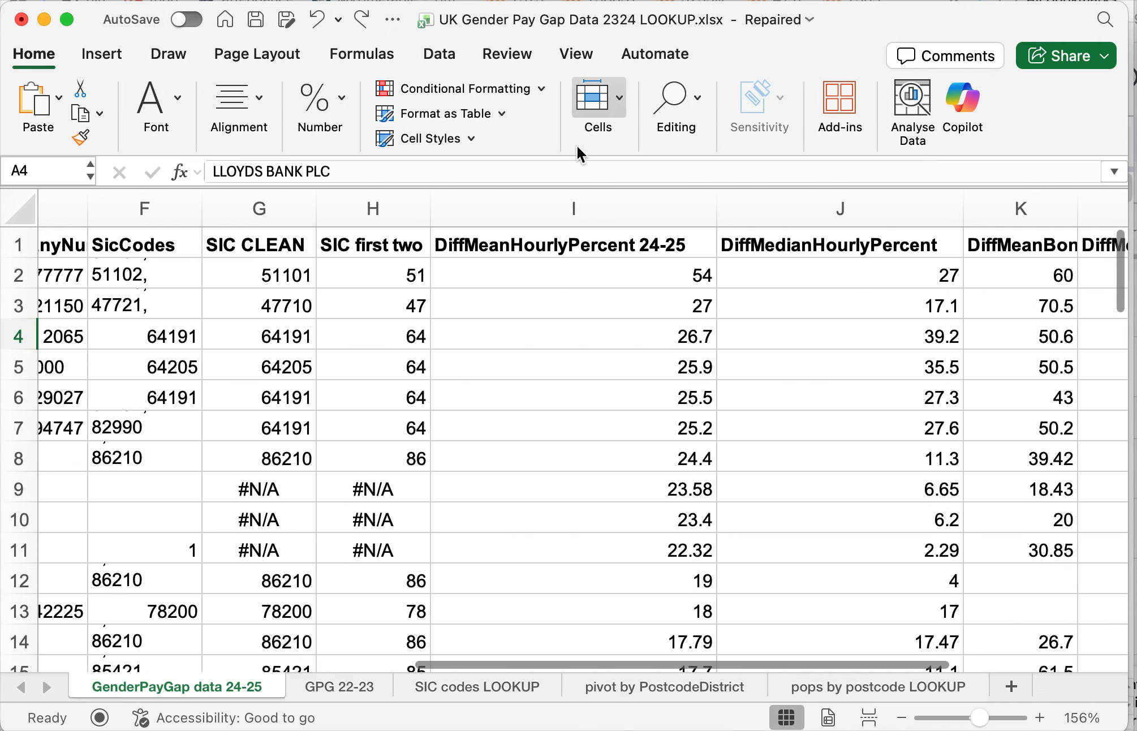
pyautogui.click(567, 214)
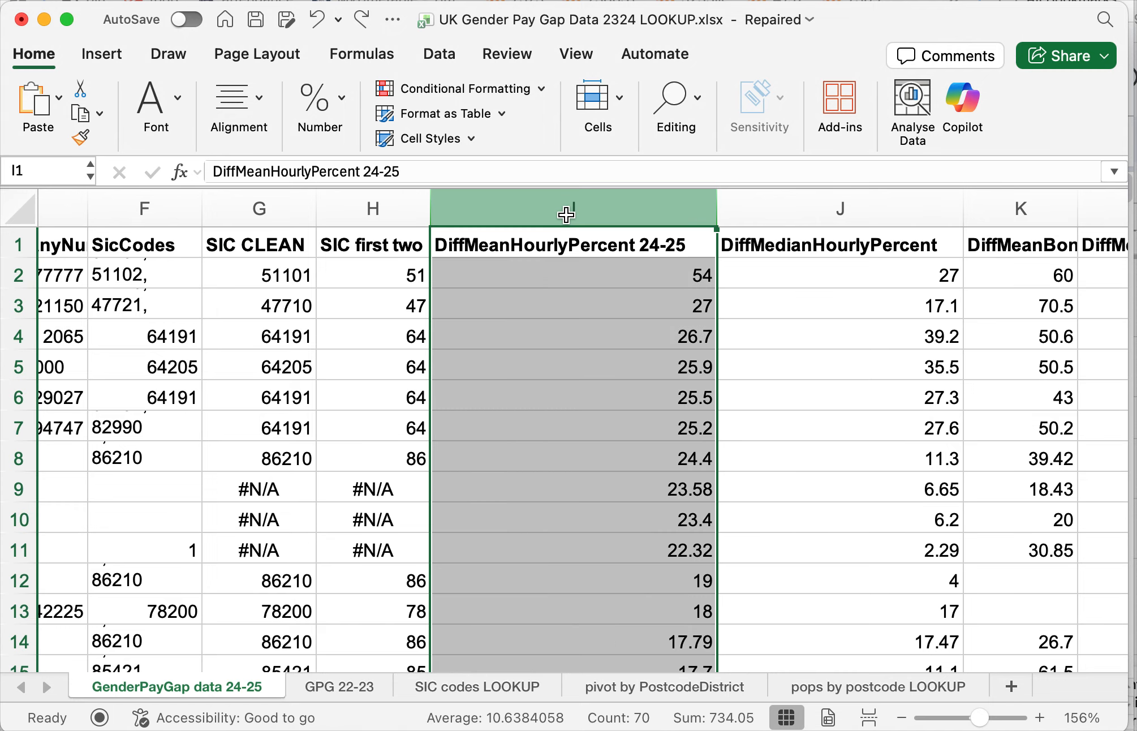
pyautogui.click(624, 245)
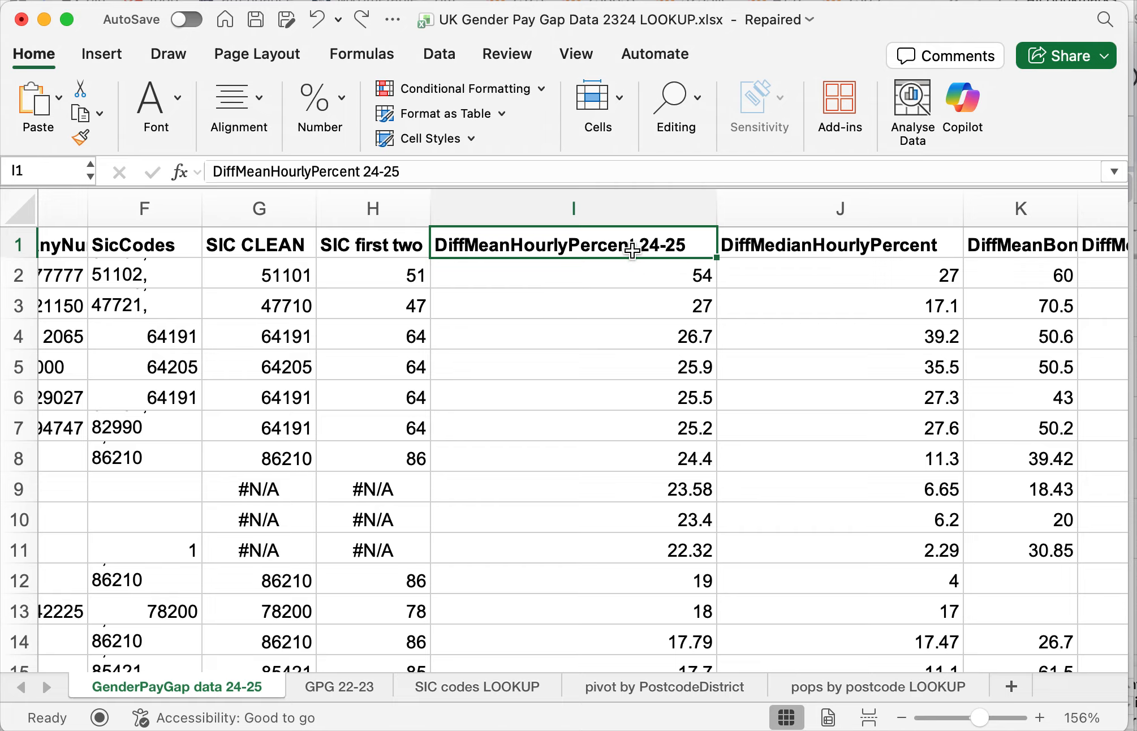
pyautogui.click(583, 284)
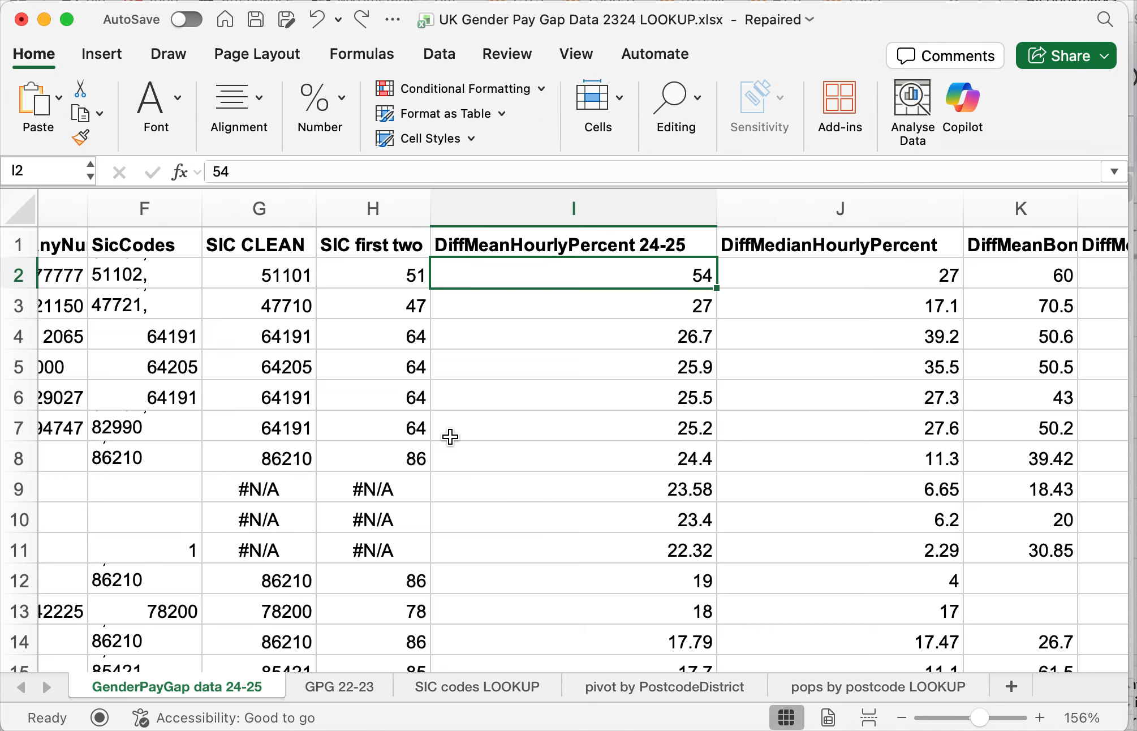
# - Compare how British Airways PLC is listed under EmployerName on the 24-25 data sheet and the GPG 22-23 sheet
pyautogui.hscroll(-3, 449, 436)
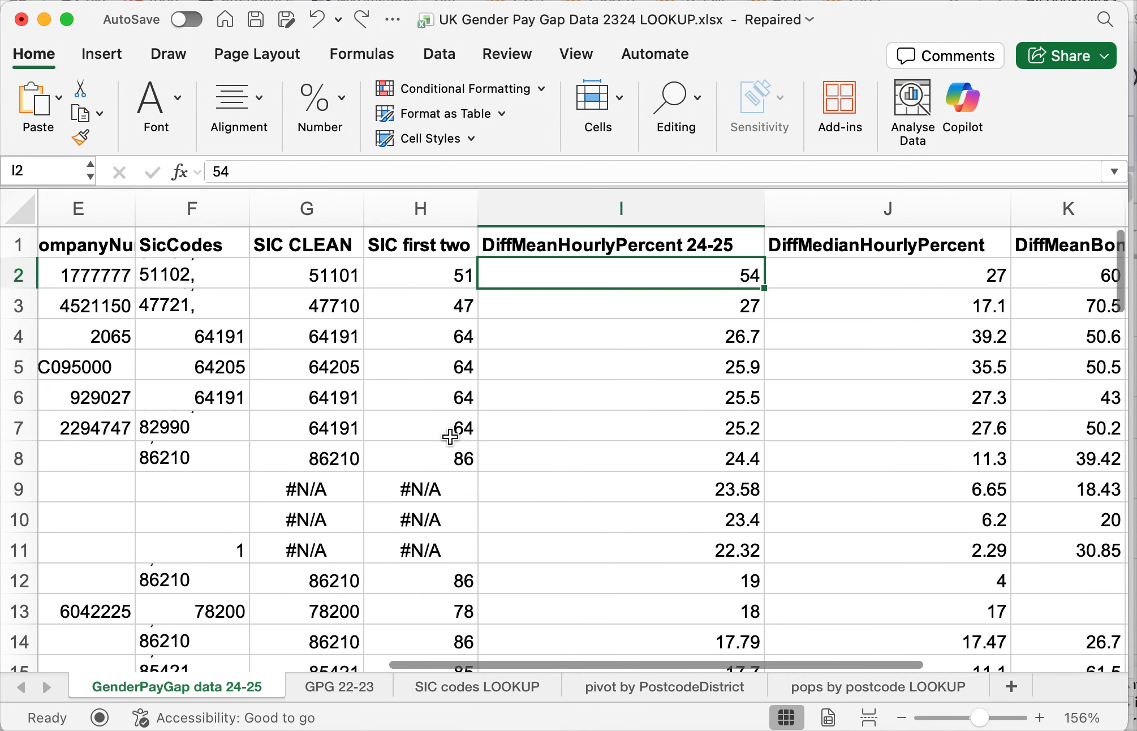
pyautogui.hscroll(-5, 449, 436)
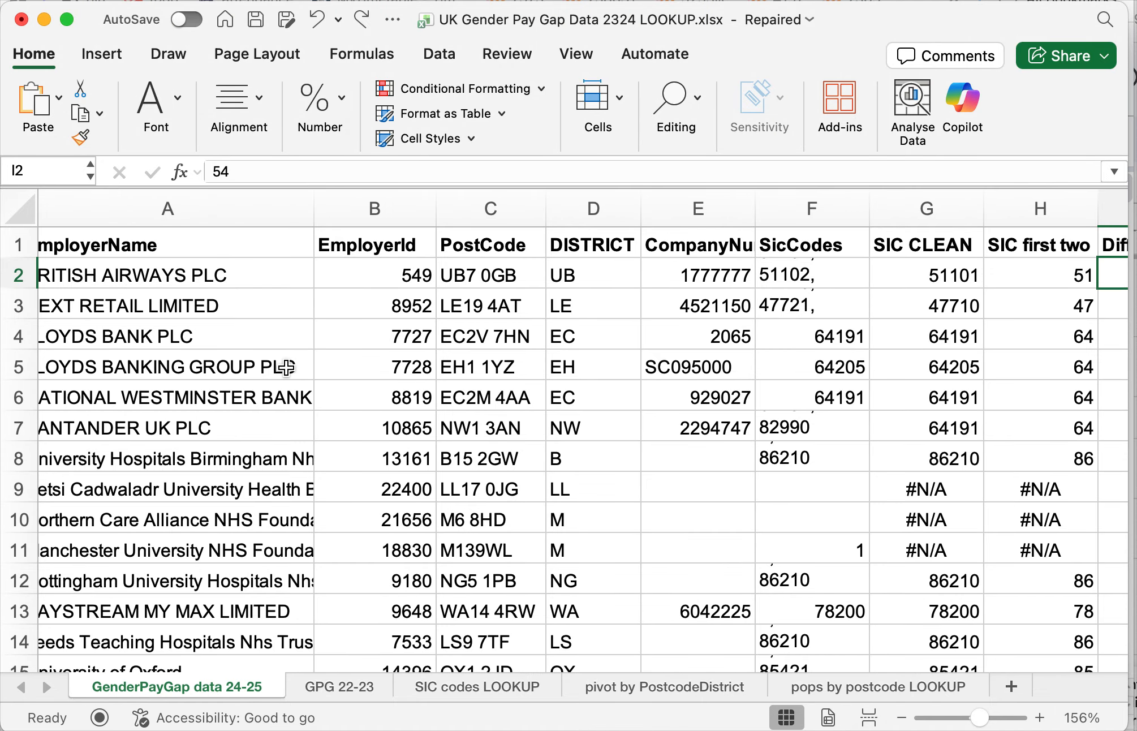
pyautogui.hscroll(-2, 286, 367)
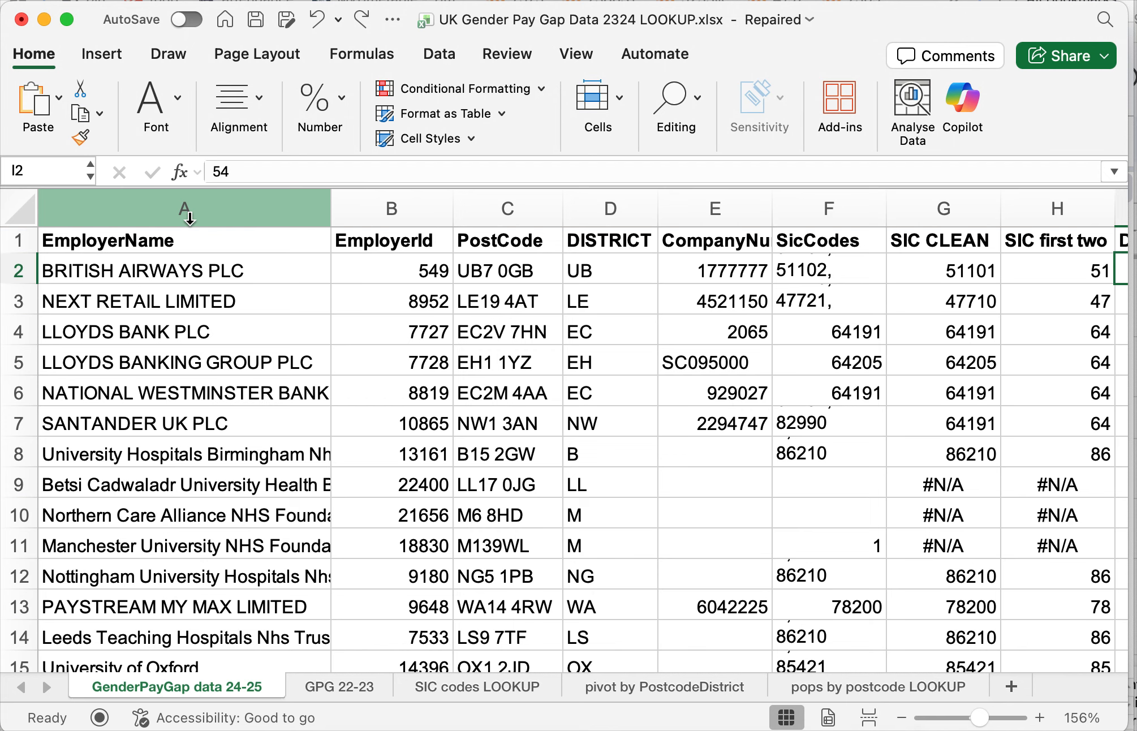
pyautogui.click(122, 273)
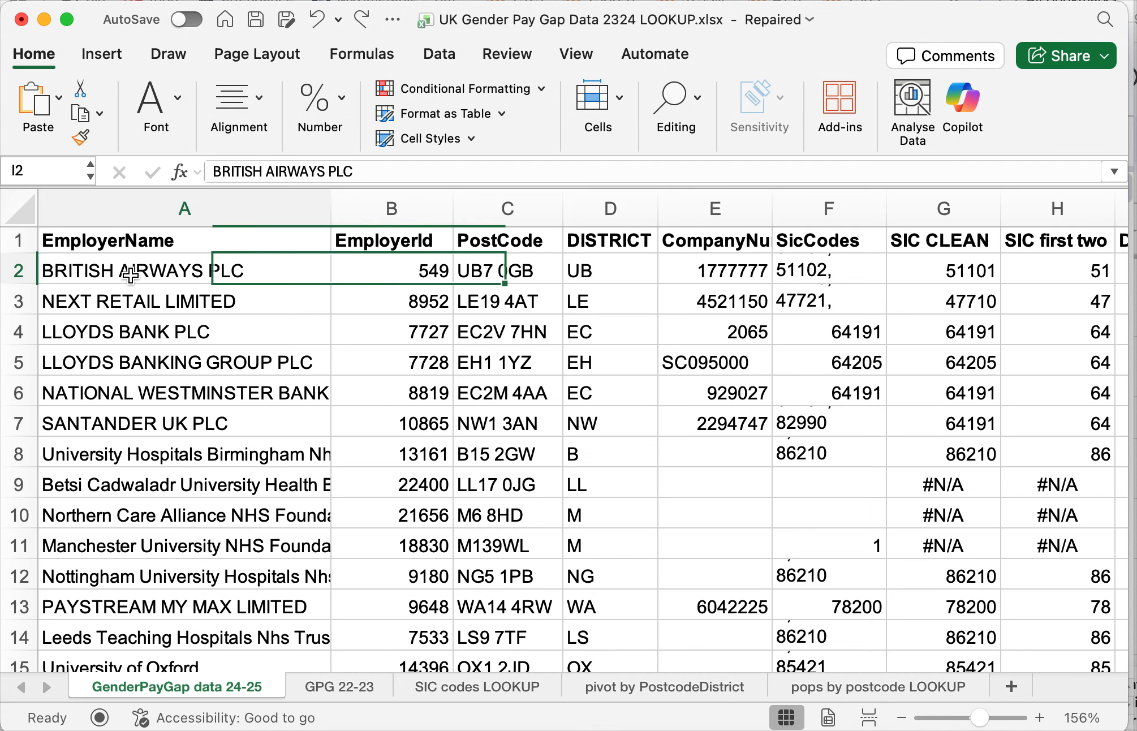
pyautogui.click(327, 685)
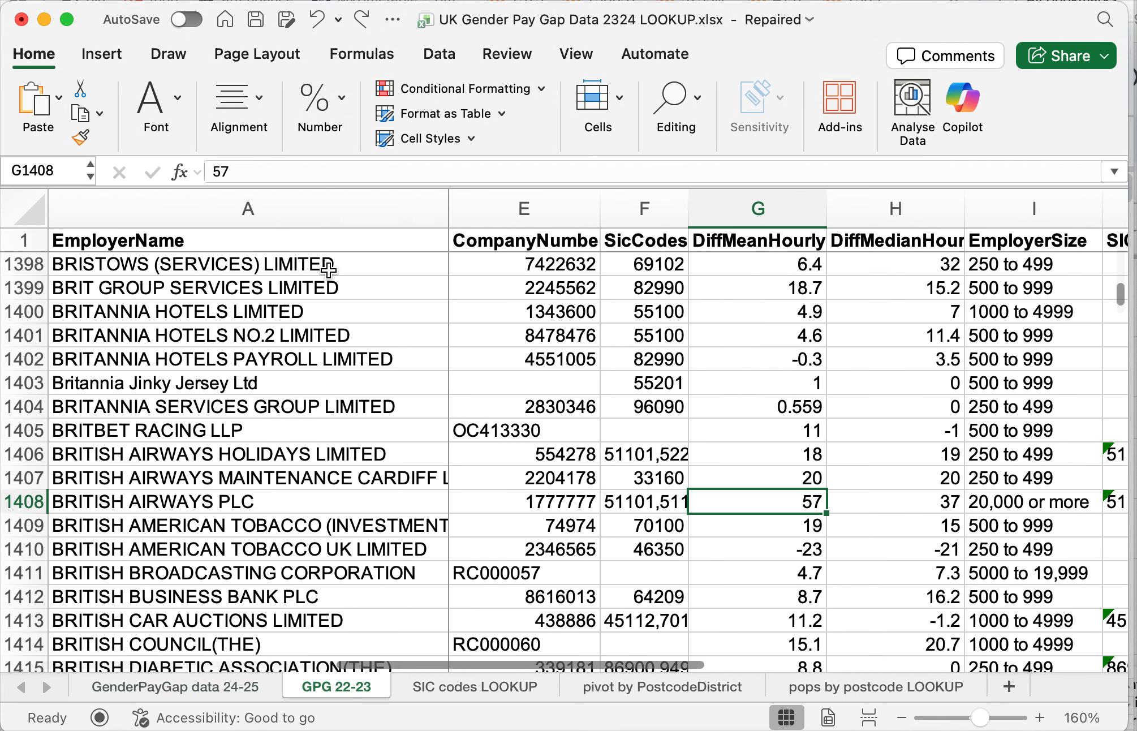
pyautogui.scroll(1, 260, 432)
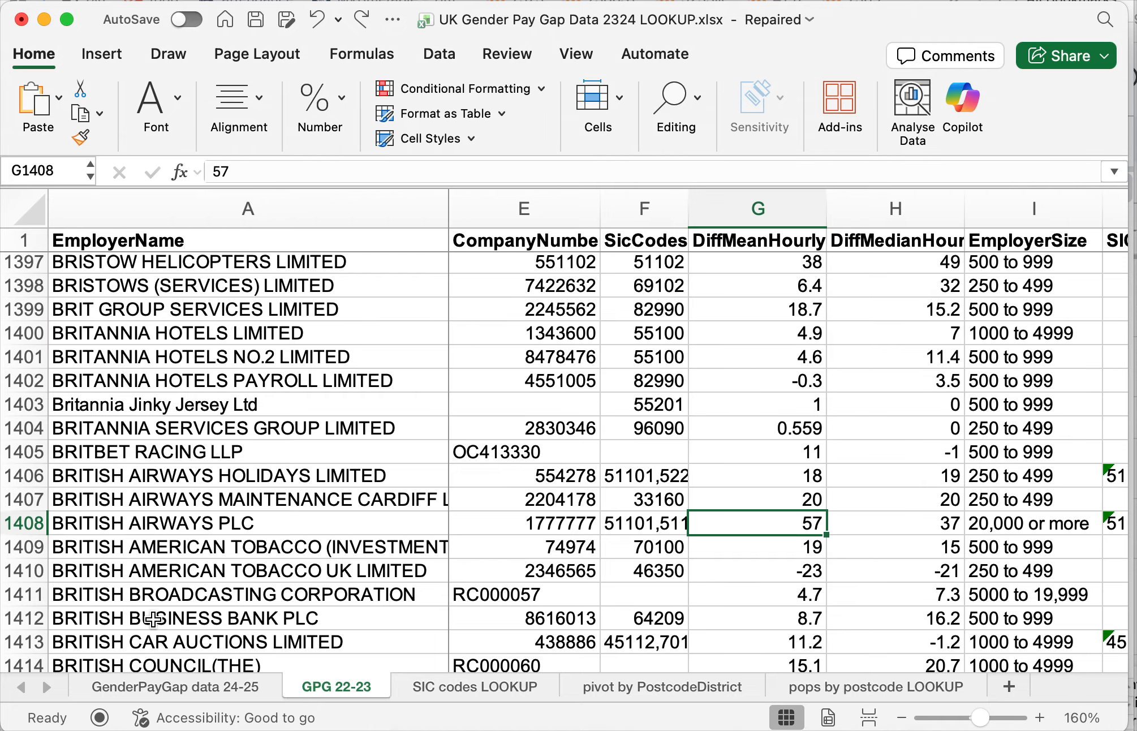
# - Widen the CompanyNumber column on the GenderPayGap data 24-25 sheet to fit its contents
pyautogui.click(196, 721)
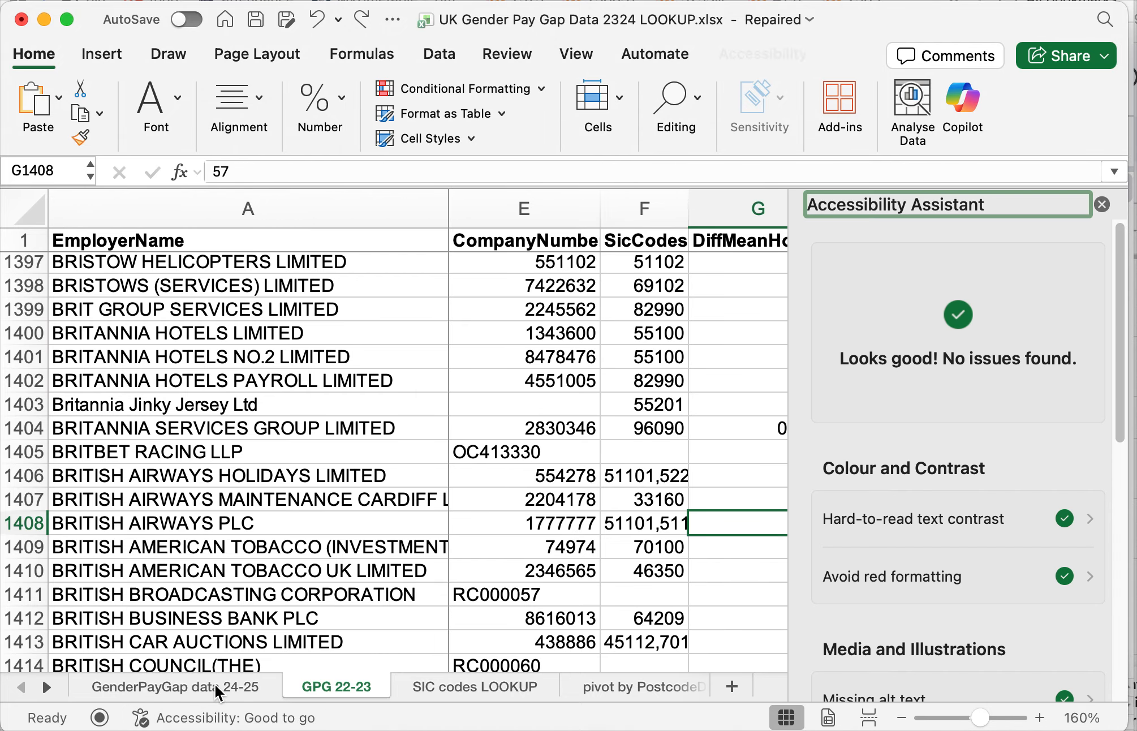
pyautogui.click(1101, 204)
pyautogui.click(185, 669)
pyautogui.click(185, 683)
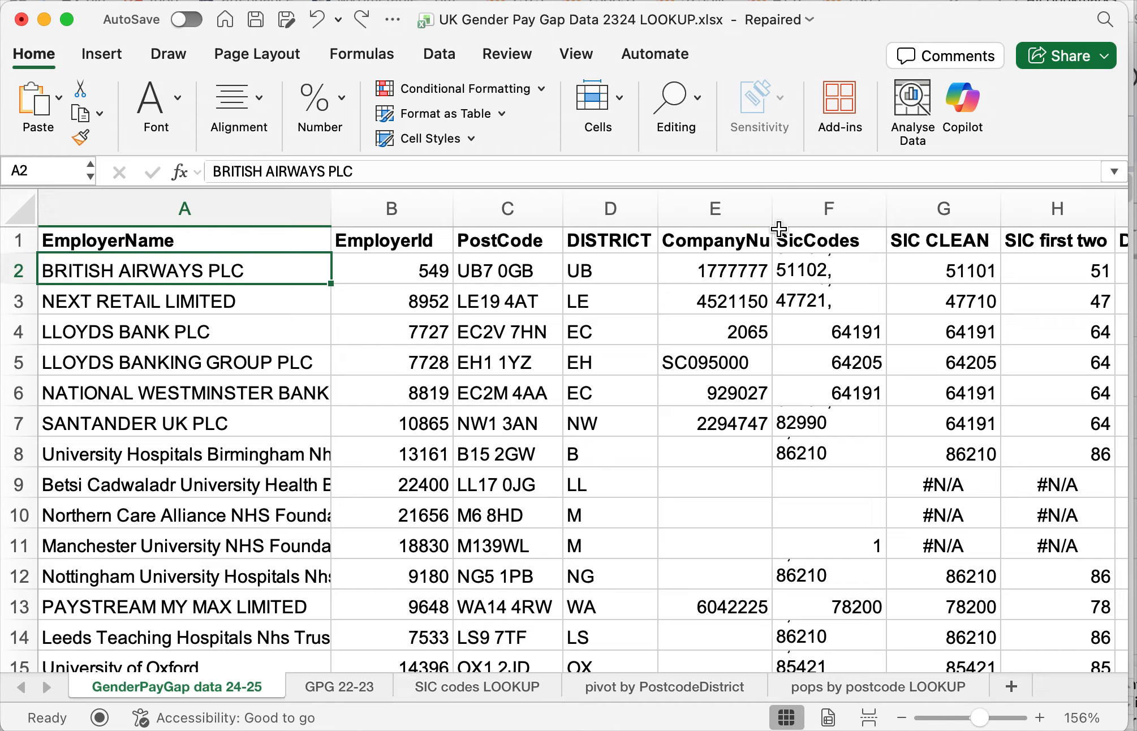
pyautogui.doubleClick(775, 202)
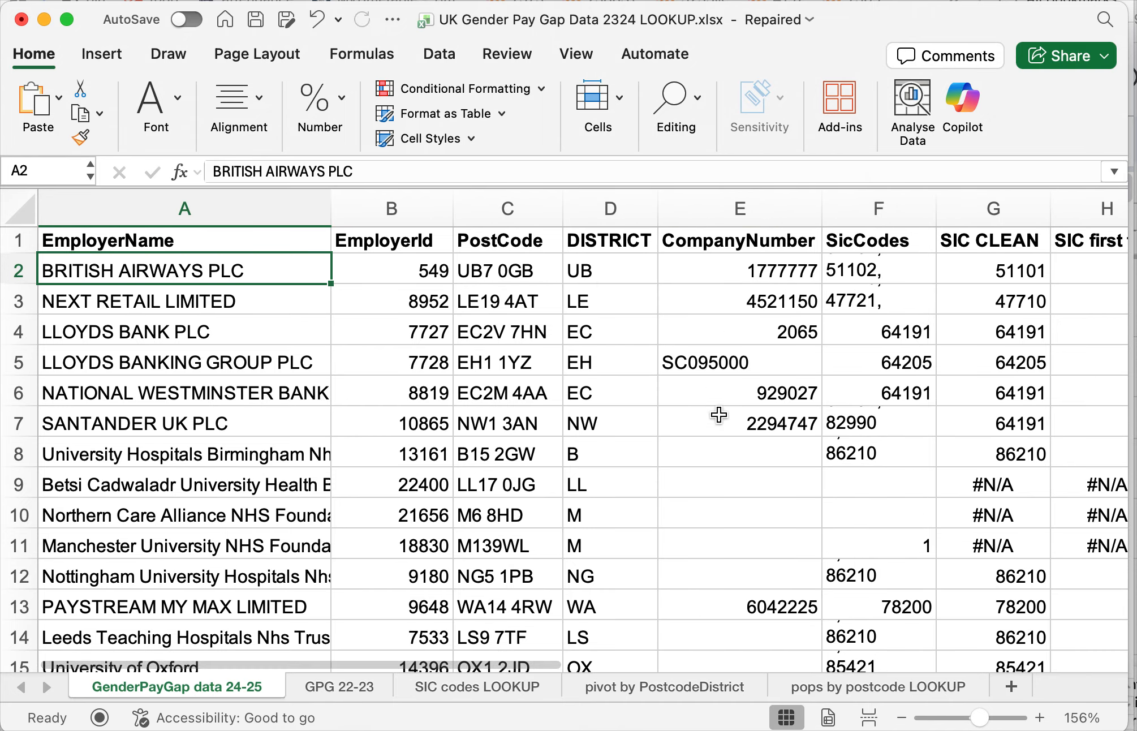
# - Examine the identifier columns for Next Retail and British Airways, comparing the British Airways EmployerId with the GPG 22-23 sheet
pyautogui.click(238, 304)
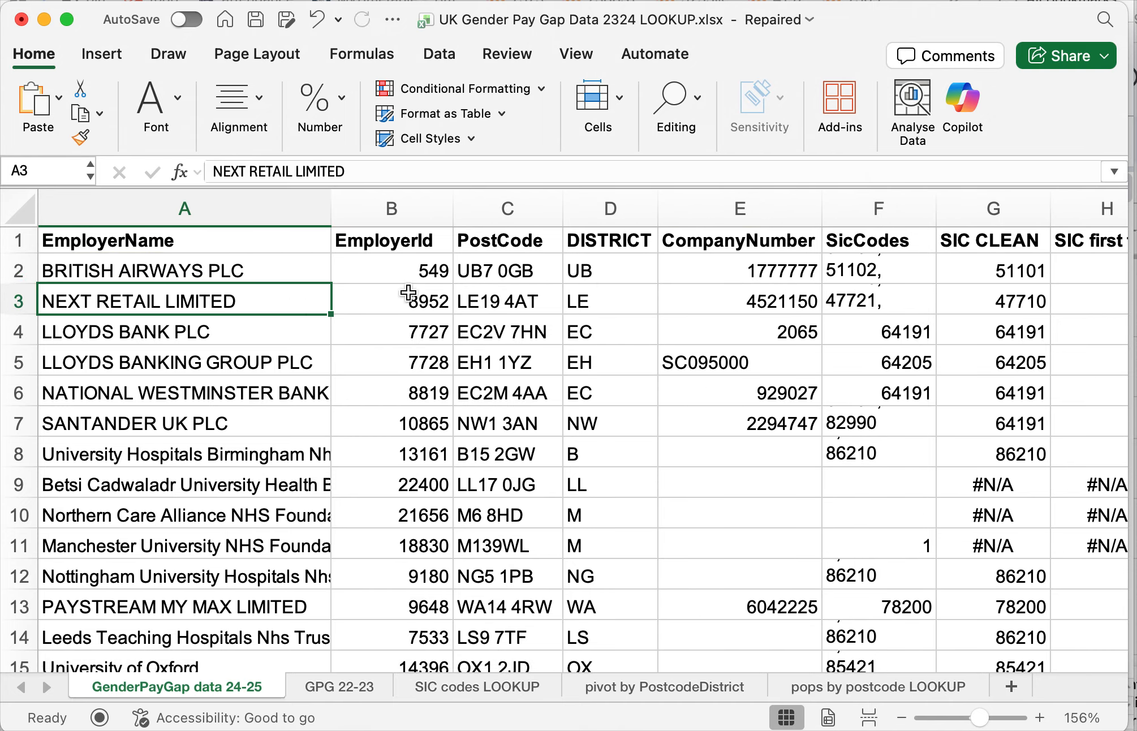
pyautogui.click(408, 293)
pyautogui.click(772, 291)
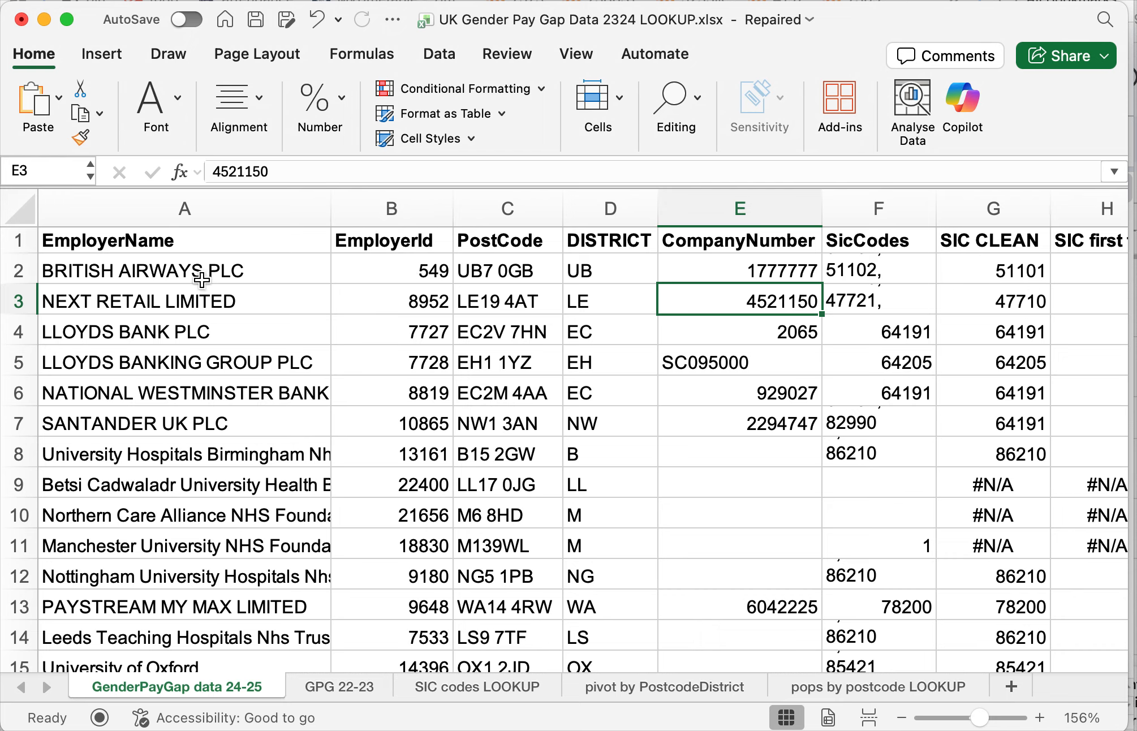
pyautogui.click(389, 277)
pyautogui.click(266, 280)
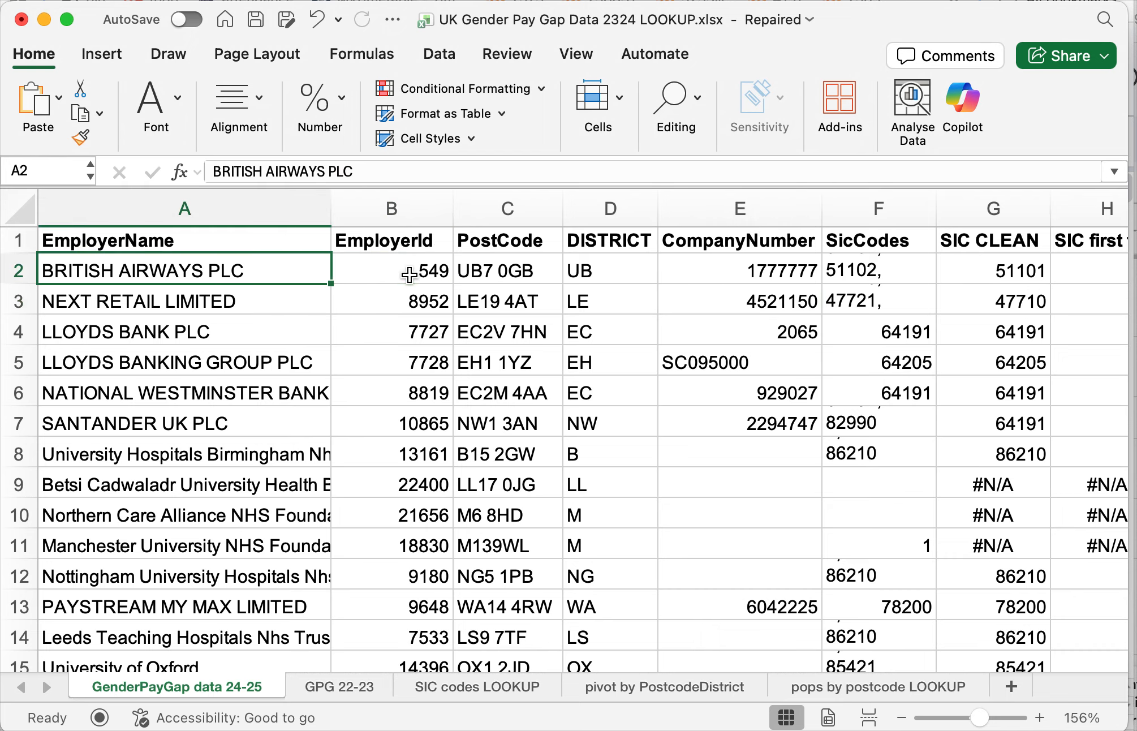
pyautogui.click(371, 276)
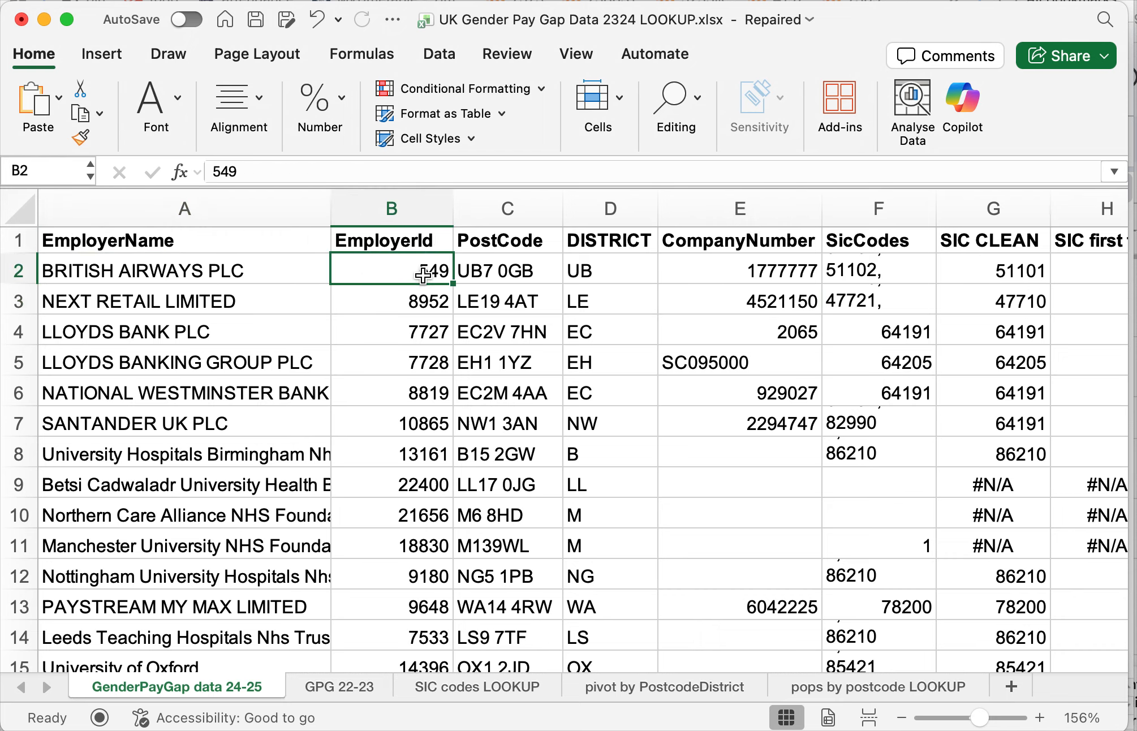
pyautogui.click(331, 688)
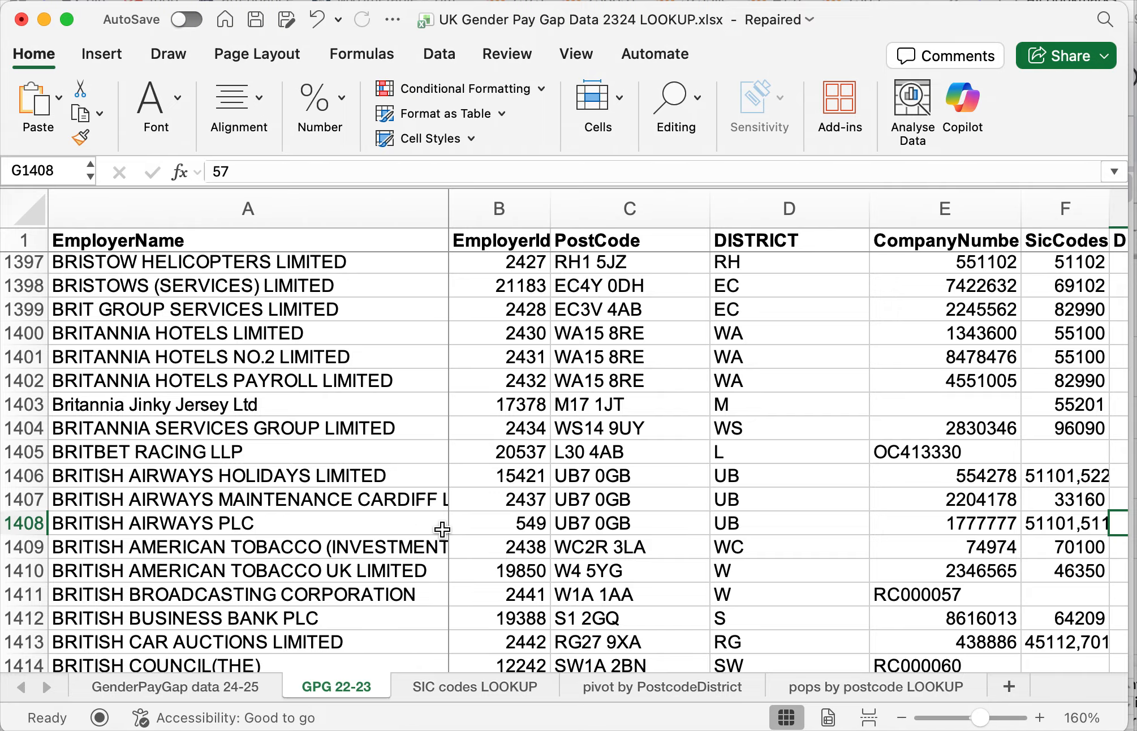
pyautogui.click(525, 526)
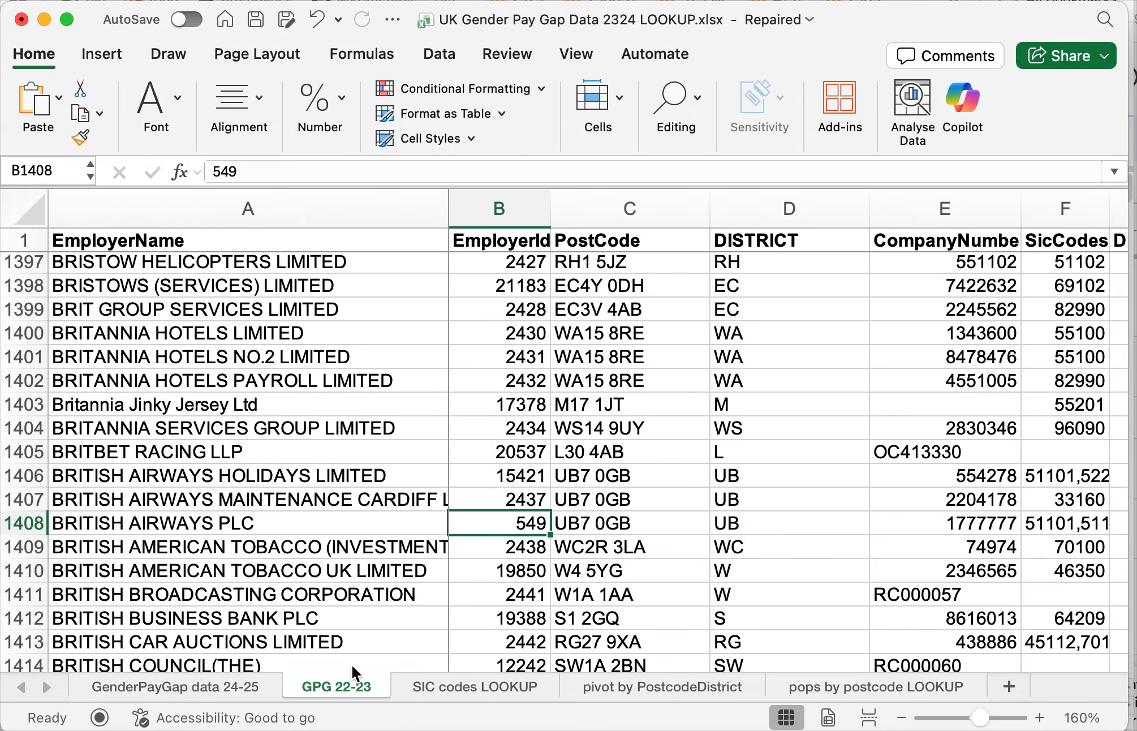
# - Insert a blank column before PostCode on the GenderPayGap data 24-25 sheet
pyautogui.click(241, 686)
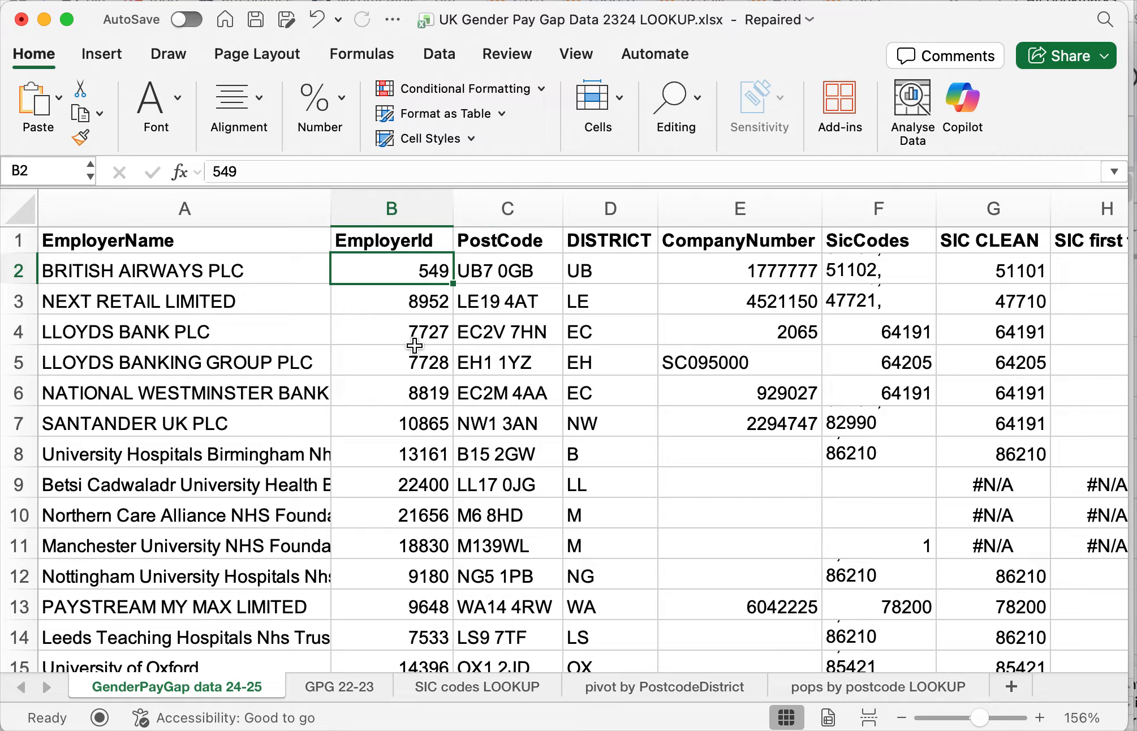
pyautogui.click(505, 212)
pyautogui.rightClick(505, 213)
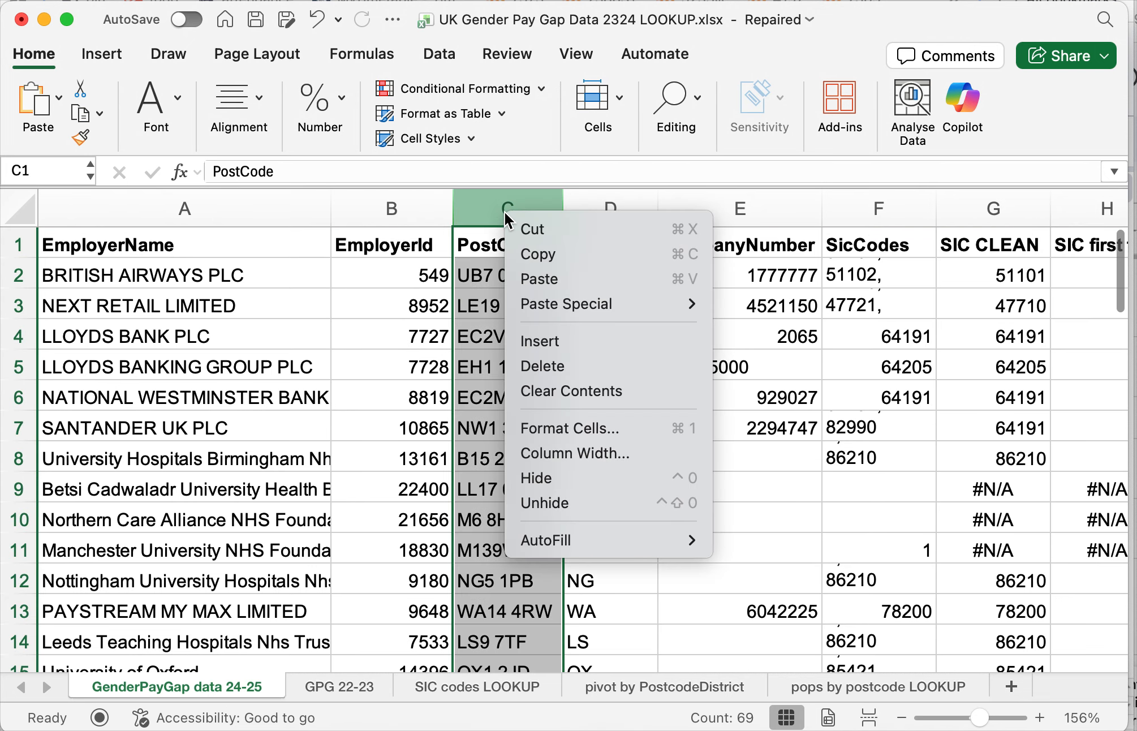
pyautogui.click(547, 341)
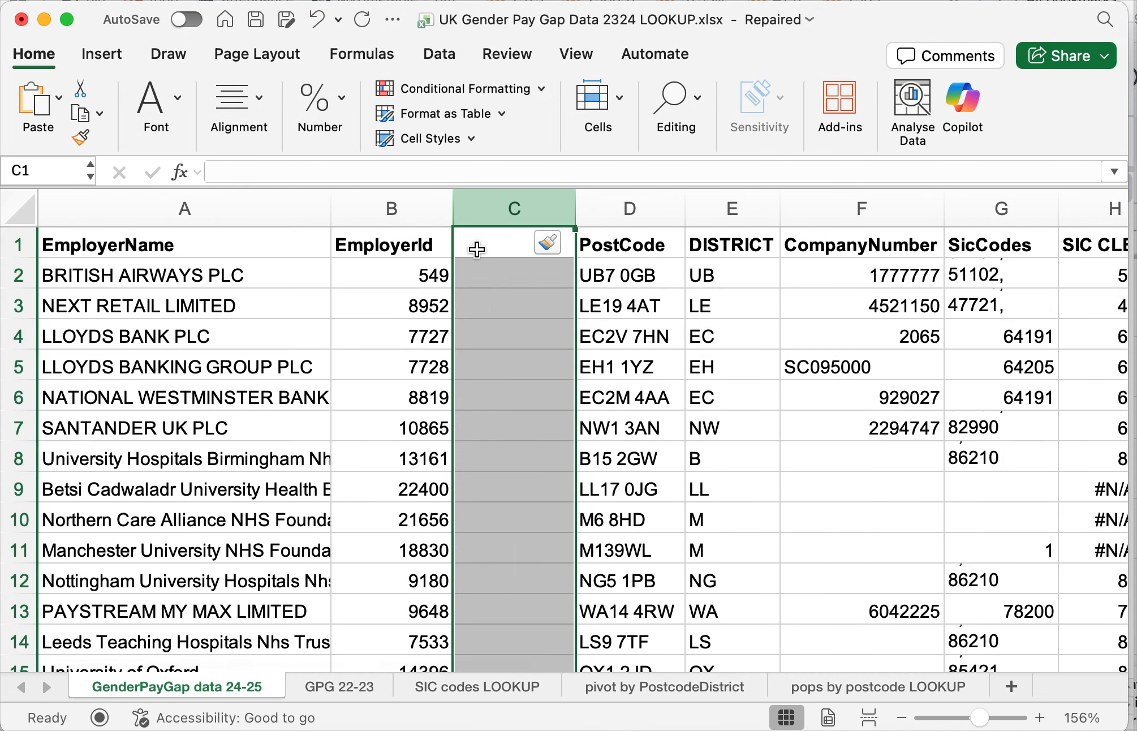
# - Head the new column C "Mean pay gap in 22-23" and widen it to fit the heading
pyautogui.click(477, 250)
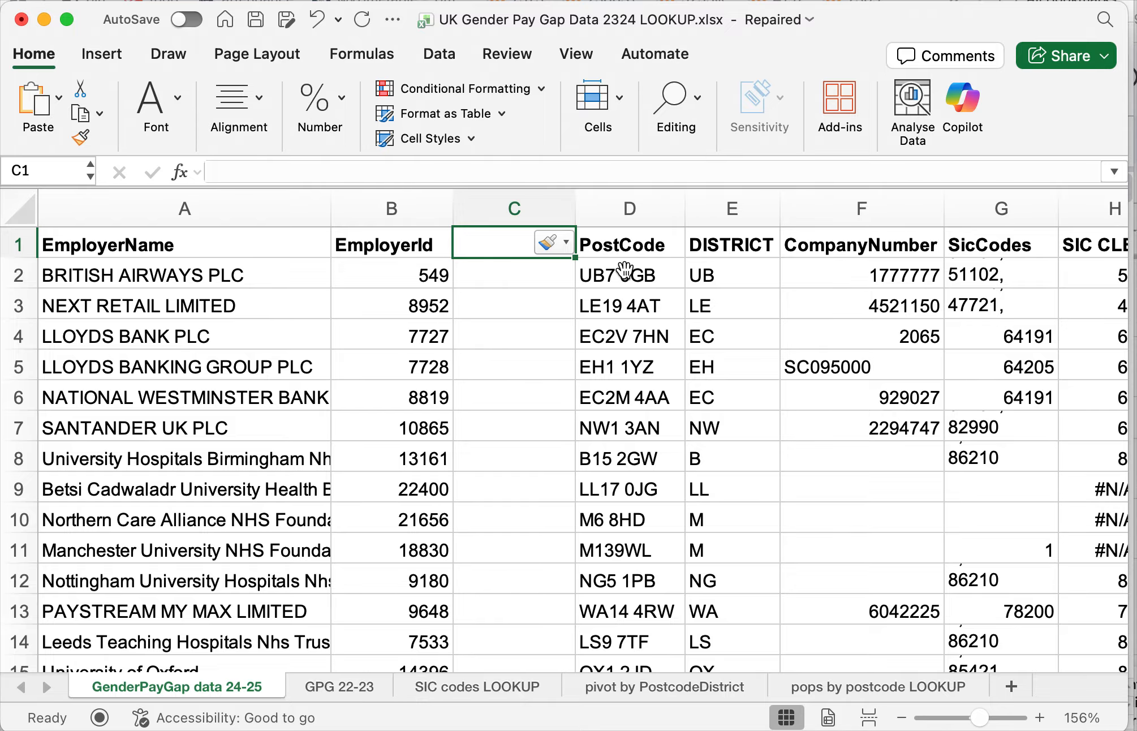
pyautogui.write('G')
pyautogui.press('BackSpace')
pyautogui.write('Pay')
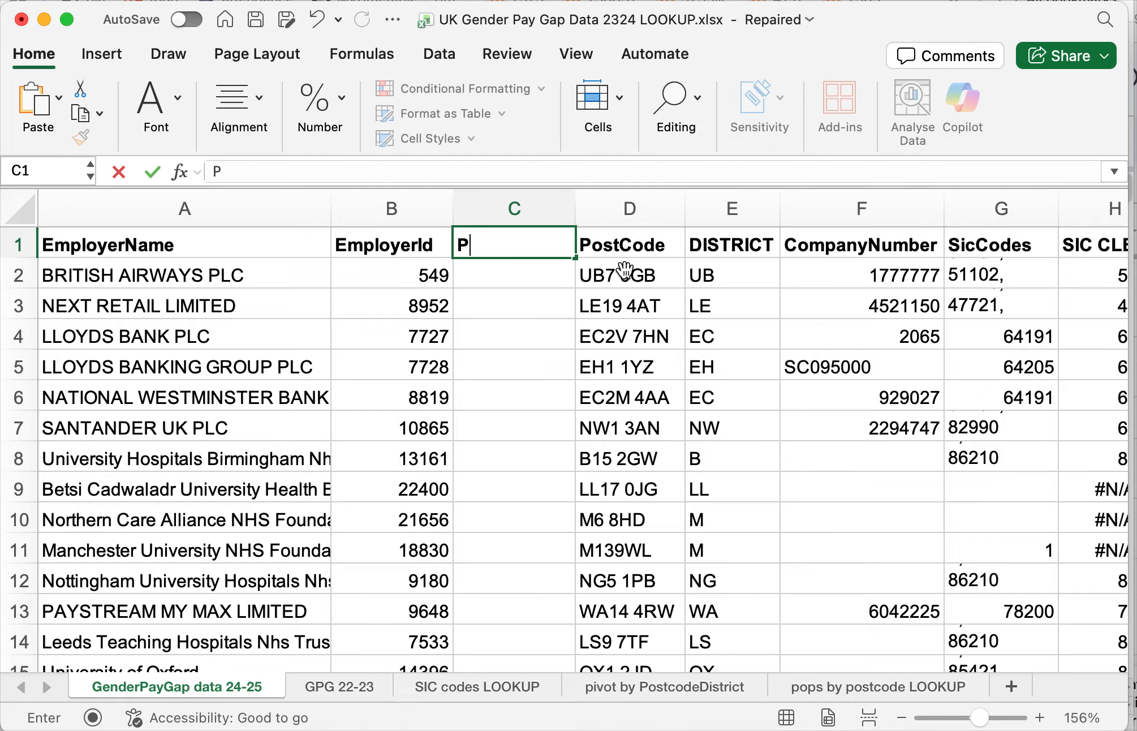
pyautogui.press('BackSpace')
pyautogui.press('BackSpace')
pyautogui.press('BackSpace')
pyautogui.write('Mean')
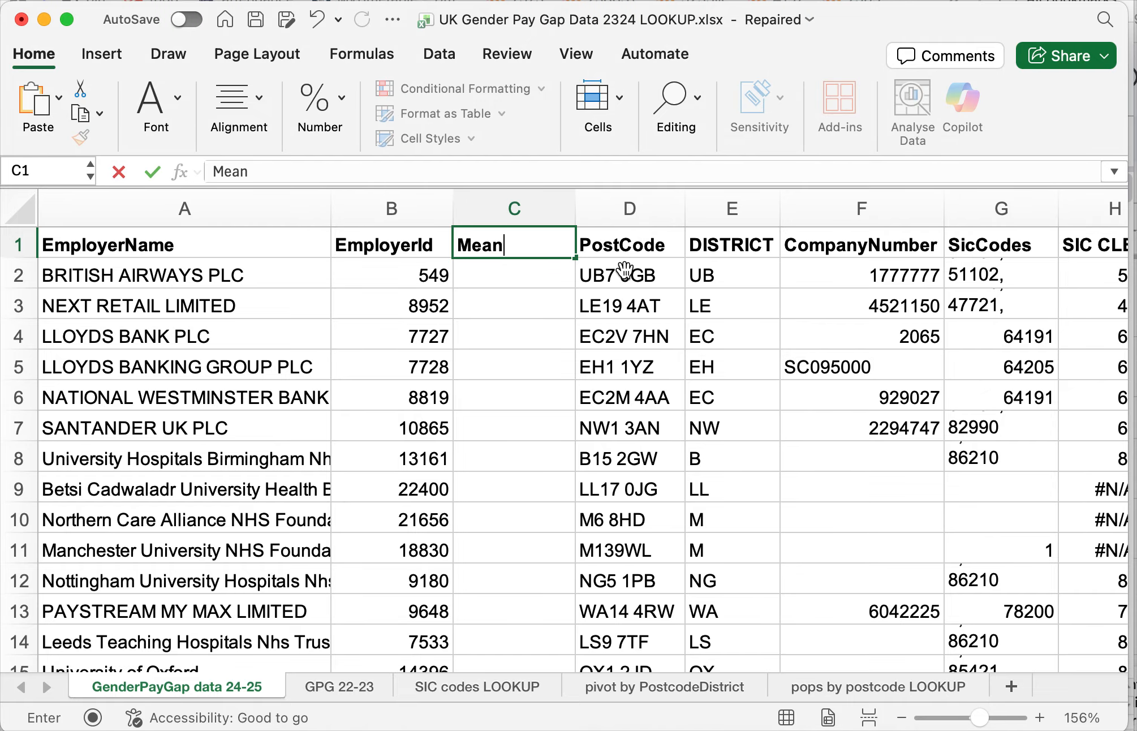
pyautogui.write(' pay gap in 22-23')
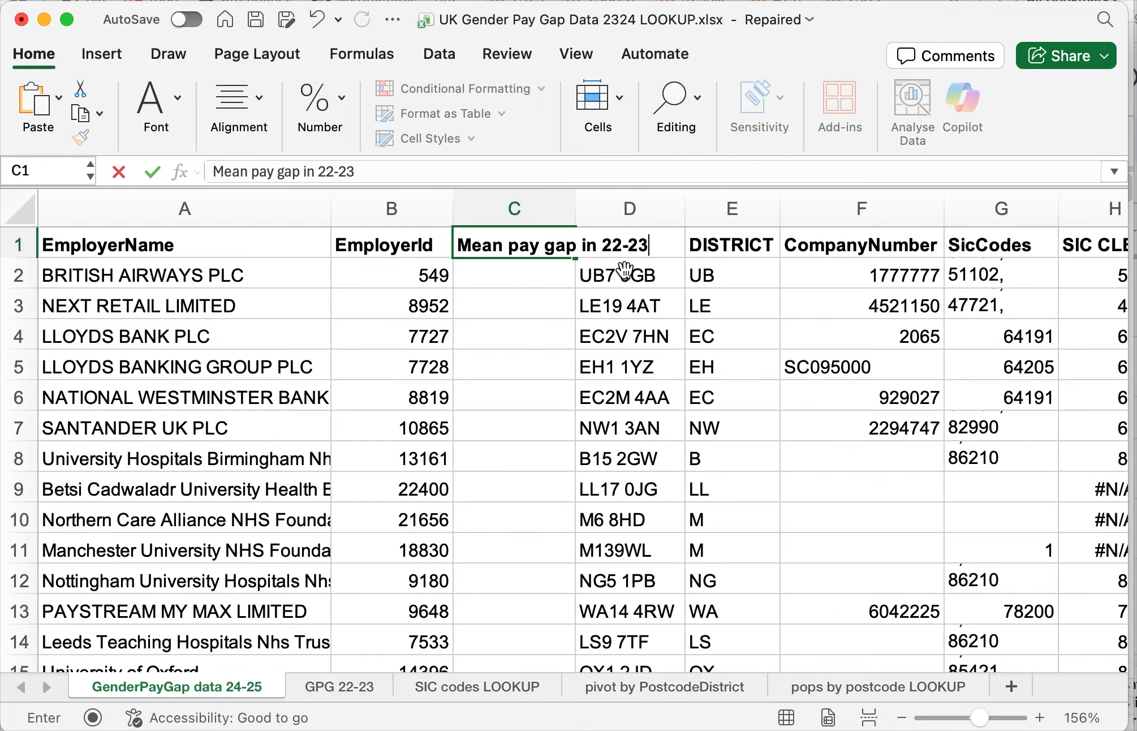
pyautogui.press('Return')
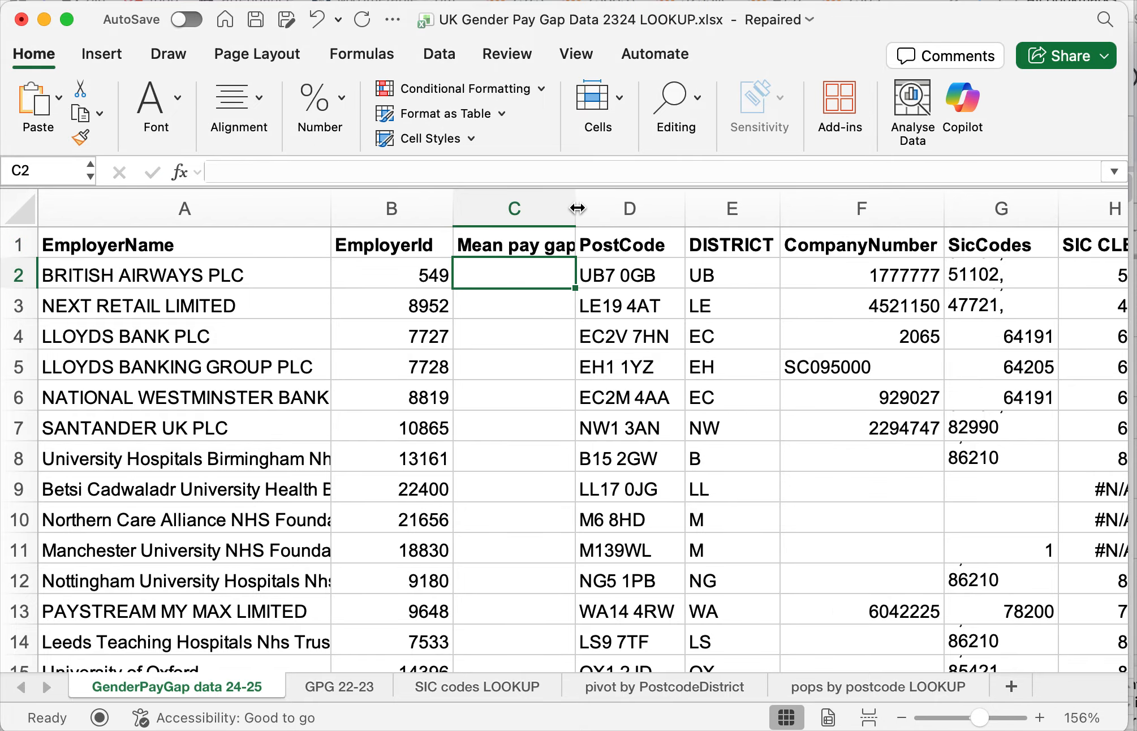
pyautogui.moveTo(576, 208); pyautogui.dragTo(661, 208)
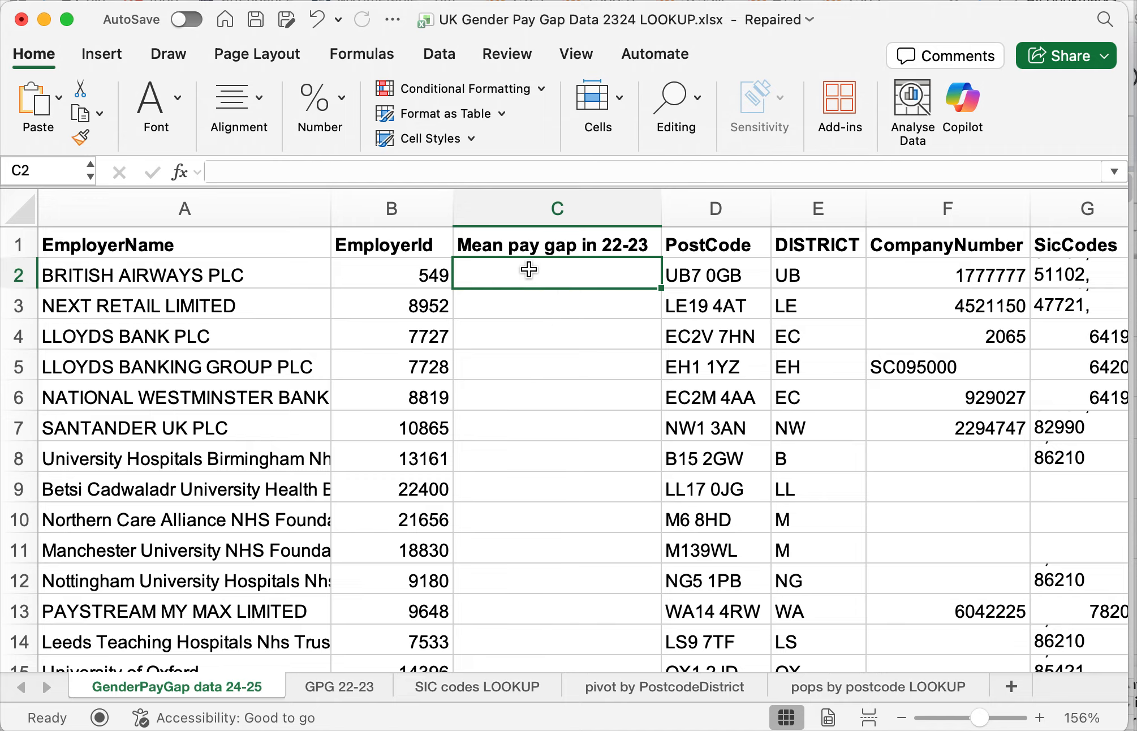
# - Locate the British Airways EmployerId and the DiffMeanHourlyPercent column on the GPG 22-23 sheet, and return to the 24-25 data sheet
pyautogui.click(404, 283)
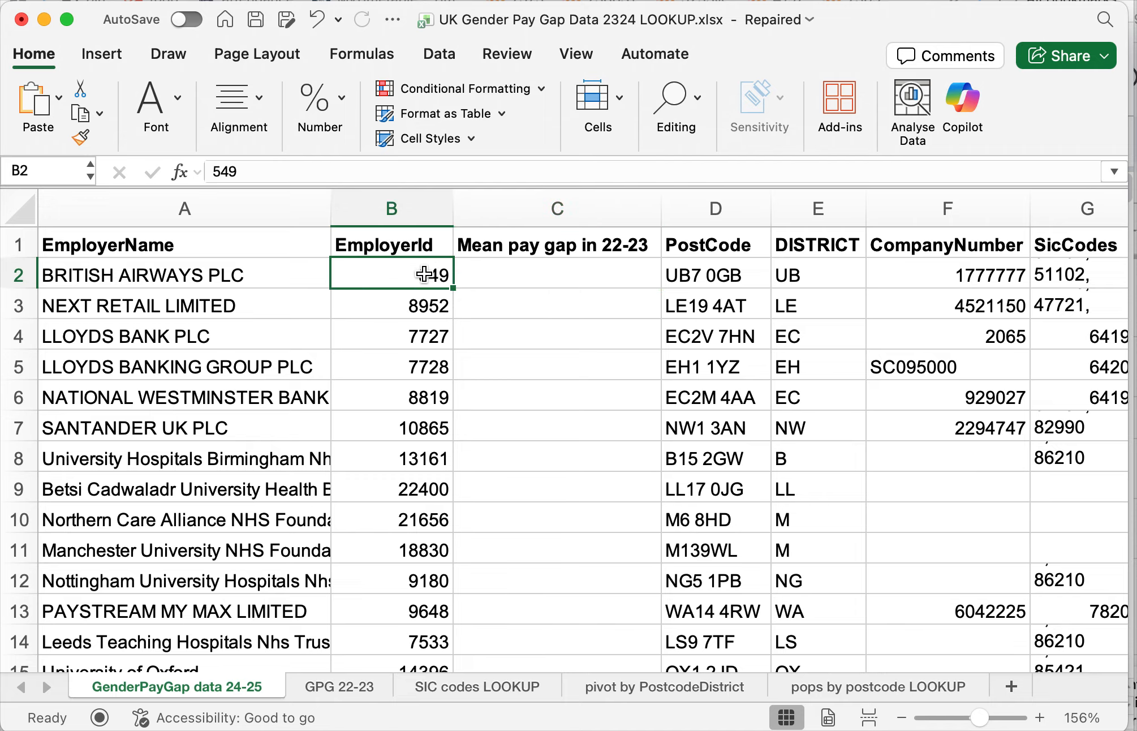
pyautogui.click(346, 684)
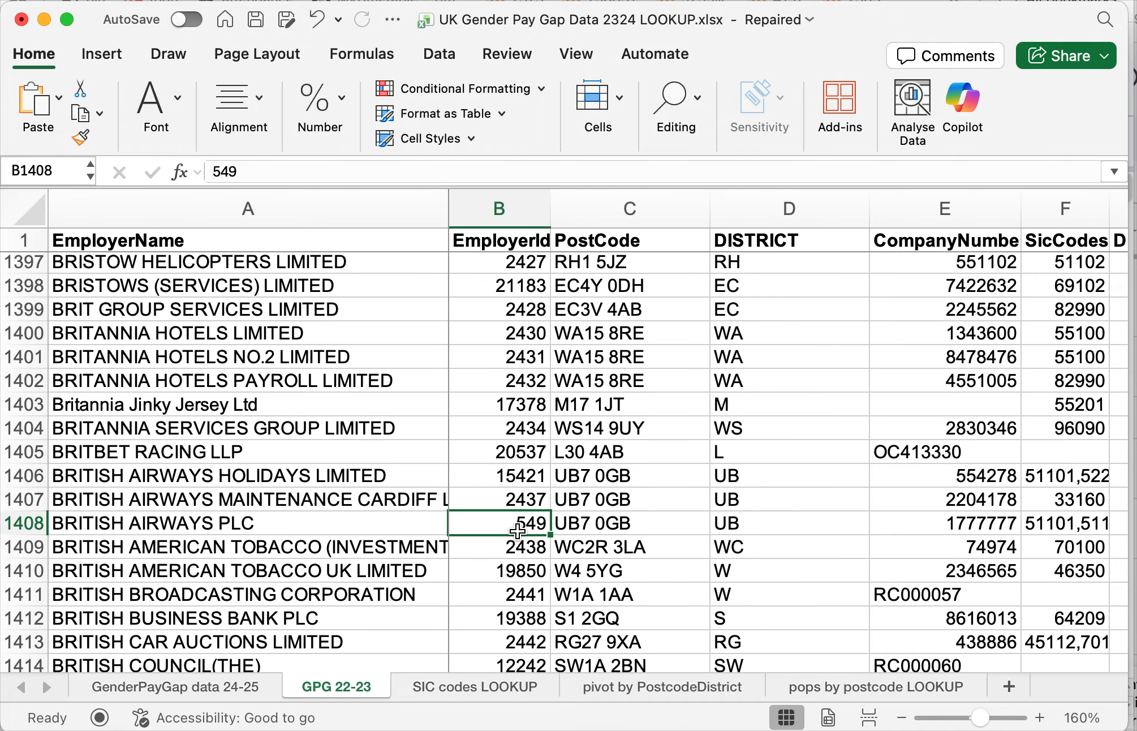
pyautogui.hscroll(5, 725, 540)
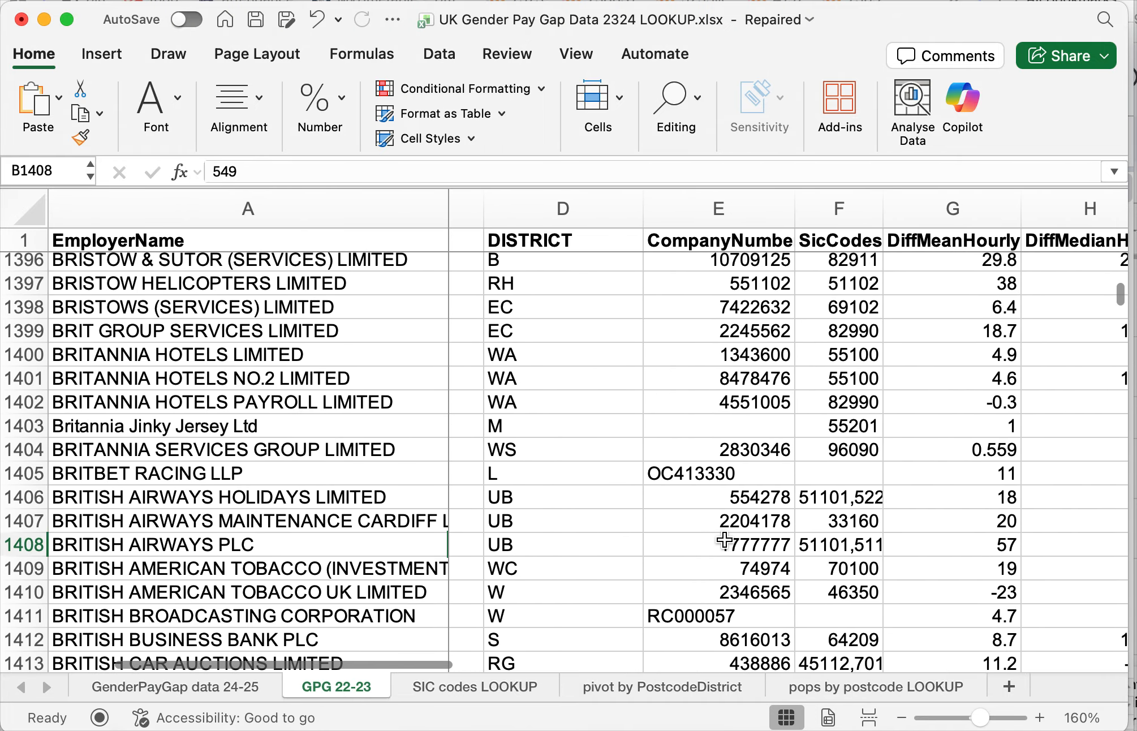
pyautogui.click(854, 208)
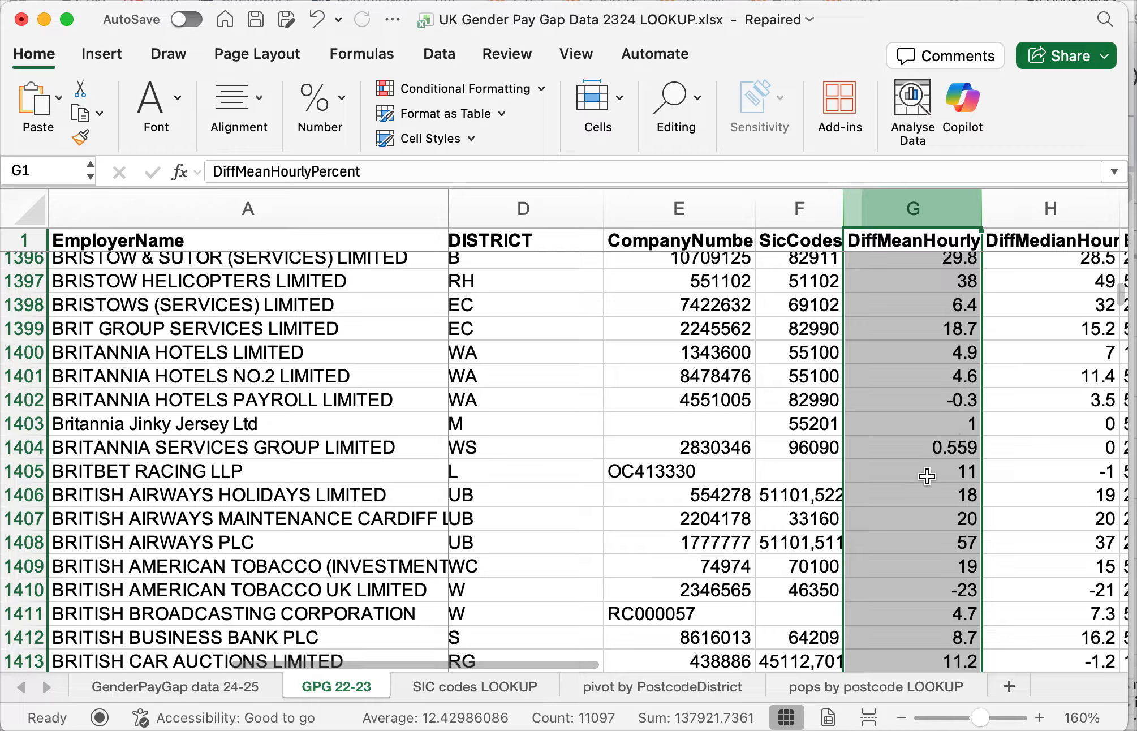
pyautogui.click(245, 685)
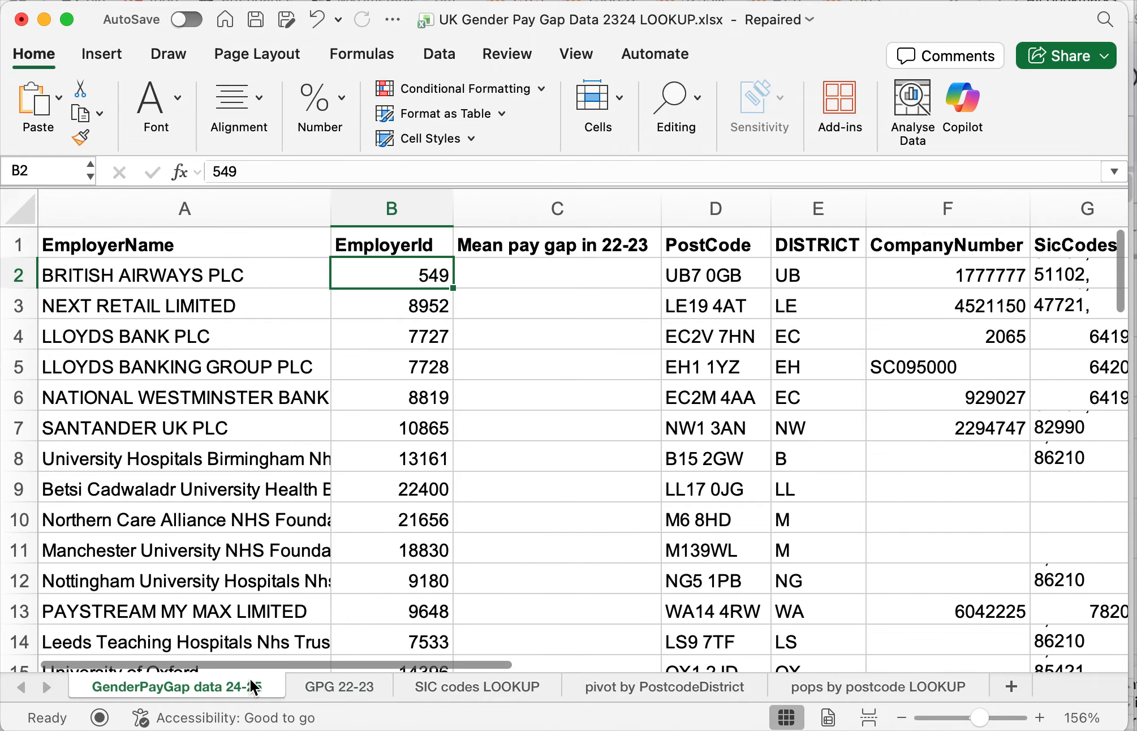
# - Start an XLOOKUP formula in C2 for British Airways, using its EmployerId in B2 as the lookup value
pyautogui.click(493, 272)
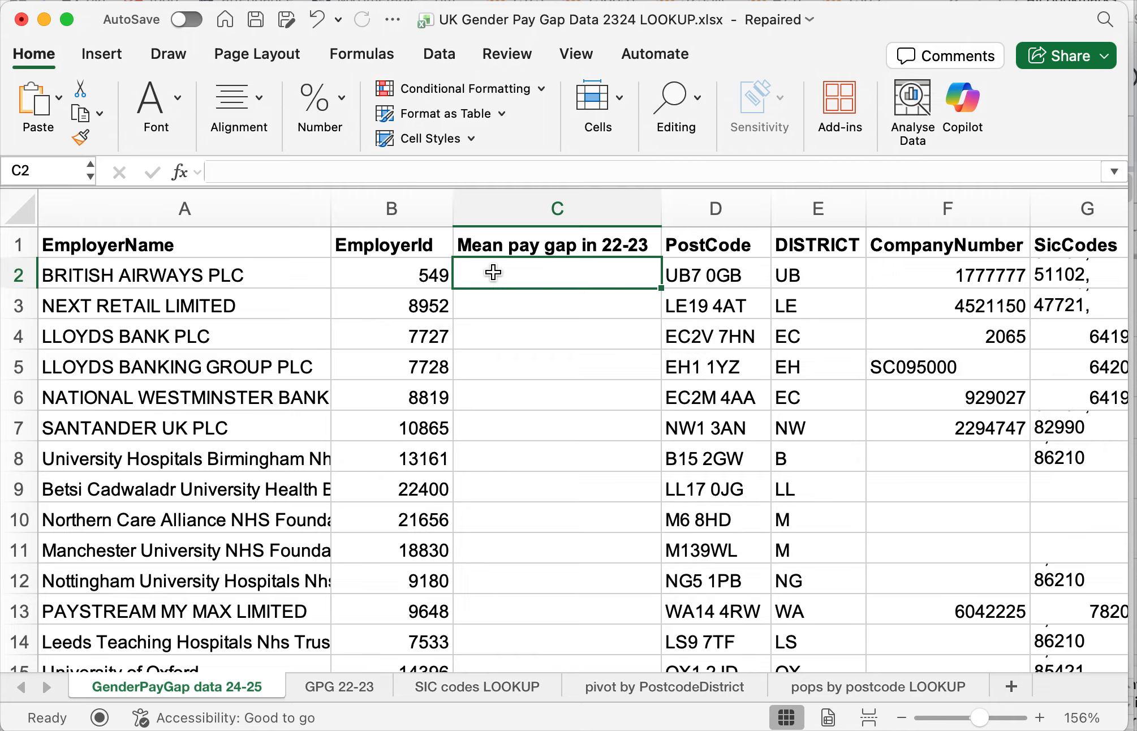
pyautogui.write('=')
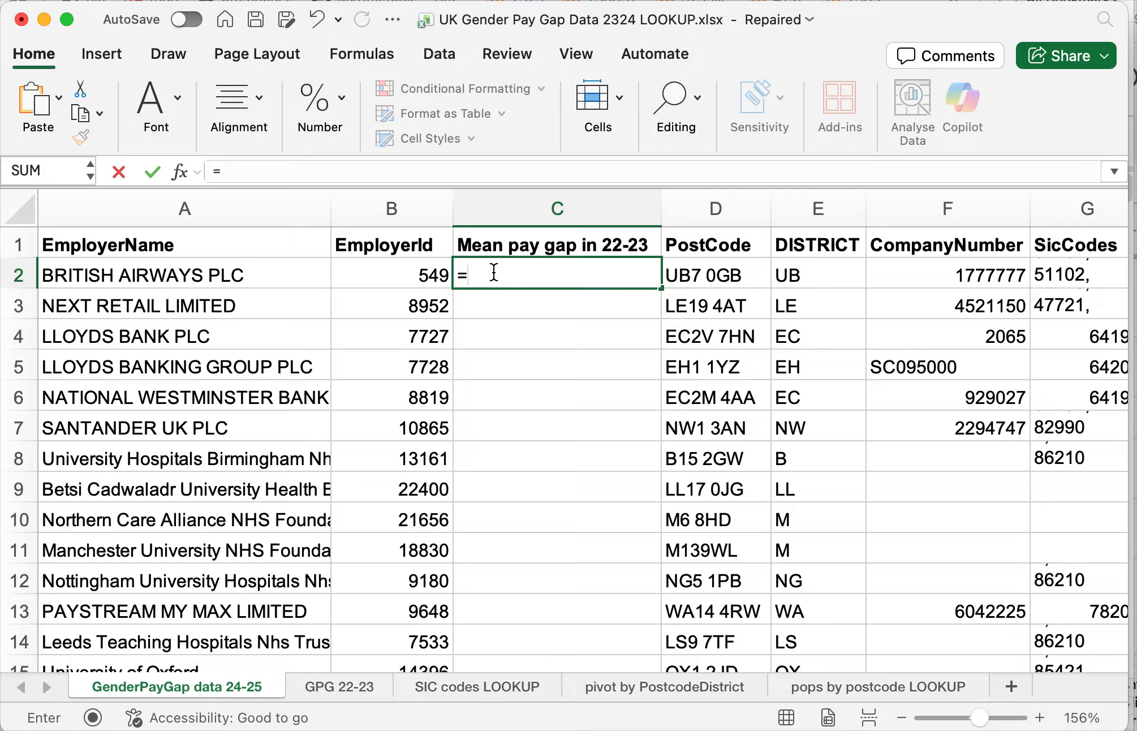
pyautogui.write('XLOOKUP')
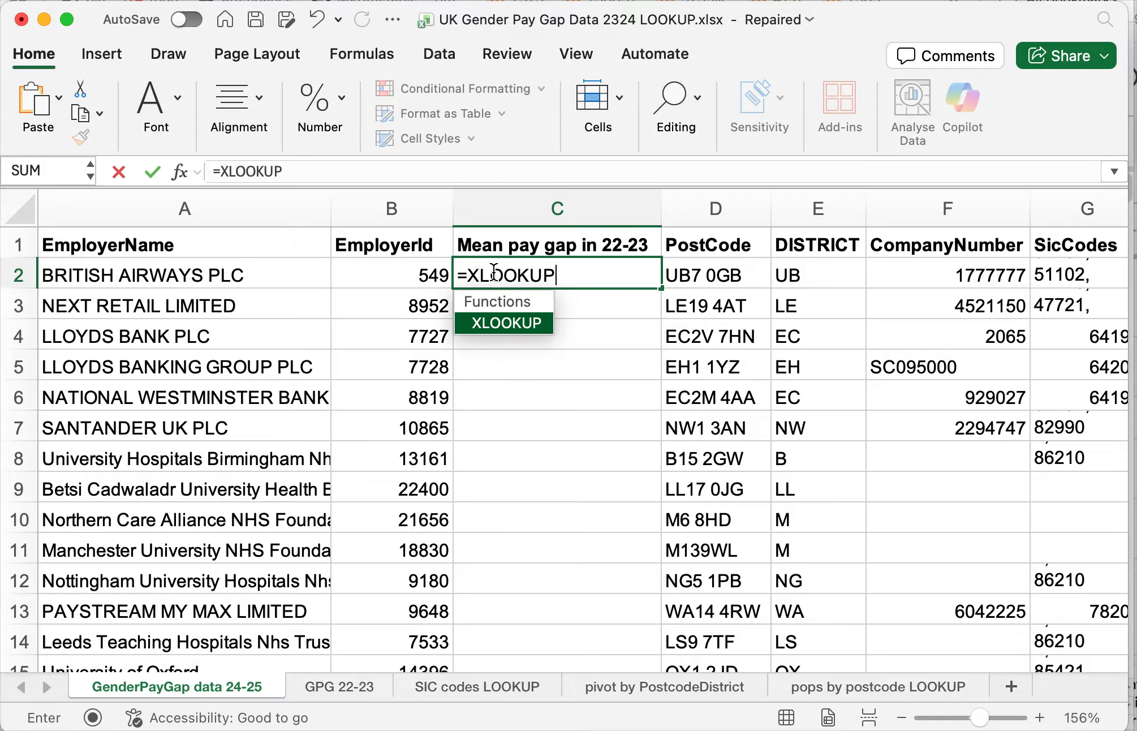
pyautogui.write('(')
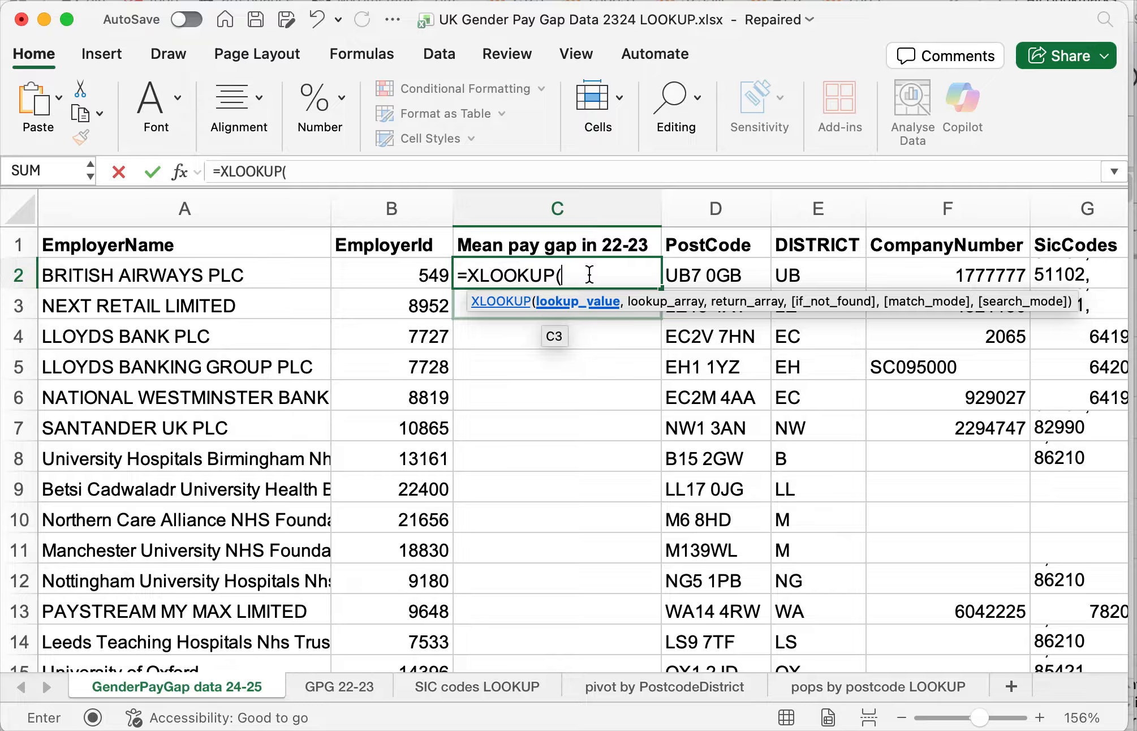
pyautogui.click(442, 279)
pyautogui.write(',')
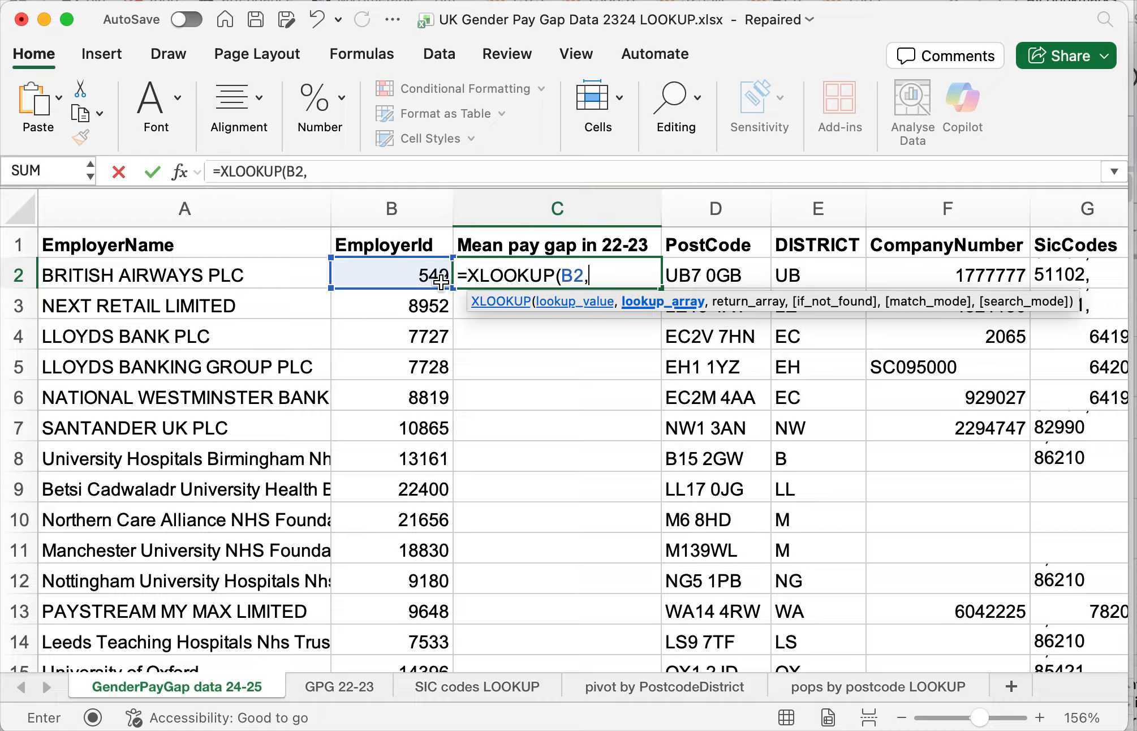
# - Set the lookup array of the C2 formula to the whole EmployerId column B on the GPG 22-23 sheet
pyautogui.click(354, 683)
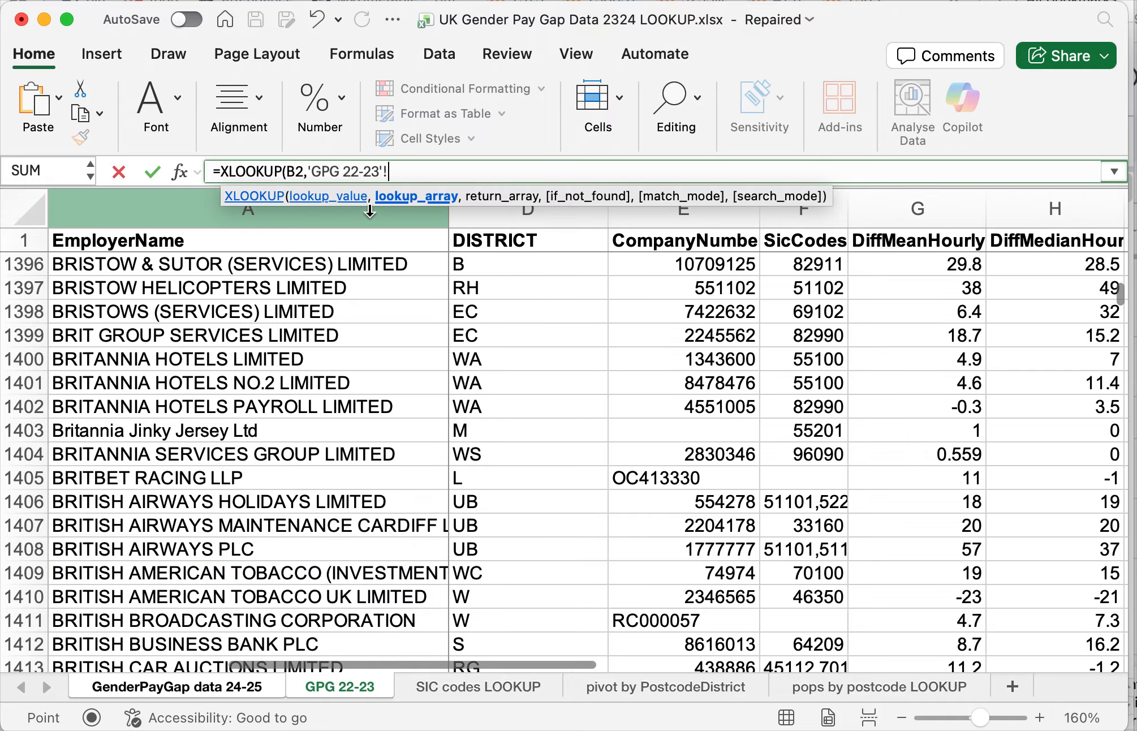
pyautogui.hscroll(-2, 398, 303)
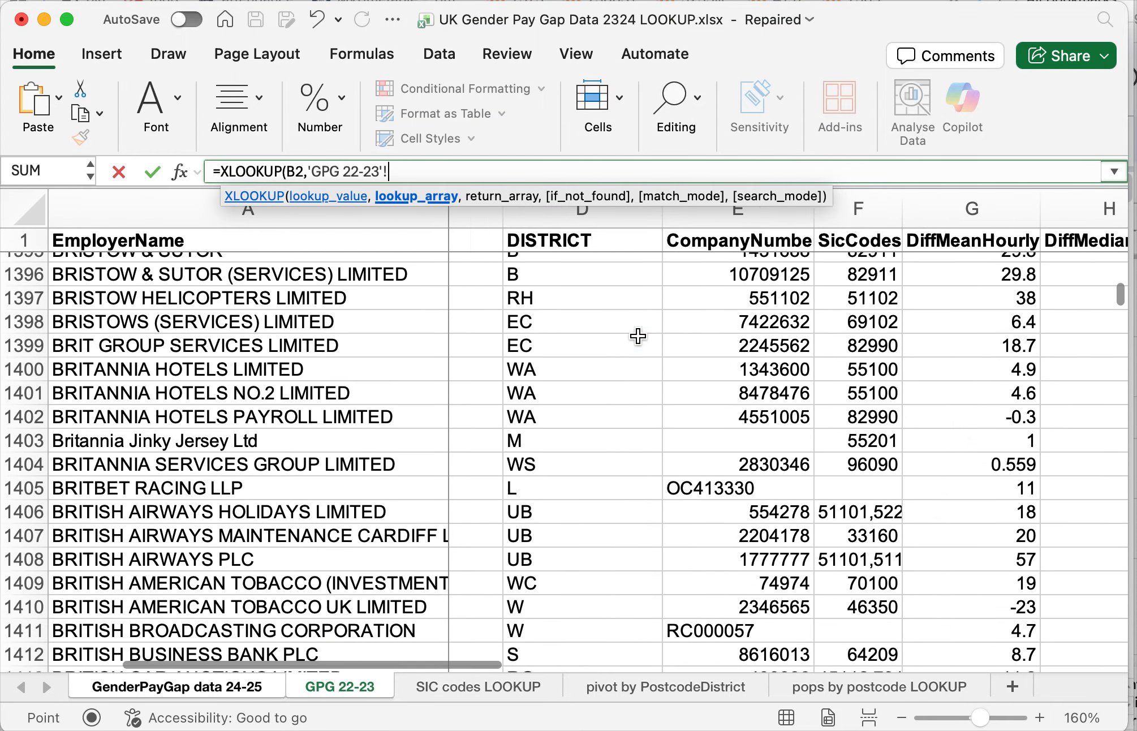
pyautogui.hscroll(-2, 638, 335)
pyautogui.click(505, 214)
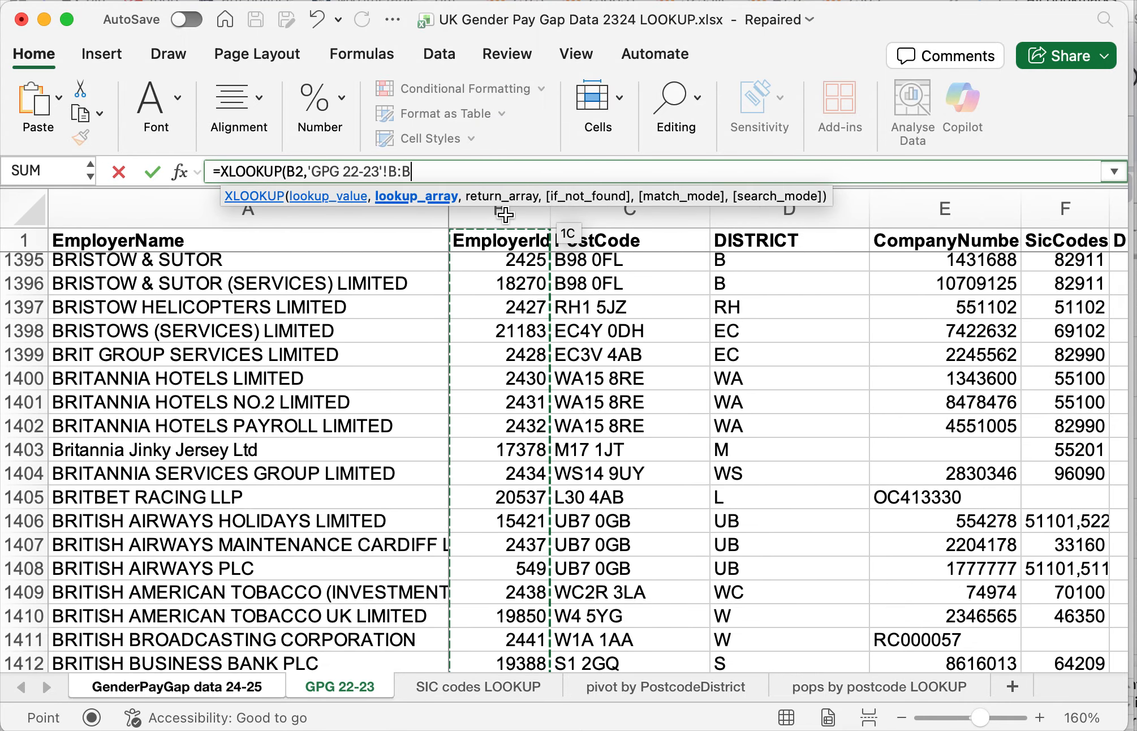
pyautogui.click(461, 167)
pyautogui.write(',')
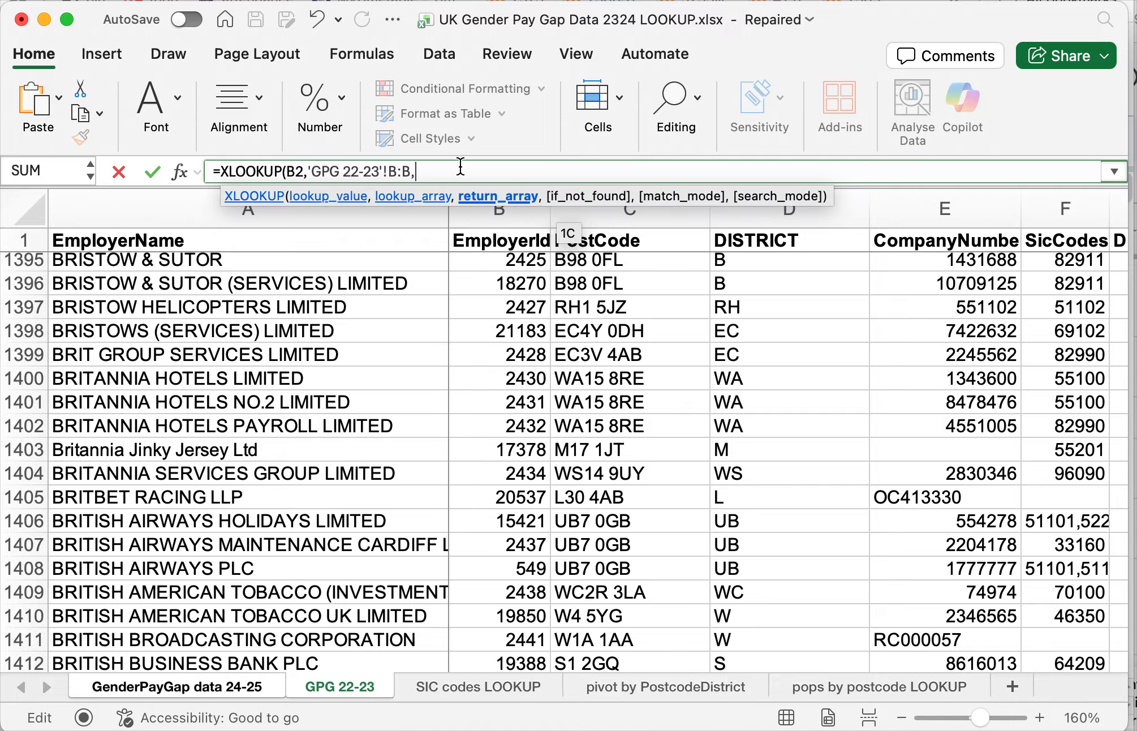
# - Set the DiffMeanHourlyPercent column G on GPG 22-23 as the return array and complete the C2 XLOOKUP formula
pyautogui.hscroll(3, 779, 386)
pyautogui.hscroll(1, 780, 385)
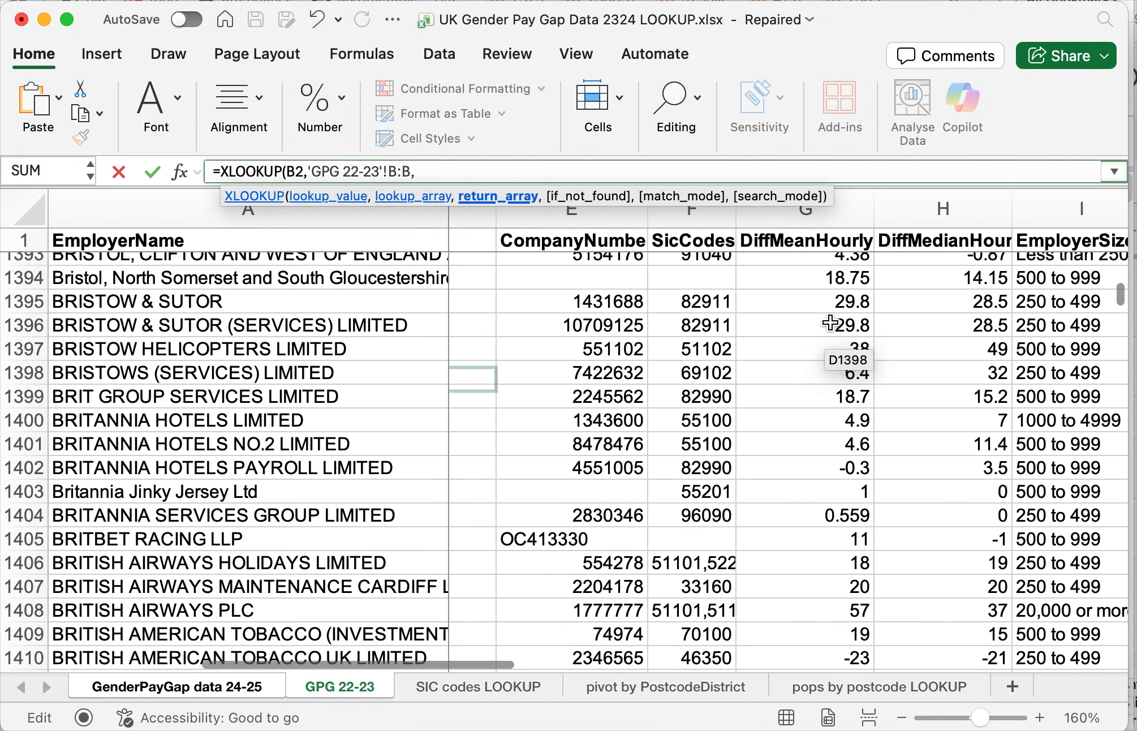
pyautogui.click(847, 219)
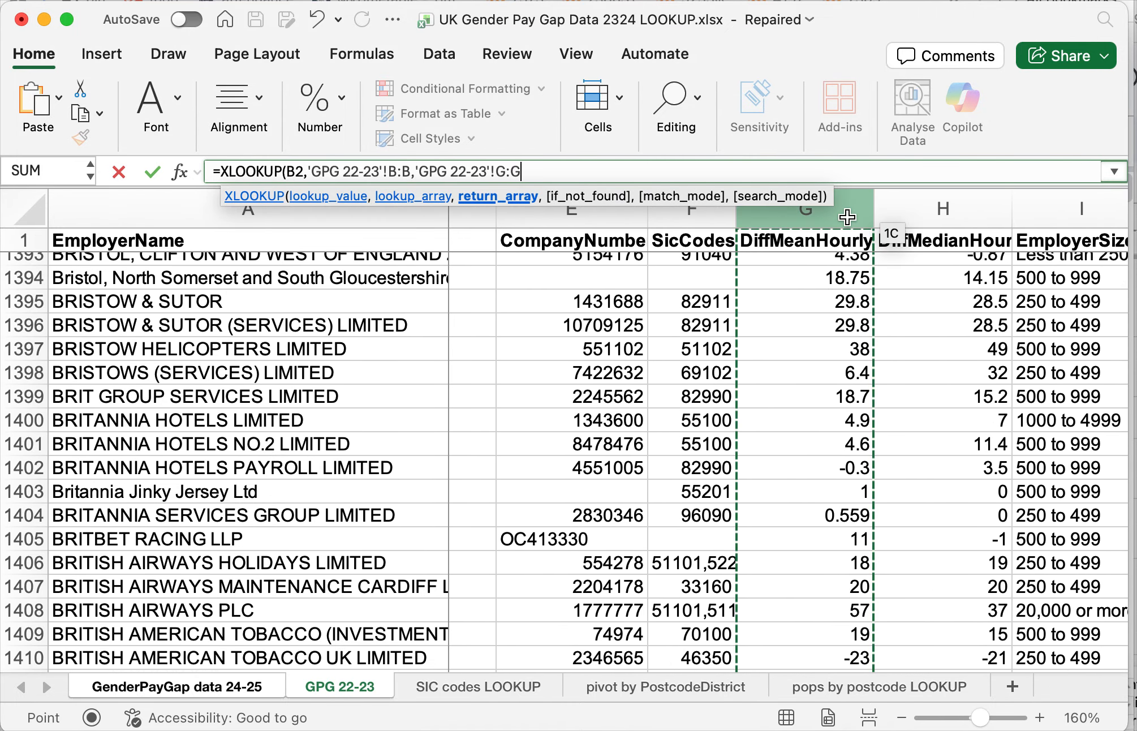
pyautogui.write(')')
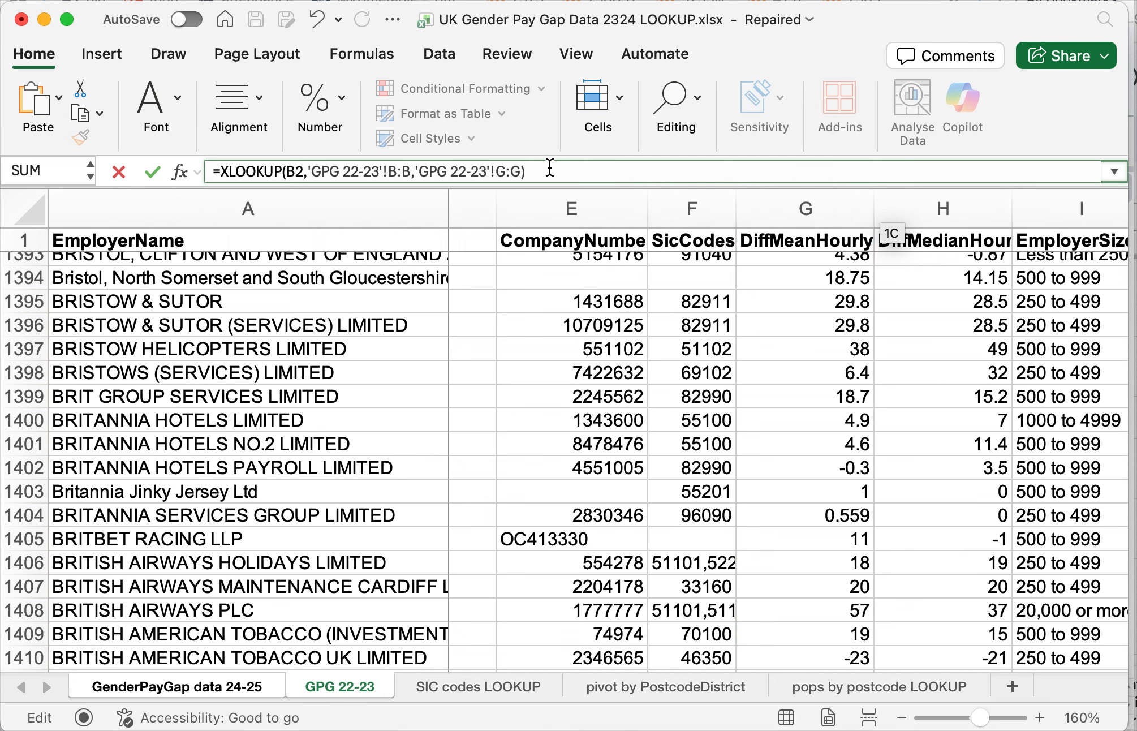
pyautogui.press('Return')
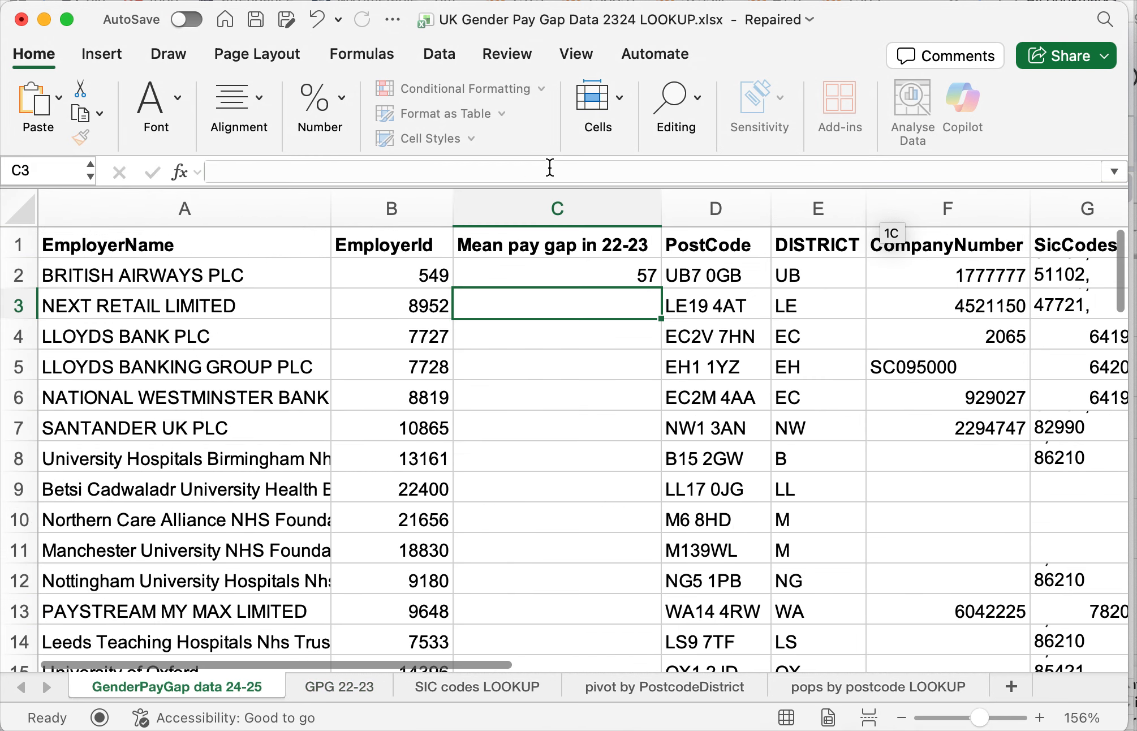
# - Check the British Airways lookup result in C2 against its mean pay gap on the GPG 22-23 sheet, and return to the 24-25 data sheet
pyautogui.click(592, 272)
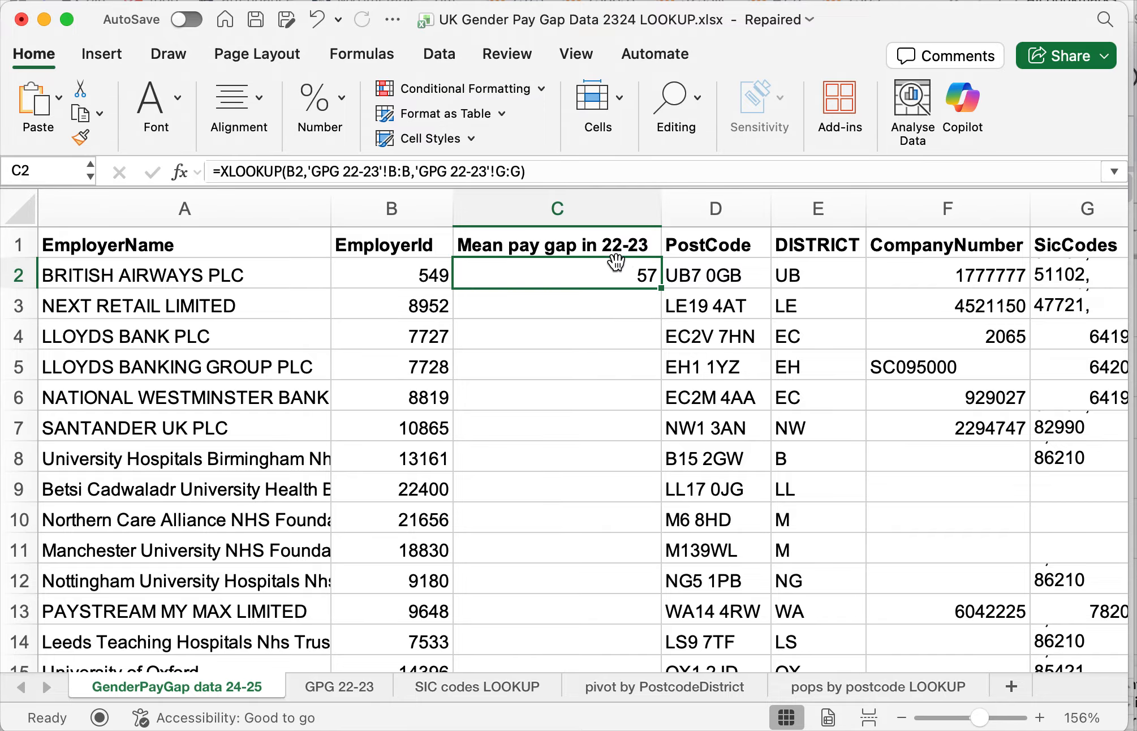
pyautogui.click(181, 272)
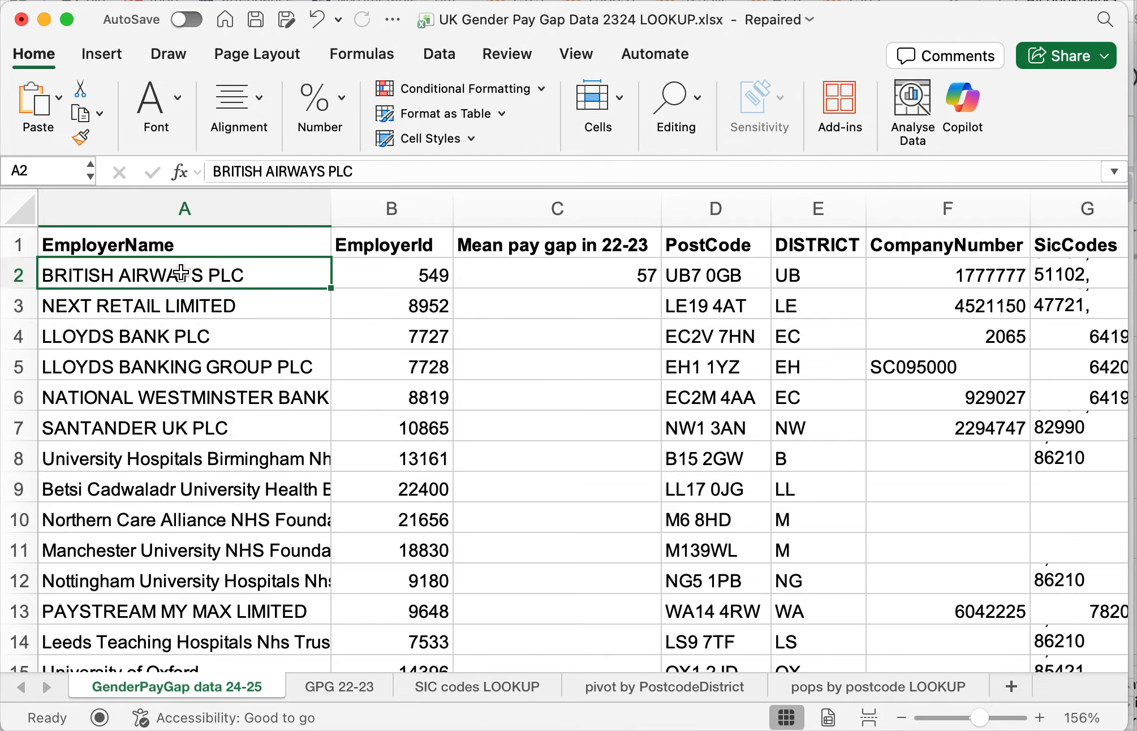
pyautogui.click(529, 273)
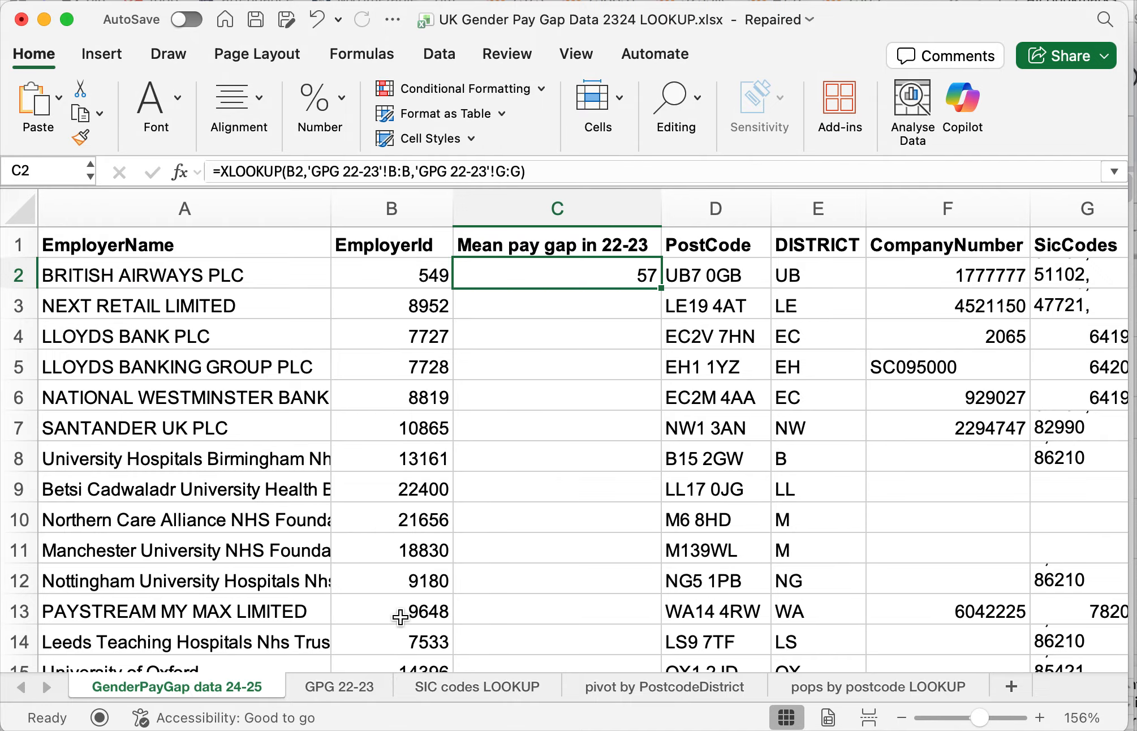
pyautogui.click(340, 687)
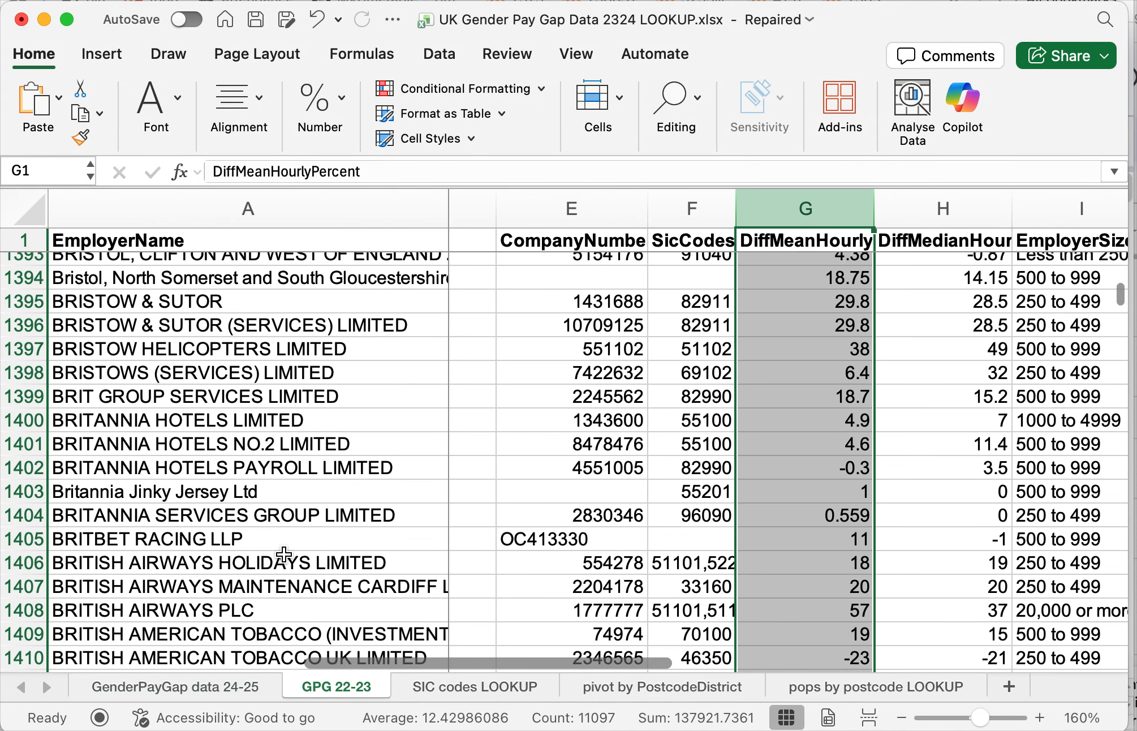
pyautogui.scroll(-1, 283, 554)
pyautogui.click(24, 595)
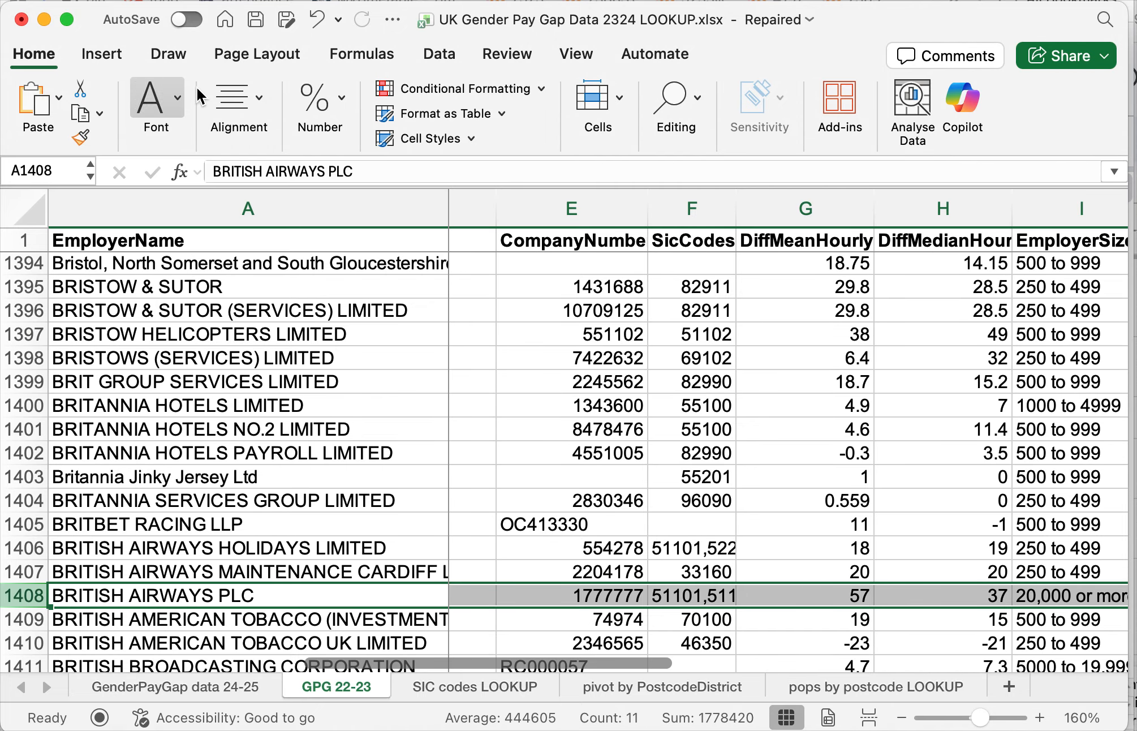
pyautogui.hscroll(3, 754, 474)
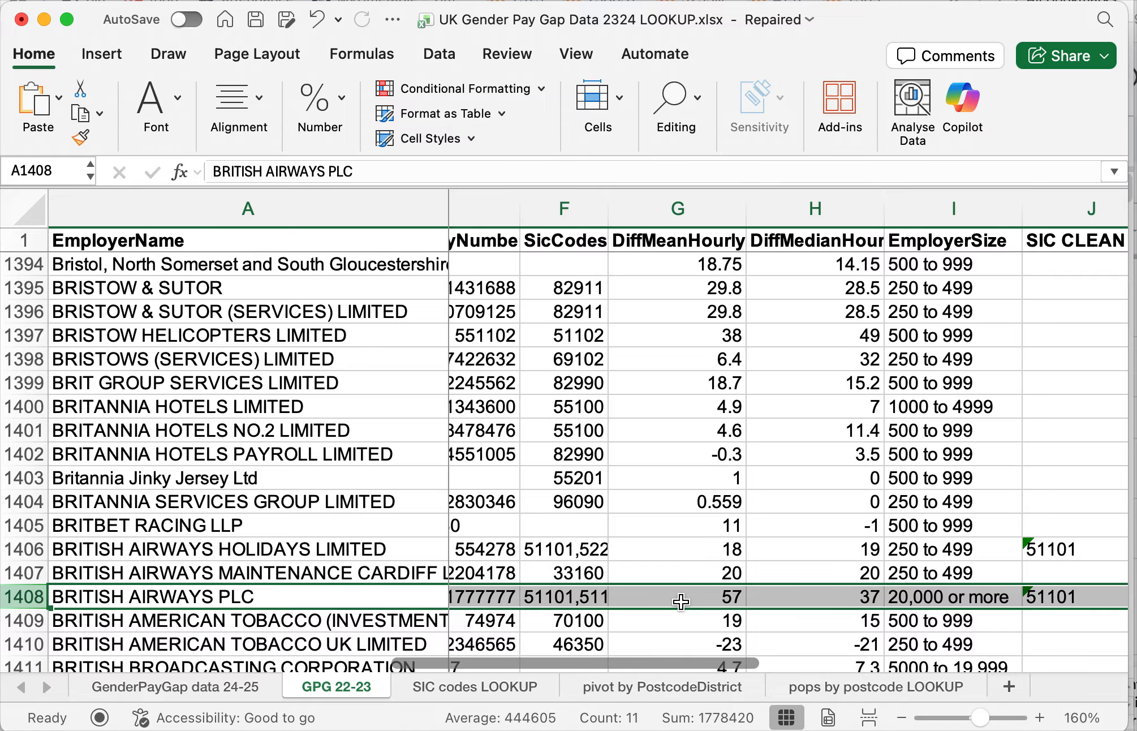
pyautogui.click(226, 681)
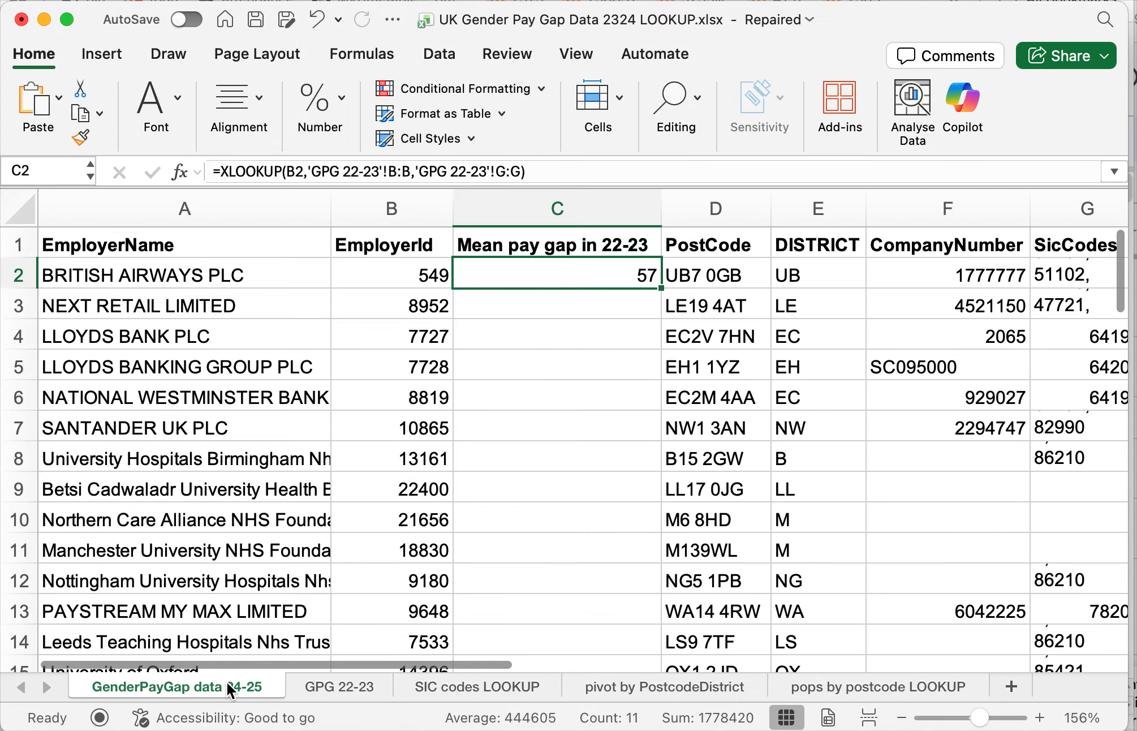
# - Start an XLOOKUP formula in C3 for Next Retail, with its EmployerId in B3 as the lookup value
pyautogui.click(634, 308)
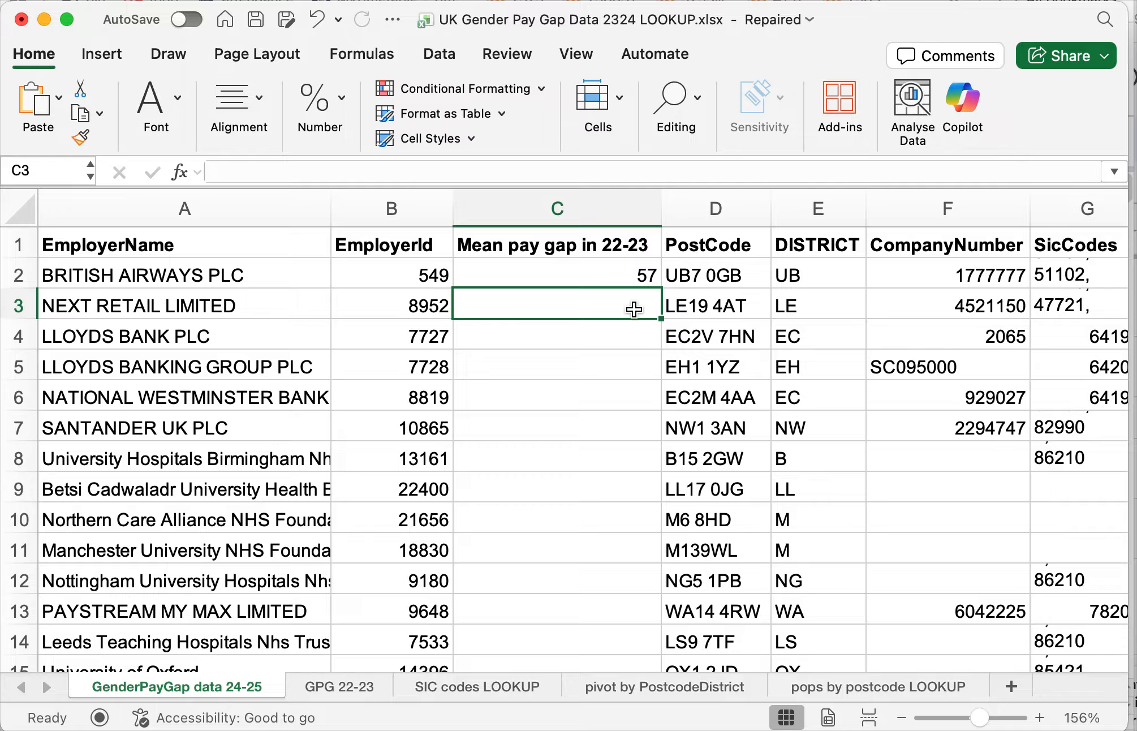
pyautogui.write('=')
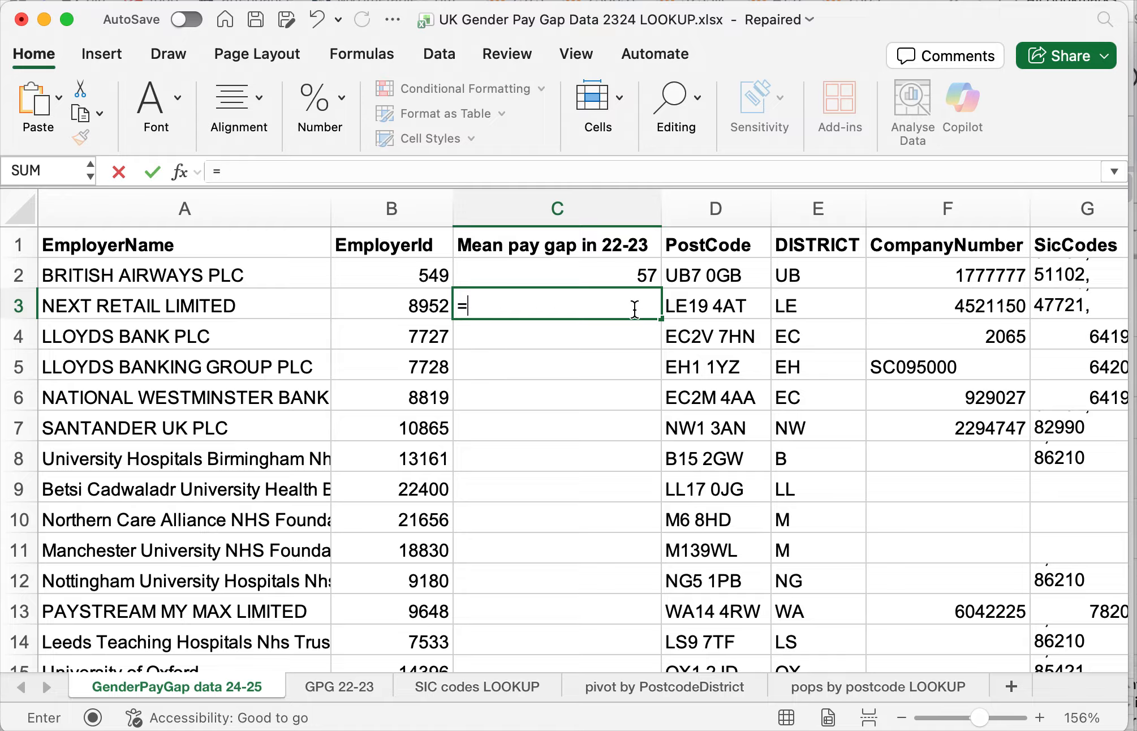
pyautogui.write('XLOOK')
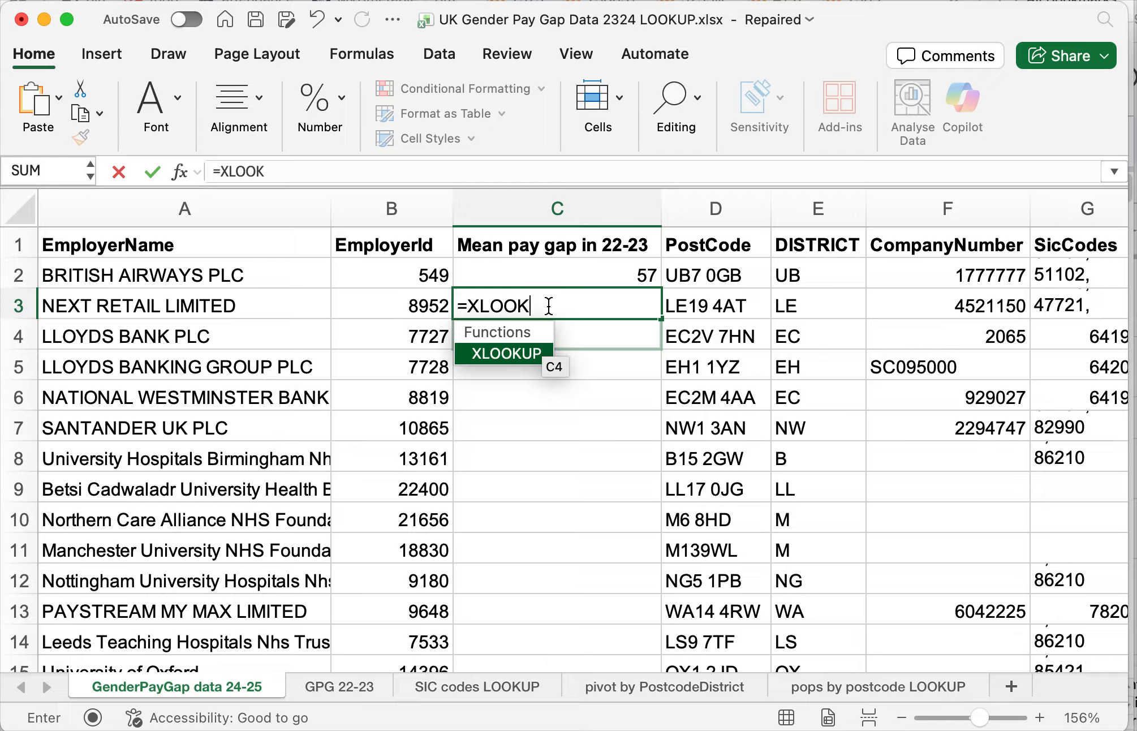
pyautogui.write('UP(')
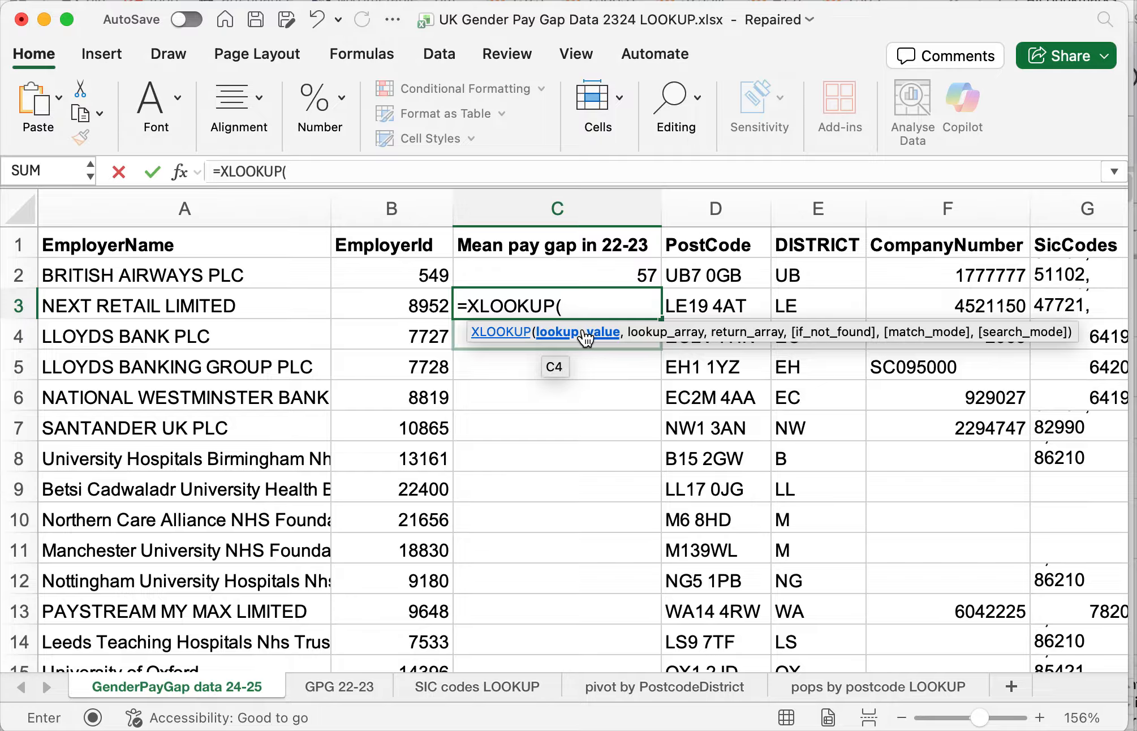
pyautogui.click(413, 306)
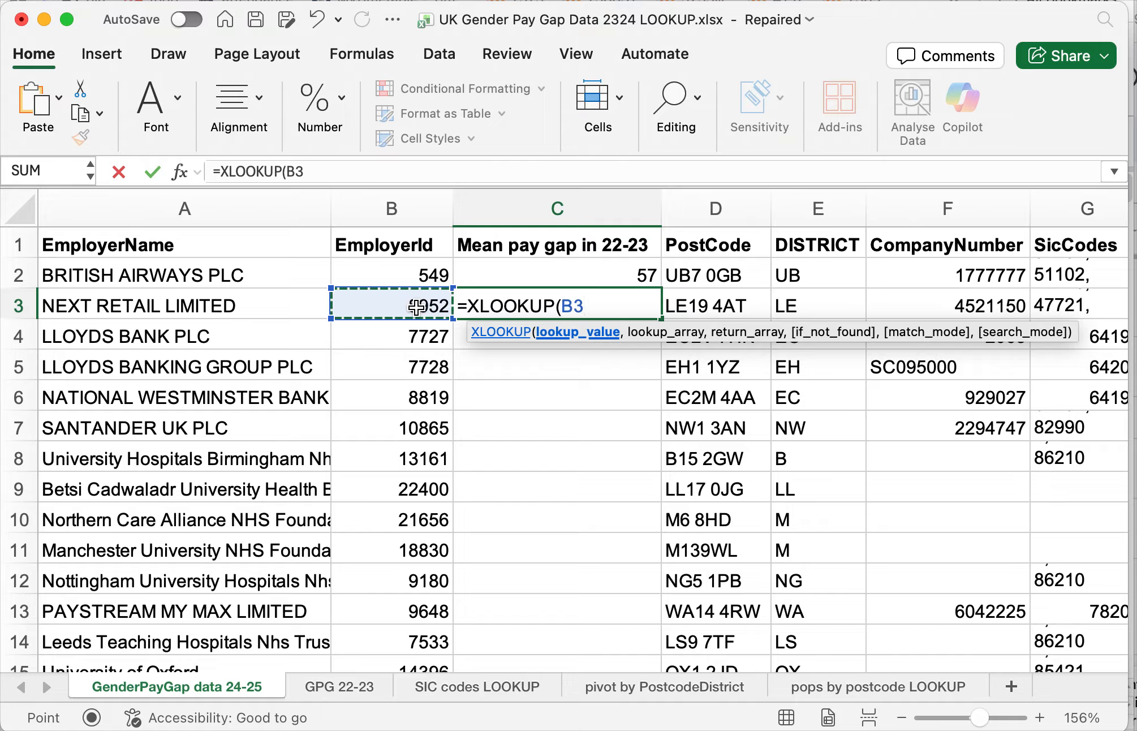
pyautogui.write(',')
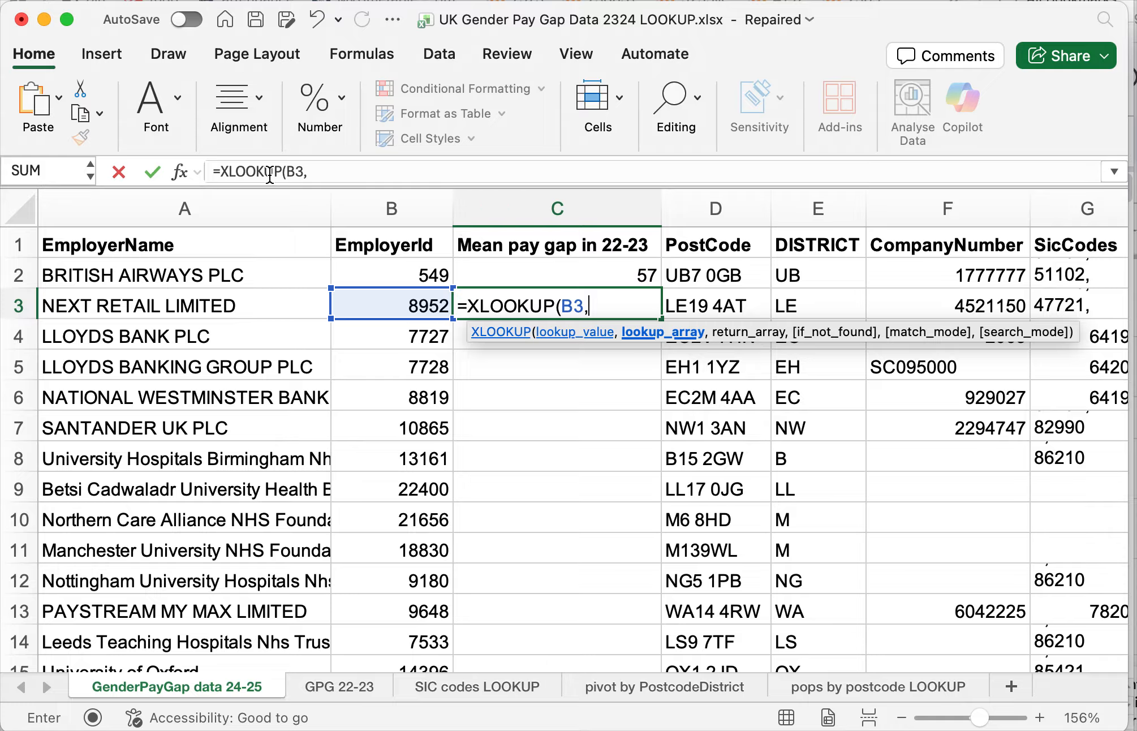
# - Use the full EmployerId column B of the GPG 22-23 sheet as the lookup array in the C3 formula
pyautogui.click(344, 691)
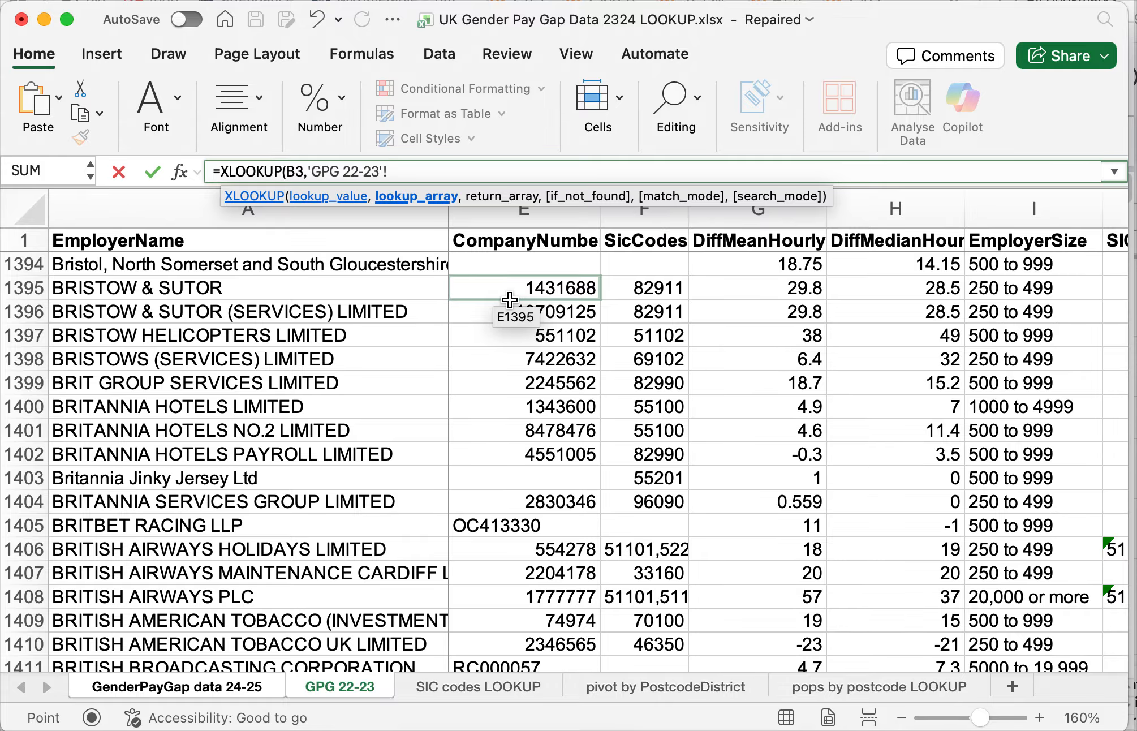
pyautogui.hscroll(-5, 509, 300)
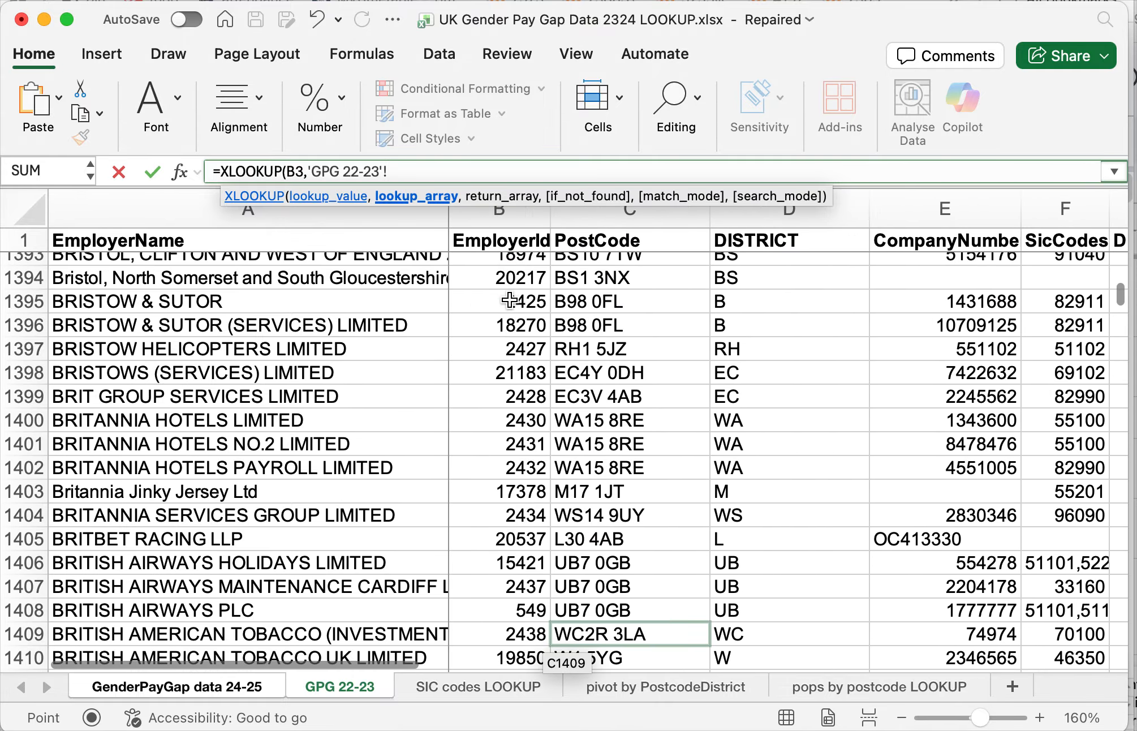
pyautogui.scroll(10, 510, 300)
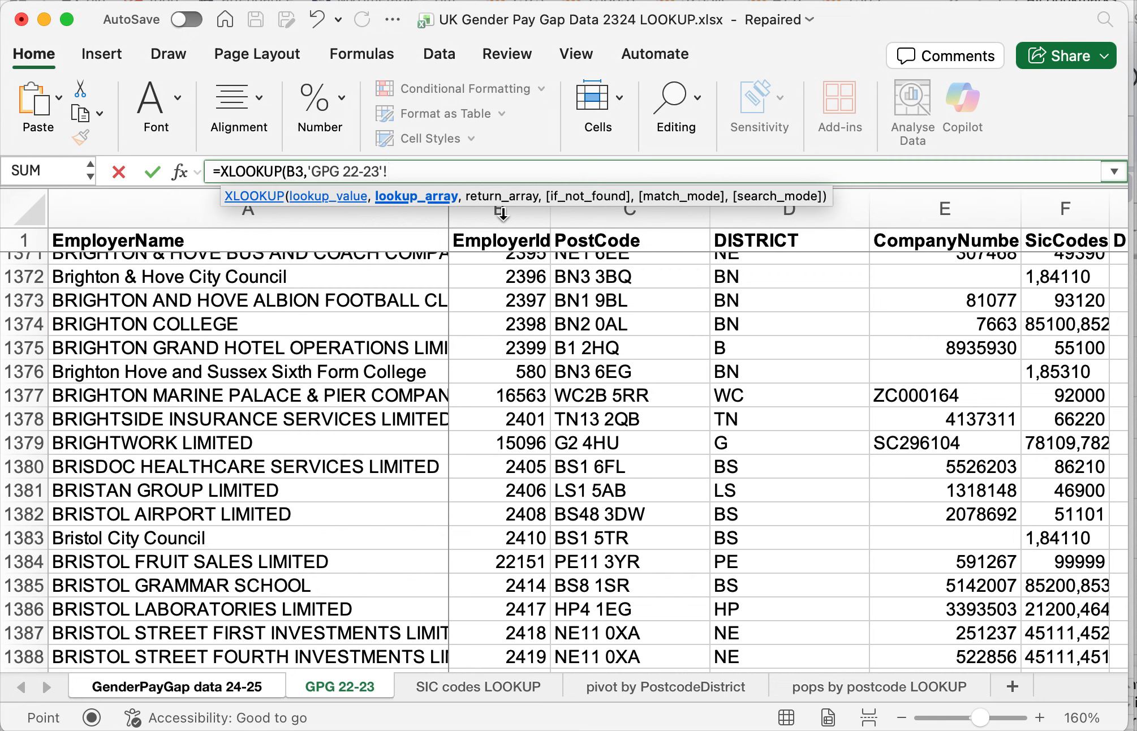
pyautogui.click(503, 213)
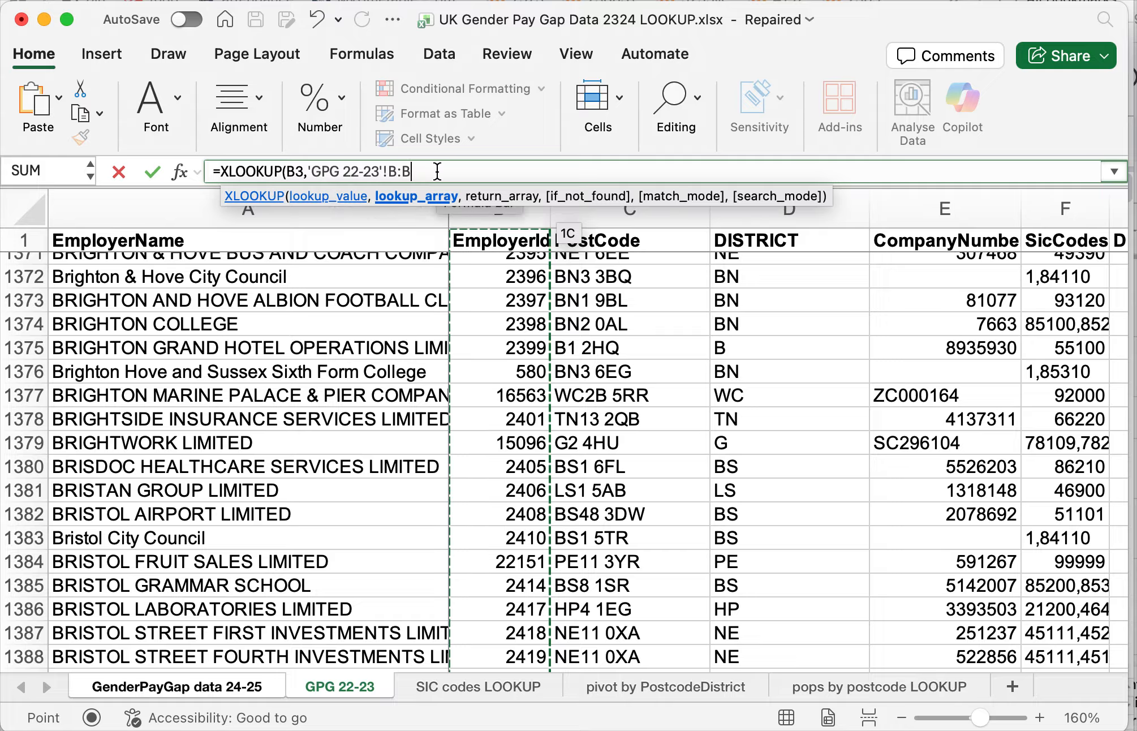
pyautogui.write(',')
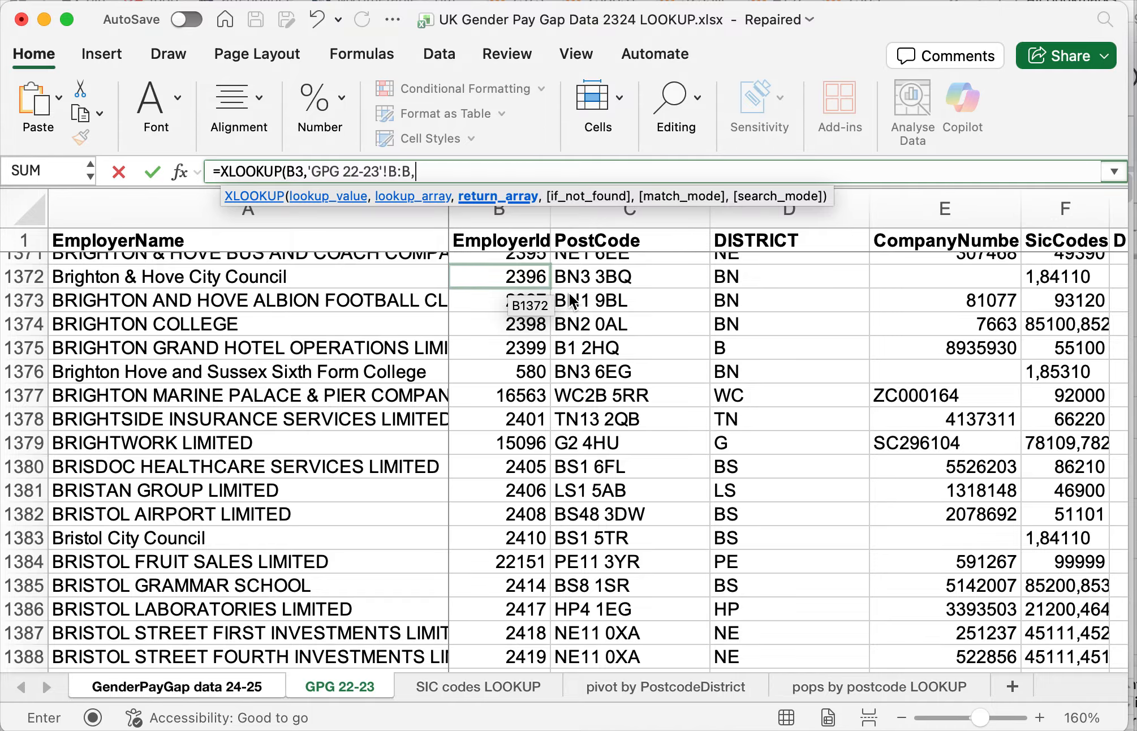
# - Set the DiffMeanHourlyPercent column G on GPG 22-23 as the return array and complete the C3 XLOOKUP formula
pyautogui.hscroll(10, 713, 272)
pyautogui.scroll(2, 713, 273)
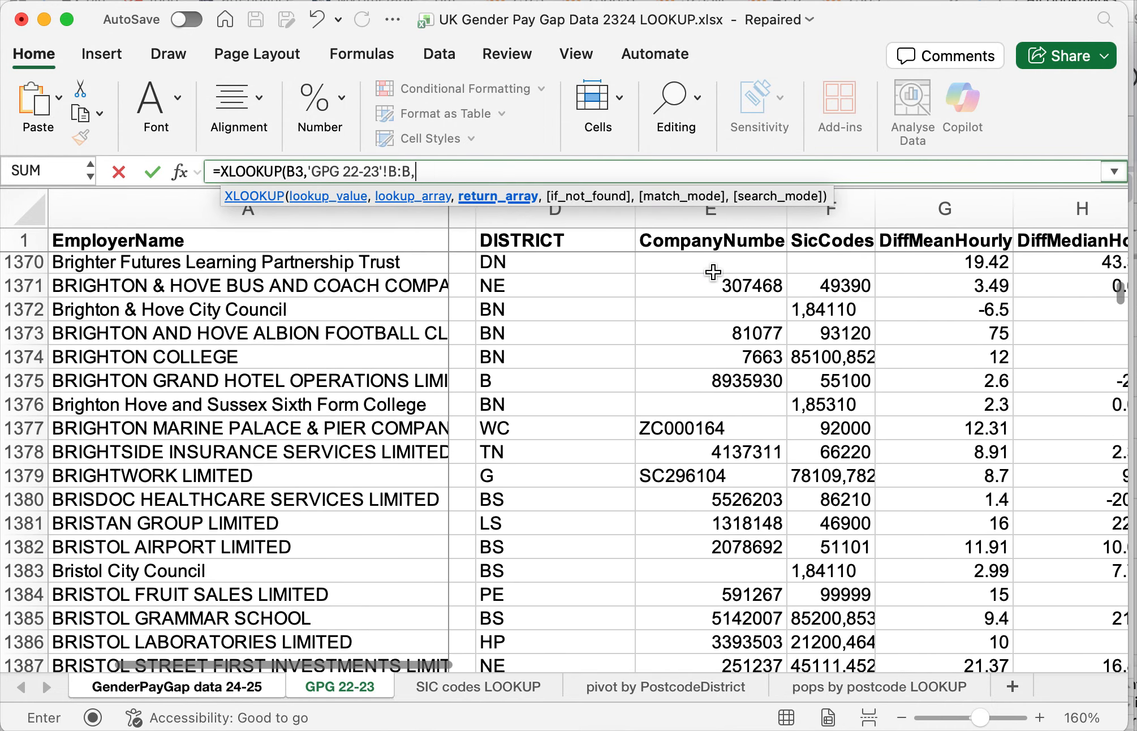
pyautogui.scroll(1, 713, 273)
pyautogui.hscroll(-1, 712, 273)
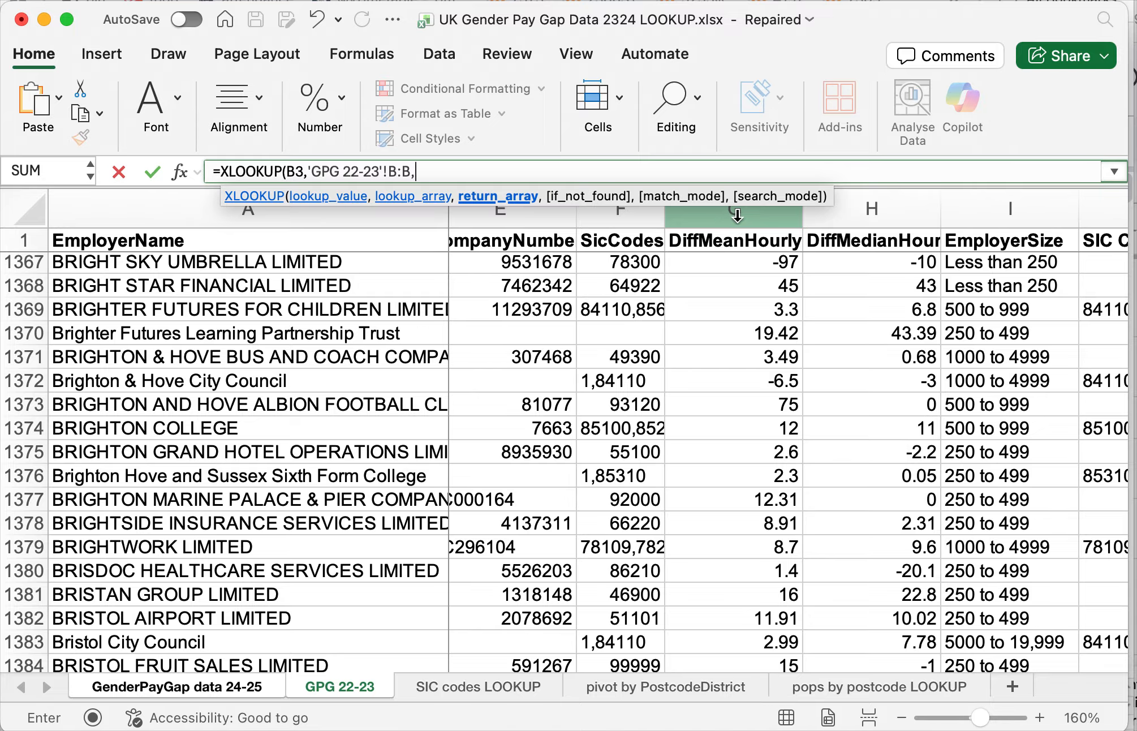
pyautogui.click(736, 213)
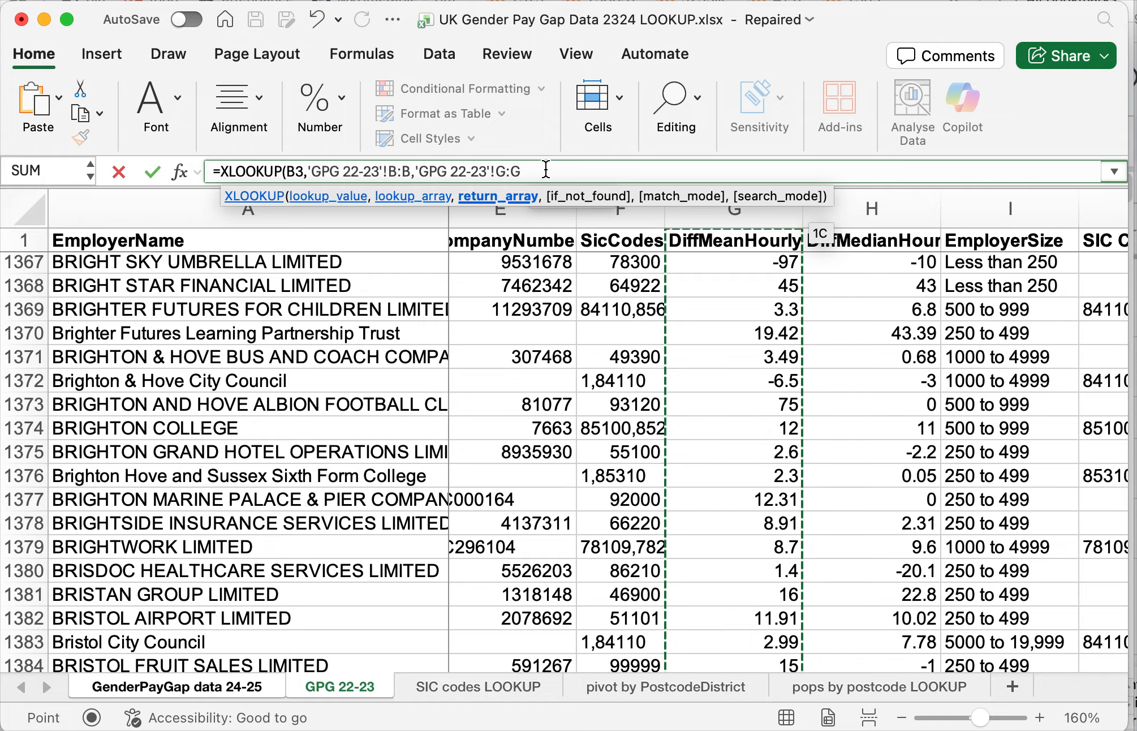
pyautogui.write(')')
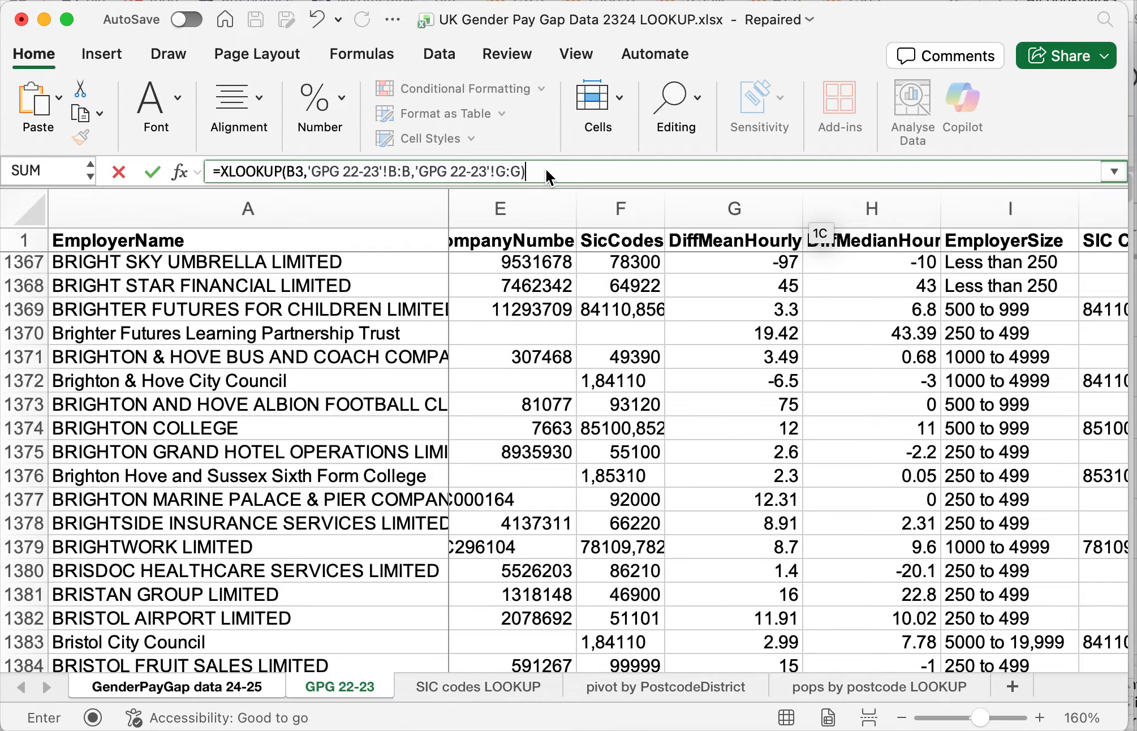
pyautogui.press('Return')
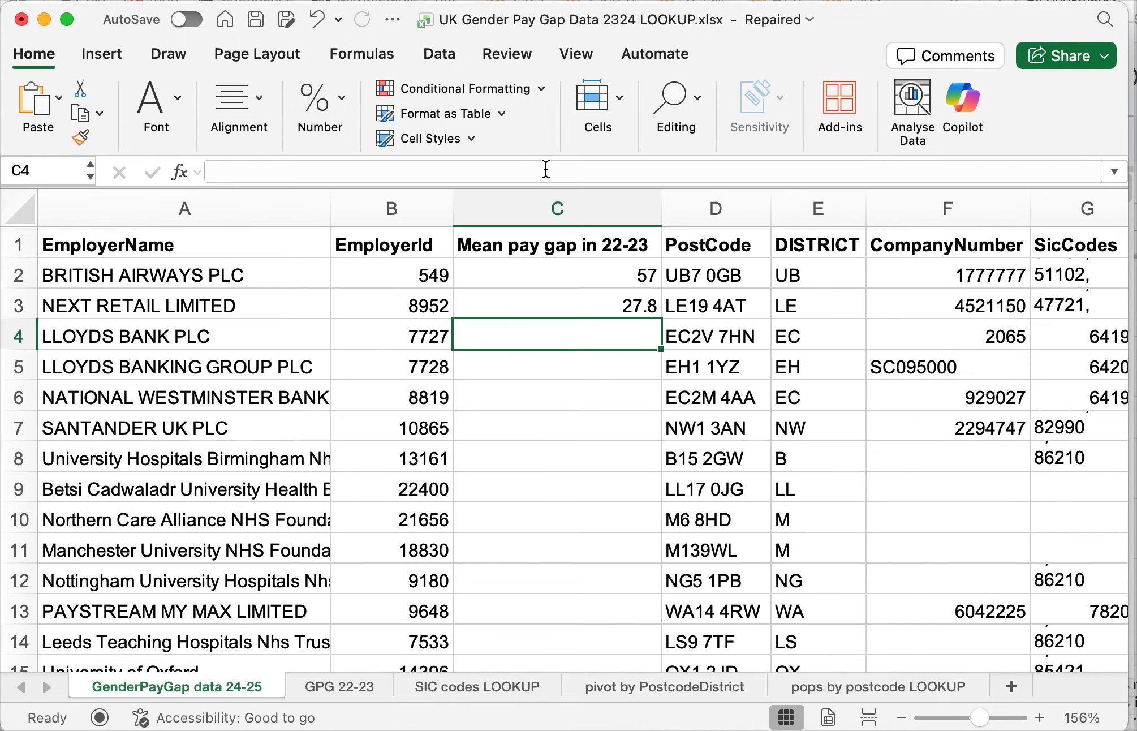
pyautogui.press('Up')
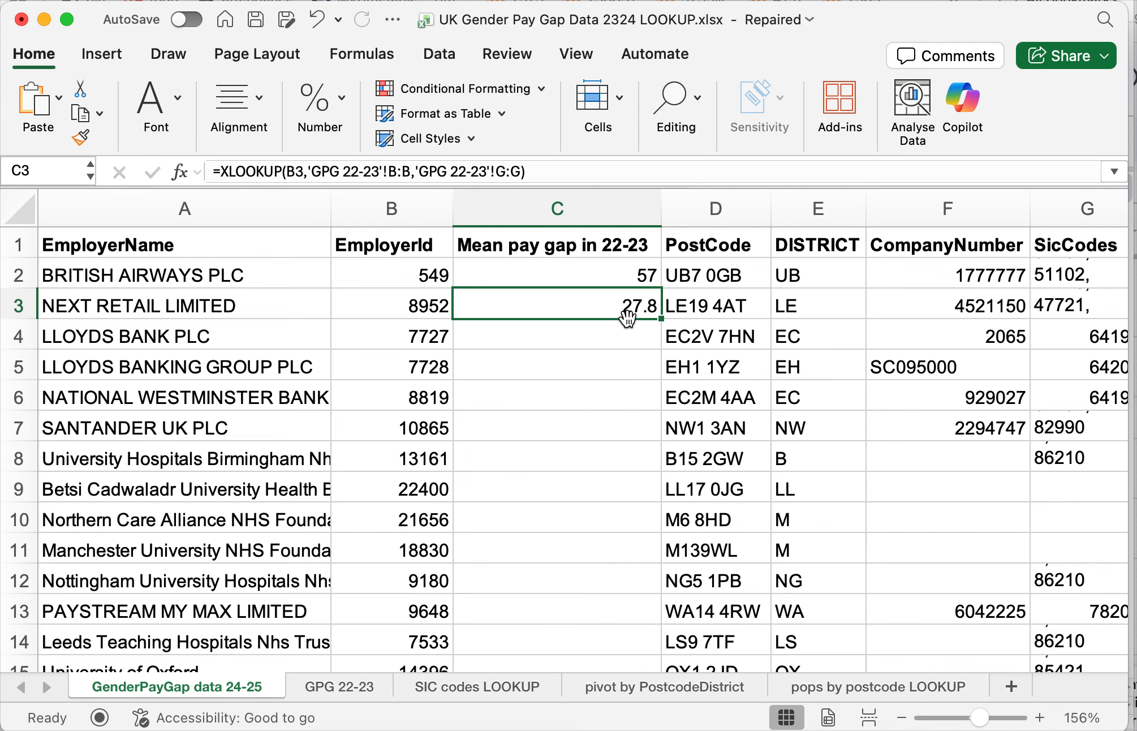
# - Find "next retail" on the GPG 22-23 sheet, check its mean pay gap against C3, and return to the 24-25 data sheet
pyautogui.click(339, 685)
pyautogui.click(401, 403)
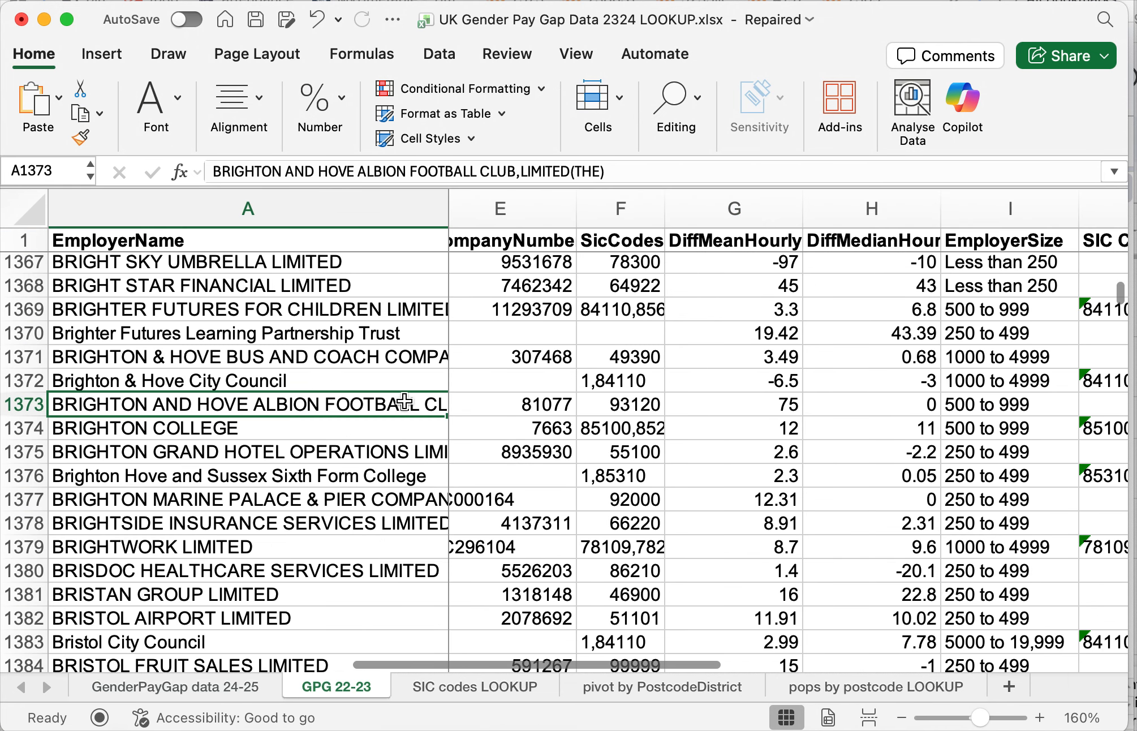
pyautogui.press('super+f')
pyautogui.write('next retail')
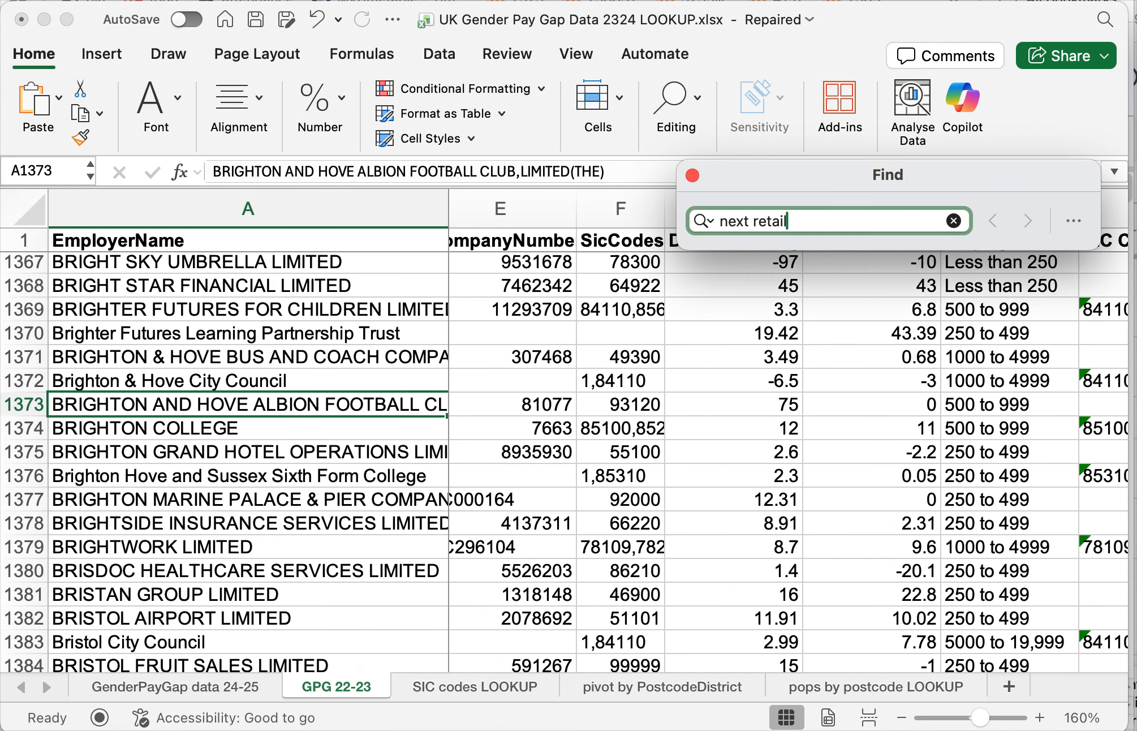
pyautogui.press('Return')
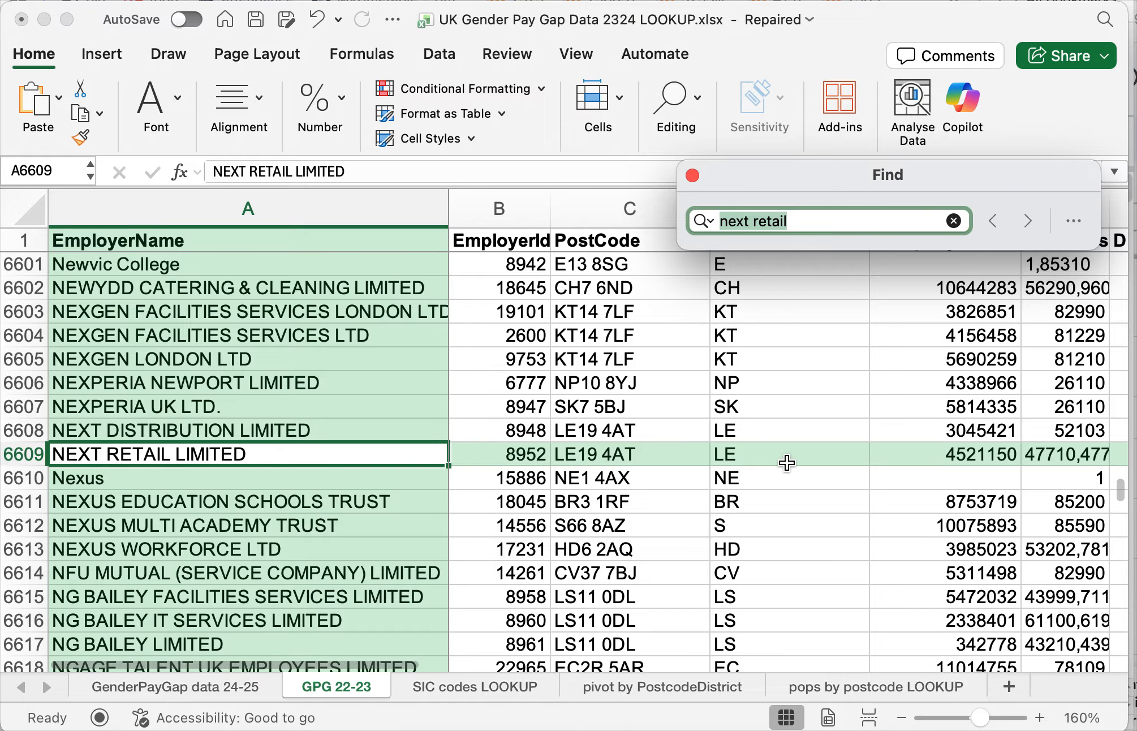
pyautogui.hscroll(5, 784, 457)
pyautogui.hscroll(3, 783, 456)
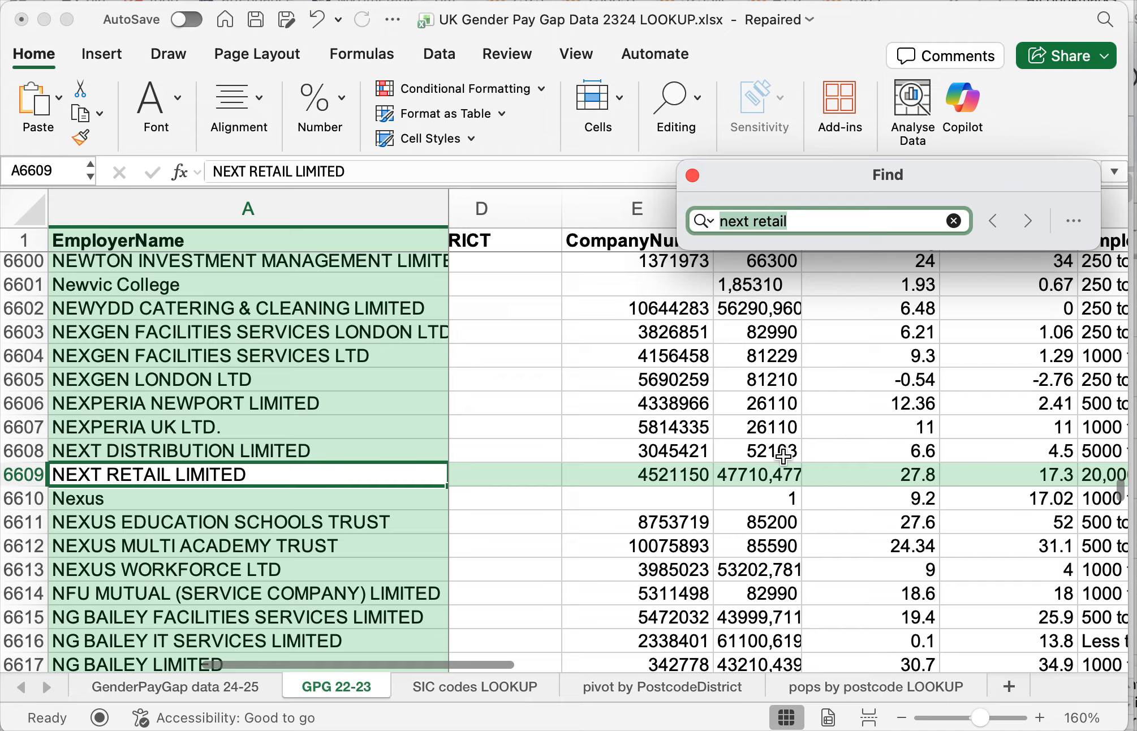
pyautogui.click(903, 474)
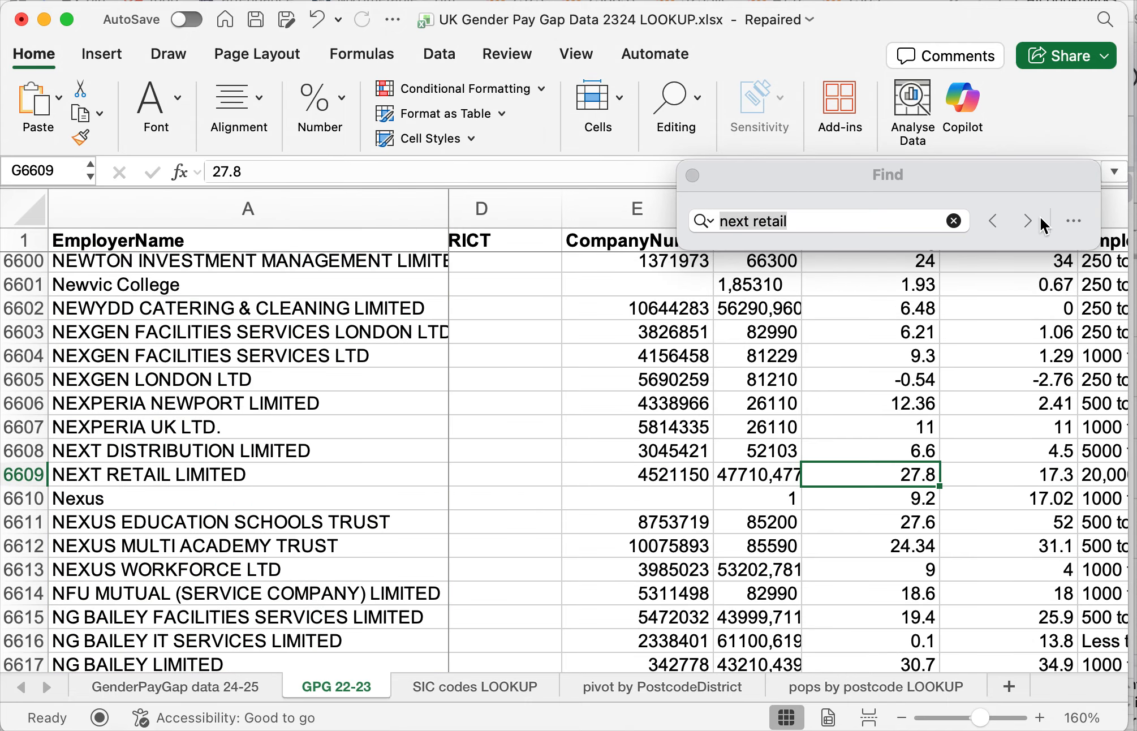
pyautogui.click(691, 176)
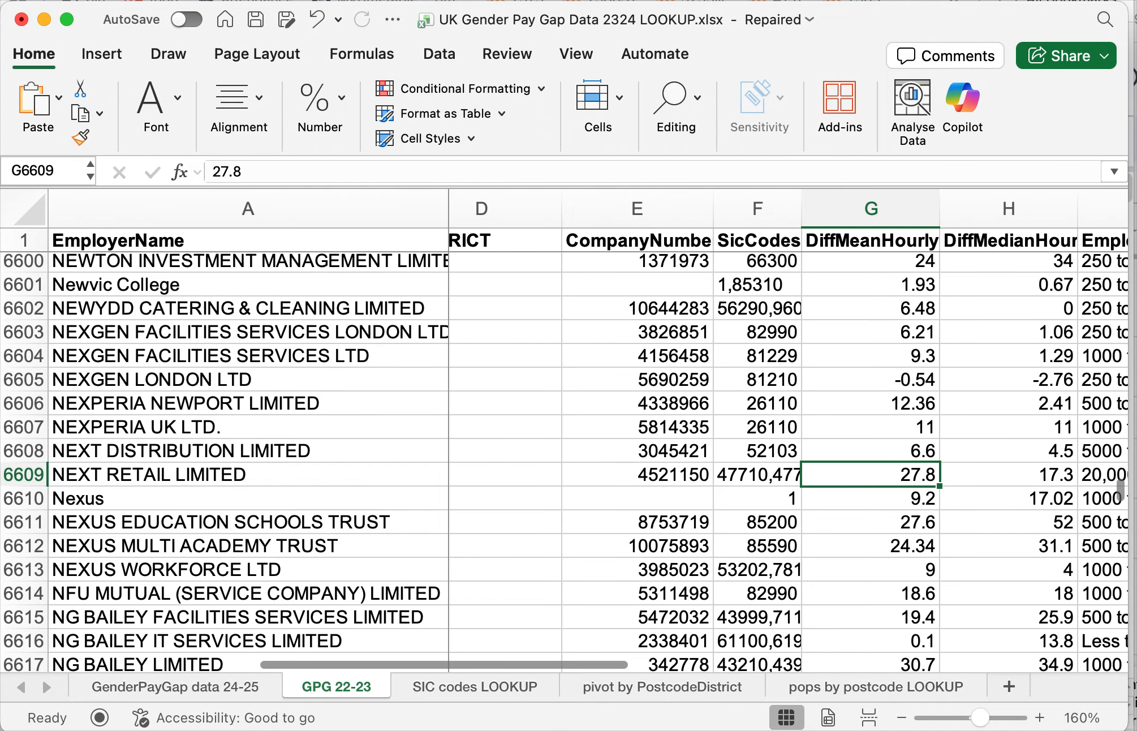
pyautogui.click(198, 688)
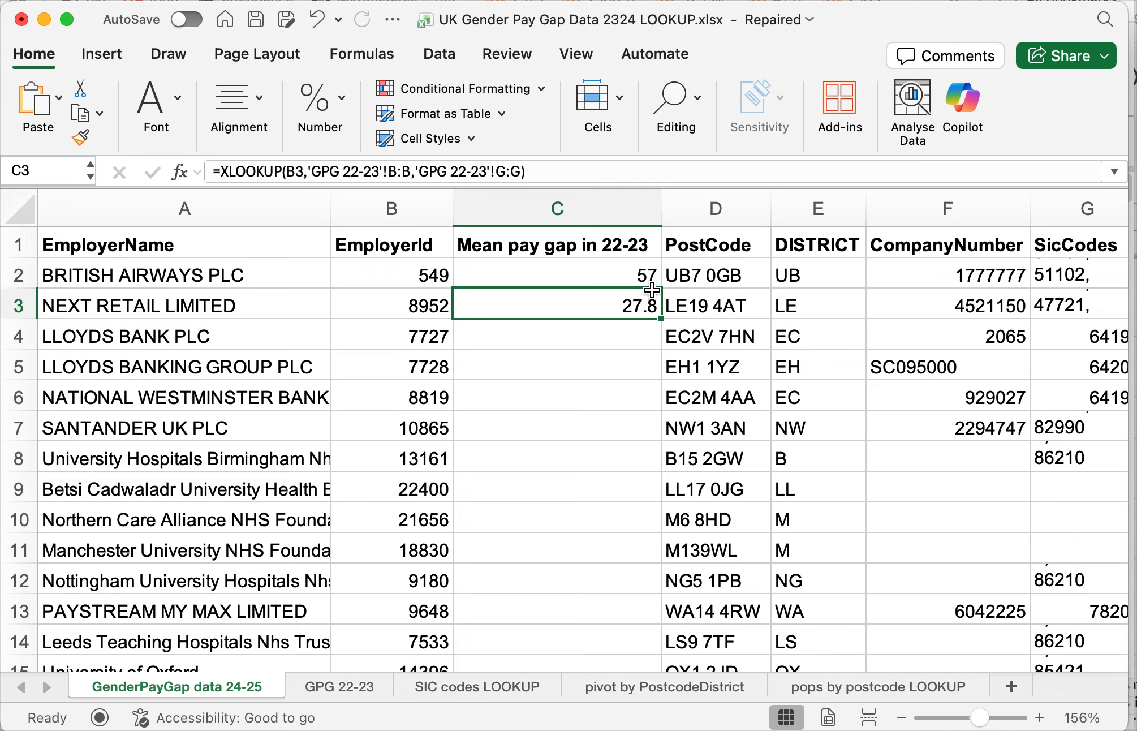
# - Compare the XLOOKUP formulas in C2 and C3, and fill the C3 formula down column C to the last employer row
pyautogui.moveTo(614, 272); pyautogui.dragTo(616, 299)
pyautogui.click(603, 275)
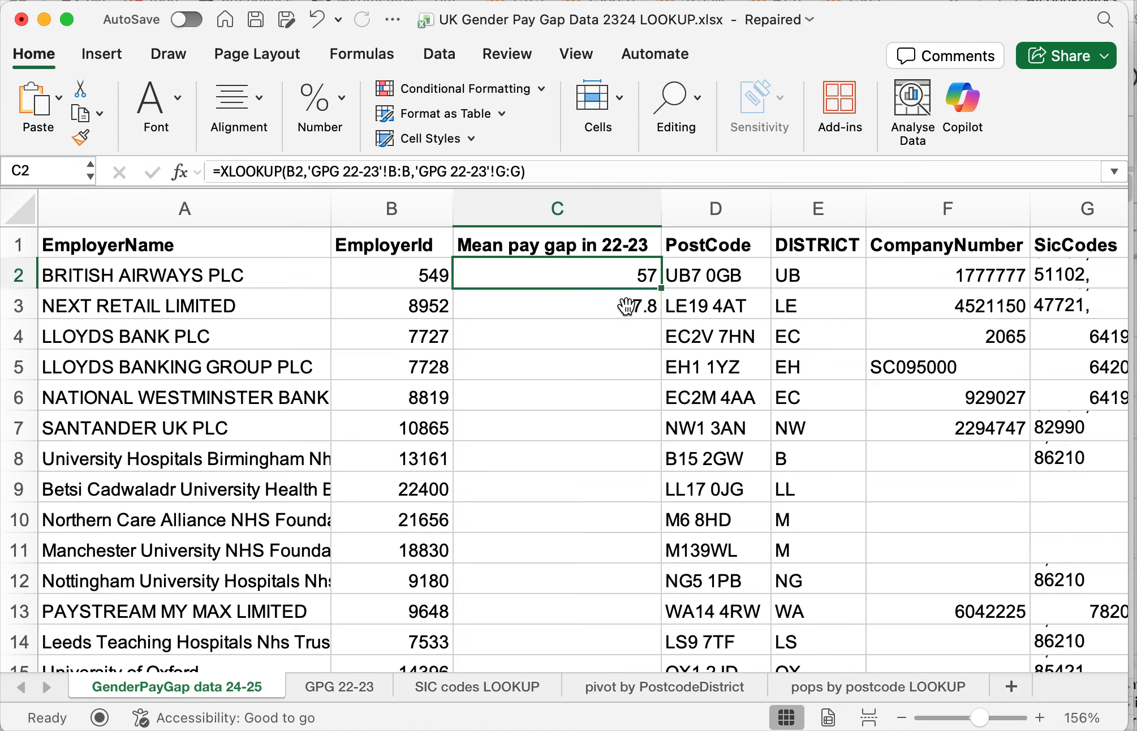
pyautogui.click(600, 308)
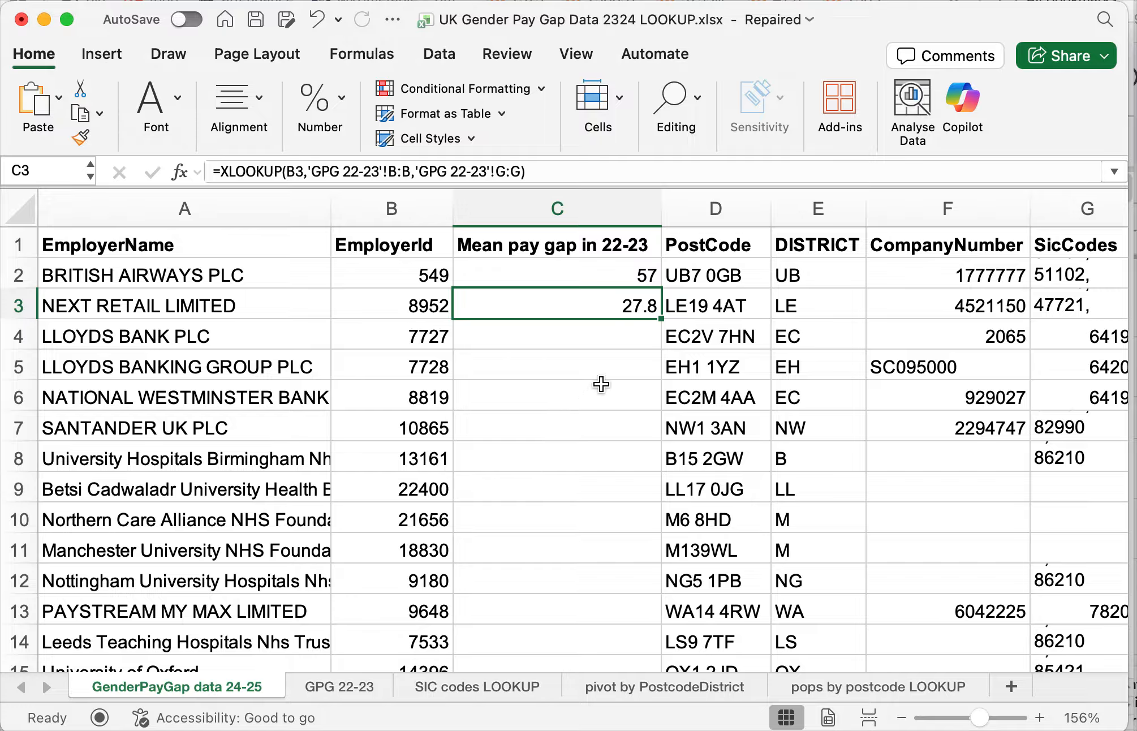
pyautogui.doubleClick(661, 319)
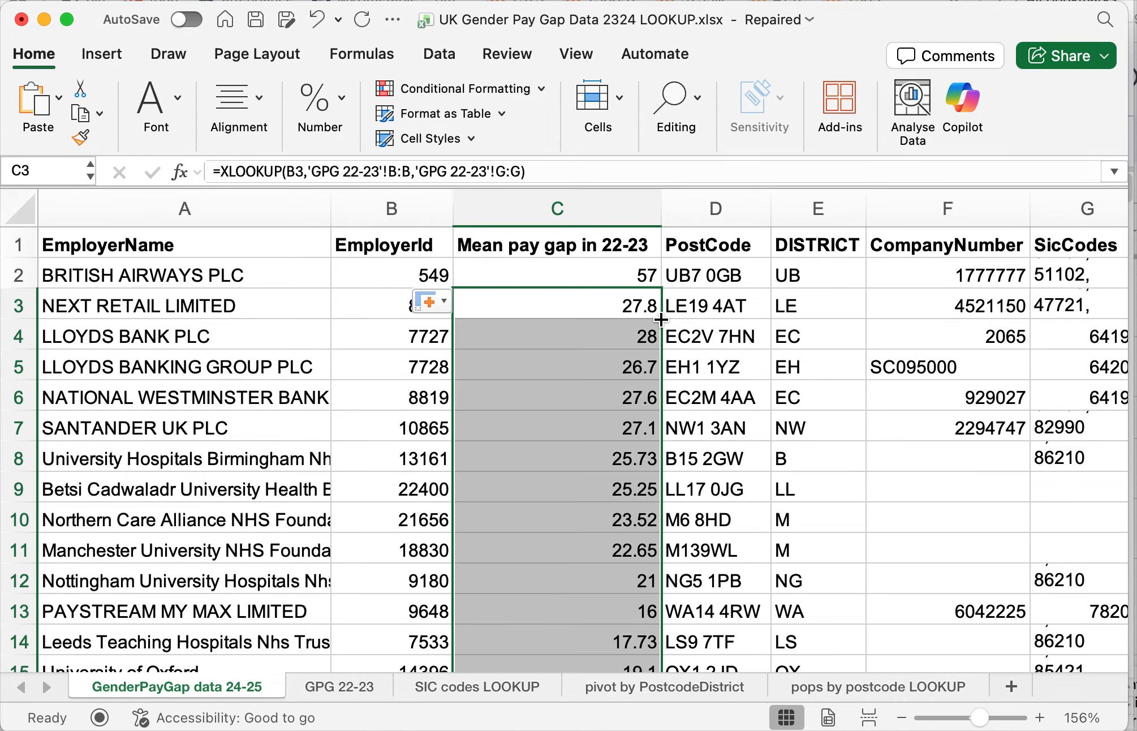
# - Examine the filled mean pay gap lookups in column C from Lloyds Bank in row 4 to the last employer in row 70
pyautogui.moveTo(617, 336); pyautogui.dragTo(632, 347)
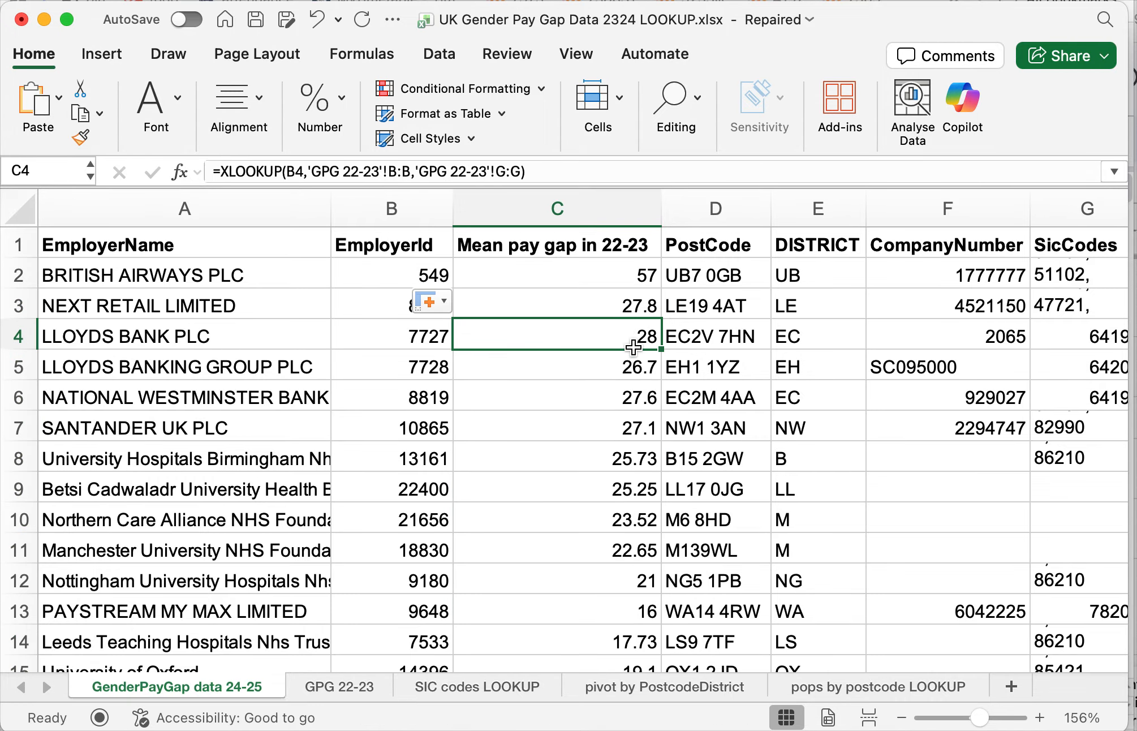
pyautogui.press('Left')
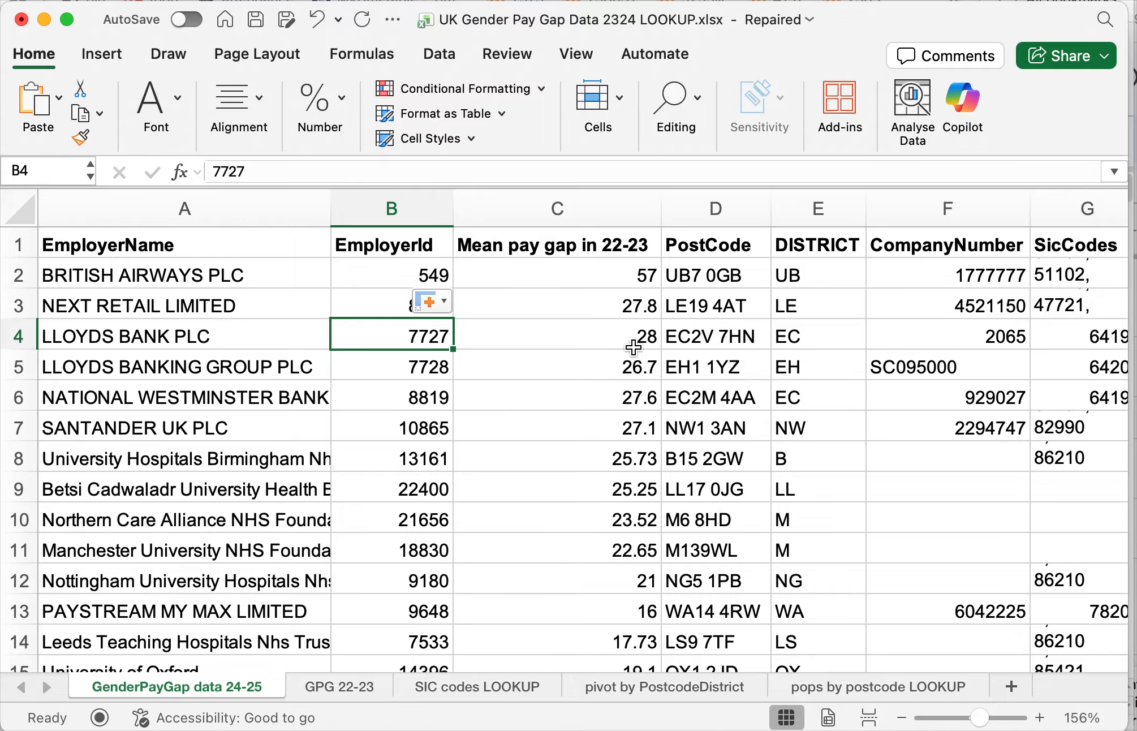
pyautogui.hotkey('ctrl', 'Down')
pyautogui.scroll(-3, 625, 414)
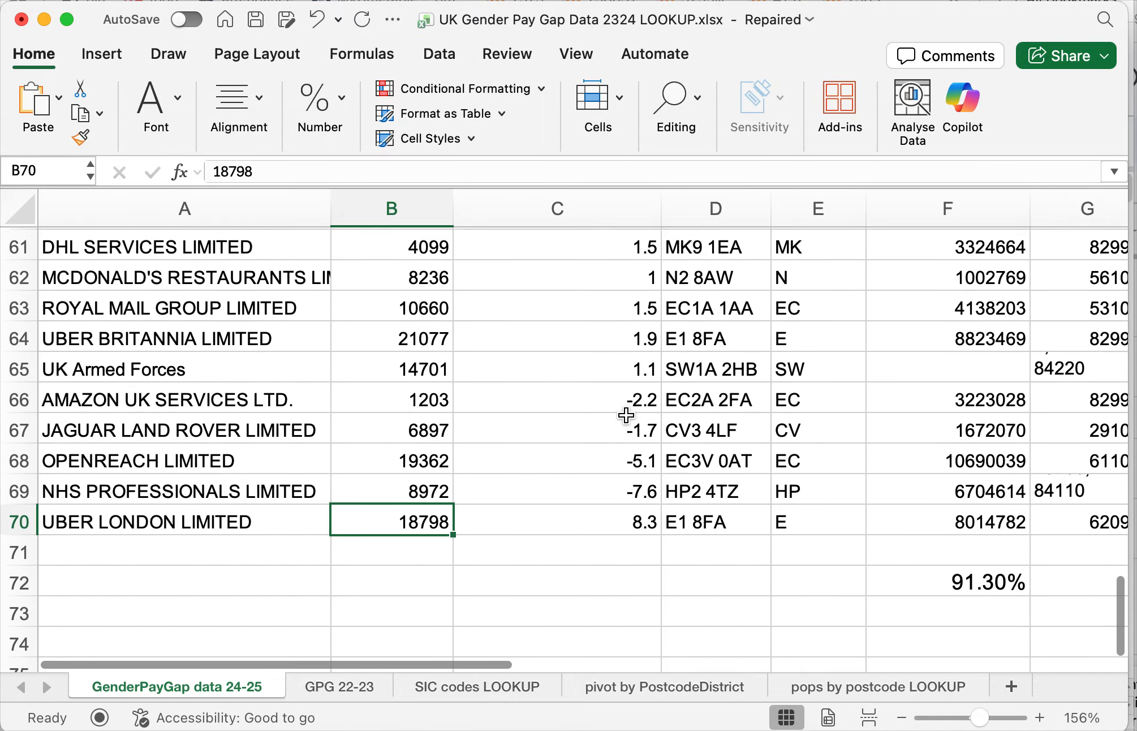
pyautogui.scroll(-13, 625, 415)
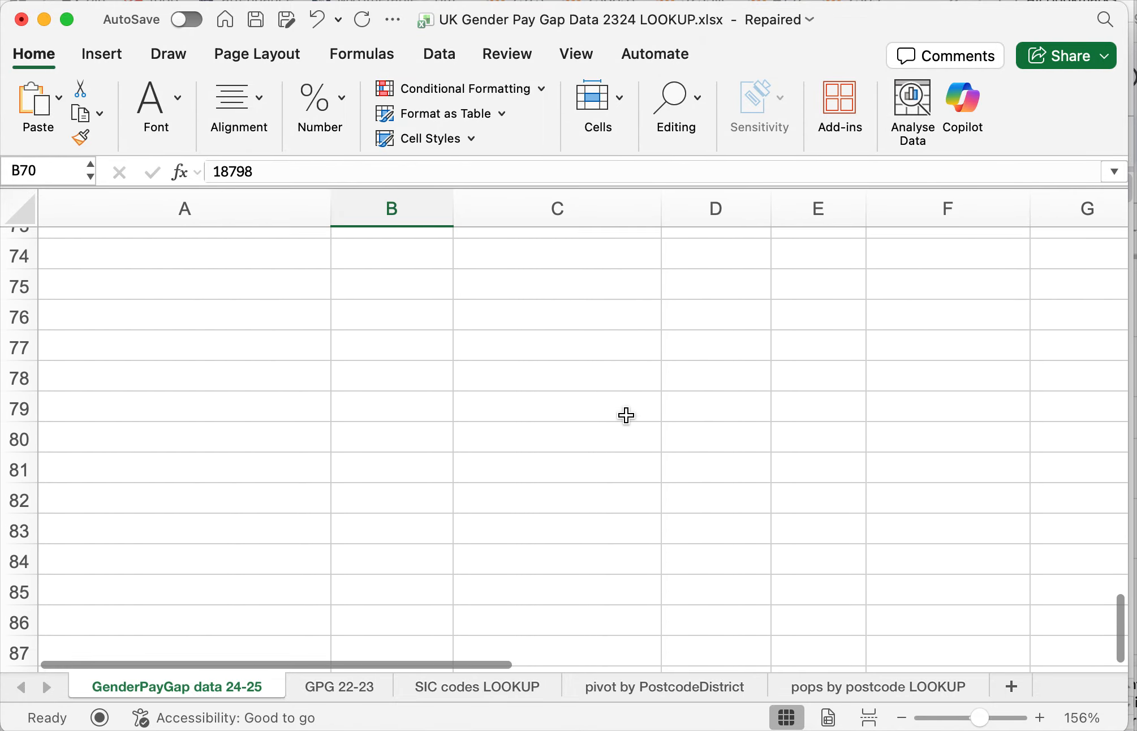
pyautogui.scroll(4, 625, 415)
pyautogui.scroll(13, 625, 414)
pyautogui.scroll(20, 625, 415)
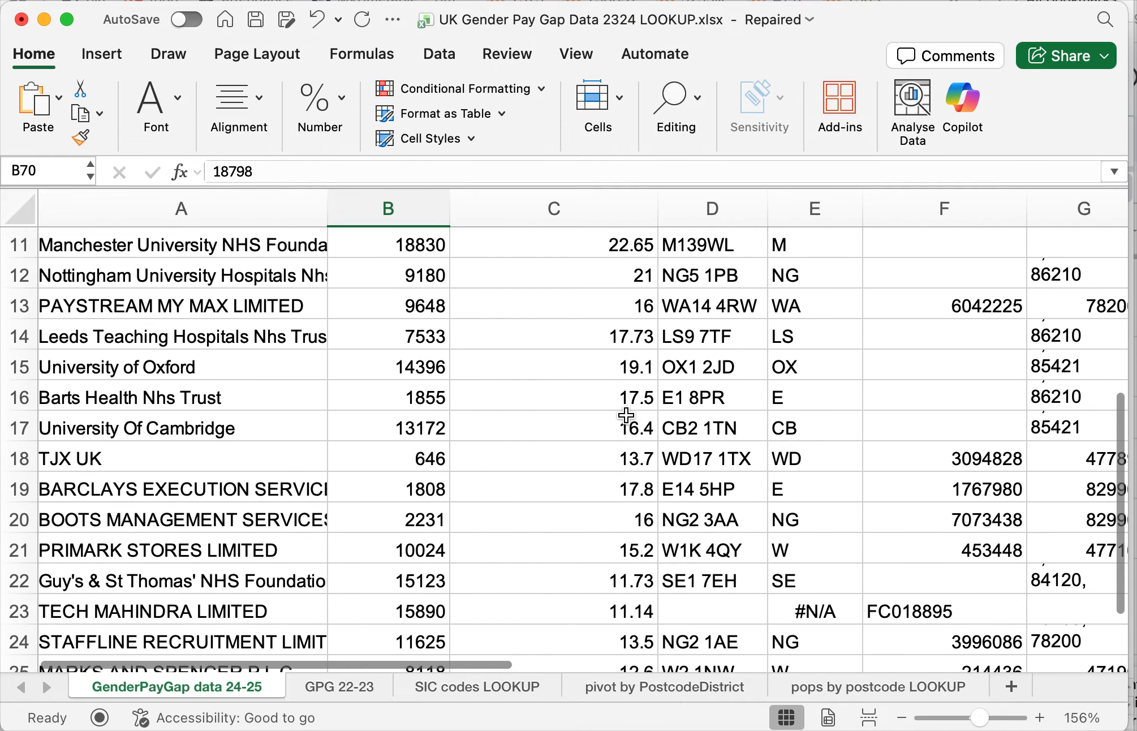
pyautogui.scroll(-3, 626, 414)
pyautogui.scroll(-20, 626, 415)
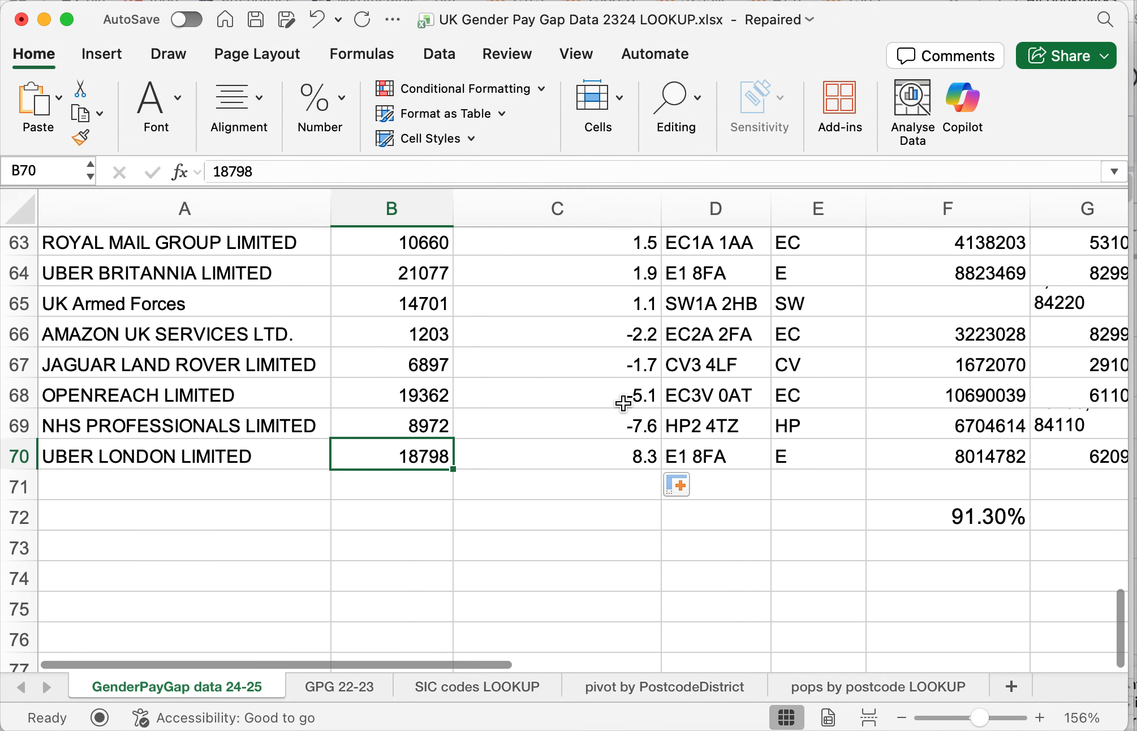
pyautogui.scroll(20, 623, 402)
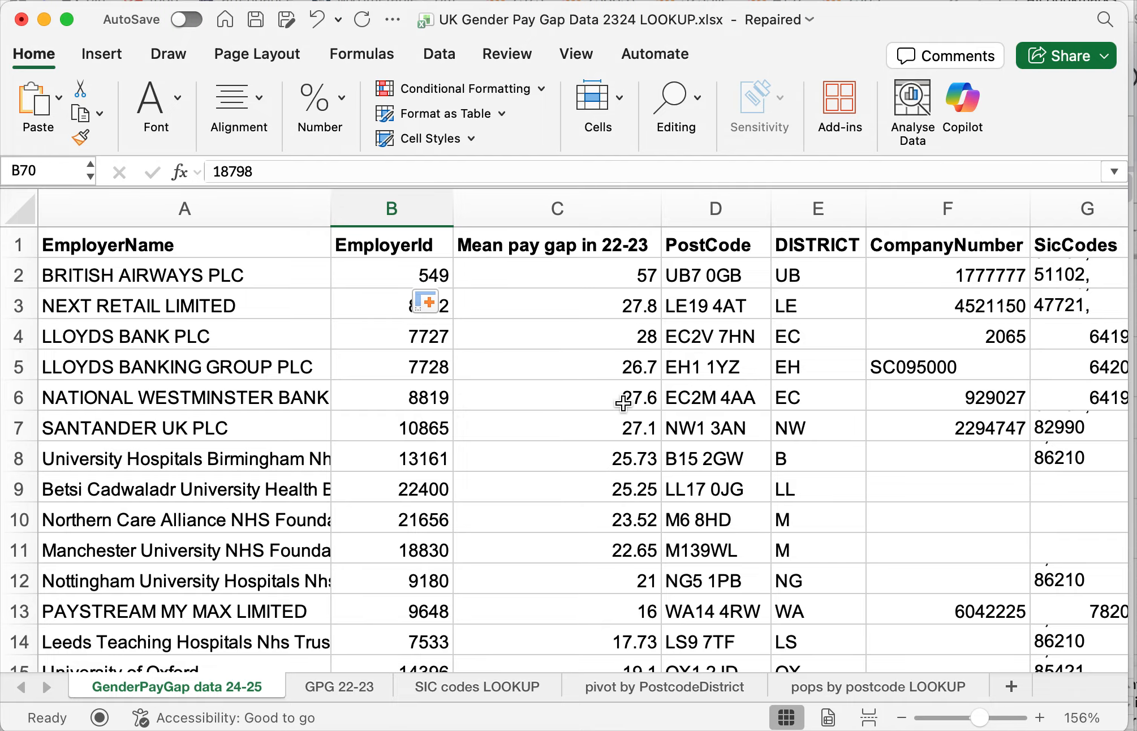
# - Inspect the copied XLOOKUP formulas in C47 and C48 to see which EmployerId cell each one uses as its lookup value
pyautogui.hscroll(4, 623, 402)
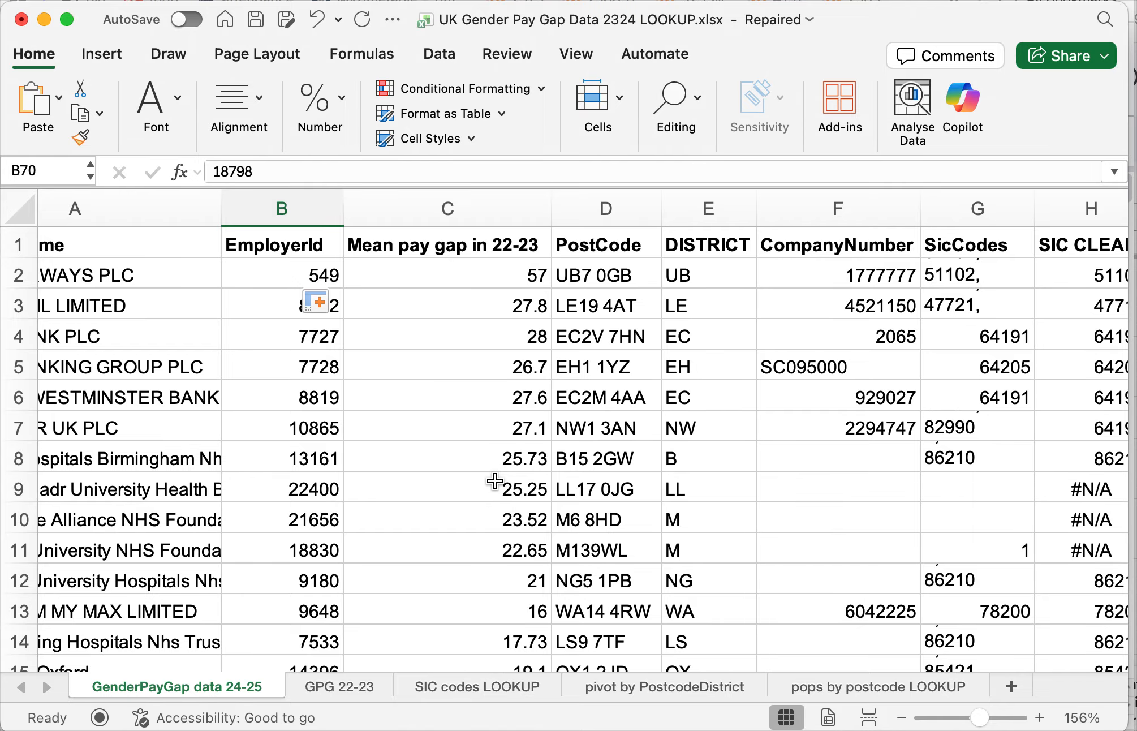
pyautogui.scroll(-5, 495, 481)
pyautogui.scroll(5, 495, 480)
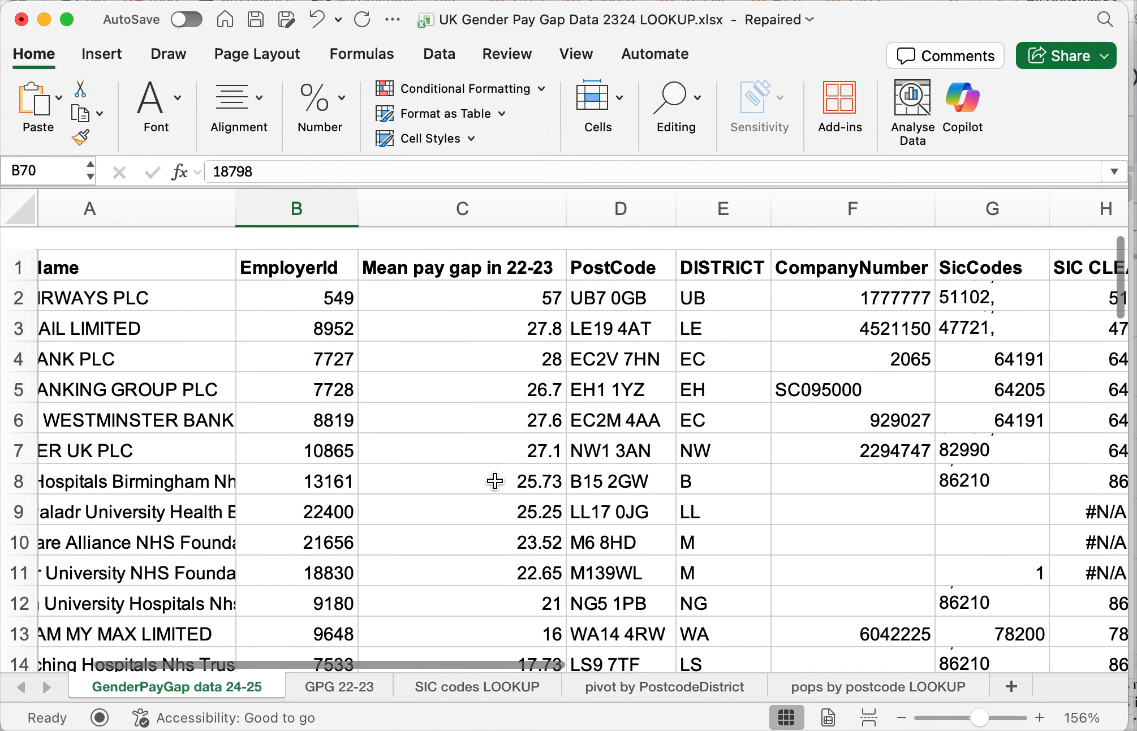
pyautogui.scroll(-15, 495, 481)
pyautogui.scroll(-3, 495, 480)
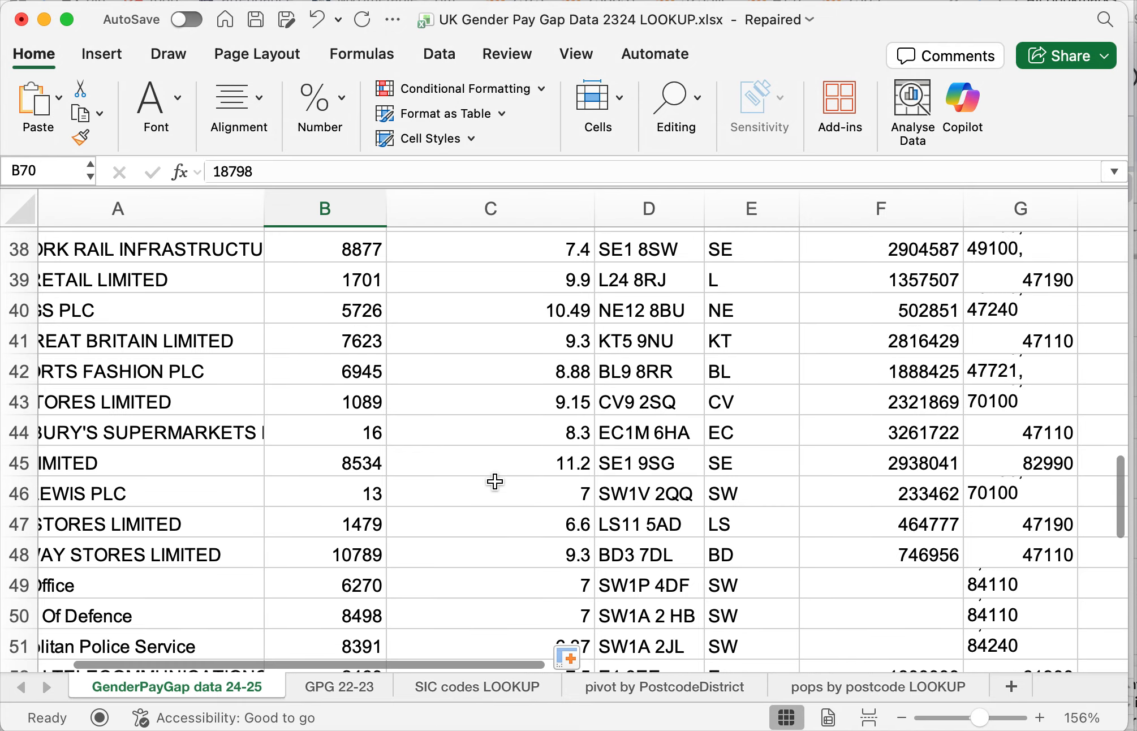
pyautogui.click(515, 512)
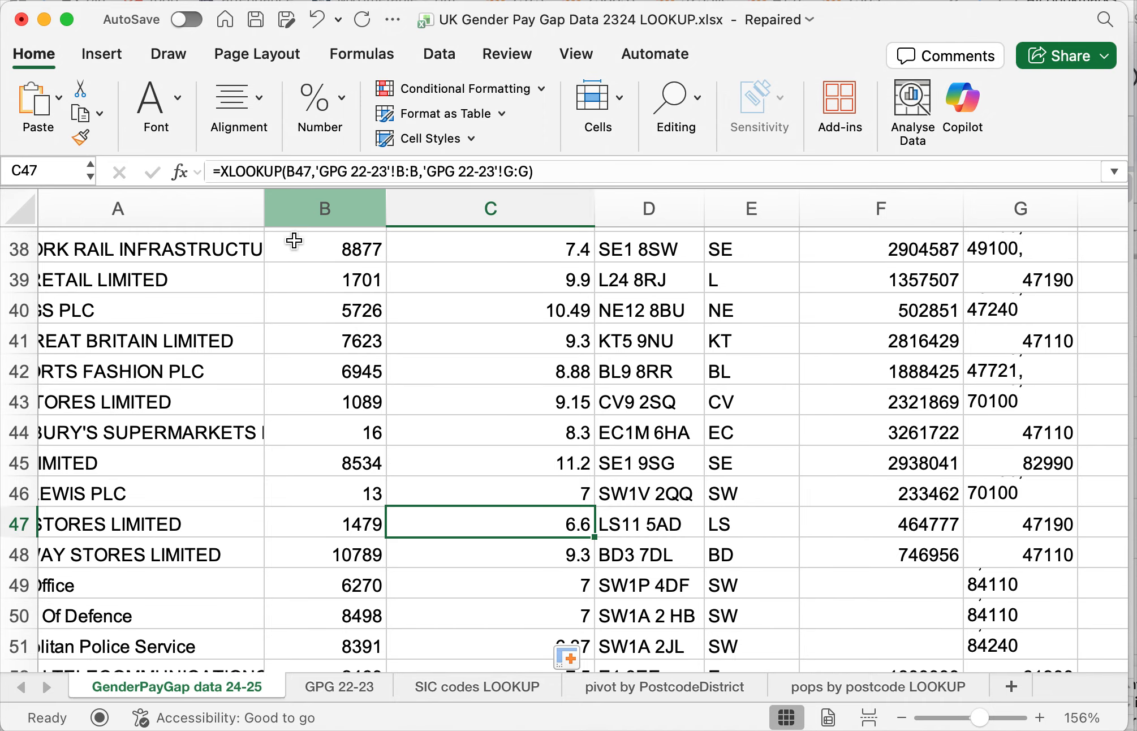
pyautogui.doubleClick(489, 523)
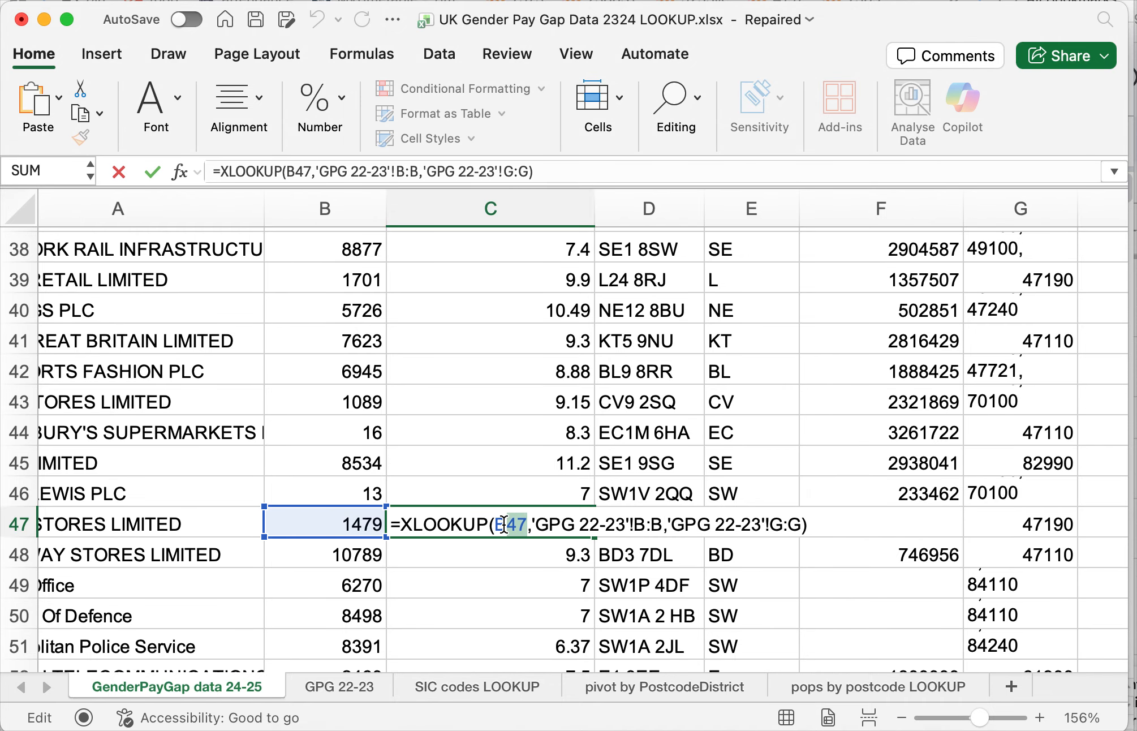
pyautogui.press('Return')
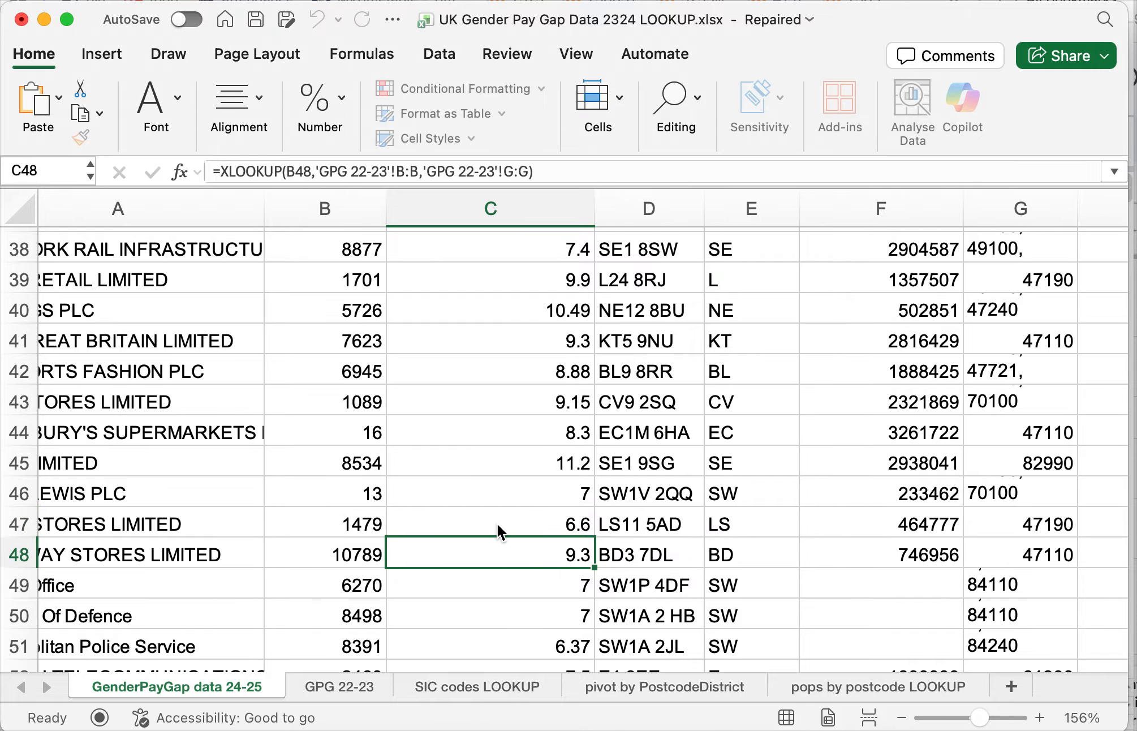
pyautogui.doubleClick(541, 556)
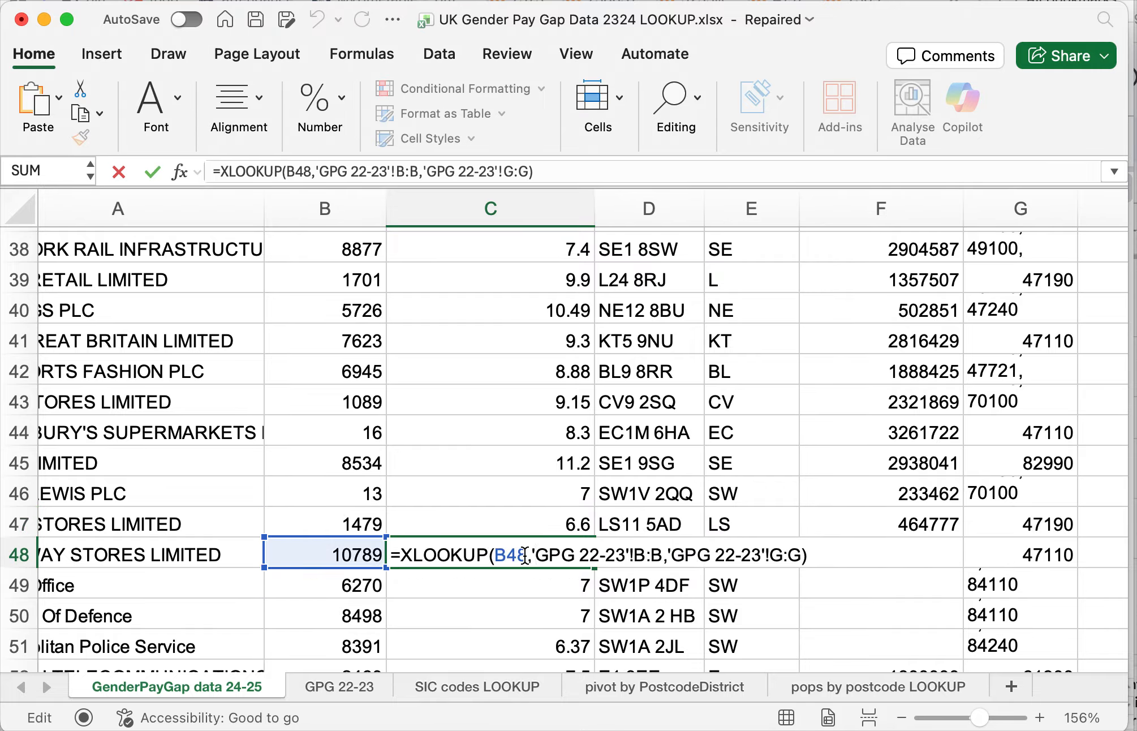
pyautogui.moveTo(527, 554); pyautogui.dragTo(500, 554)
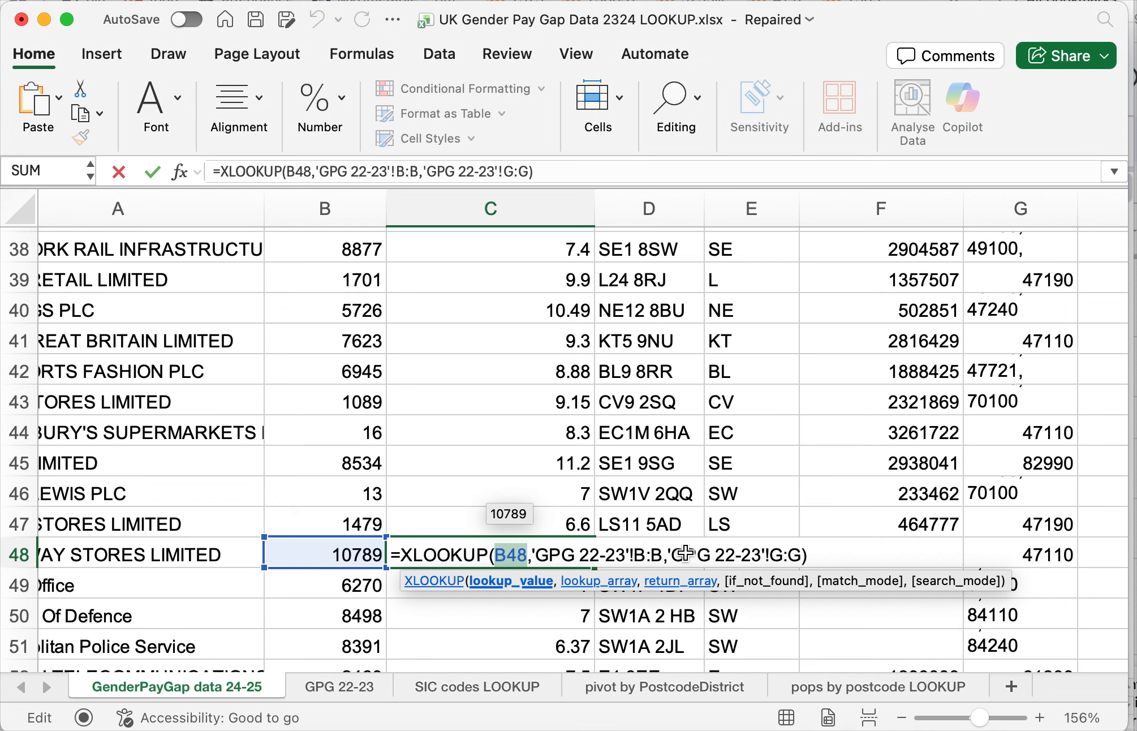
pyautogui.press('Return')
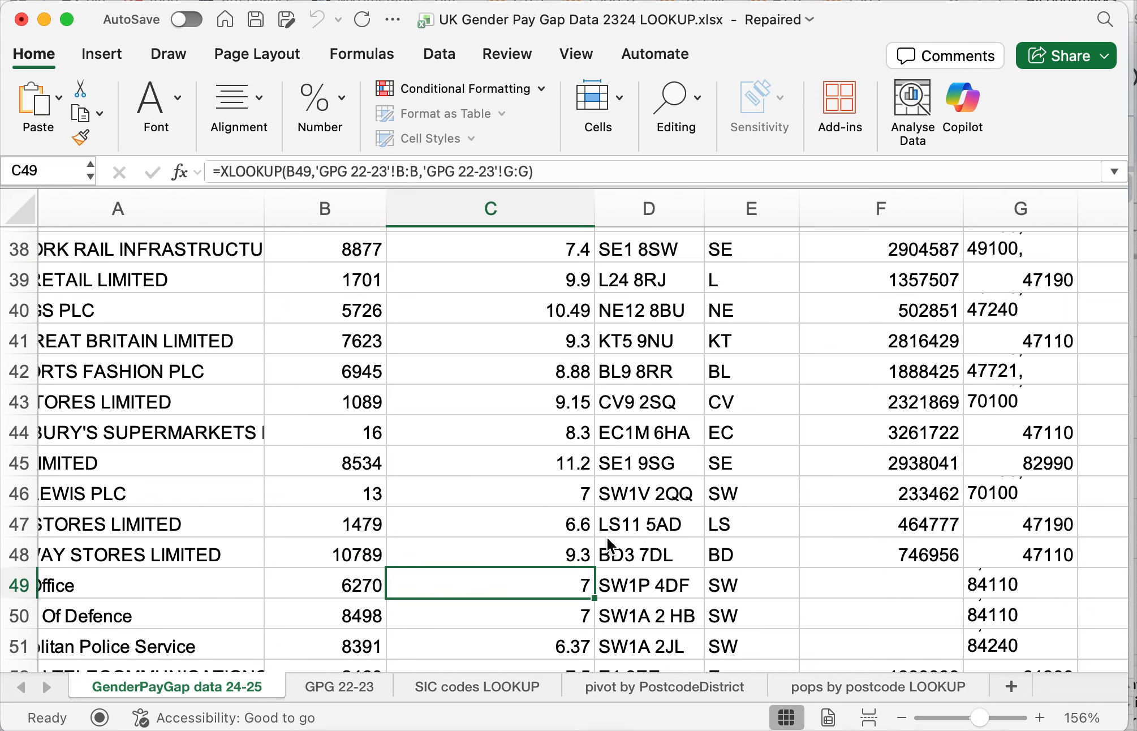
pyautogui.press('Up')
# - Review the top rows of the 24-25 data sheet across the columns from EmployerId to SIC CLEAN
pyautogui.scroll(1, 589, 478)
pyautogui.scroll(15, 589, 478)
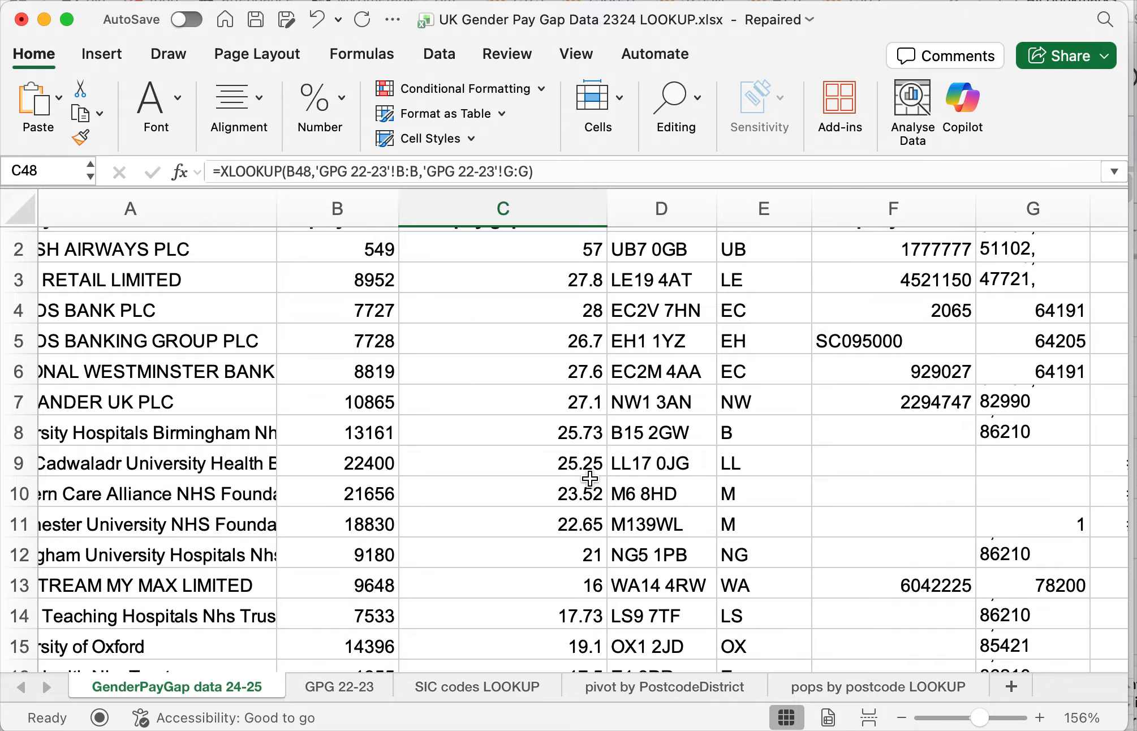
pyautogui.scroll(1, 589, 478)
pyautogui.hscroll(2, 590, 478)
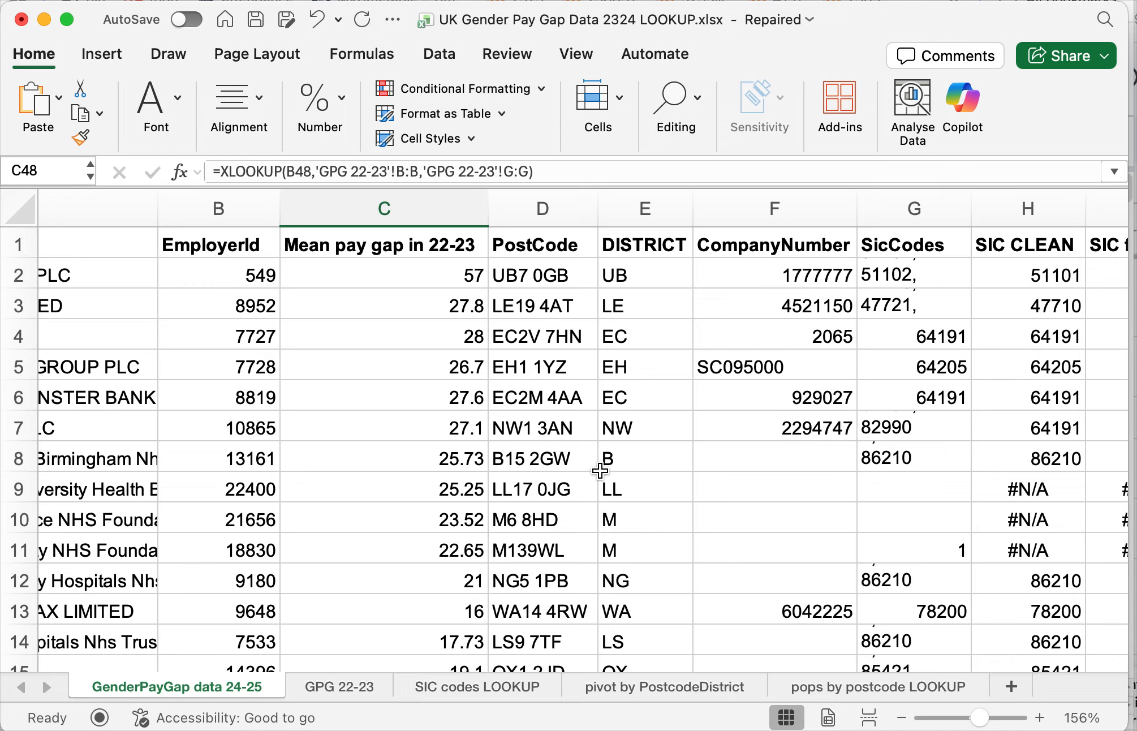
pyautogui.hscroll(1, 657, 424)
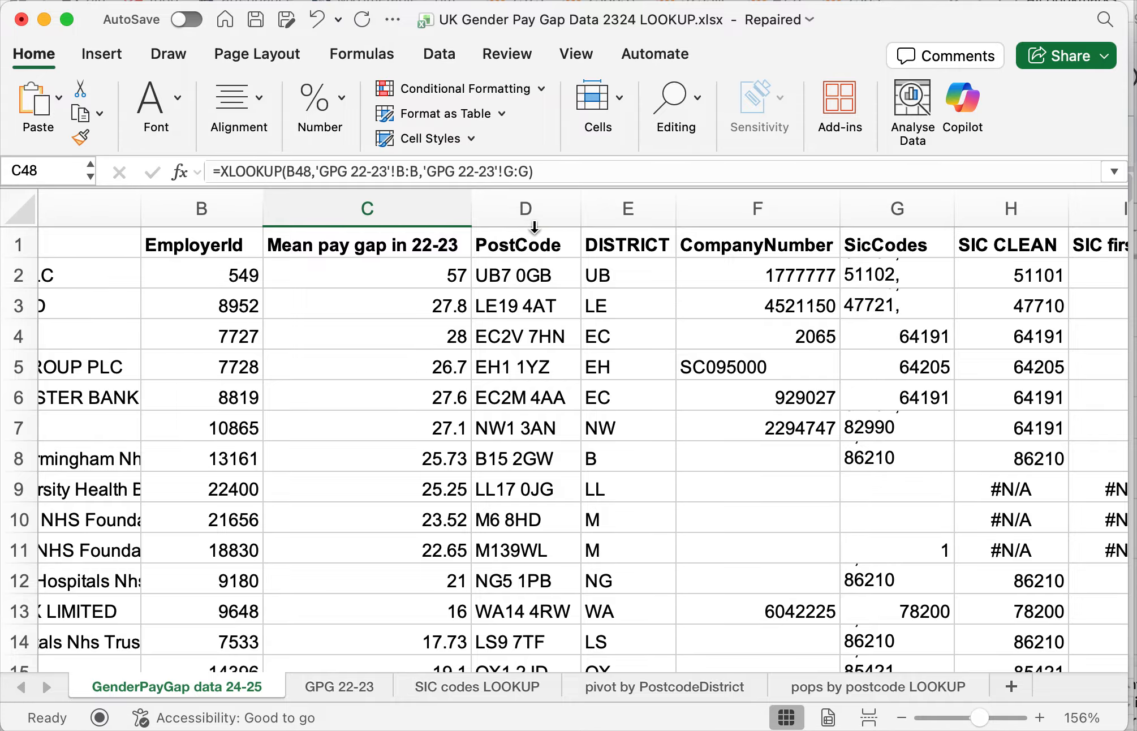
# - Insert a blank column D before PostCode on the 24-25 data sheet and head it "Change since 22-23"
pyautogui.click(528, 218)
pyautogui.rightClick(515, 206)
pyautogui.click(538, 335)
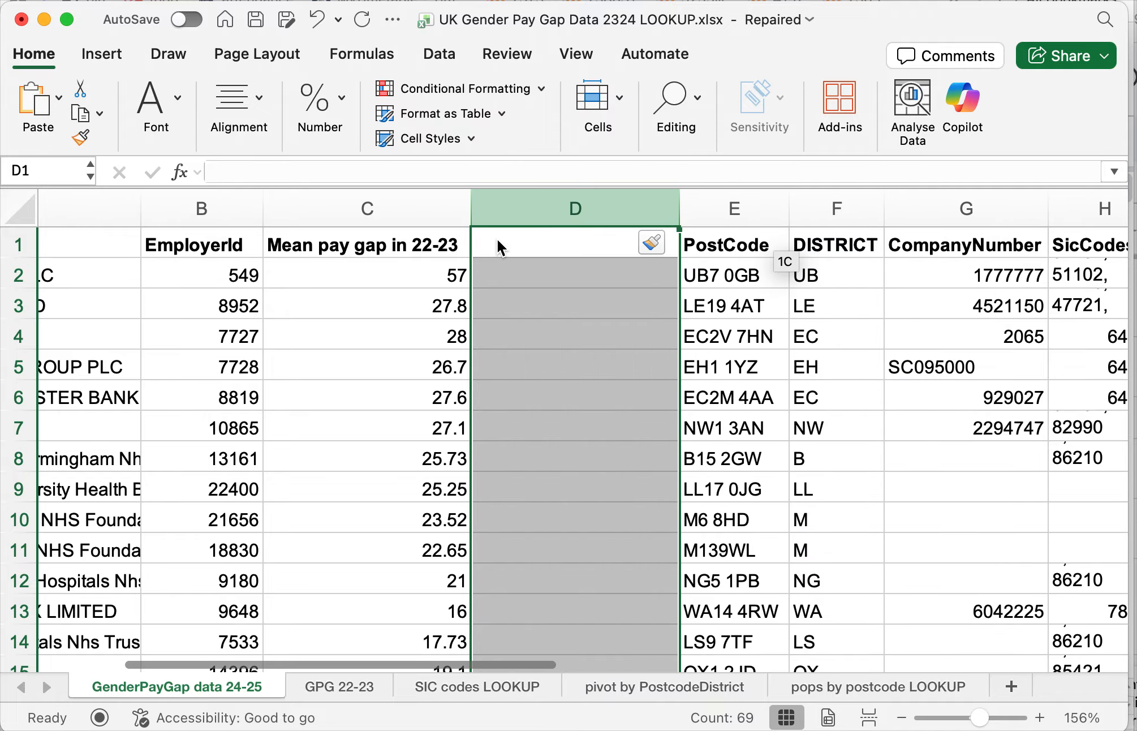
pyautogui.write('Change')
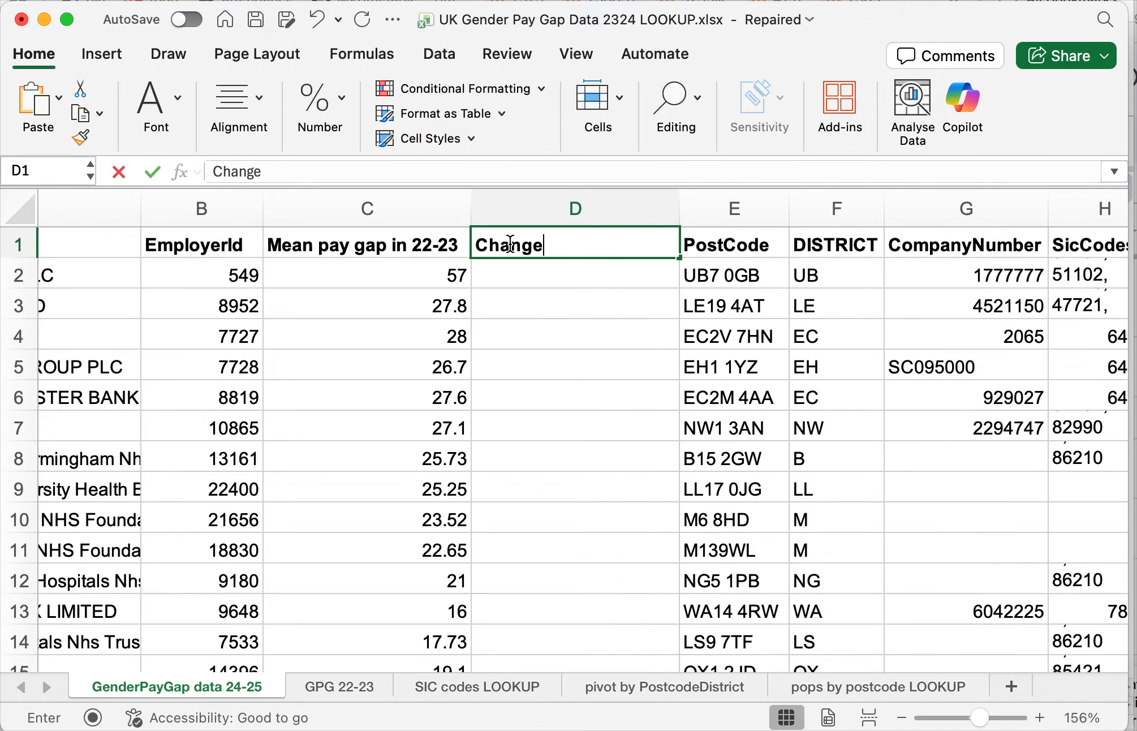
pyautogui.write(' since 22-23')
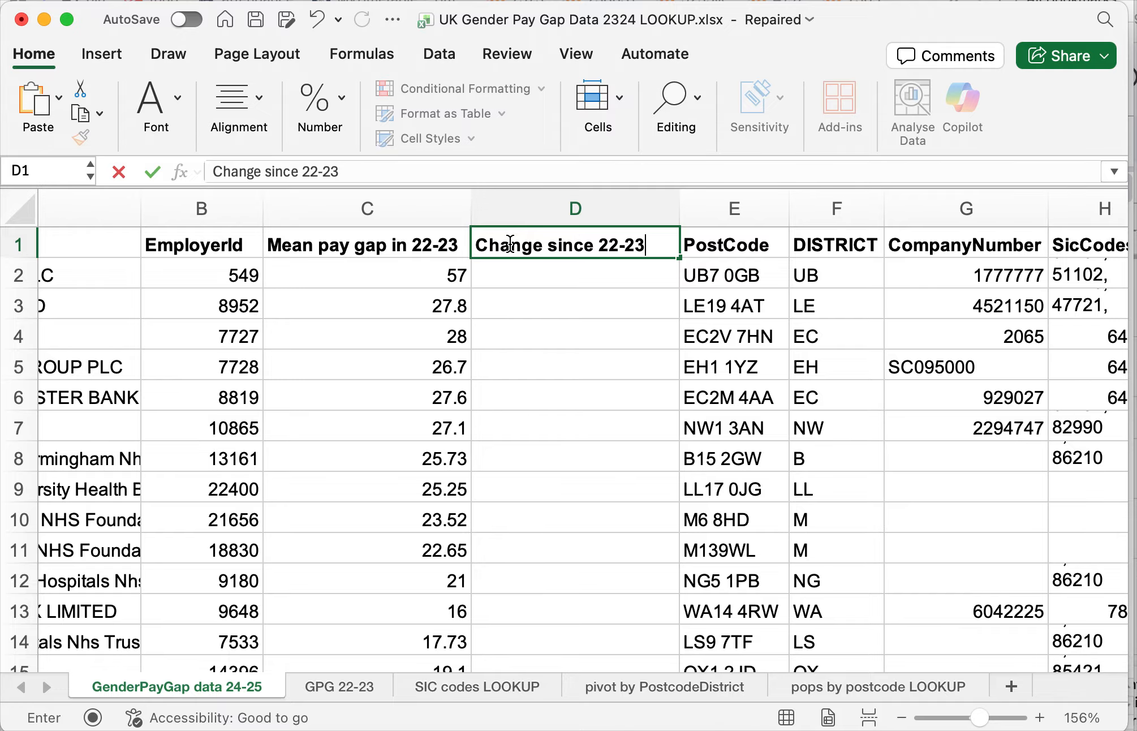
pyautogui.press('Return')
# - Enter the formula =K2-C2 in D2 to subtract the 22-23 mean pay gap from the 24-25 figure
pyautogui.write('=')
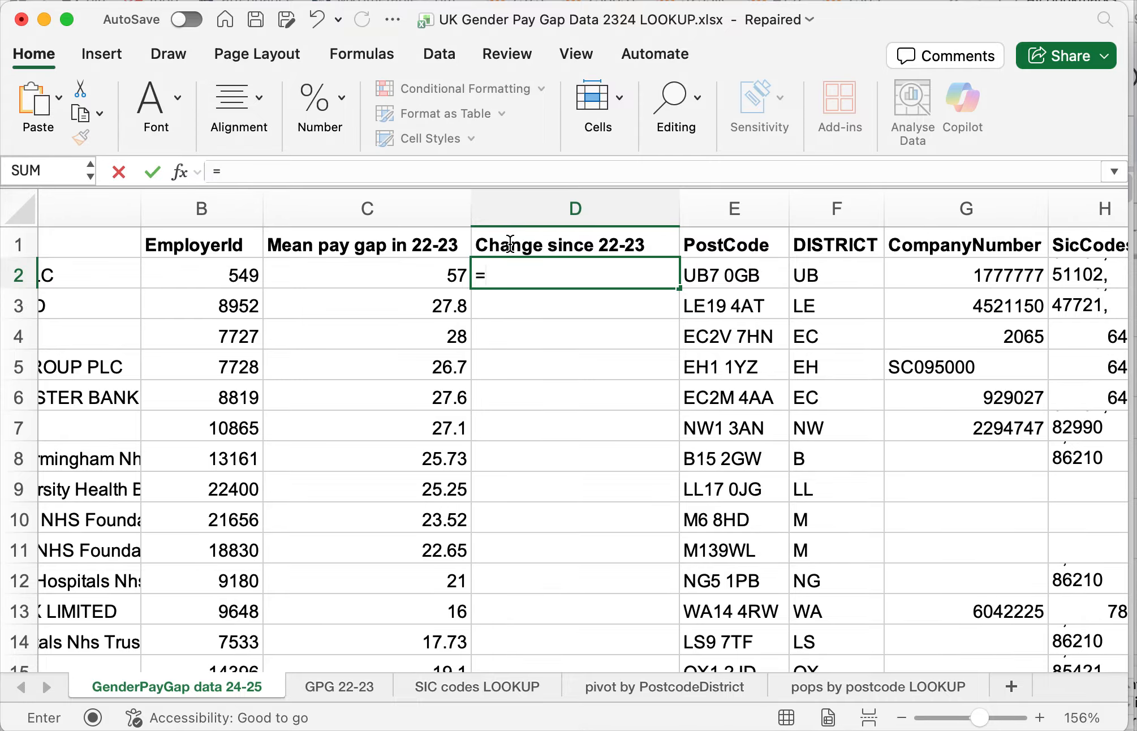
pyautogui.hscroll(10, 904, 326)
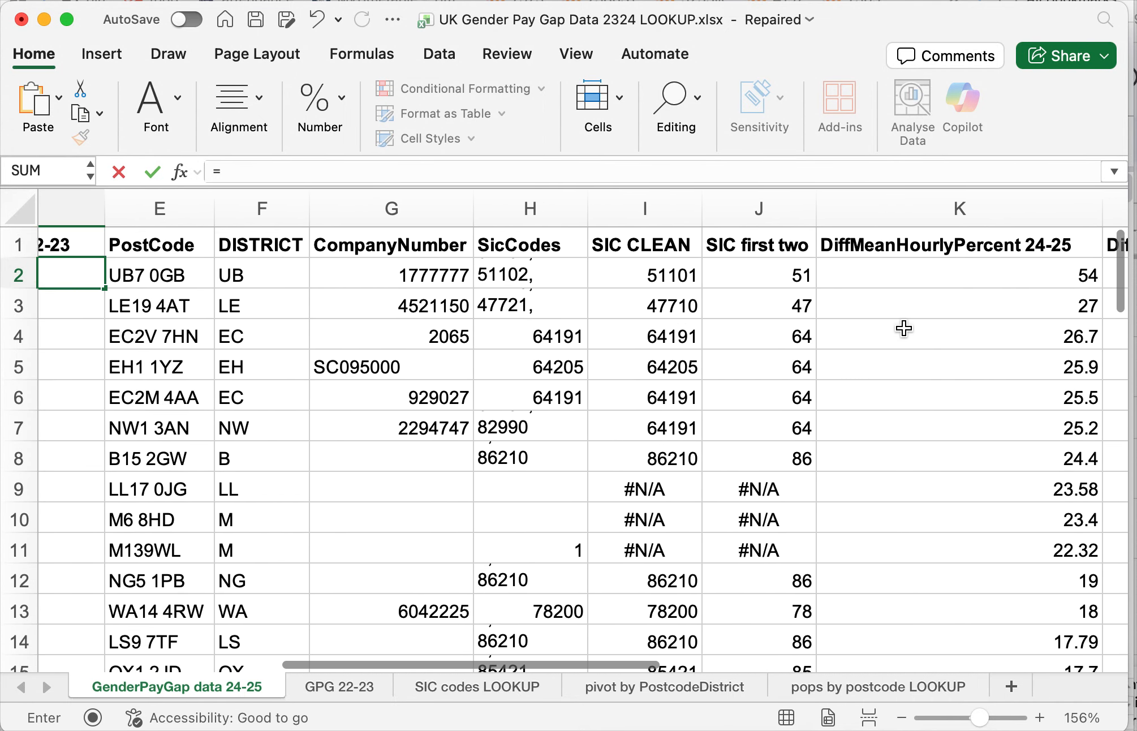
pyautogui.hscroll(-4, 939, 309)
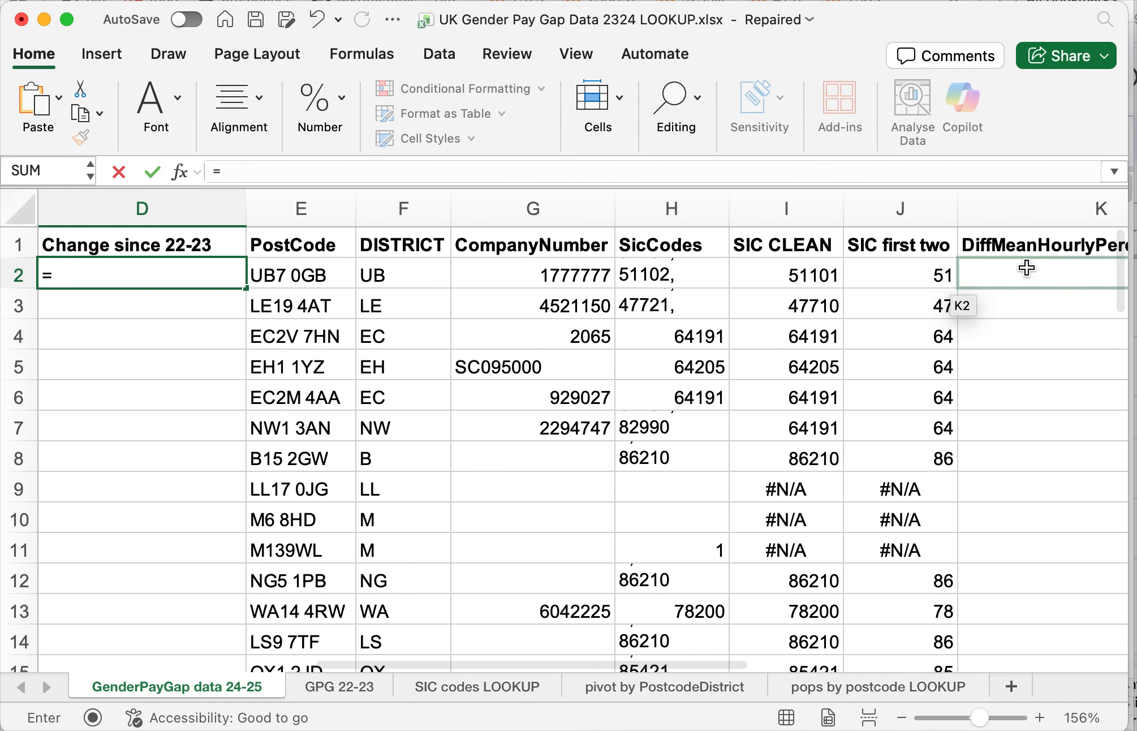
pyautogui.hscroll(4, 1026, 268)
pyautogui.click(985, 274)
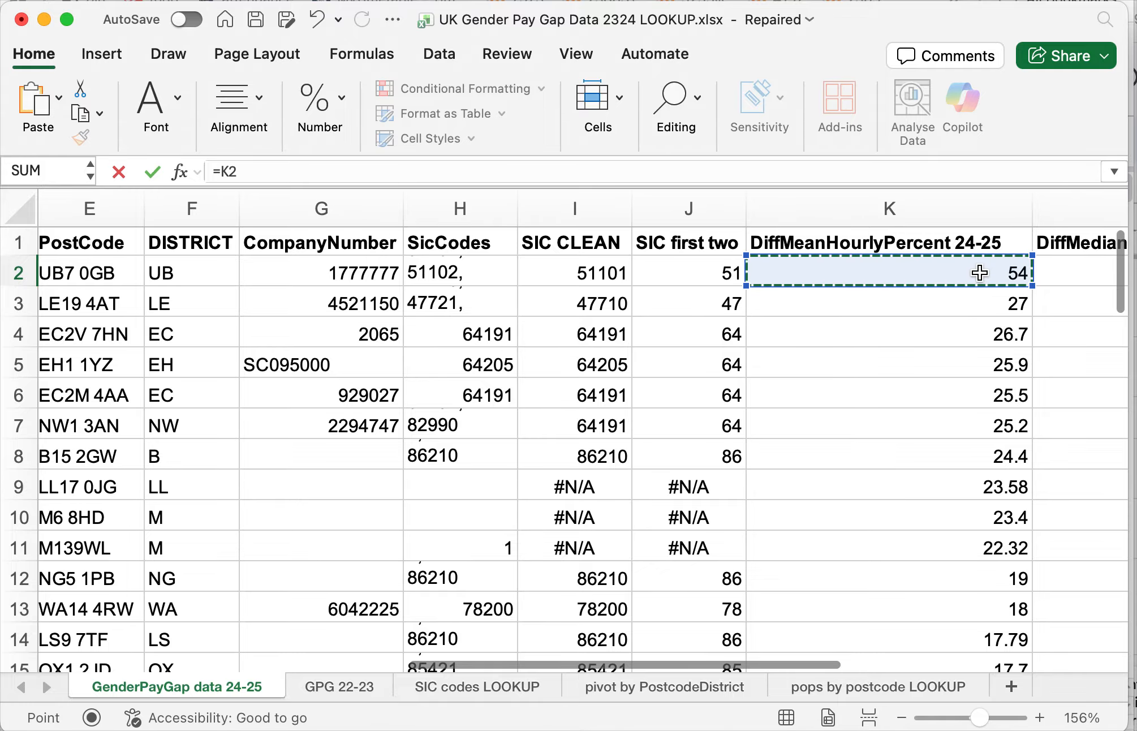
pyautogui.write('-')
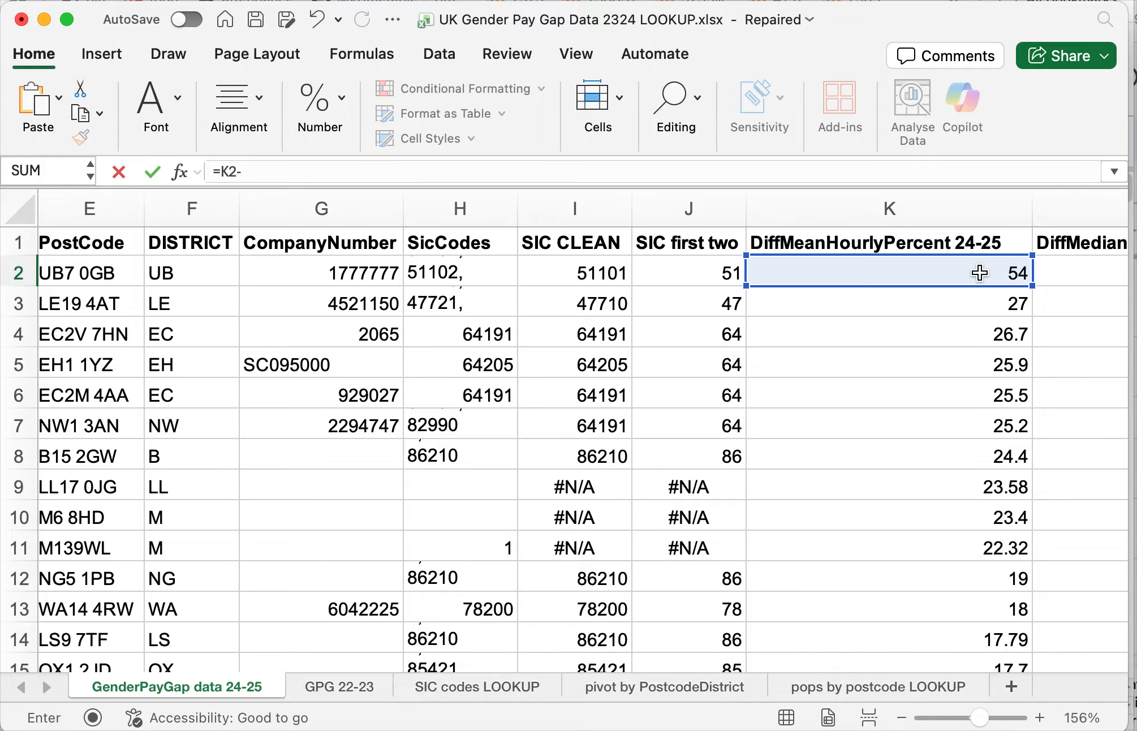
pyautogui.hscroll(-5, 996, 273)
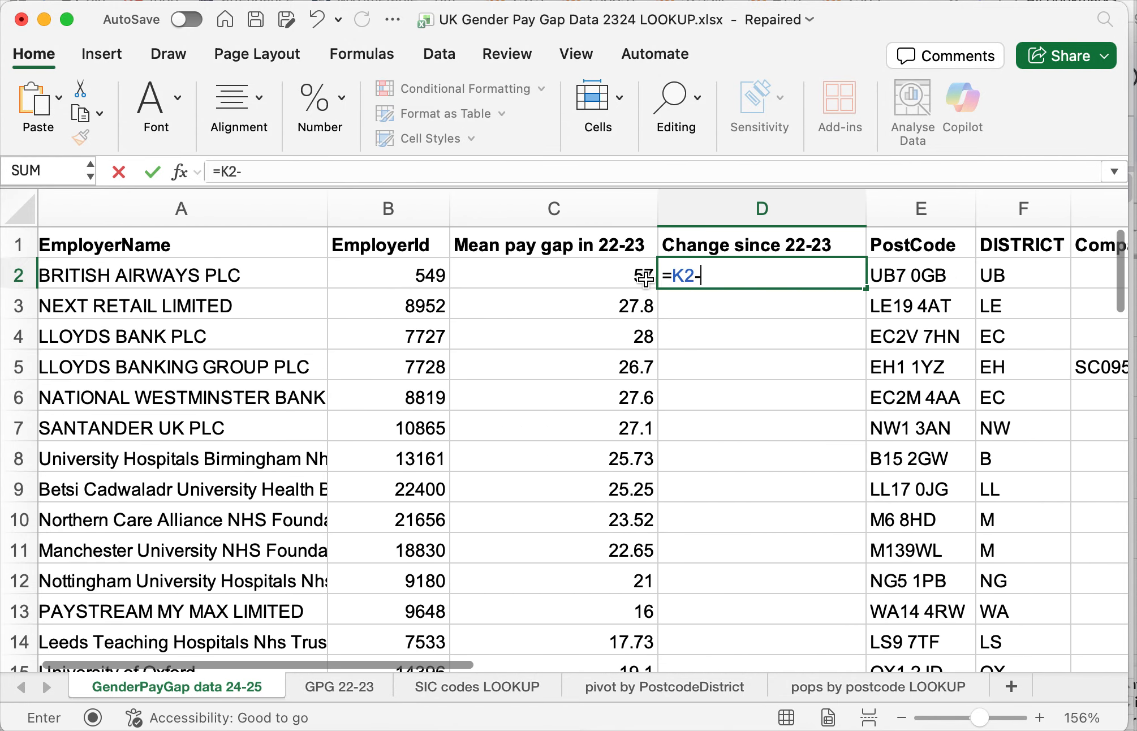
pyautogui.click(637, 277)
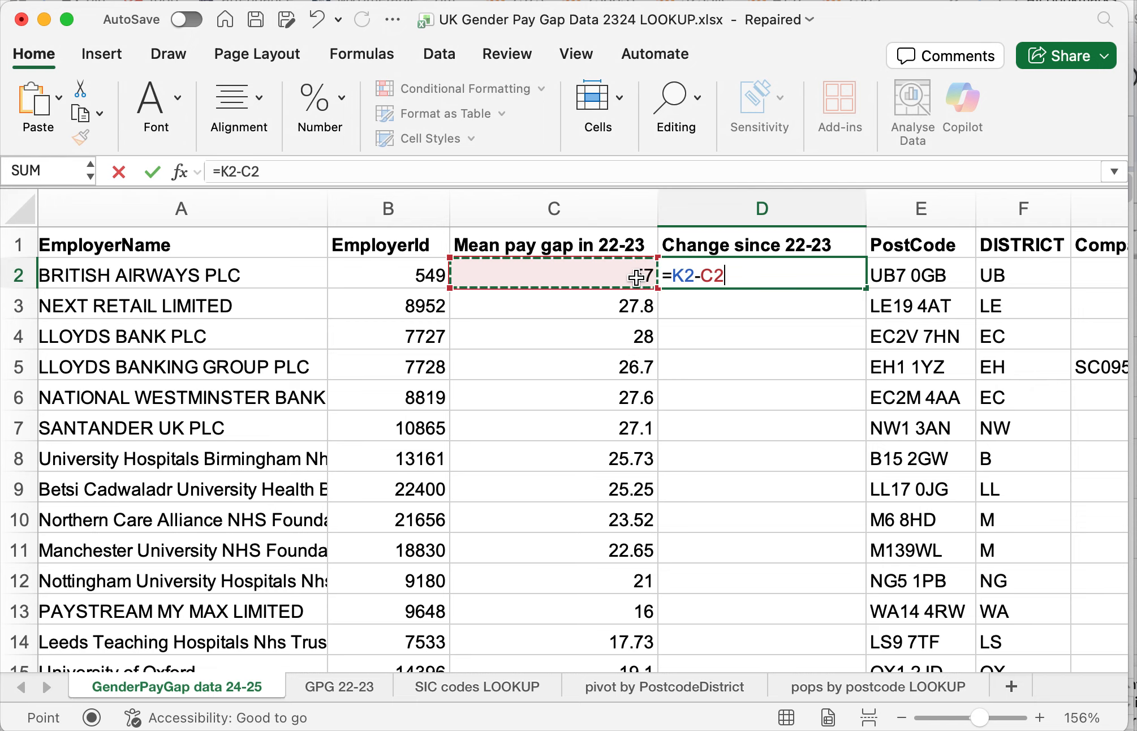
pyautogui.press('Return')
pyautogui.press('Up')
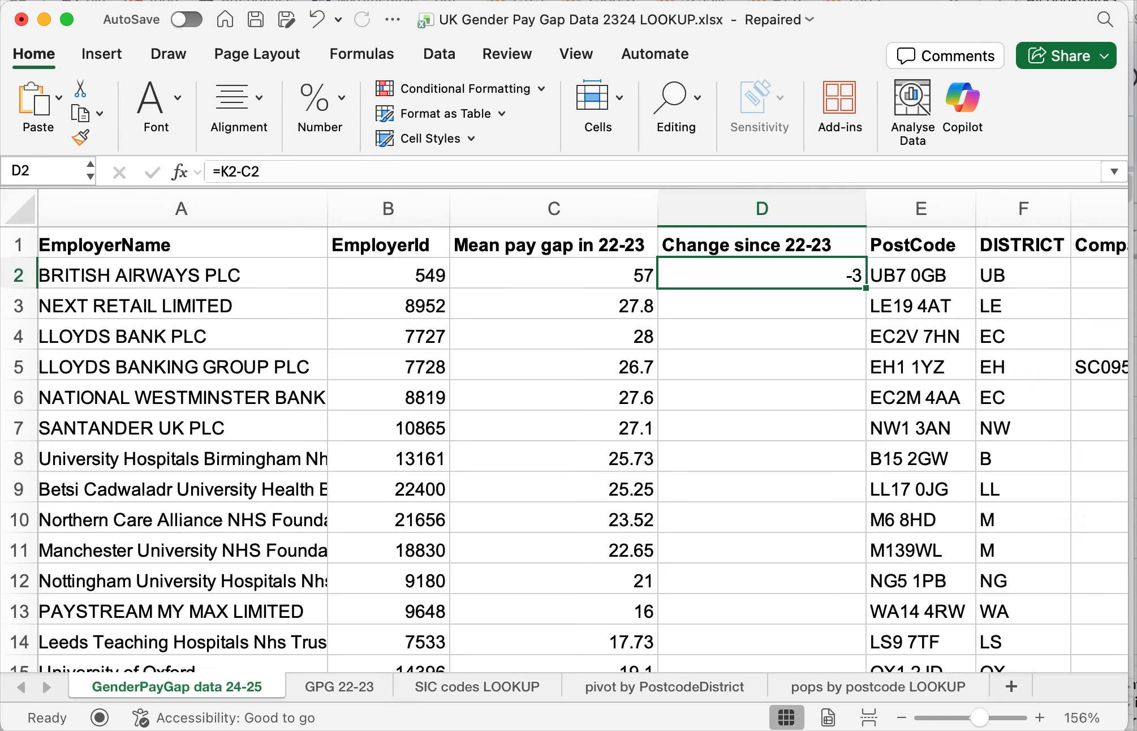
# - Check D2 against its source values in columns C and K, and fill its formula down column D to the last employer row
pyautogui.hscroll(3, 583, 283)
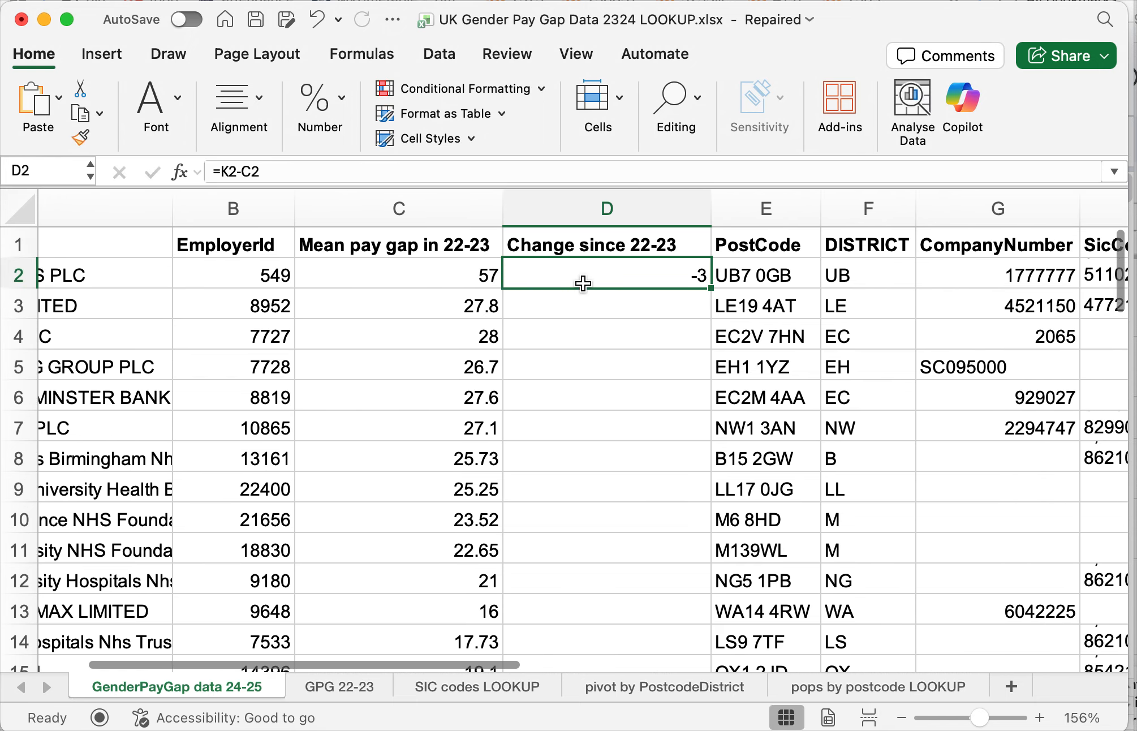
pyautogui.hscroll(3, 583, 284)
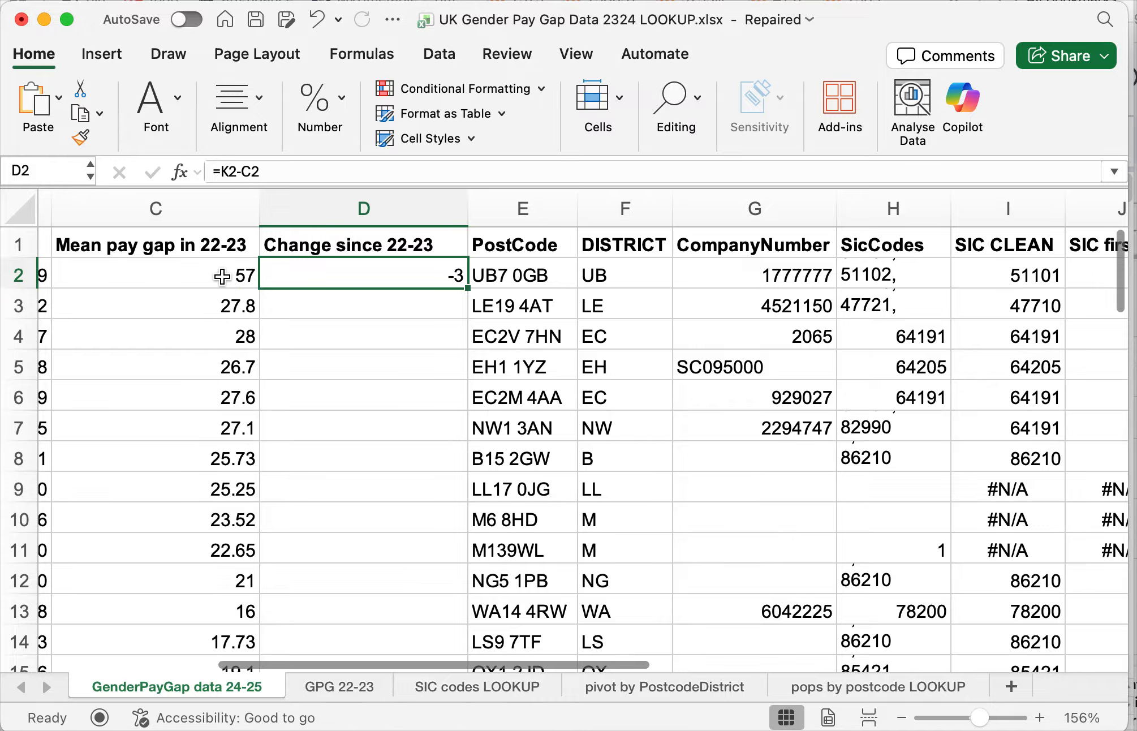
pyautogui.hscroll(2, 562, 310)
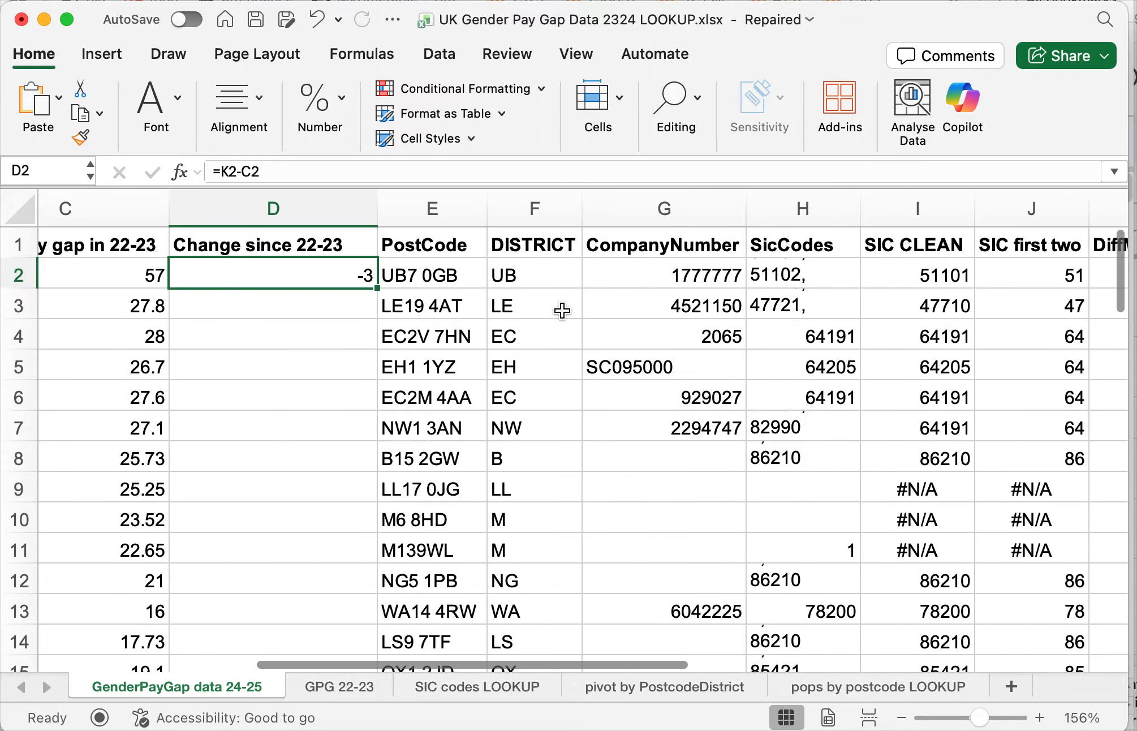
pyautogui.hscroll(3, 562, 310)
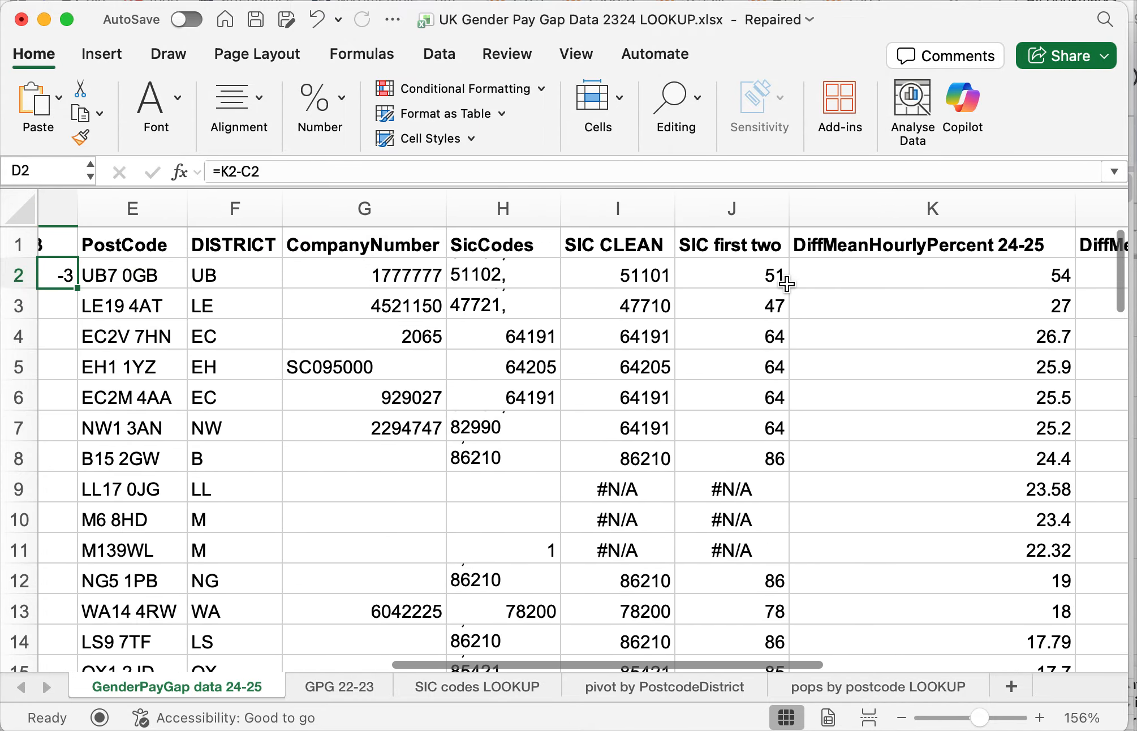
pyautogui.hscroll(-8, 786, 284)
pyautogui.hscroll(2, 803, 285)
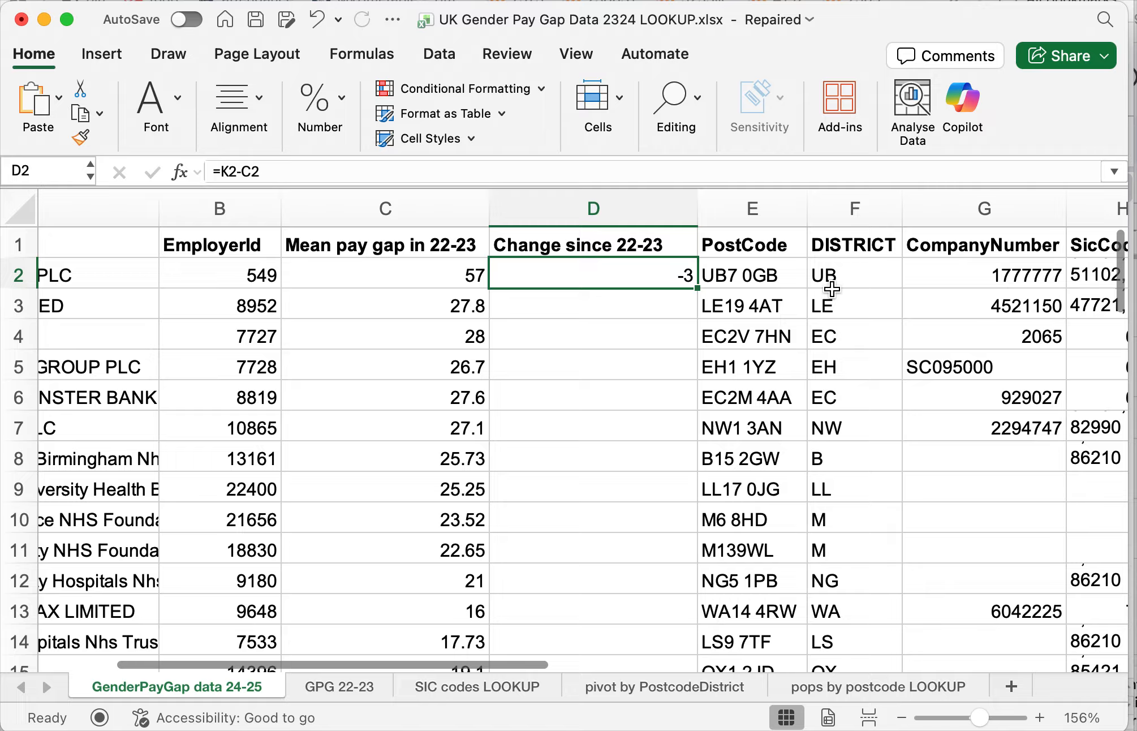
pyautogui.doubleClick(696, 288)
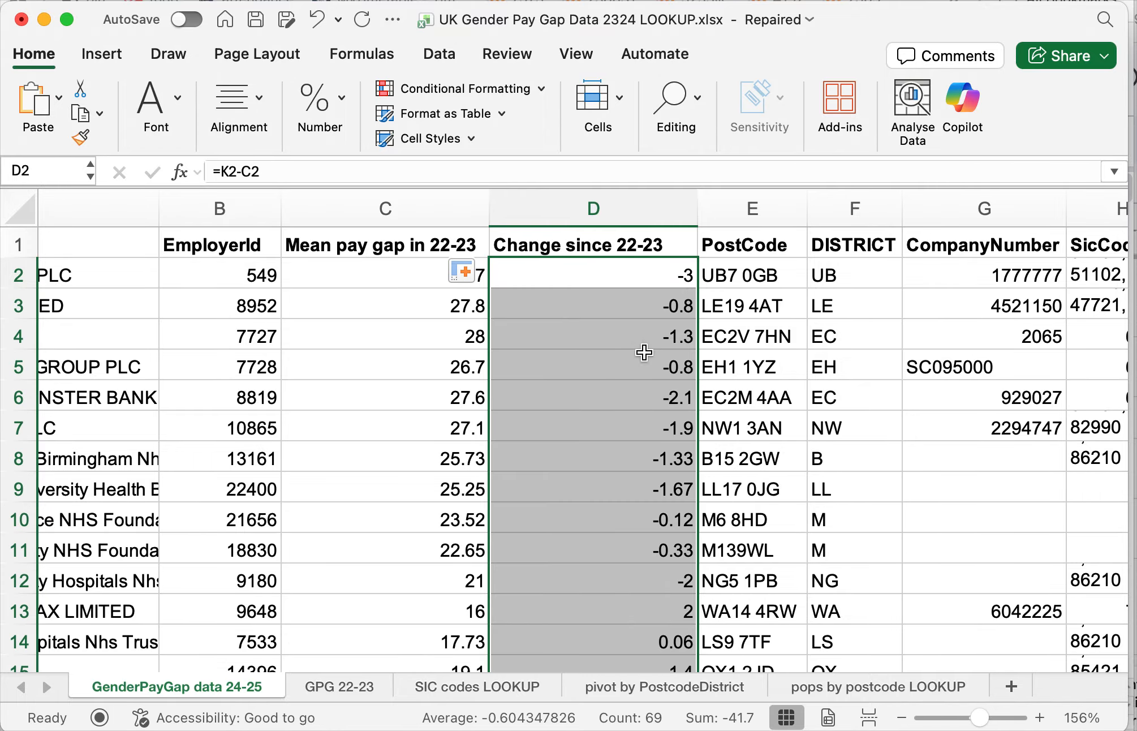
# - Examine the filled changes in column D, checking PayStream My Max in D13 and TJX UK in D18 against their employer names
pyautogui.scroll(-5, 650, 430)
pyautogui.scroll(5, 679, 247)
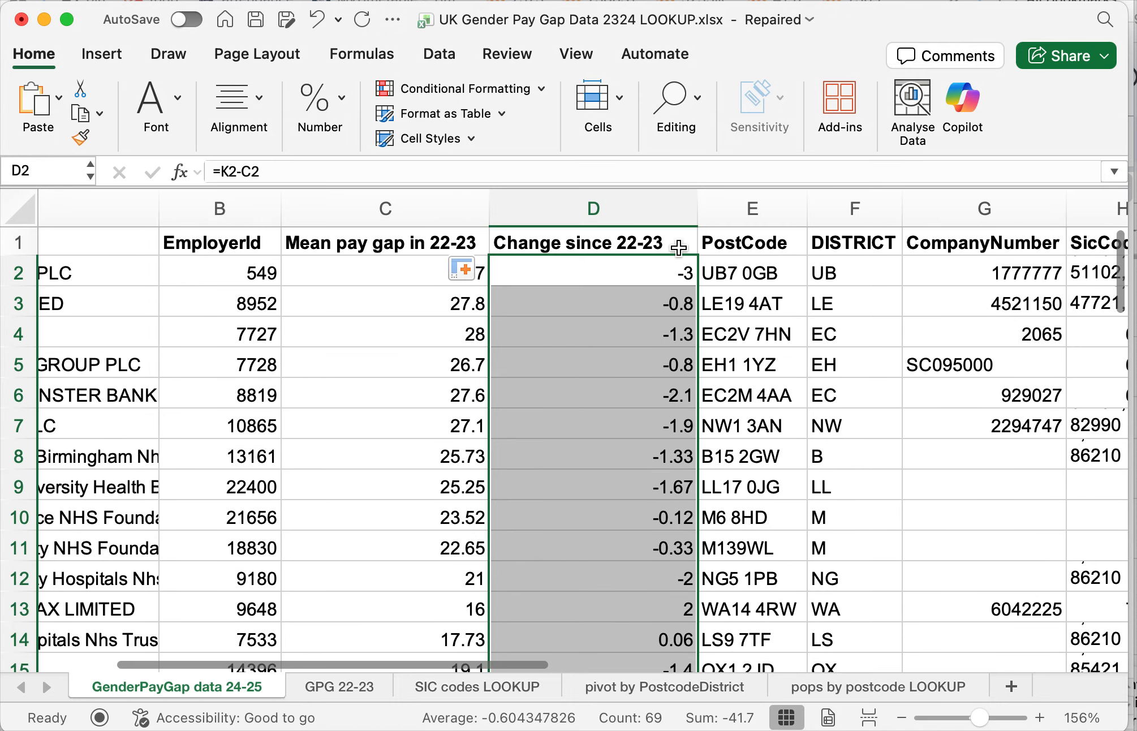
pyautogui.scroll(-7, 650, 463)
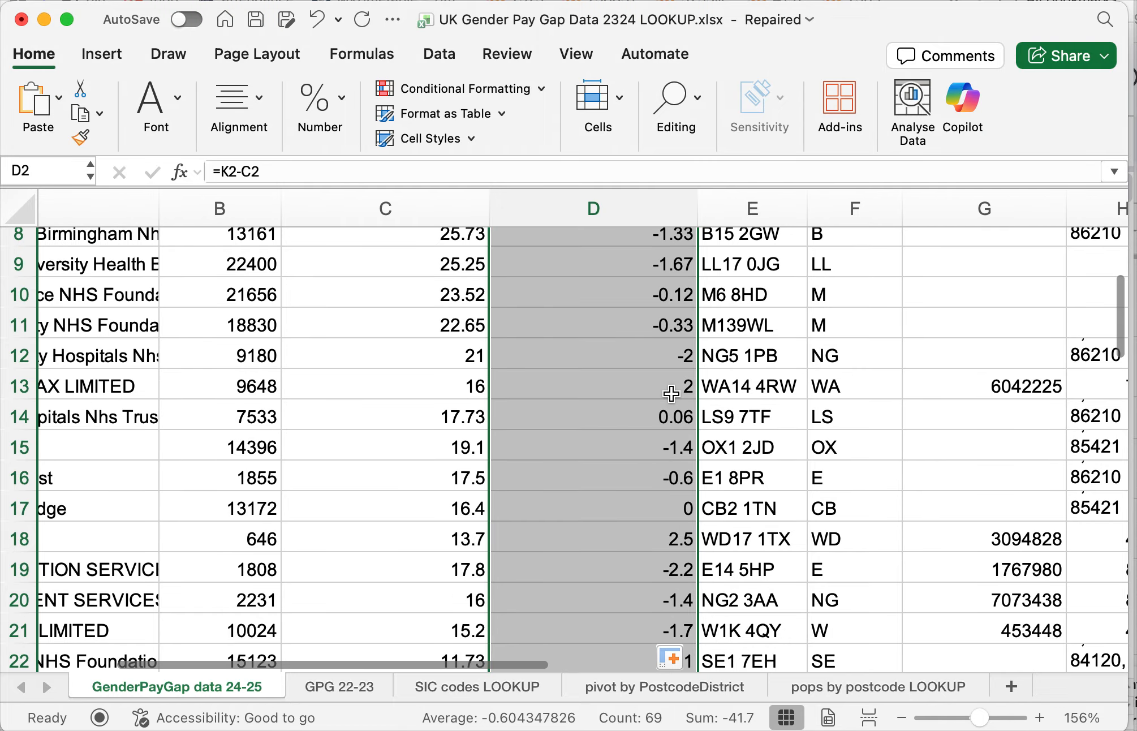
pyautogui.click(665, 374)
pyautogui.hscroll(-3, 541, 406)
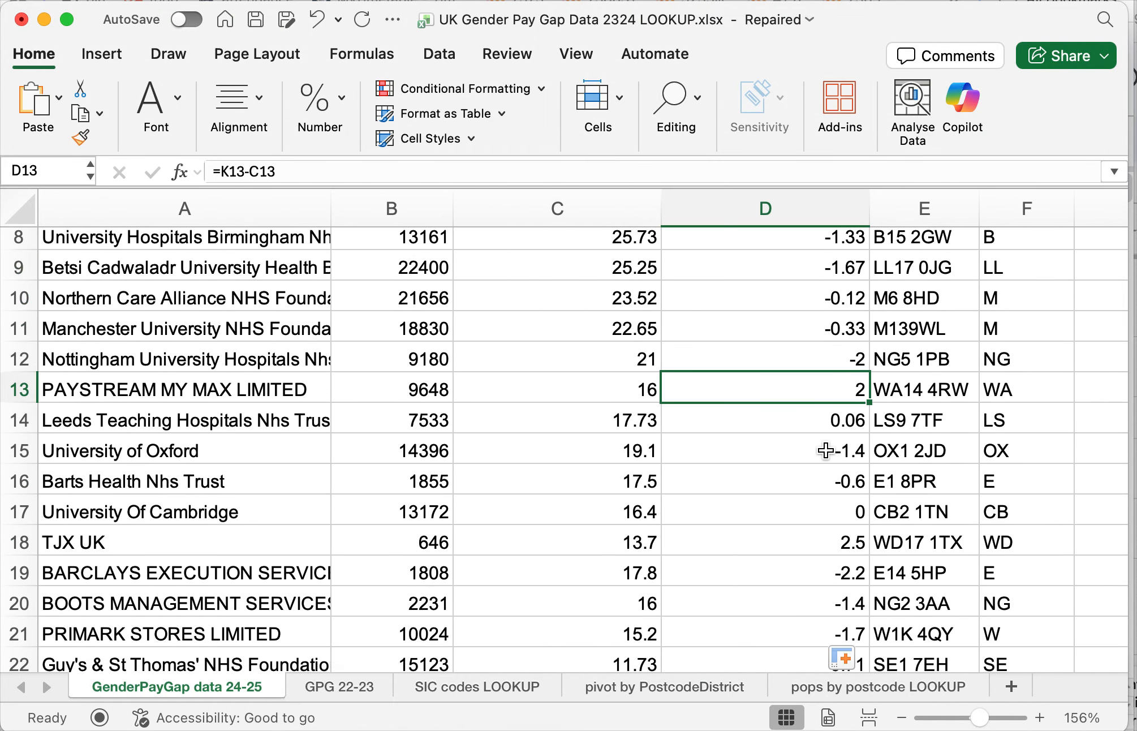
pyautogui.scroll(-4, 826, 449)
pyautogui.scroll(-2, 826, 450)
pyautogui.click(814, 360)
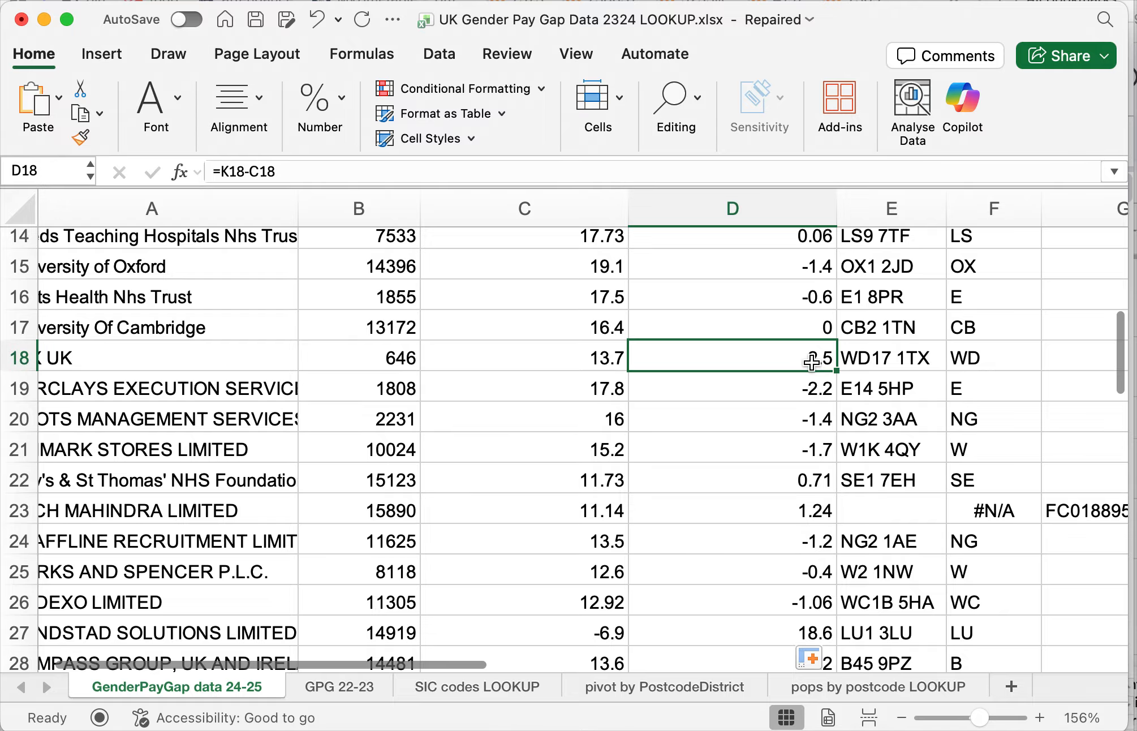
pyautogui.hscroll(-2, 950, 371)
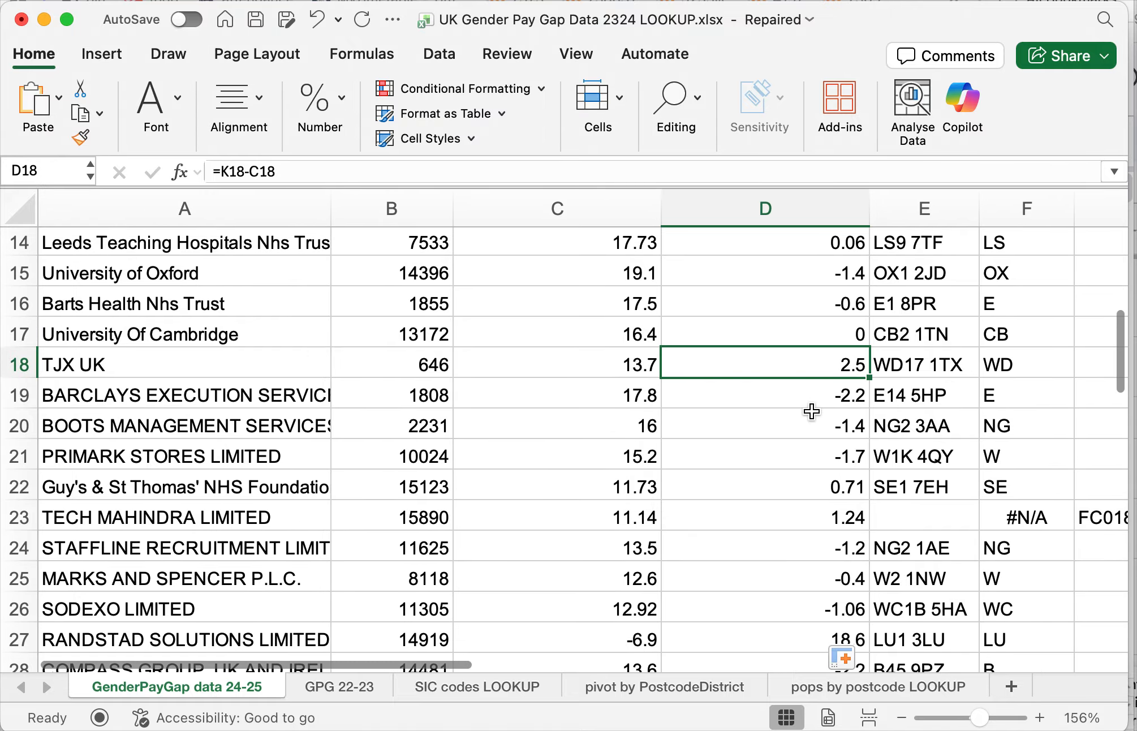
# - Narrow the "Change since 22-23" column so that it fits its heading closely
pyautogui.scroll(-2, 811, 410)
pyautogui.scroll(5, 811, 410)
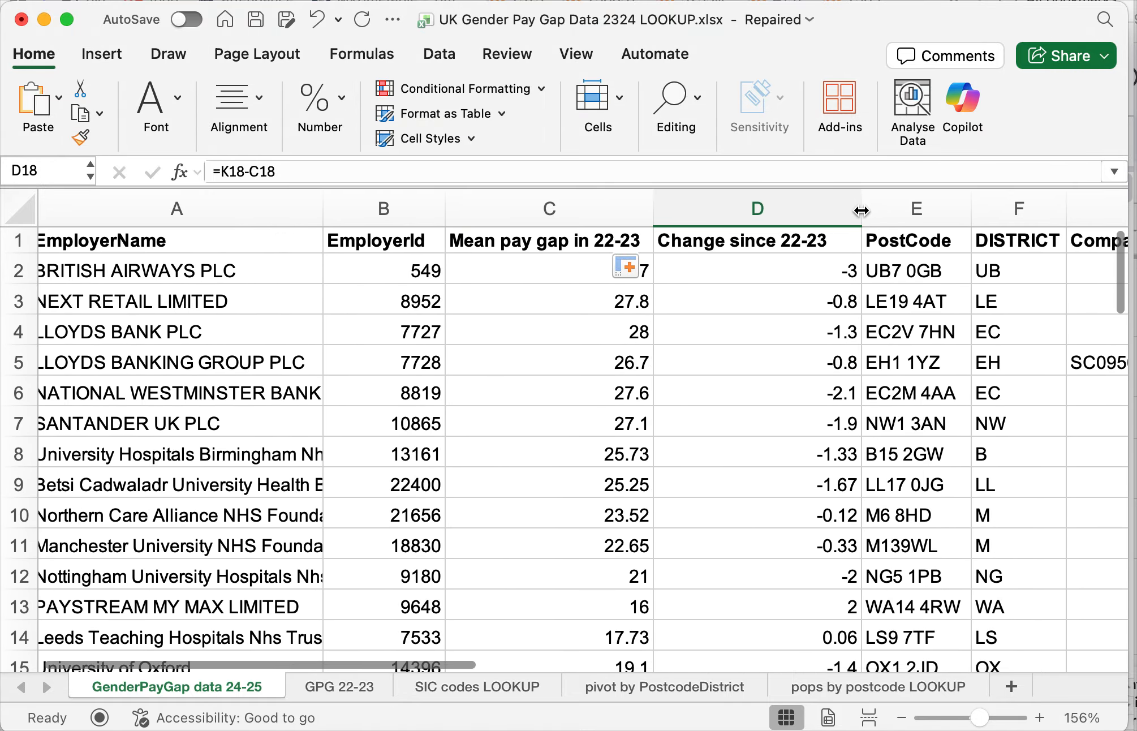
pyautogui.moveTo(863, 209); pyautogui.dragTo(840, 211)
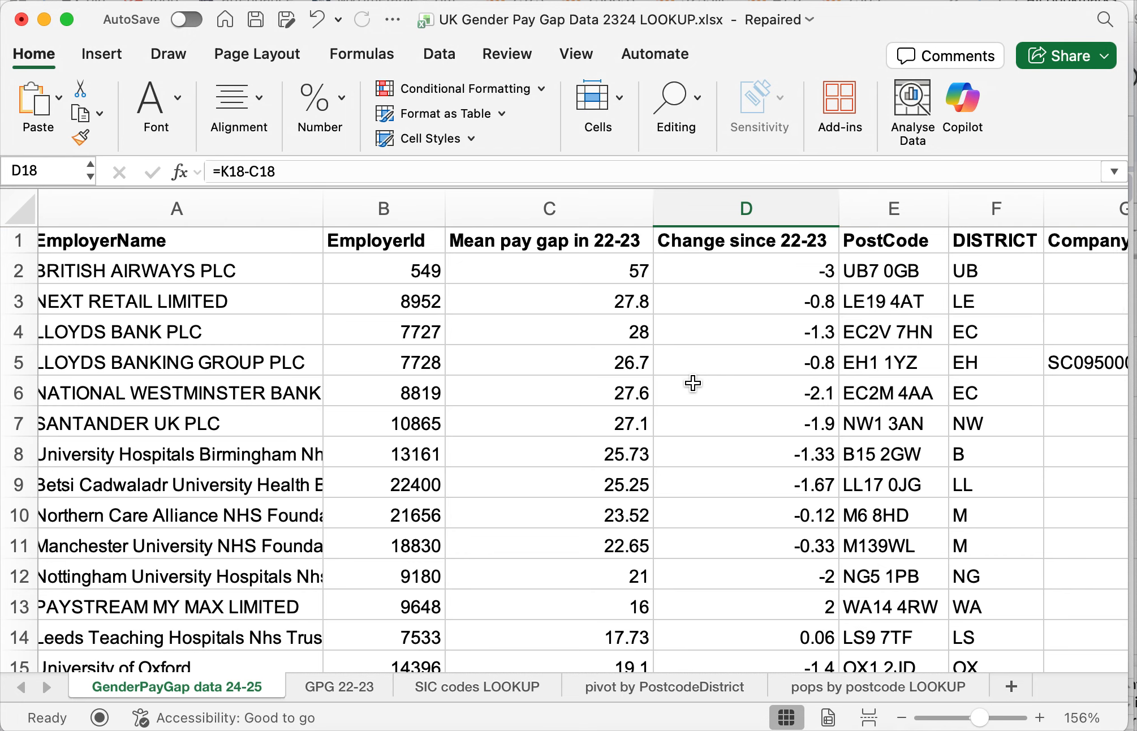
# - Inspect the SIC CLEAN and SIC first two columns, including cells I9:J11, and compare them with the SicCodes entries such as H11
pyautogui.hscroll(1, 693, 383)
pyautogui.hscroll(3, 692, 383)
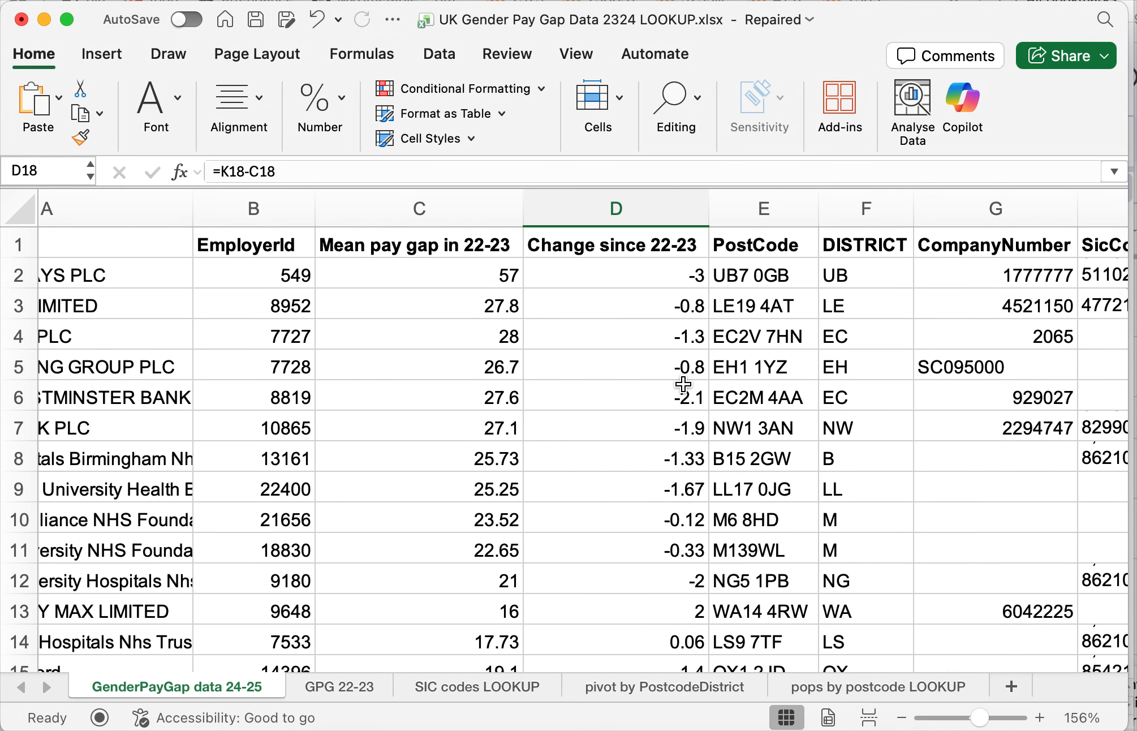
pyautogui.hscroll(10, 683, 384)
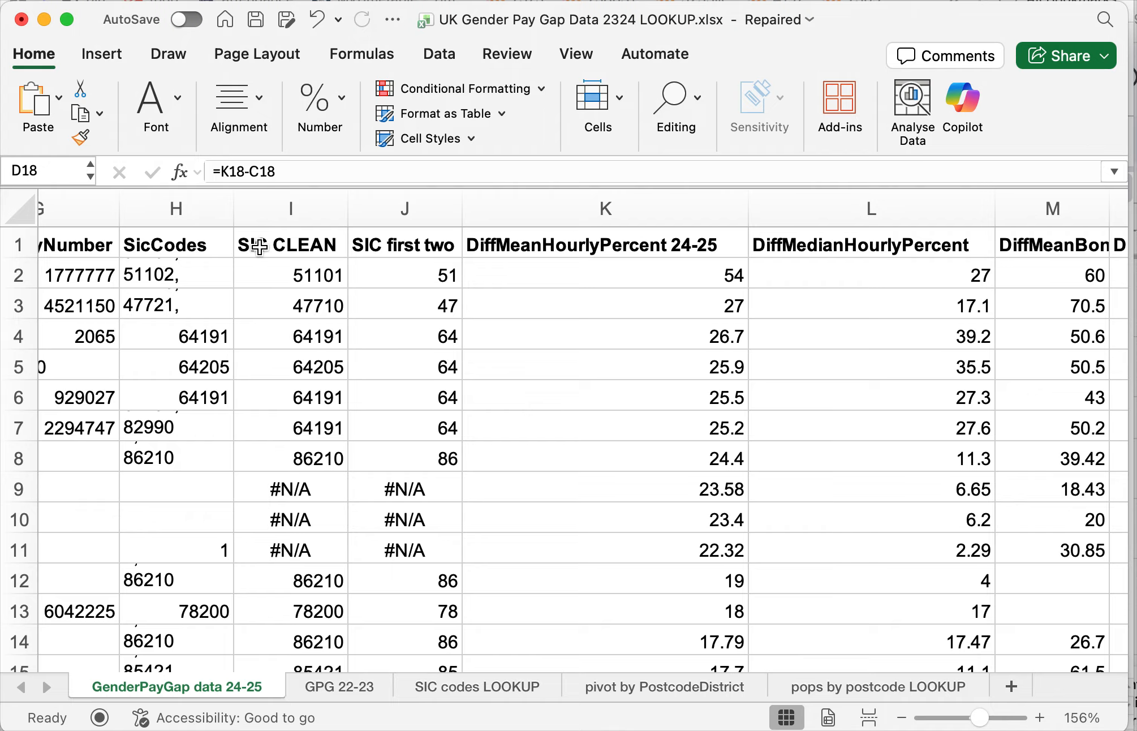
pyautogui.click(259, 246)
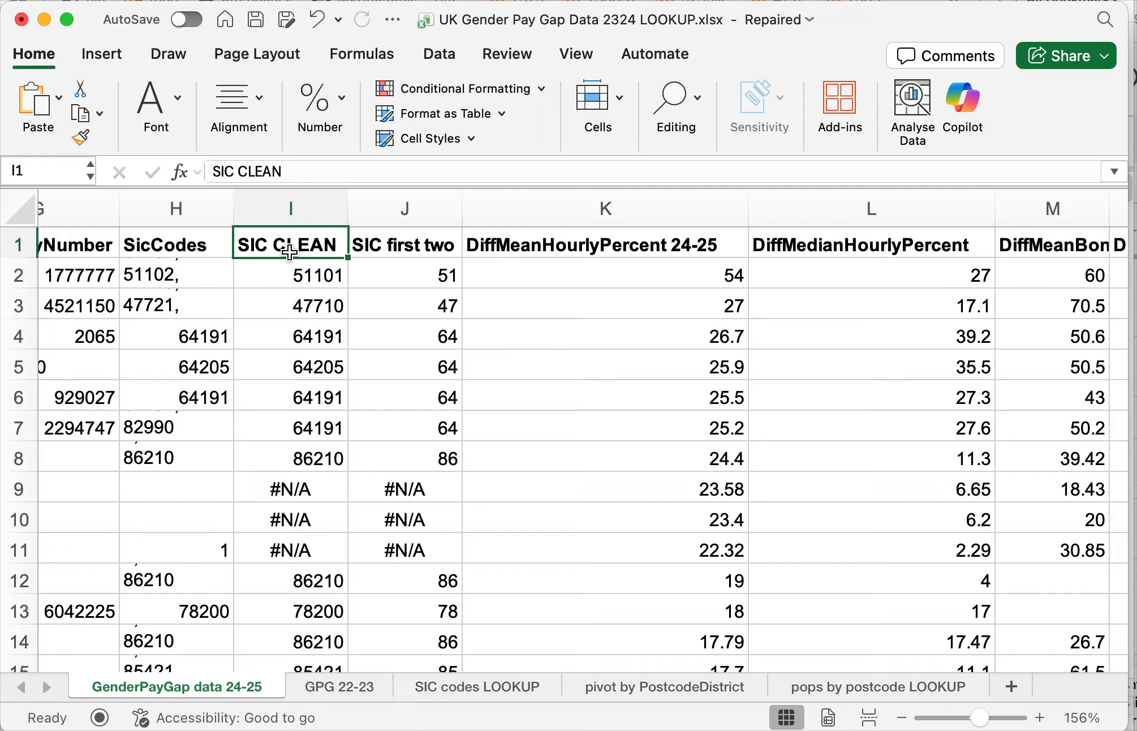
pyautogui.click(304, 283)
pyautogui.click(299, 334)
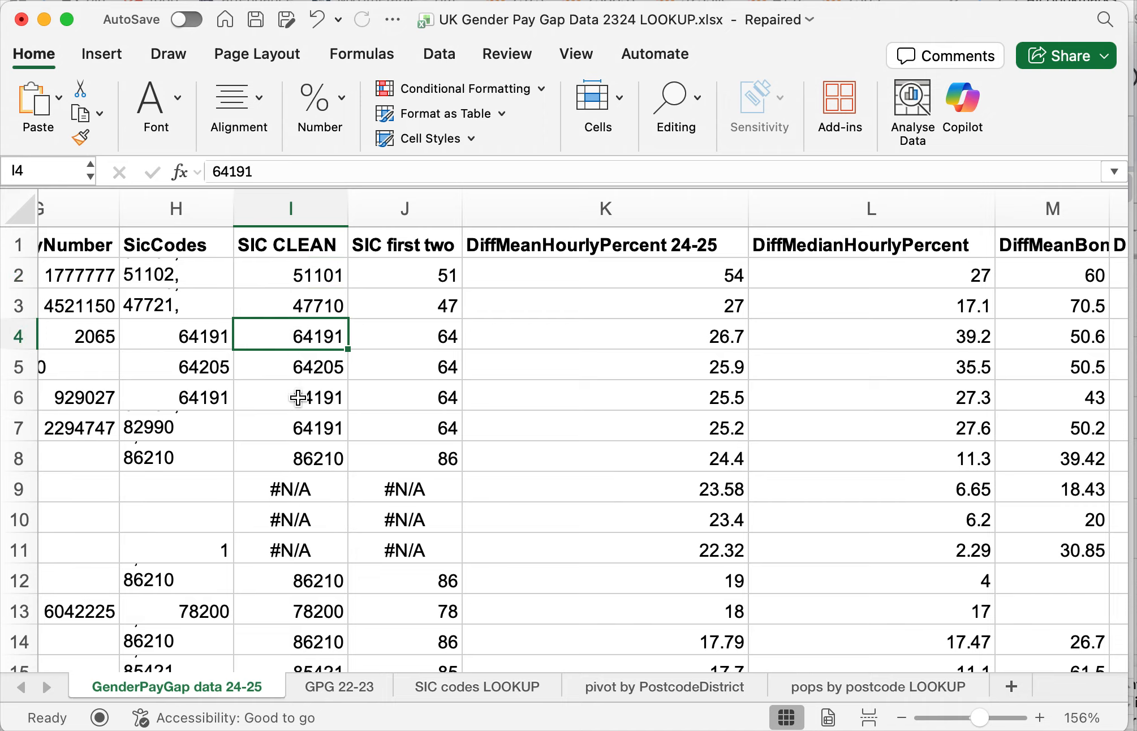
pyautogui.click(303, 398)
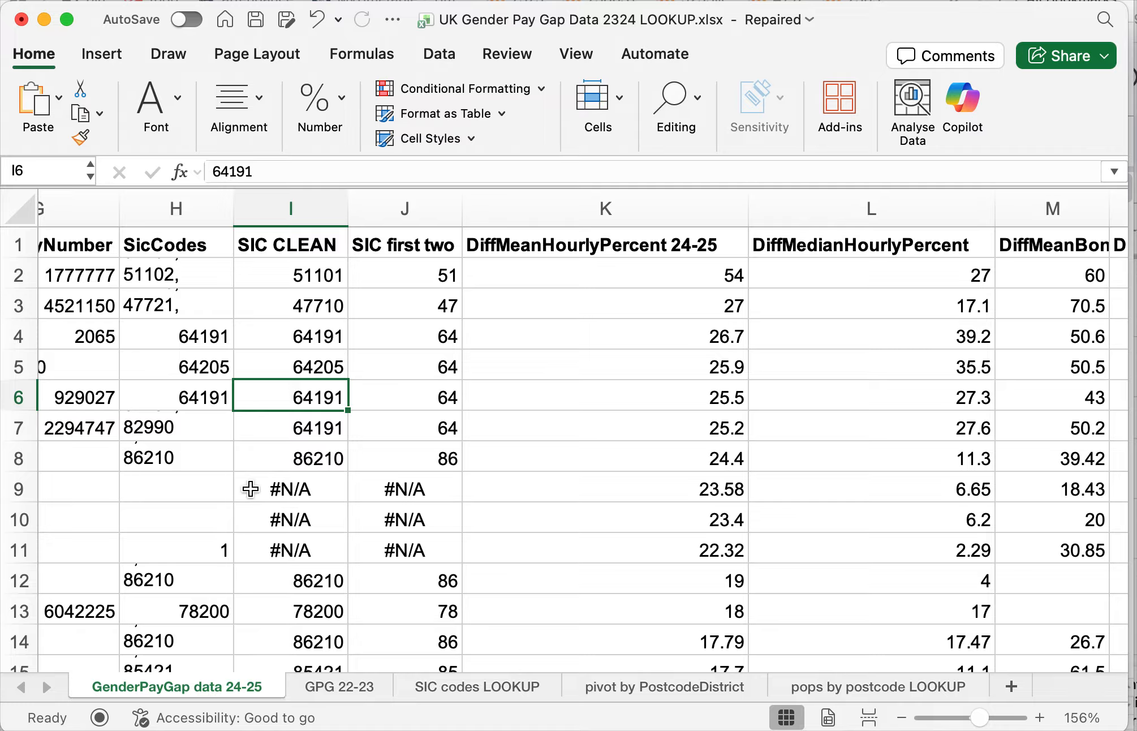
pyautogui.moveTo(301, 489); pyautogui.dragTo(386, 538)
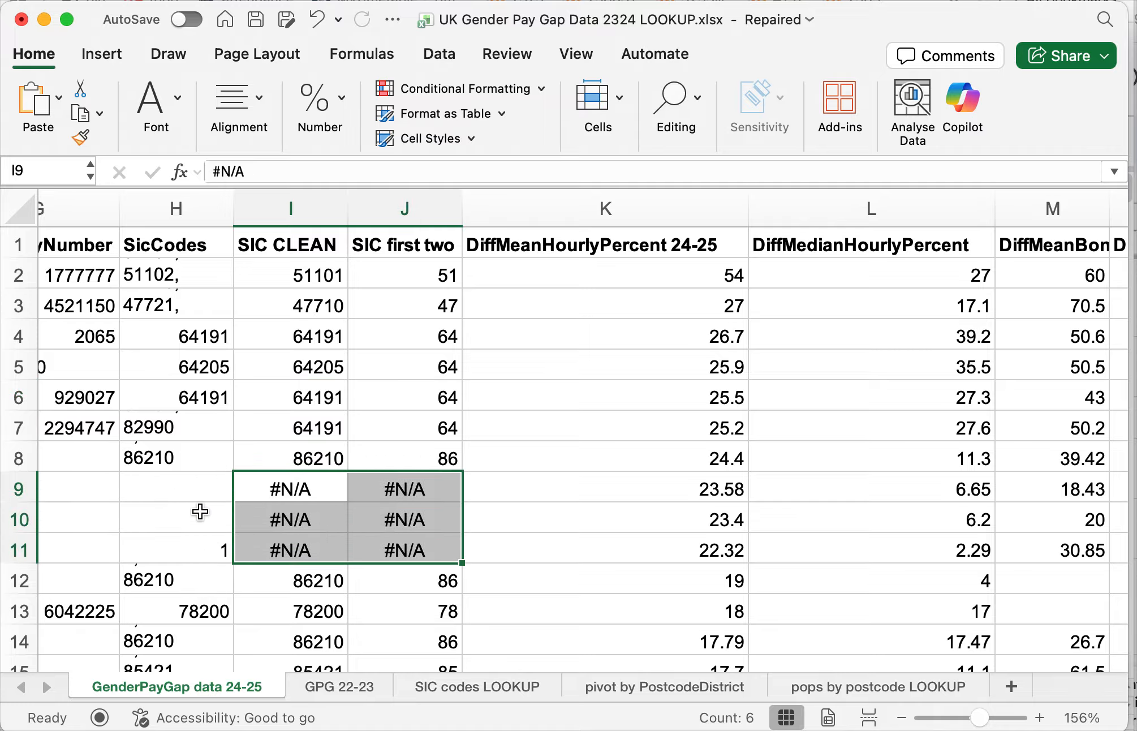
pyautogui.click(313, 424)
pyautogui.click(222, 551)
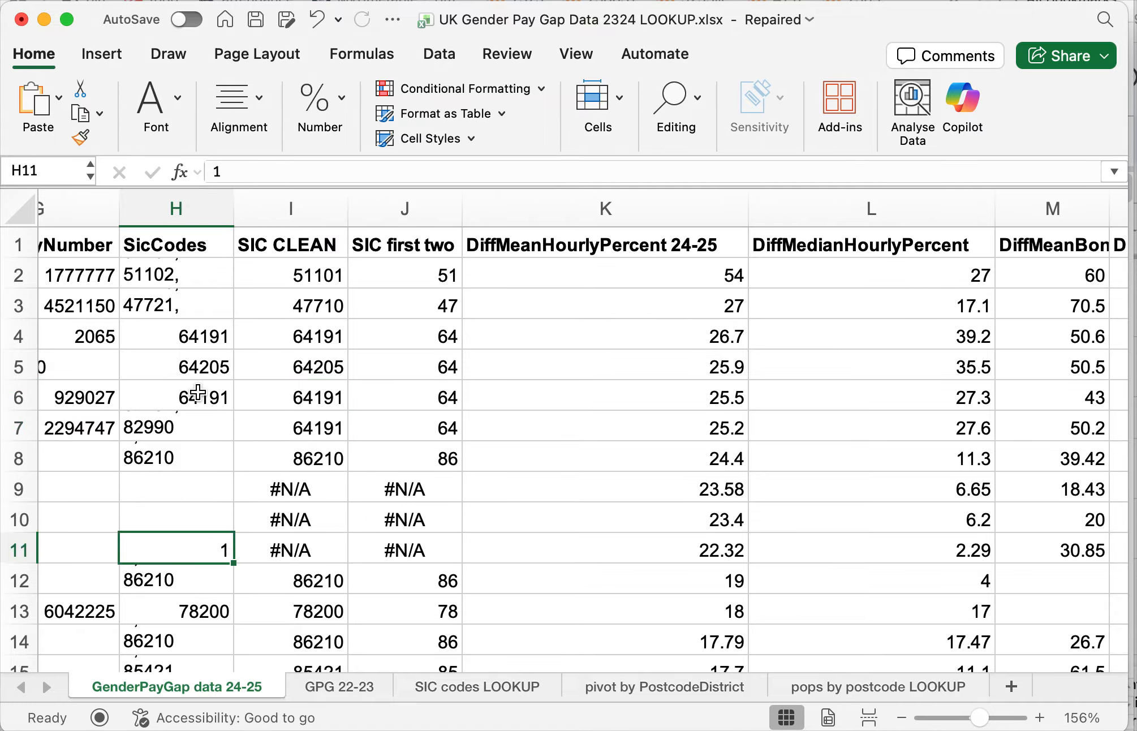
pyautogui.click(318, 388)
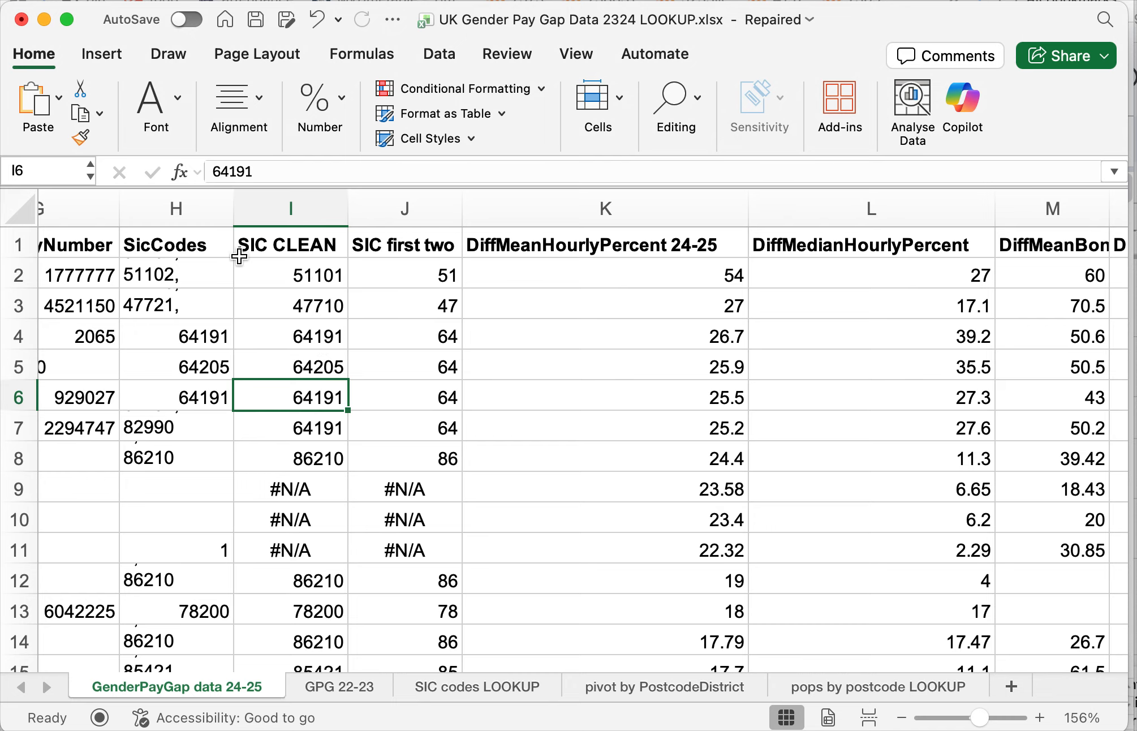
# - Open the SIC codes LOOKUP sheet, zoom it to 138%, narrow the Section name column and select the Code cell C3
pyautogui.click(501, 685)
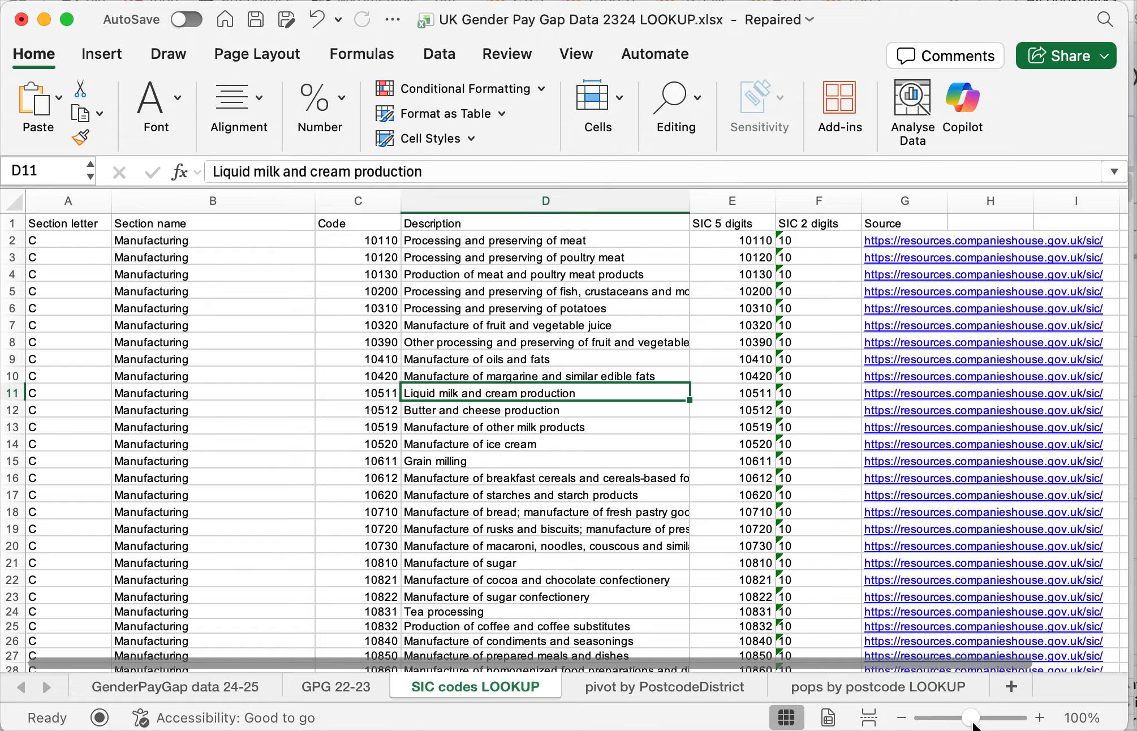
pyautogui.moveTo(972, 718); pyautogui.dragTo(977, 717)
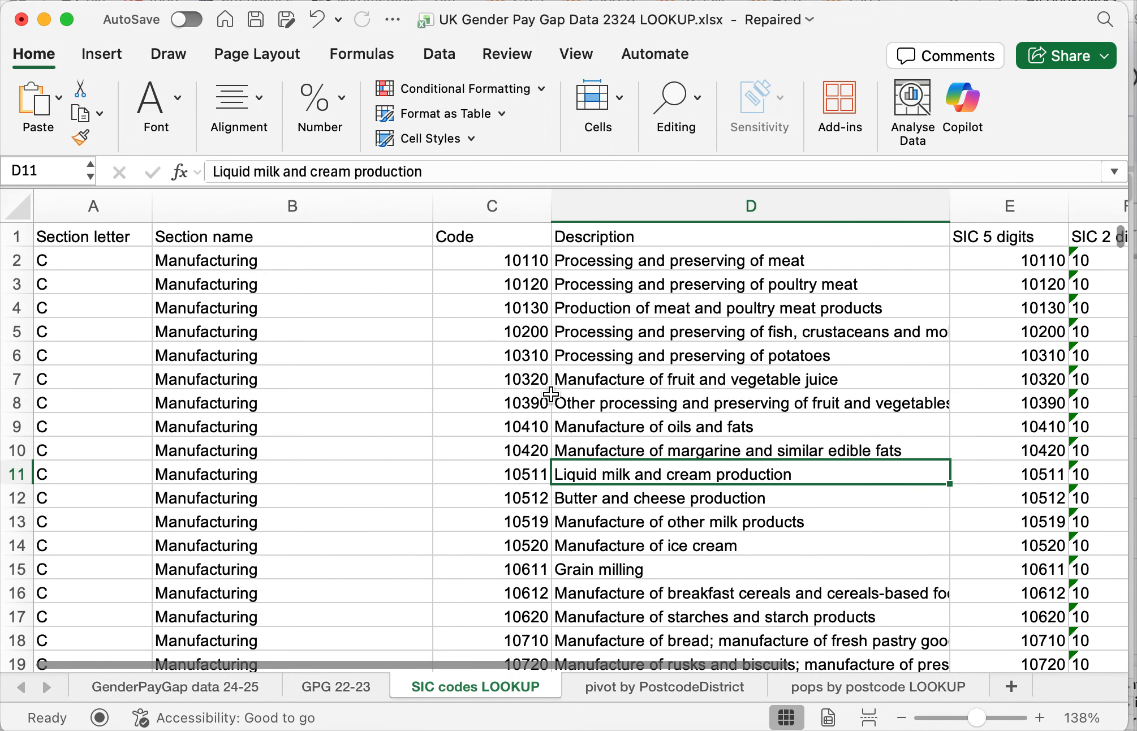
pyautogui.moveTo(432, 205); pyautogui.dragTo(288, 219)
pyautogui.click(317, 284)
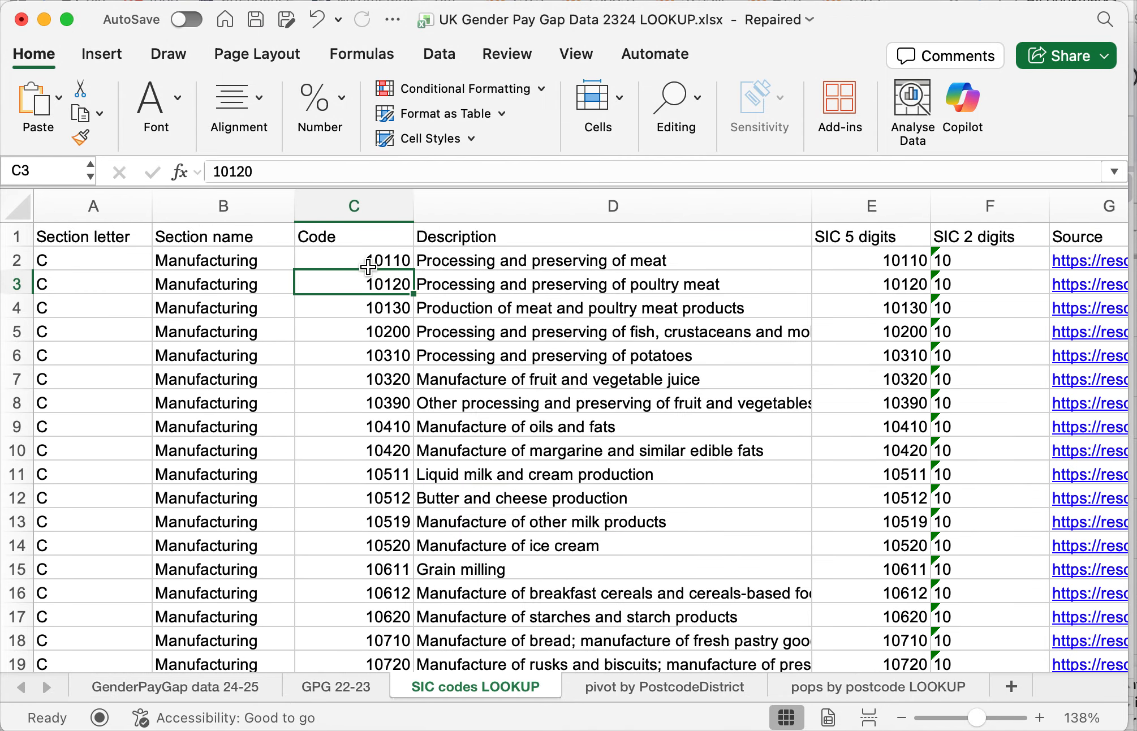
# - Inspect the first Code and Description entries in C2 and D2, and compare them with the SIC CLEAN column on the GenderPayGap data 24-25 sheet
pyautogui.click(369, 266)
pyautogui.click(530, 266)
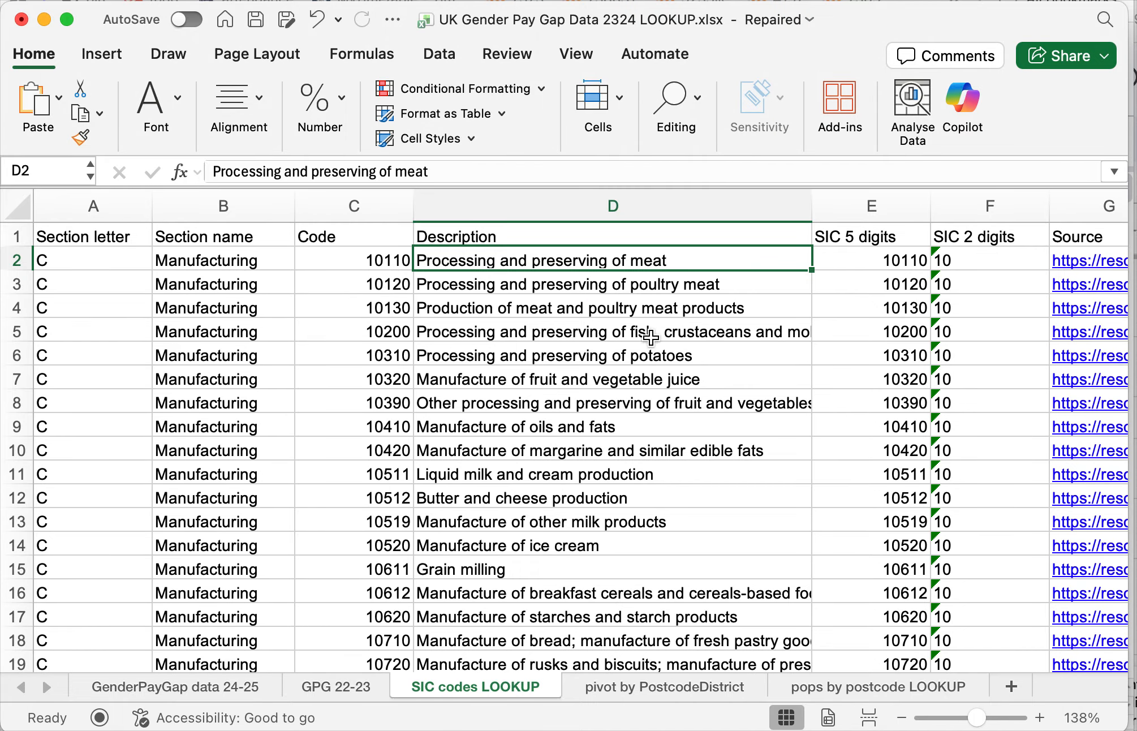
pyautogui.click(243, 688)
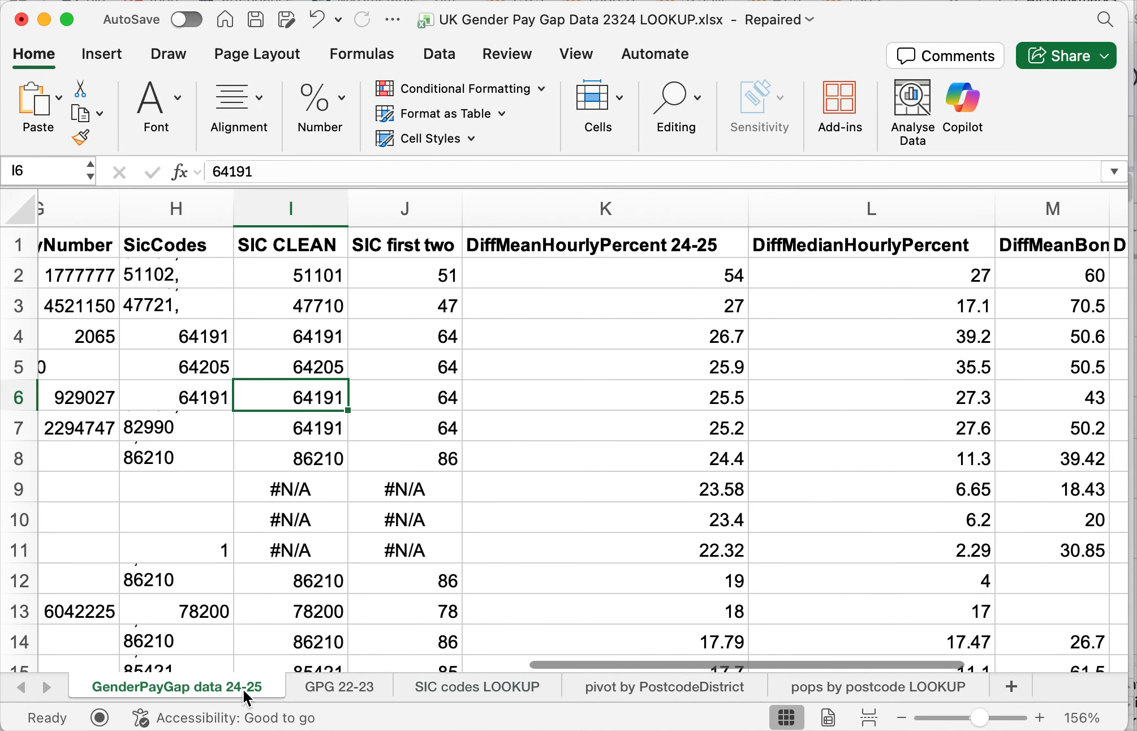
pyautogui.click(280, 315)
pyautogui.press('super+Down')
pyautogui.press('super+Up')
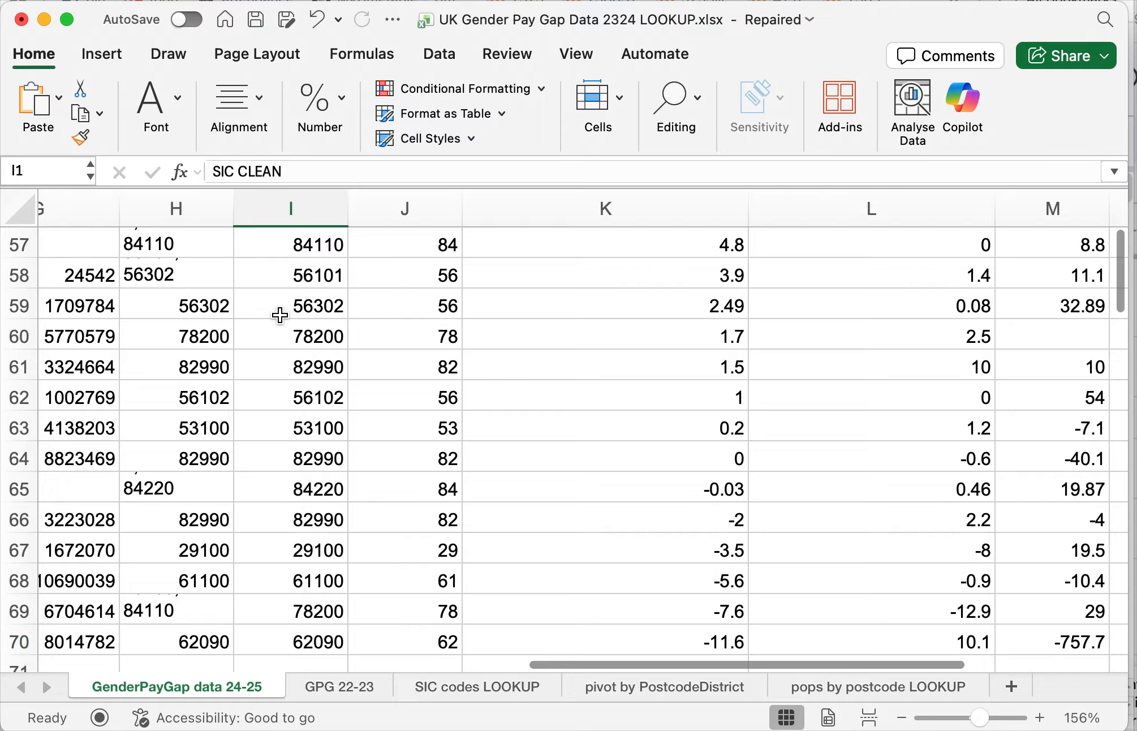
pyautogui.press('Down')
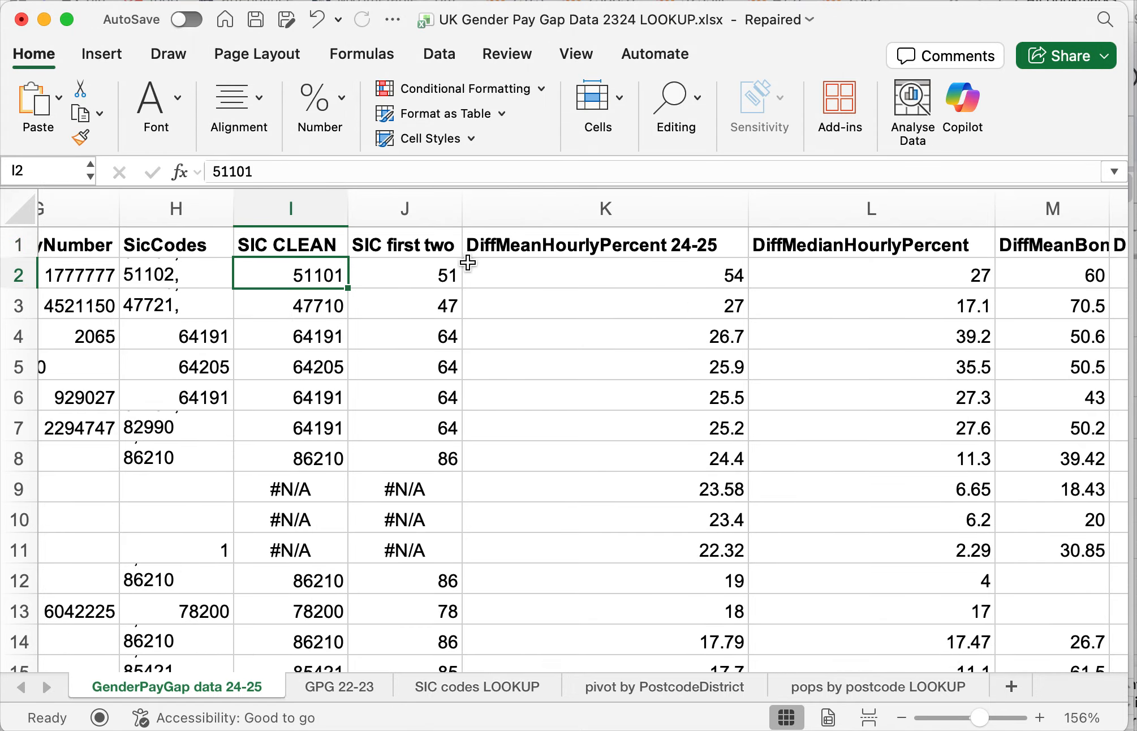
# - Insert a column before "SIC first two", head it "SIC LOOKUP" in J1 and widen it slightly to fit the heading
pyautogui.click(424, 211)
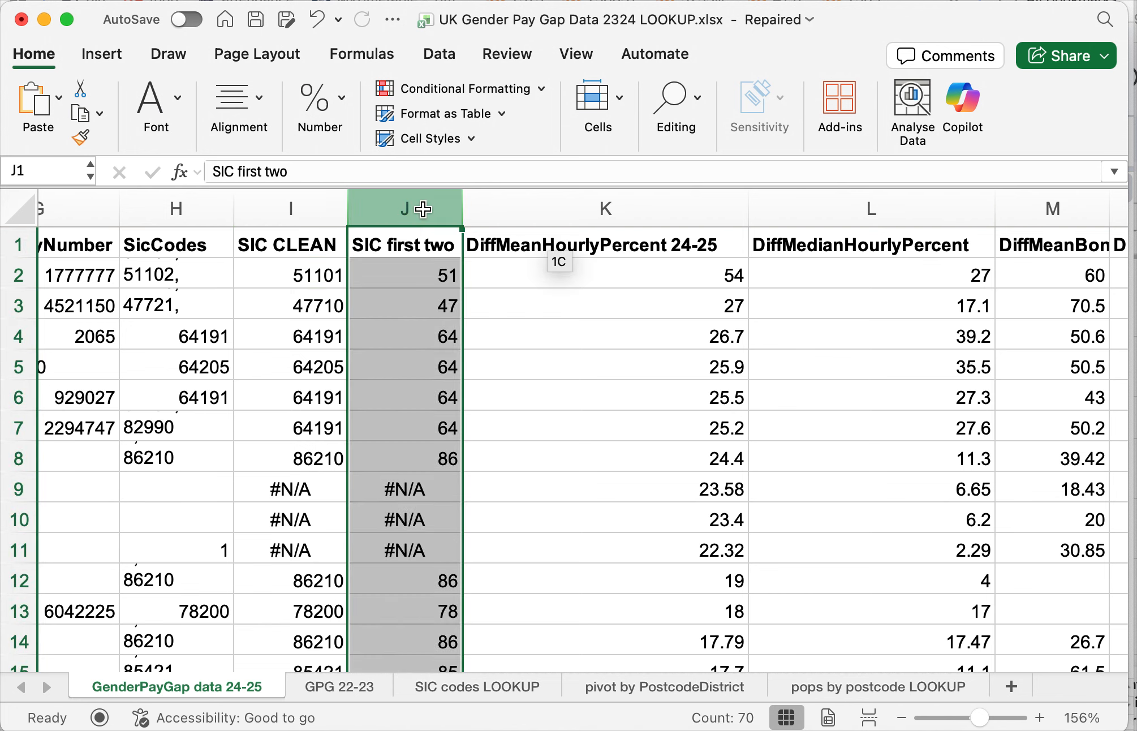
pyautogui.rightClick(425, 212)
pyautogui.click(479, 337)
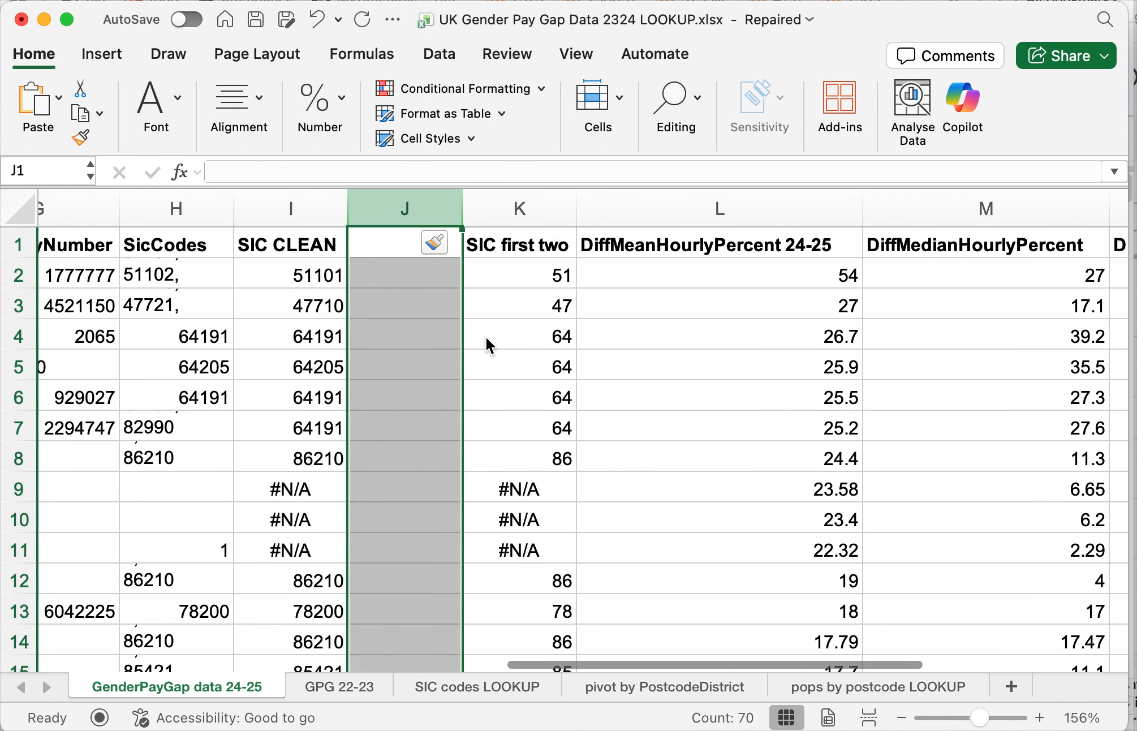
pyautogui.click(380, 248)
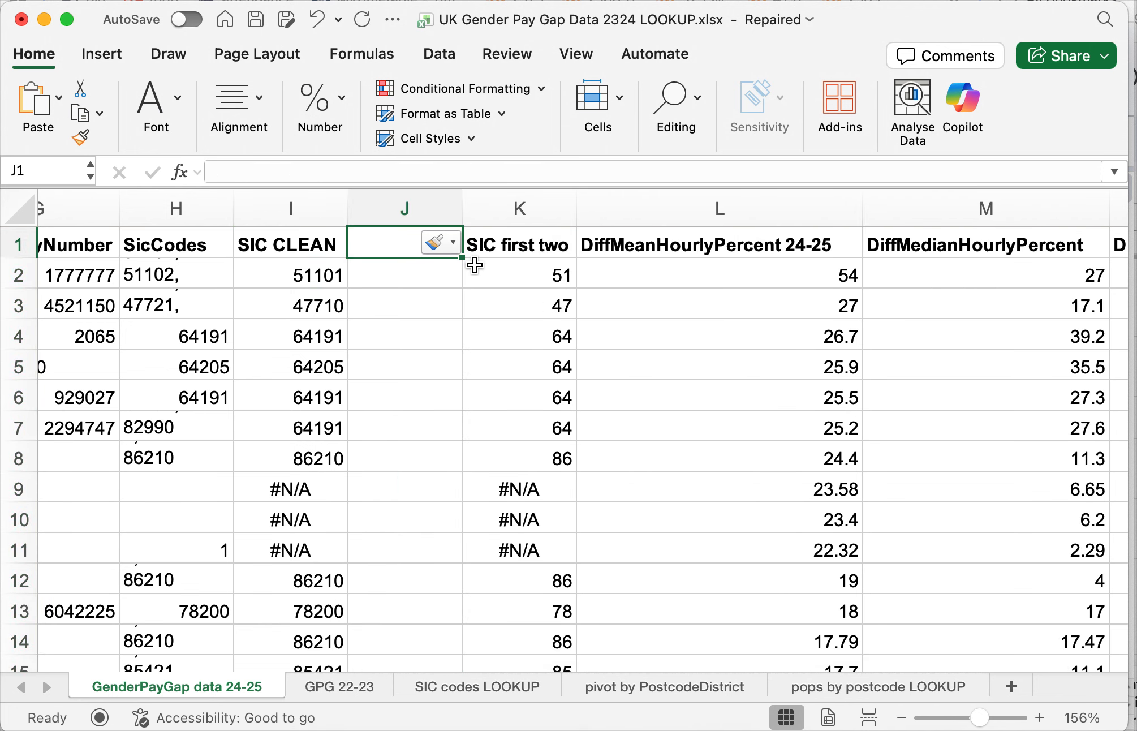
pyautogui.write('SIC LOOKUP')
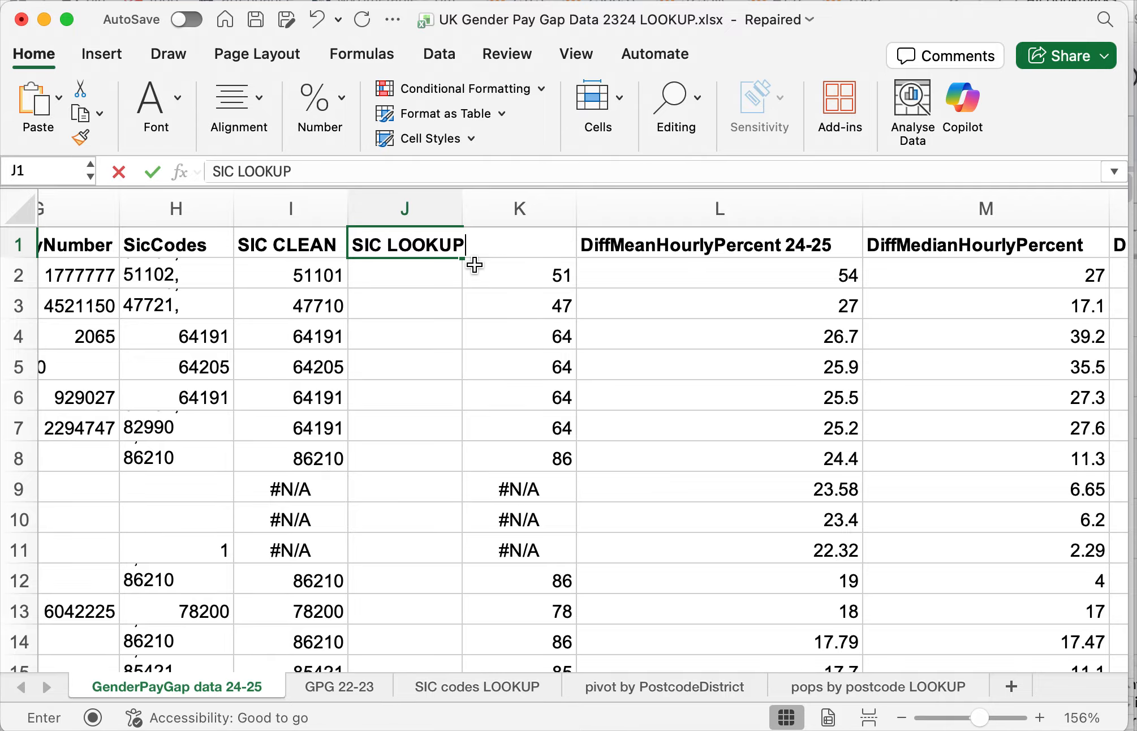
pyautogui.press('Return')
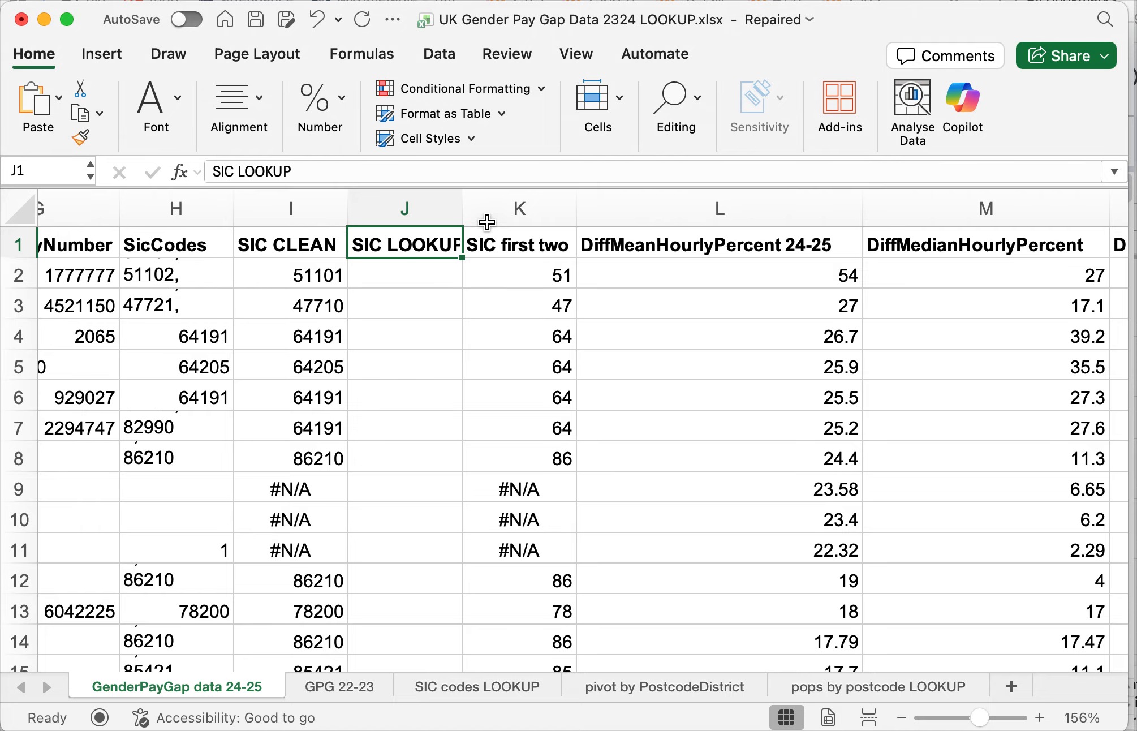
pyautogui.moveTo(464, 208); pyautogui.dragTo(472, 208)
# - Begin an XLOOKUP formula in J2 with the SIC CLEAN cell I2 as the lookup value
pyautogui.click(432, 278)
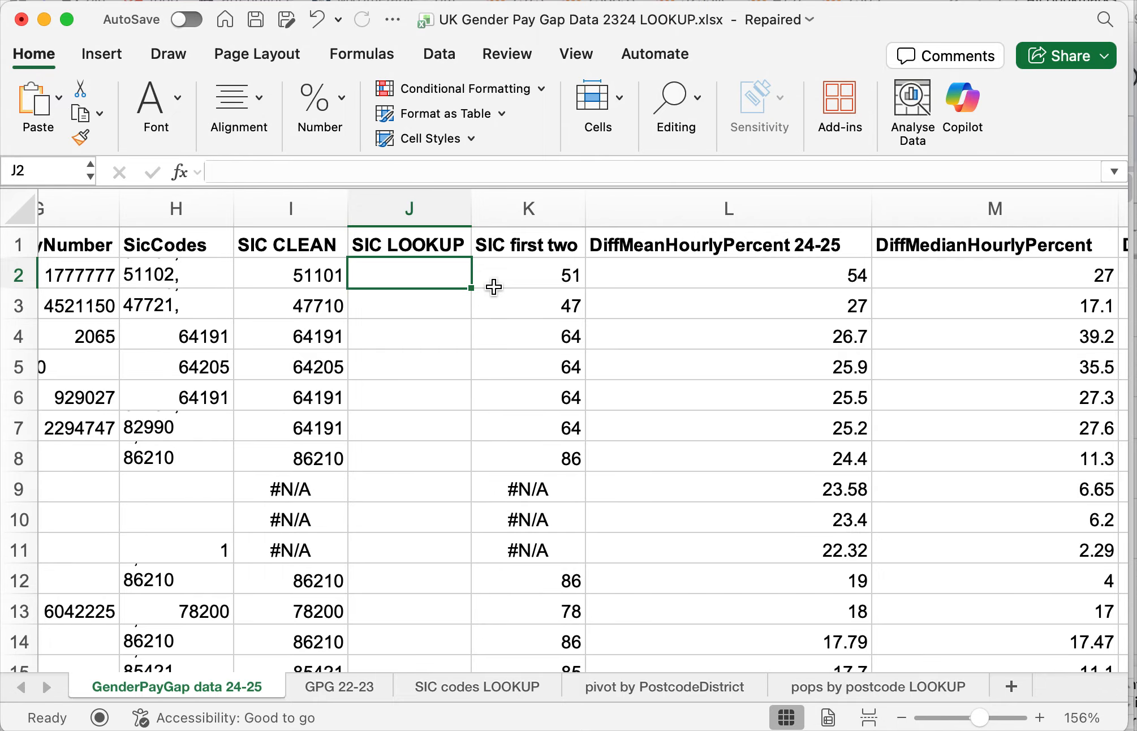
pyautogui.write('=XL')
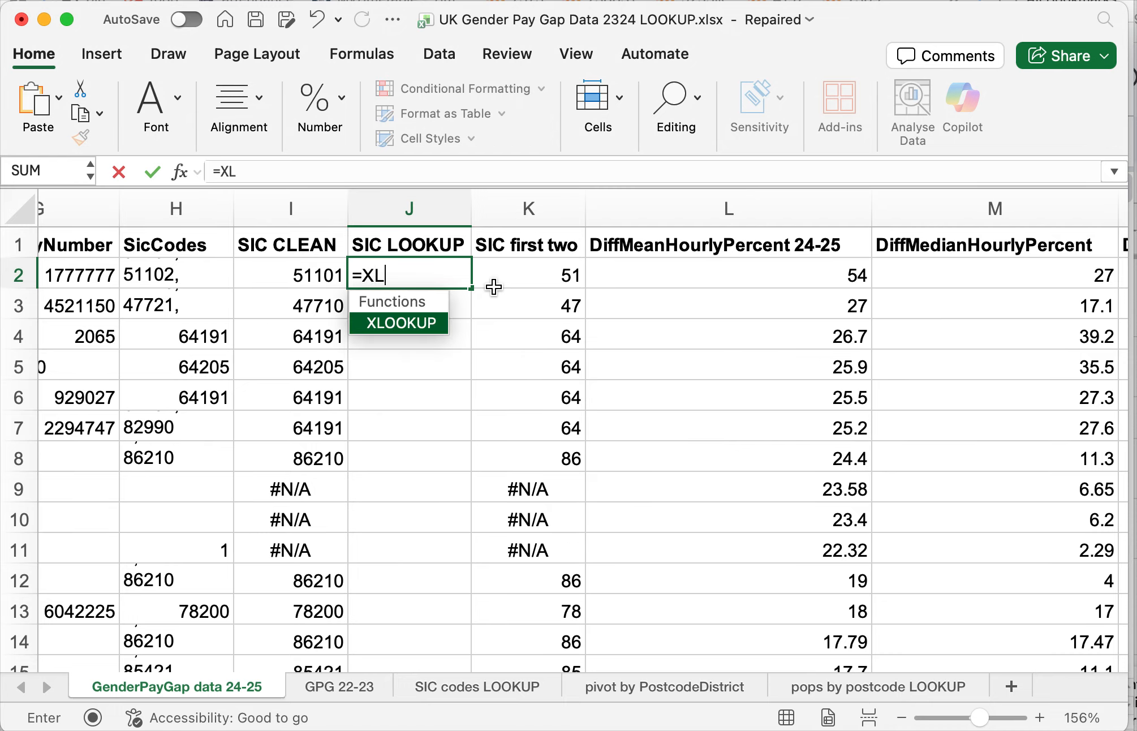
pyautogui.write('OOKUP(')
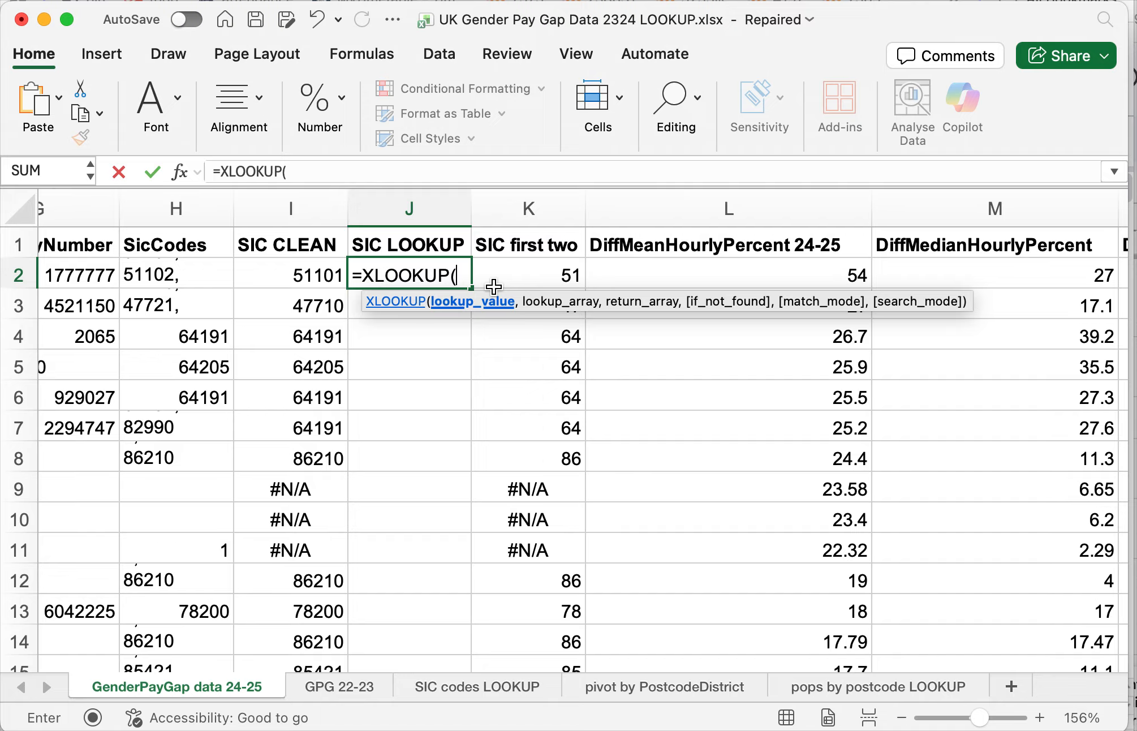
pyautogui.click(306, 274)
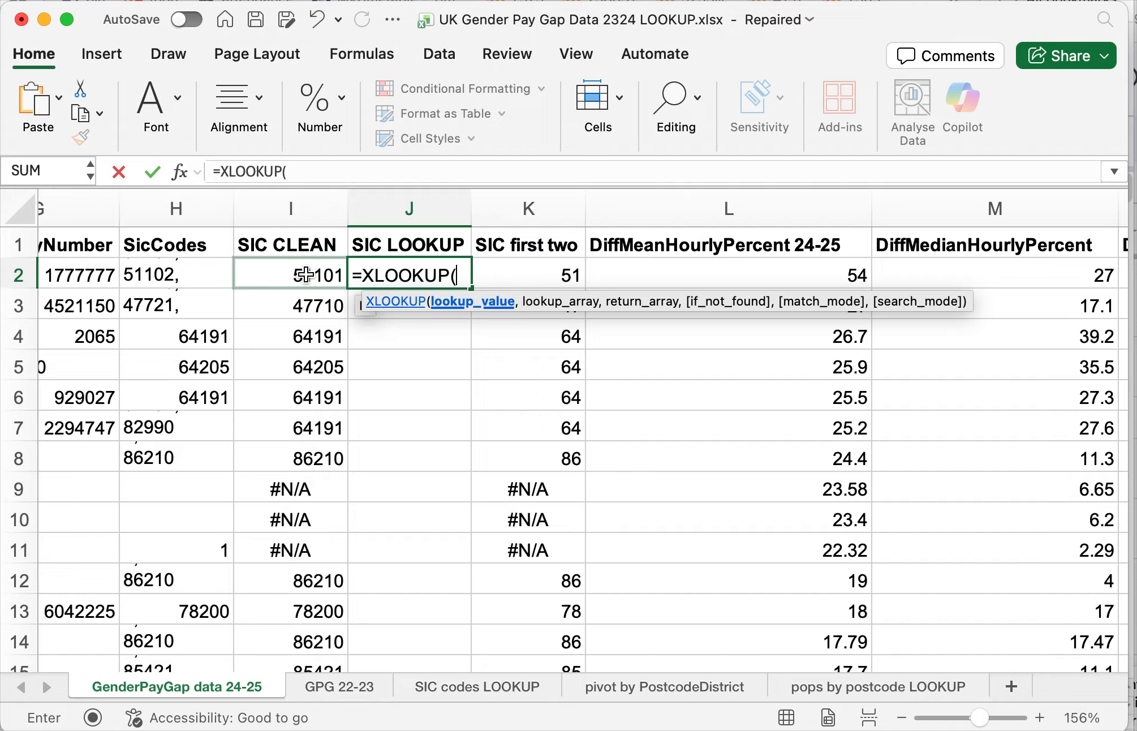
pyautogui.click(306, 275)
pyautogui.write(',')
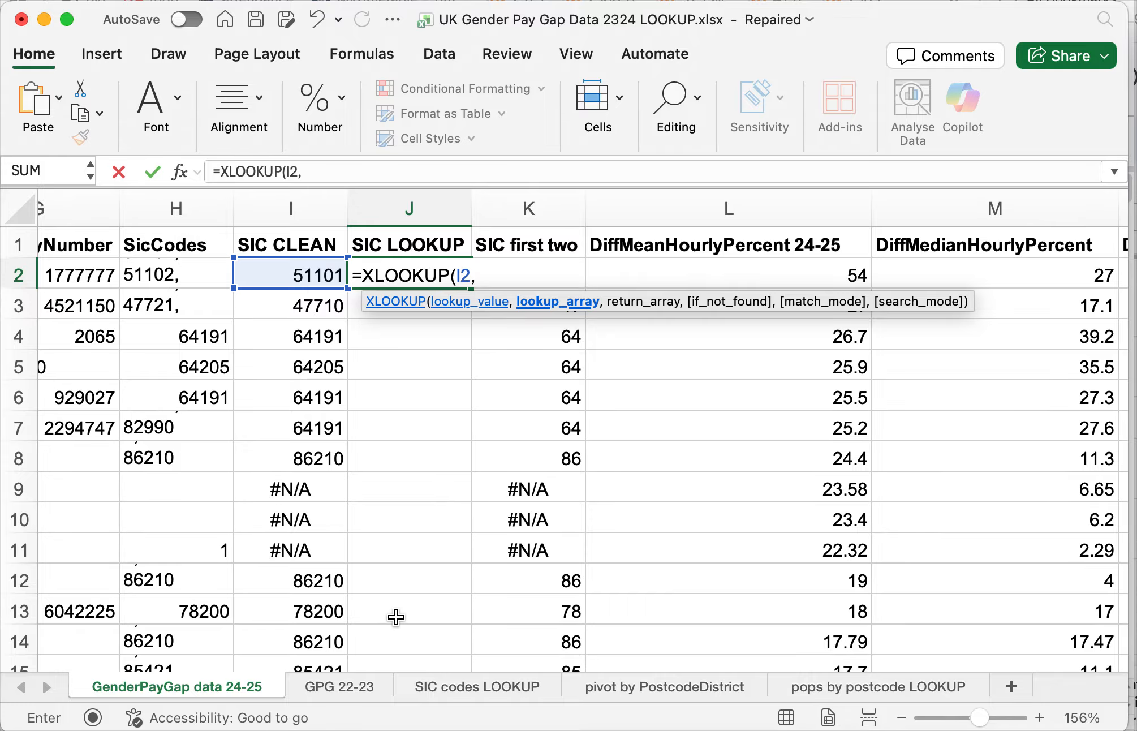
# - Complete the XLOOKUP with the SIC codes LOOKUP sheet's Code column C:C as lookup array and its Description column D:D as return array
pyautogui.click(477, 685)
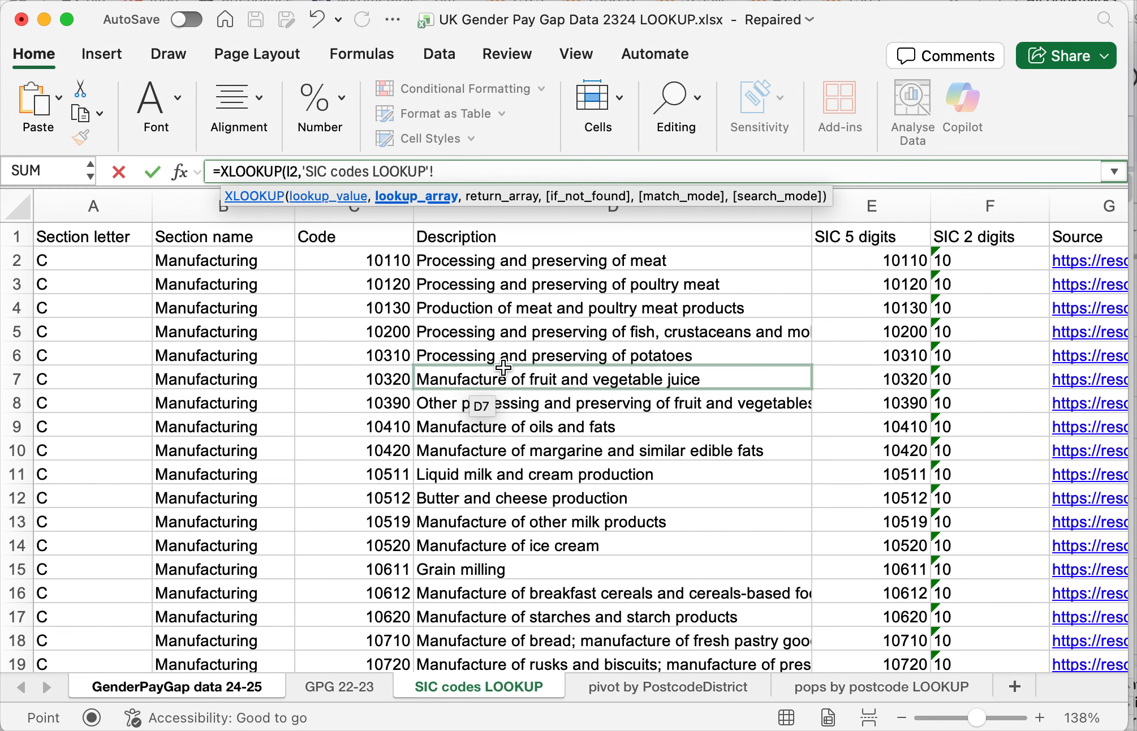
pyautogui.click(371, 216)
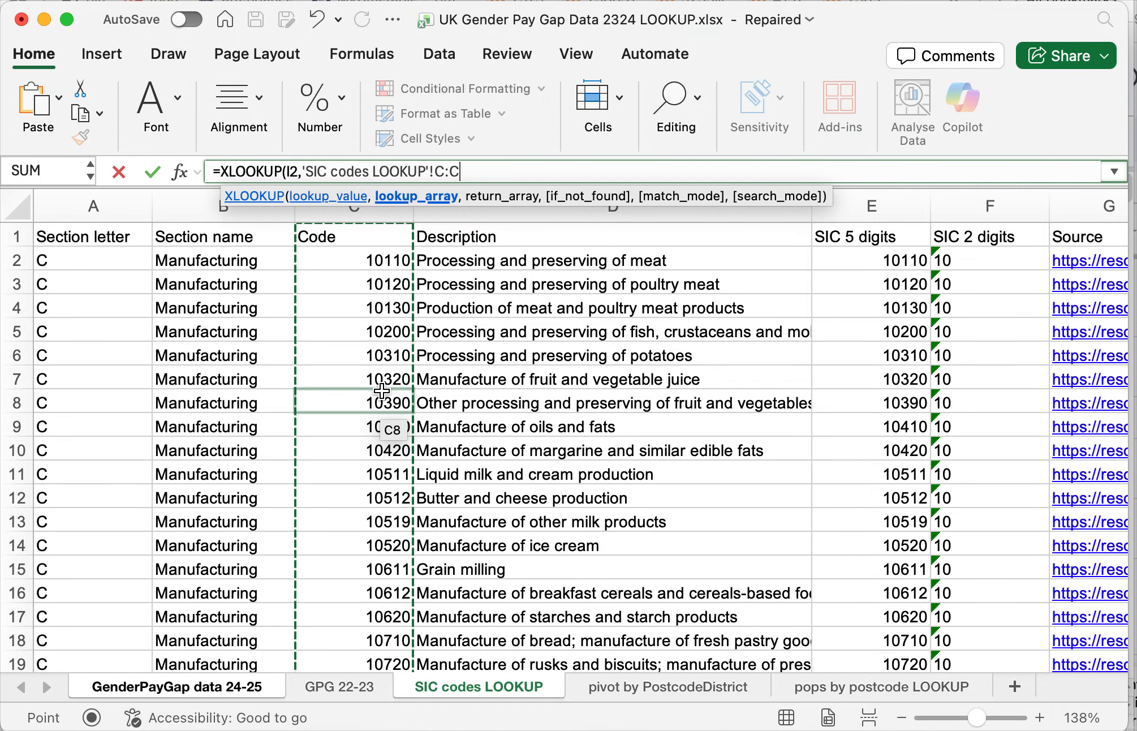
pyautogui.write(',')
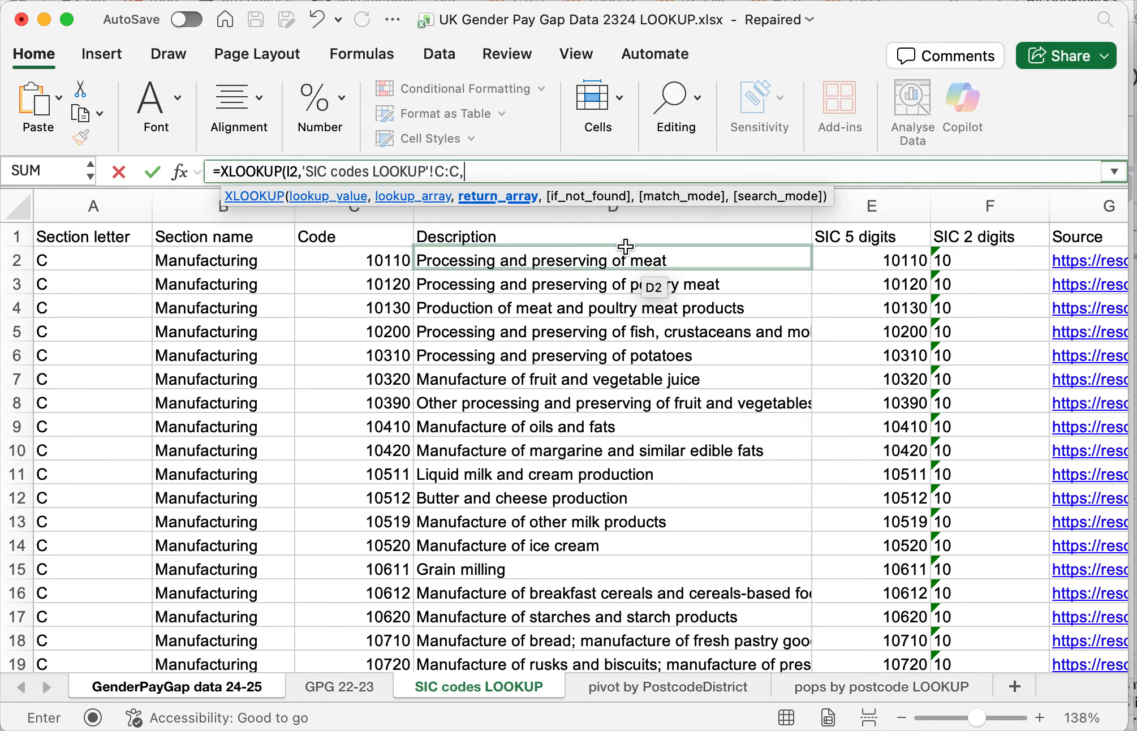
pyautogui.click(638, 211)
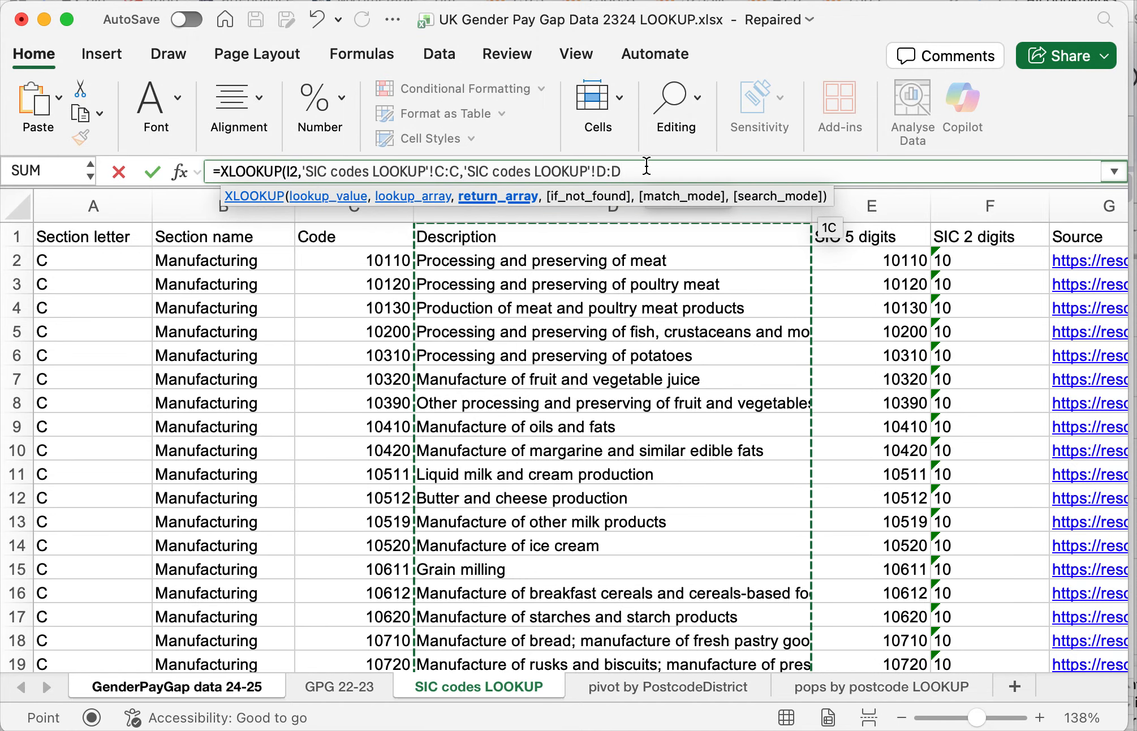
pyautogui.write(')')
pyautogui.press('Return')
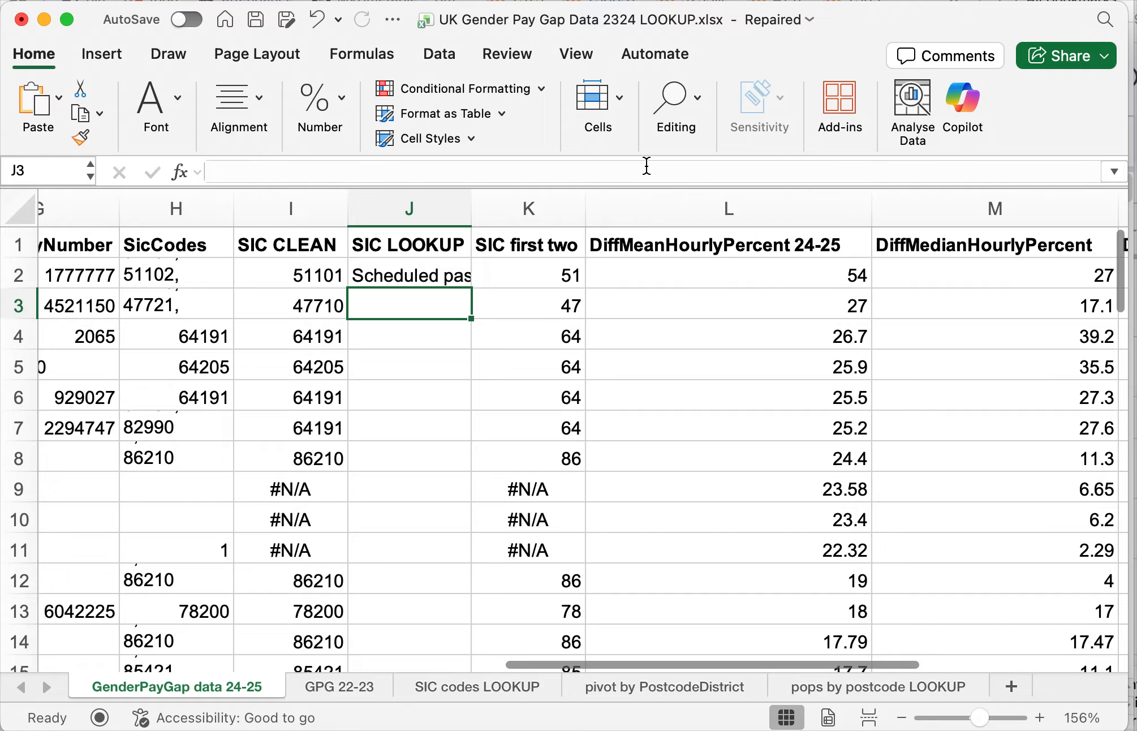
# - Autofit the SIC LOOKUP column to its contents and fill the J2 formula down to the last data row
pyautogui.doubleClick(474, 209)
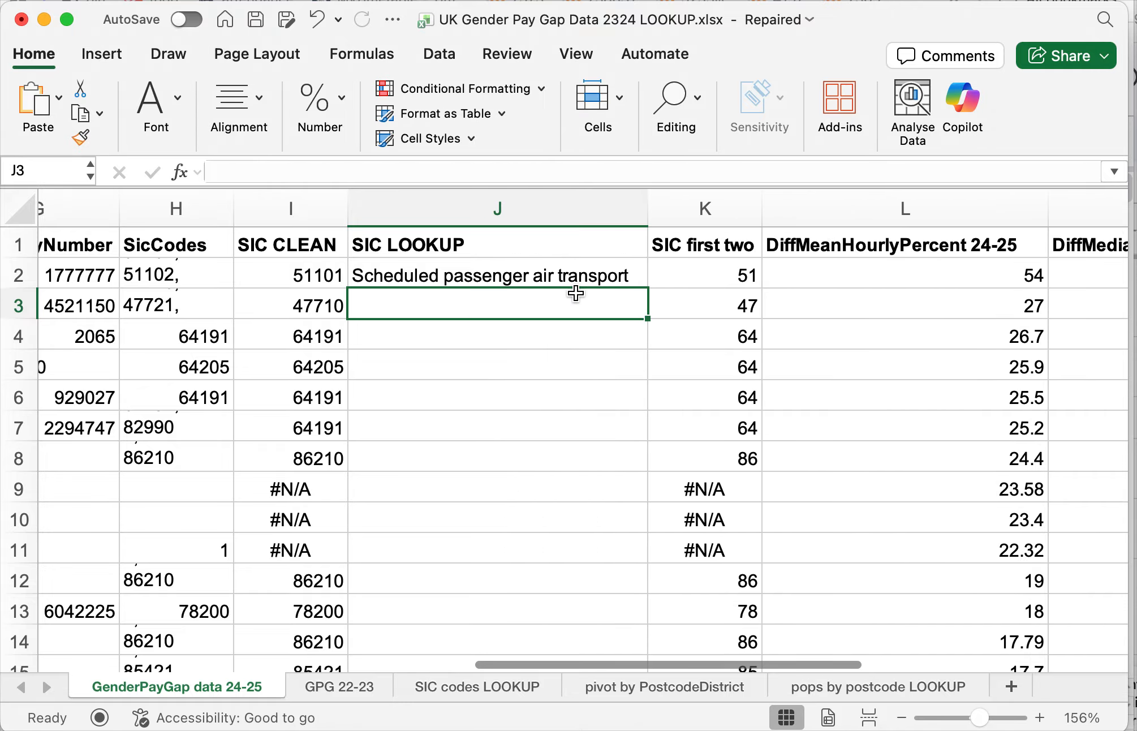
pyautogui.click(576, 273)
pyautogui.hscroll(-15, 576, 274)
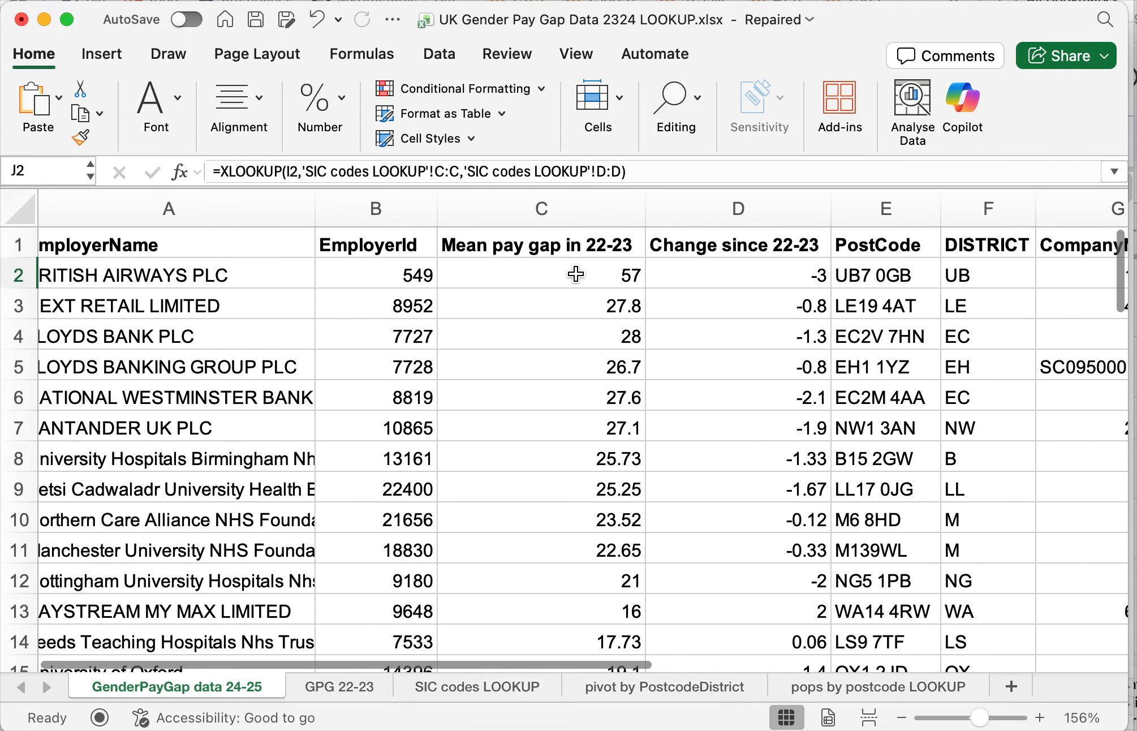
pyautogui.hscroll(5, 569, 274)
pyautogui.hscroll(5, 569, 273)
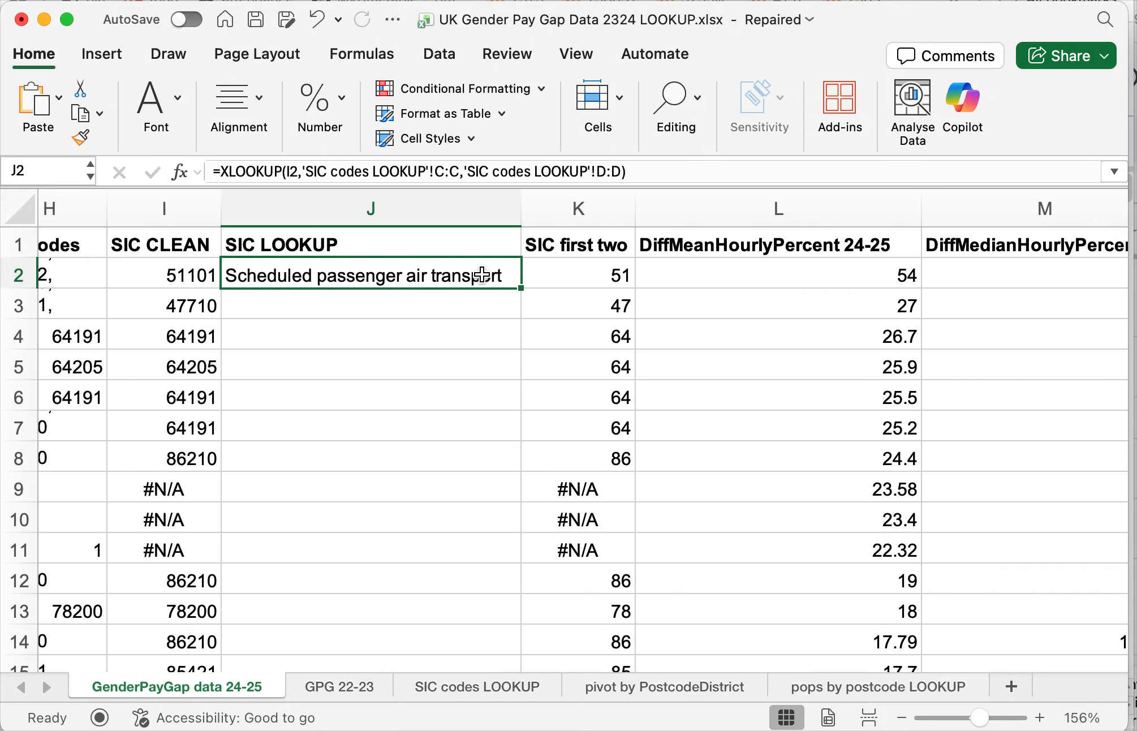
pyautogui.doubleClick(522, 286)
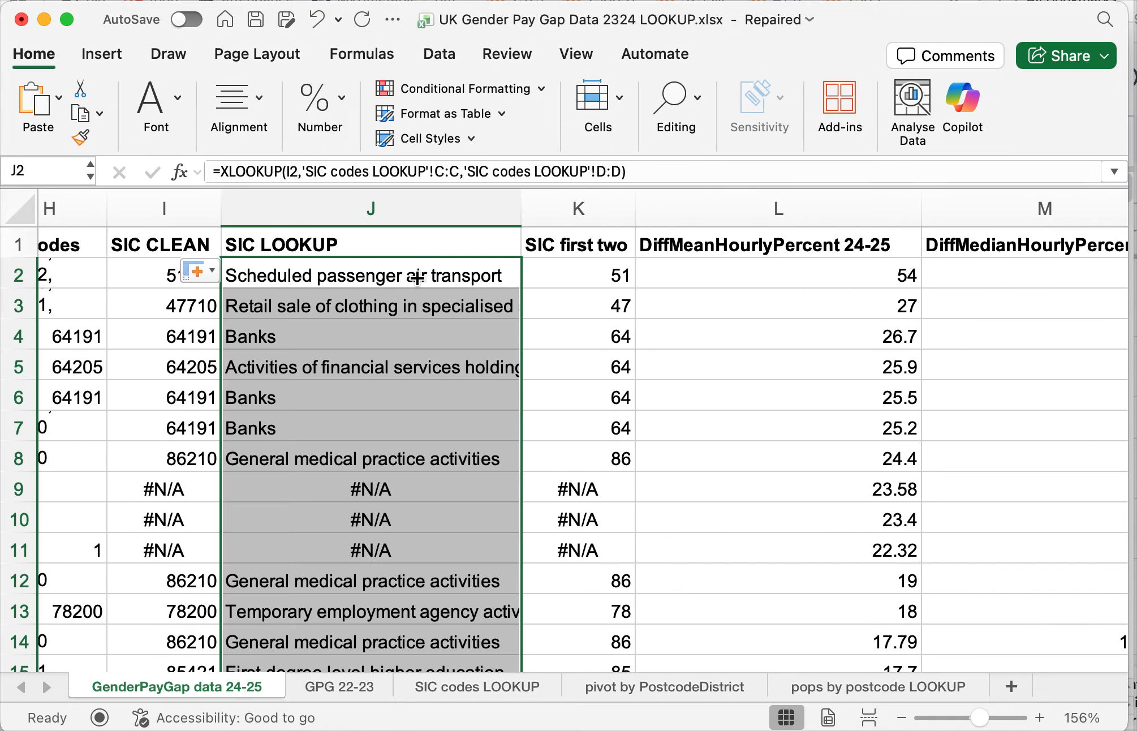
# - Review the filled descriptions in column J, including J17, and the Code and Section name columns of the SIC codes LOOKUP sheet
pyautogui.scroll(-1, 400, 486)
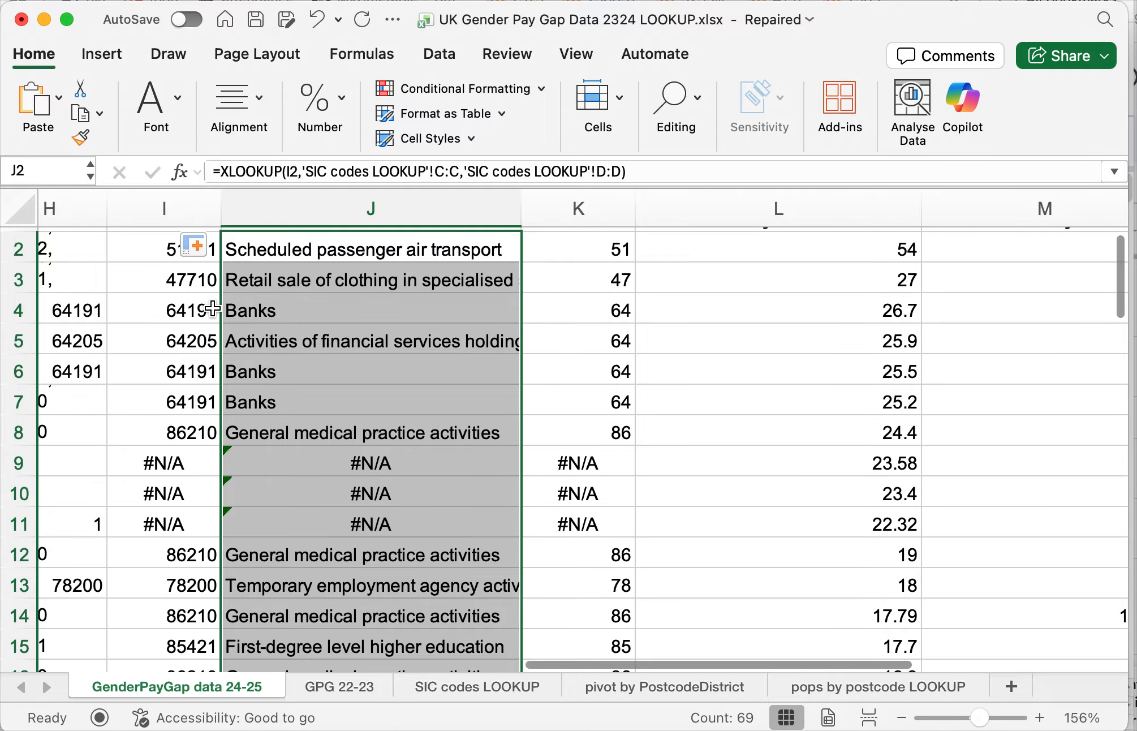
pyautogui.scroll(-9, 318, 502)
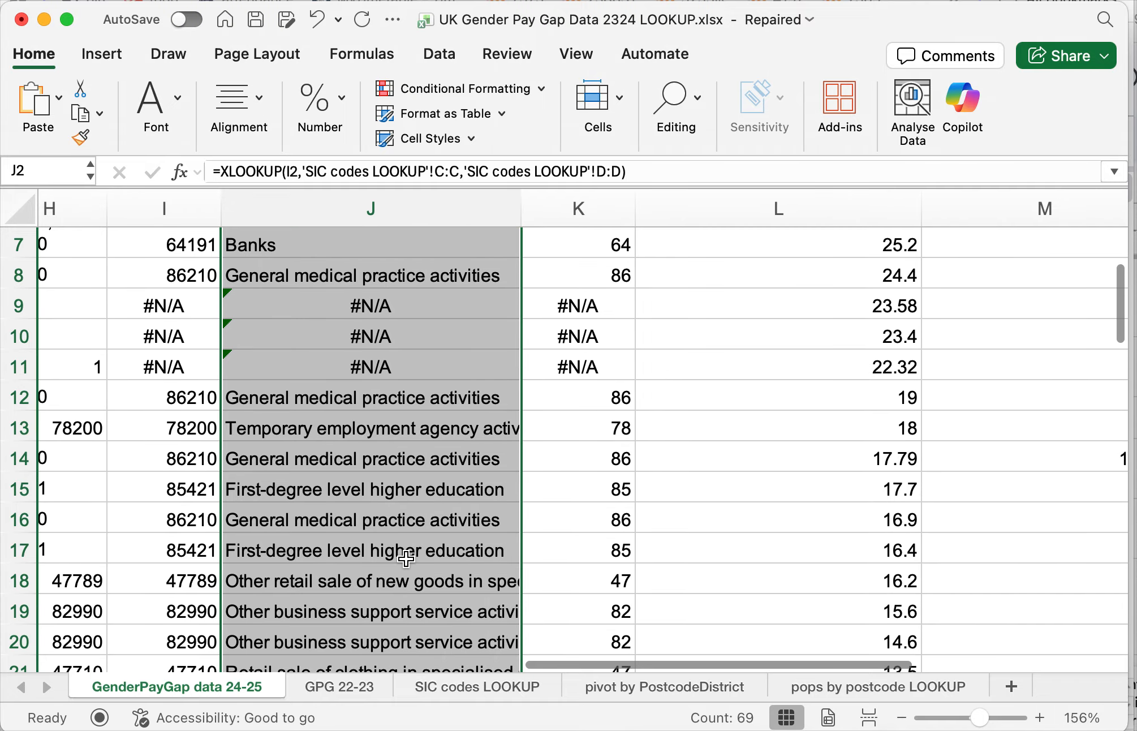
pyautogui.click(375, 441)
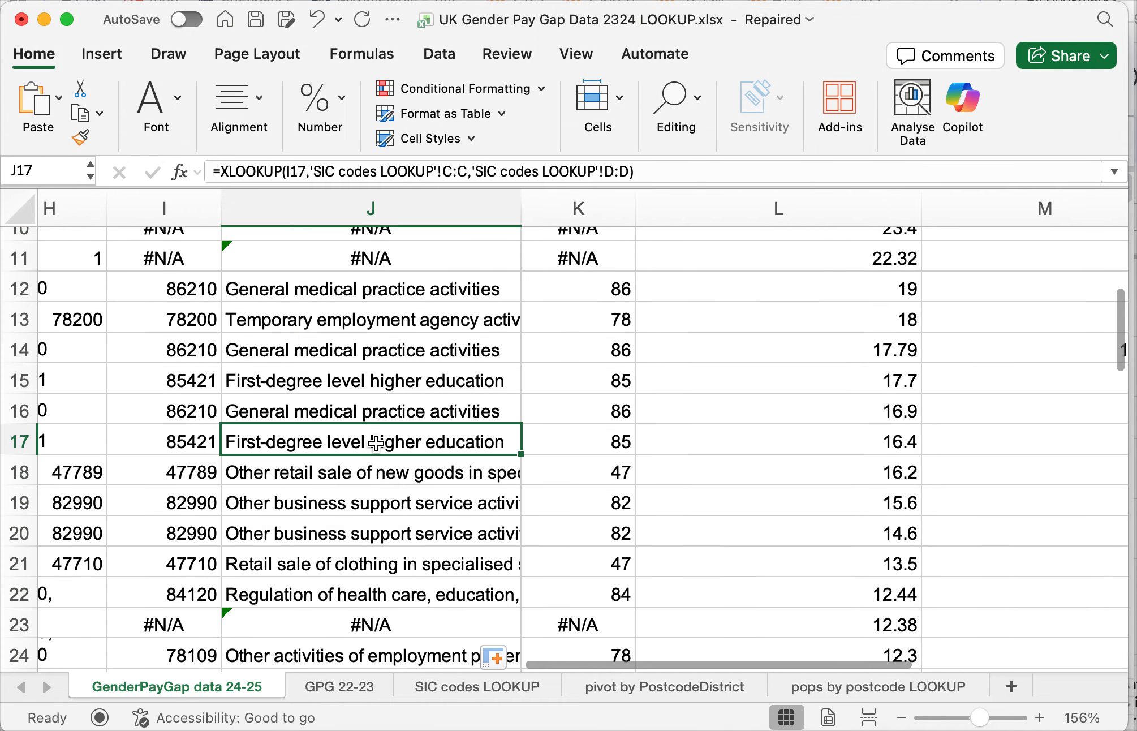
pyautogui.scroll(-3, 392, 543)
pyautogui.scroll(-4, 390, 538)
pyautogui.scroll(16, 396, 537)
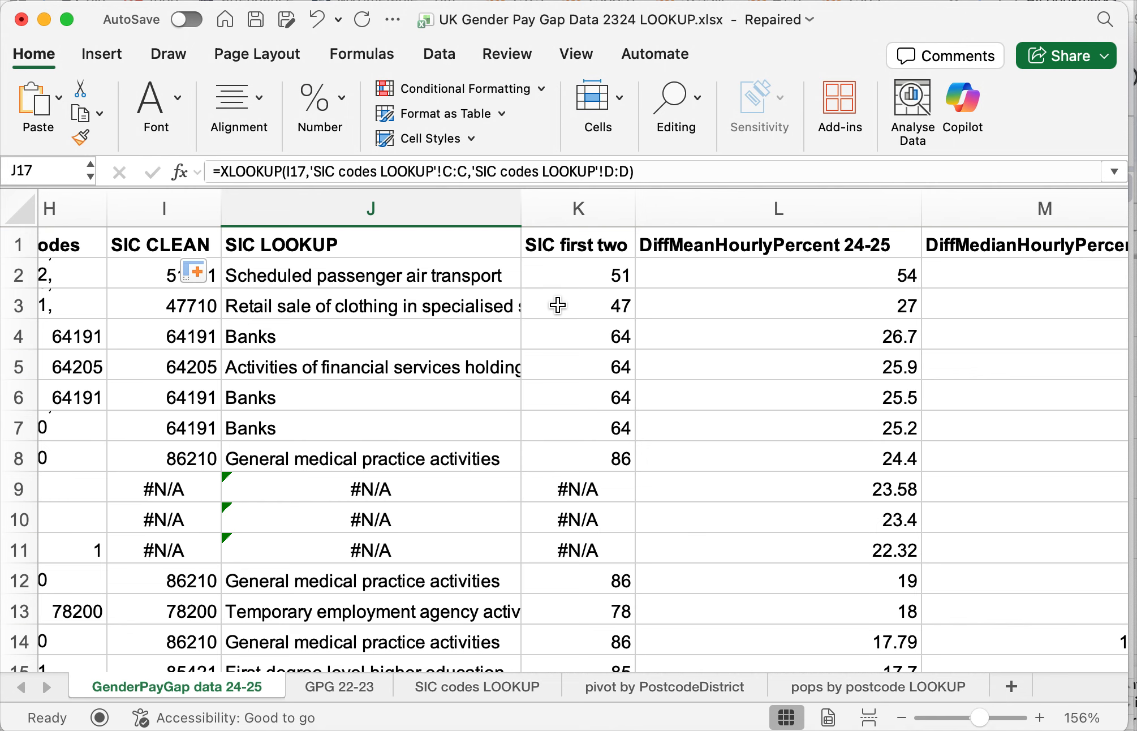
pyautogui.click(475, 686)
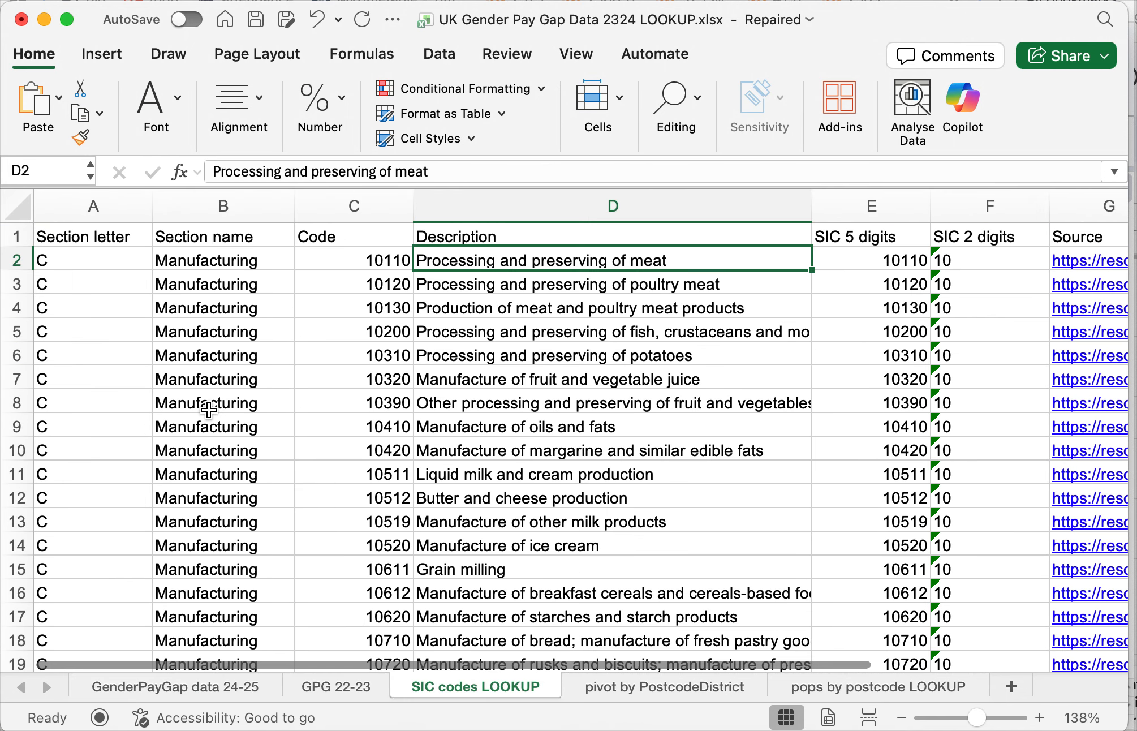
pyautogui.moveTo(395, 260); pyautogui.dragTo(362, 569)
pyautogui.moveTo(241, 356); pyautogui.dragTo(243, 545)
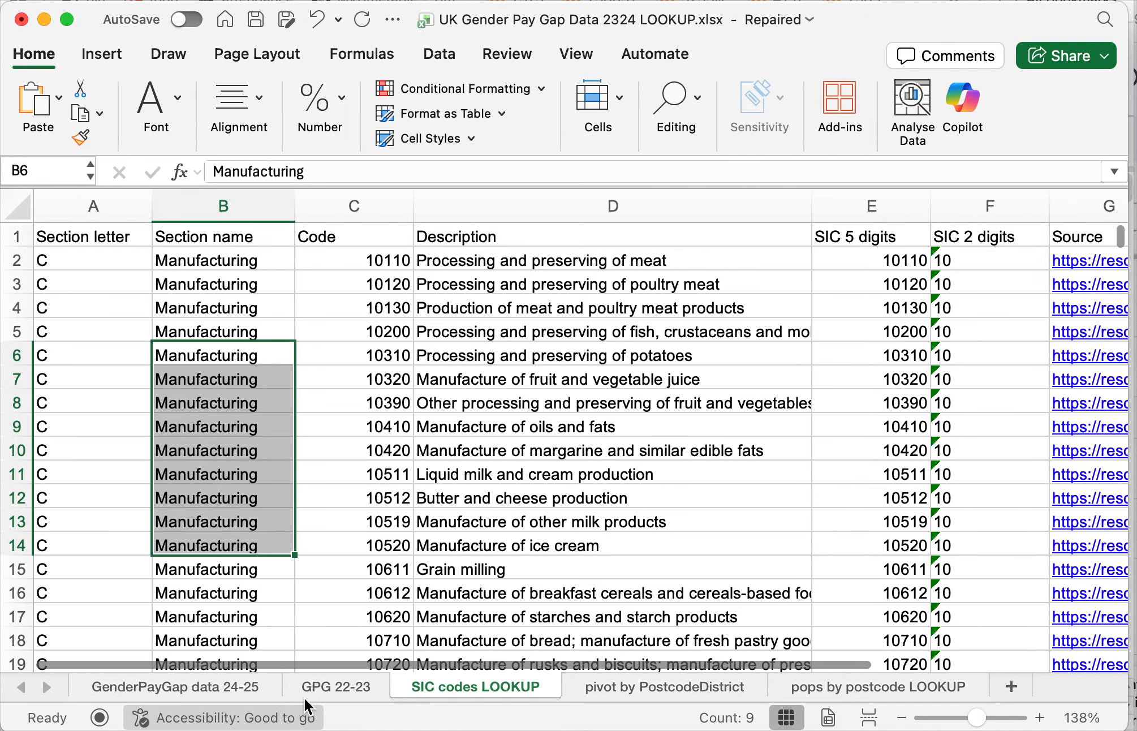
pyautogui.click(212, 686)
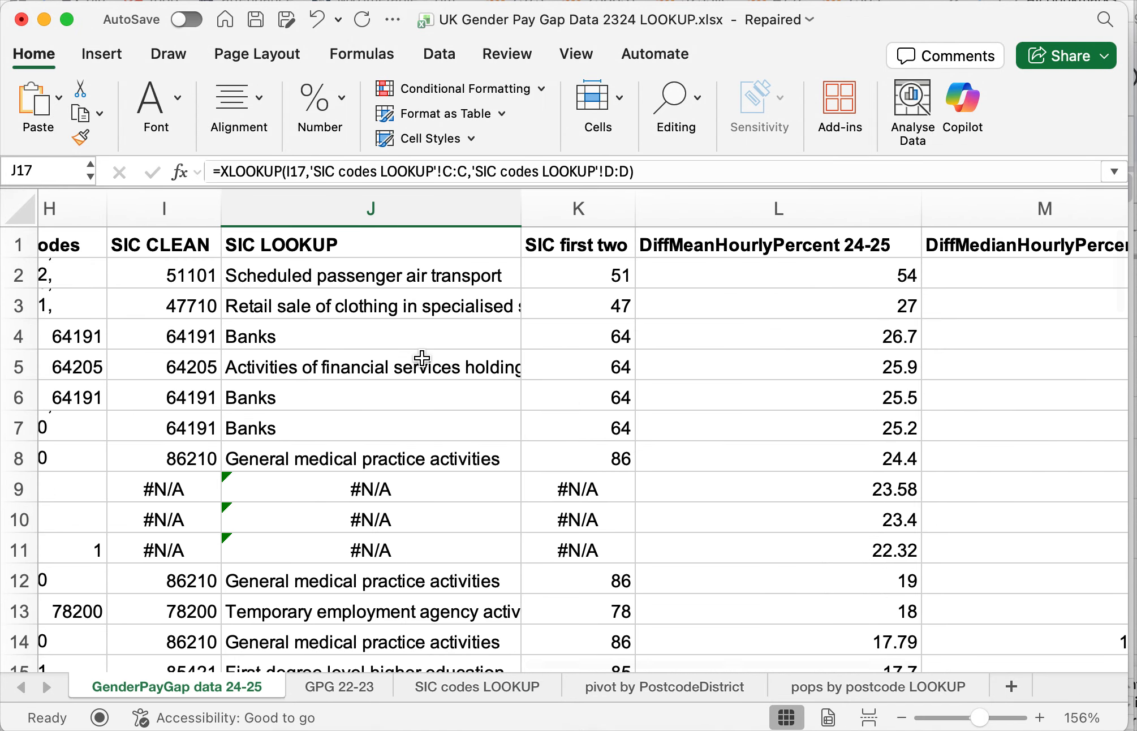
pyautogui.hscroll(-10, 422, 357)
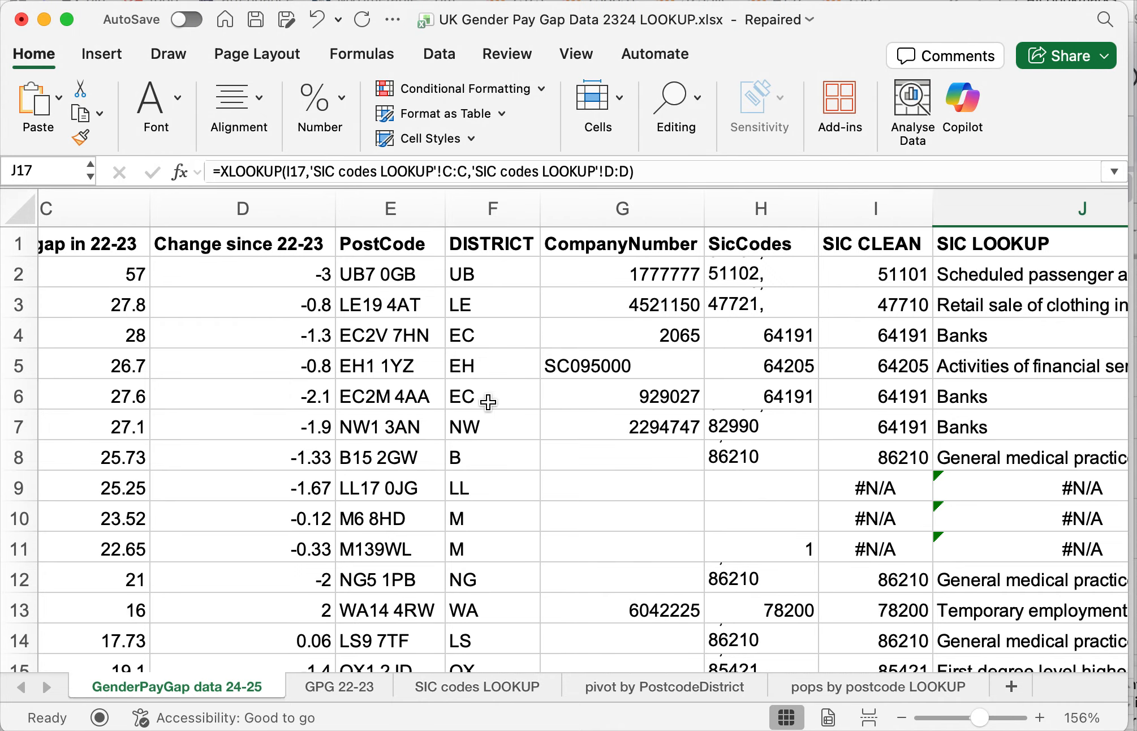
# - Open the pivot by PostcodeDistrict sheet and zoom it to 177% to view the district counts and the POP LOOKUP column
pyautogui.click(631, 689)
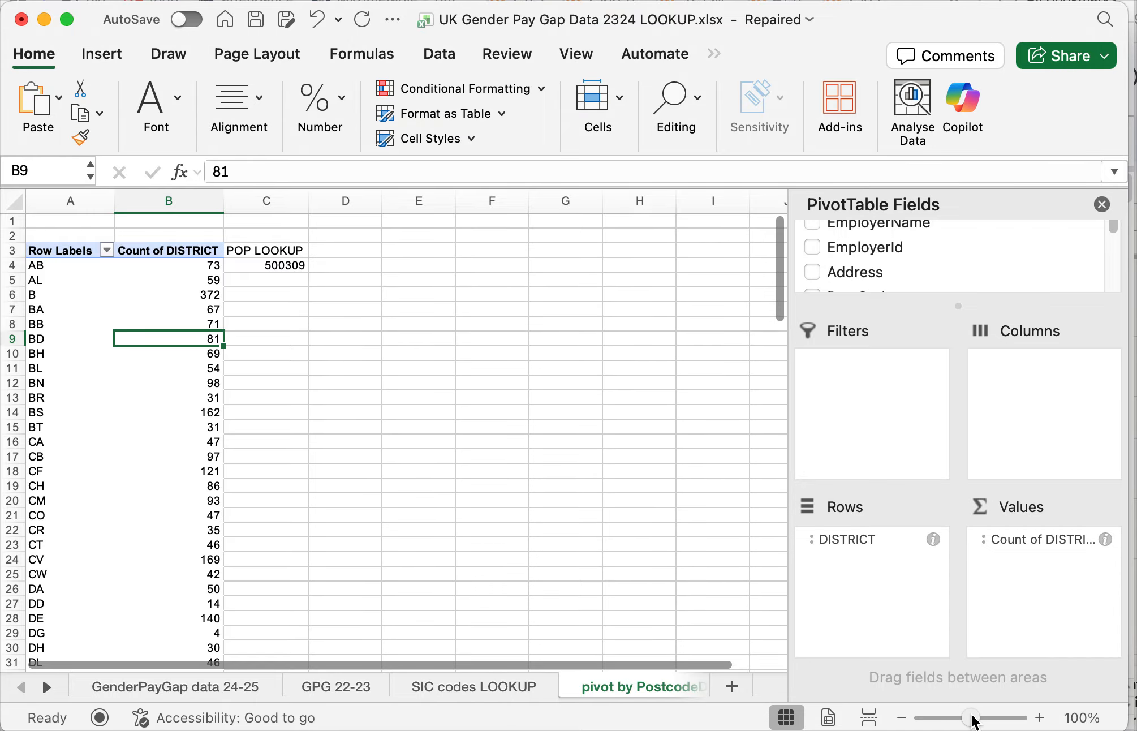
pyautogui.moveTo(973, 719); pyautogui.dragTo(982, 719)
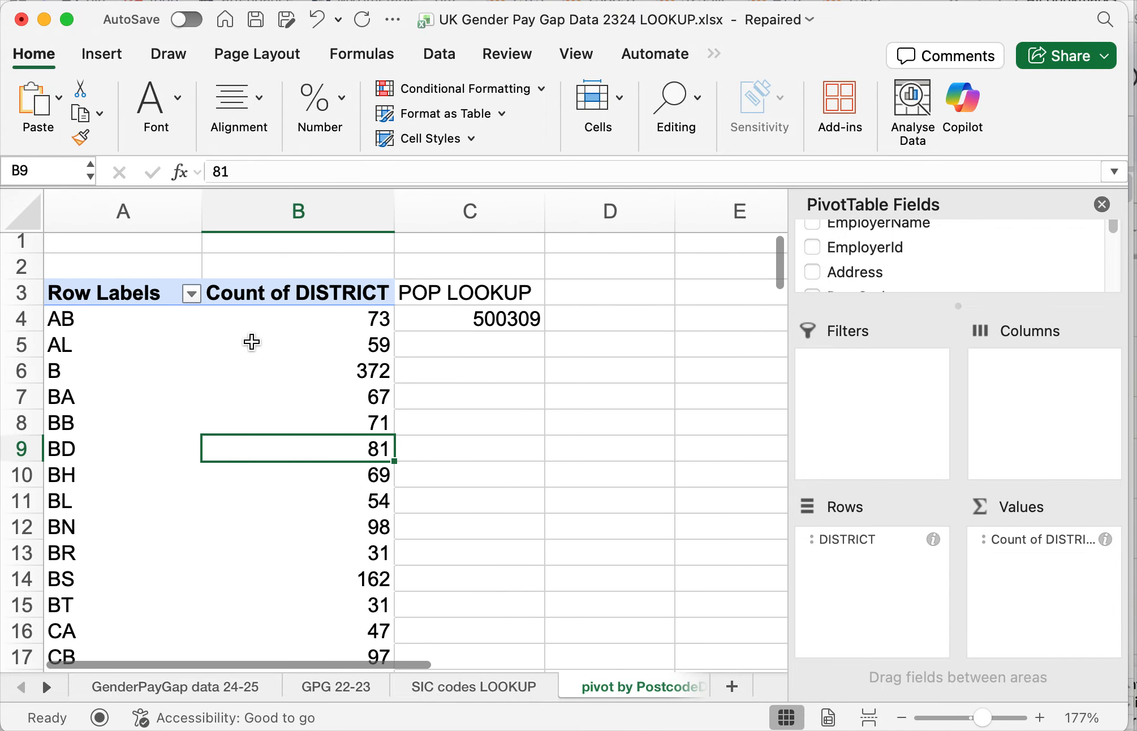
pyautogui.scroll(-2, 251, 342)
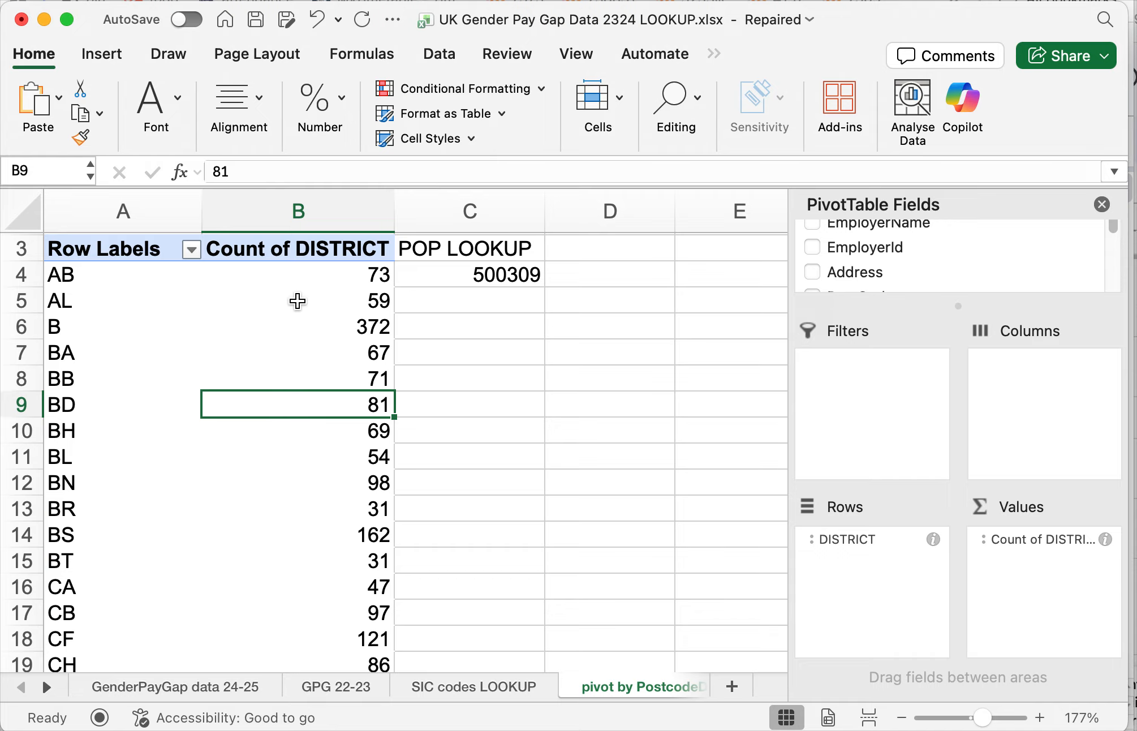
pyautogui.scroll(2, 439, 259)
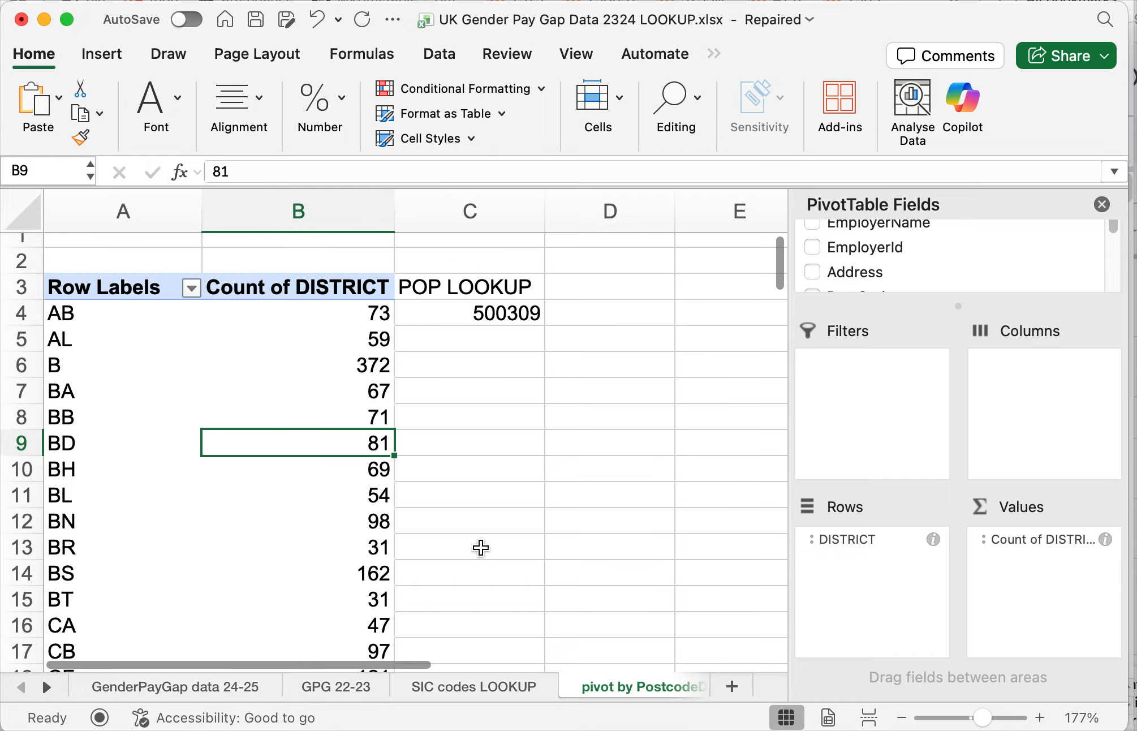
# - Examine the postcode district, population and source columns of the pops by postcode LOOKUP sheet
pyautogui.click(572, 556)
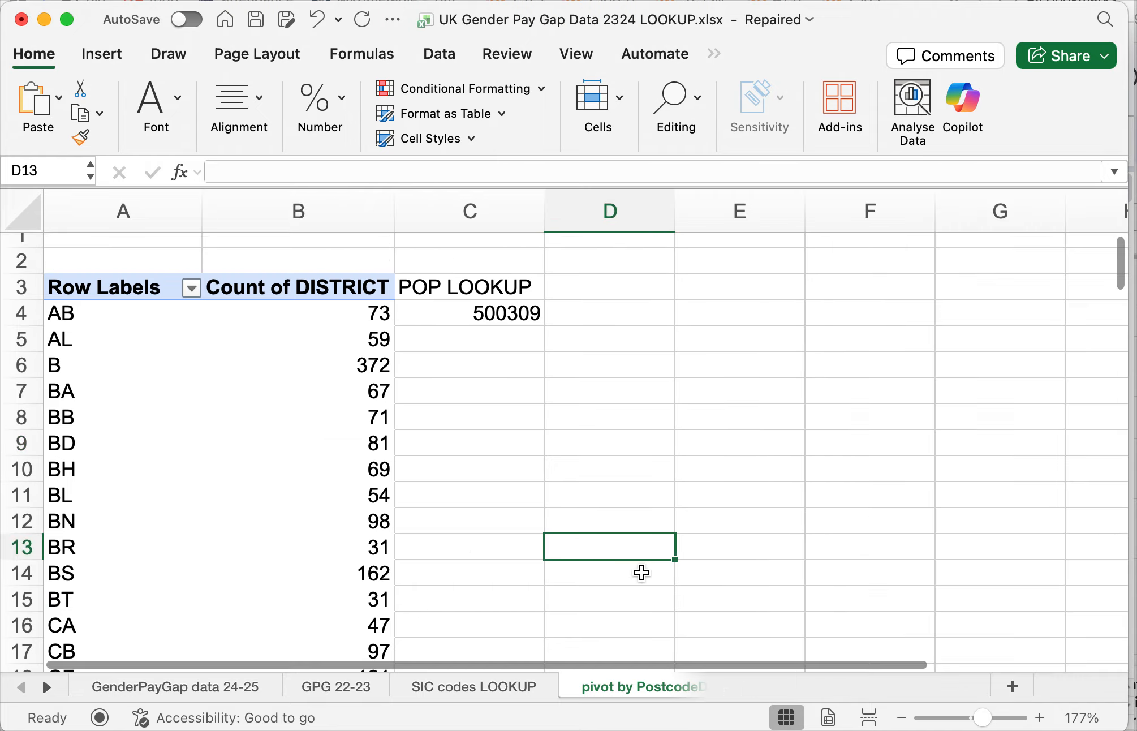
pyautogui.click(502, 687)
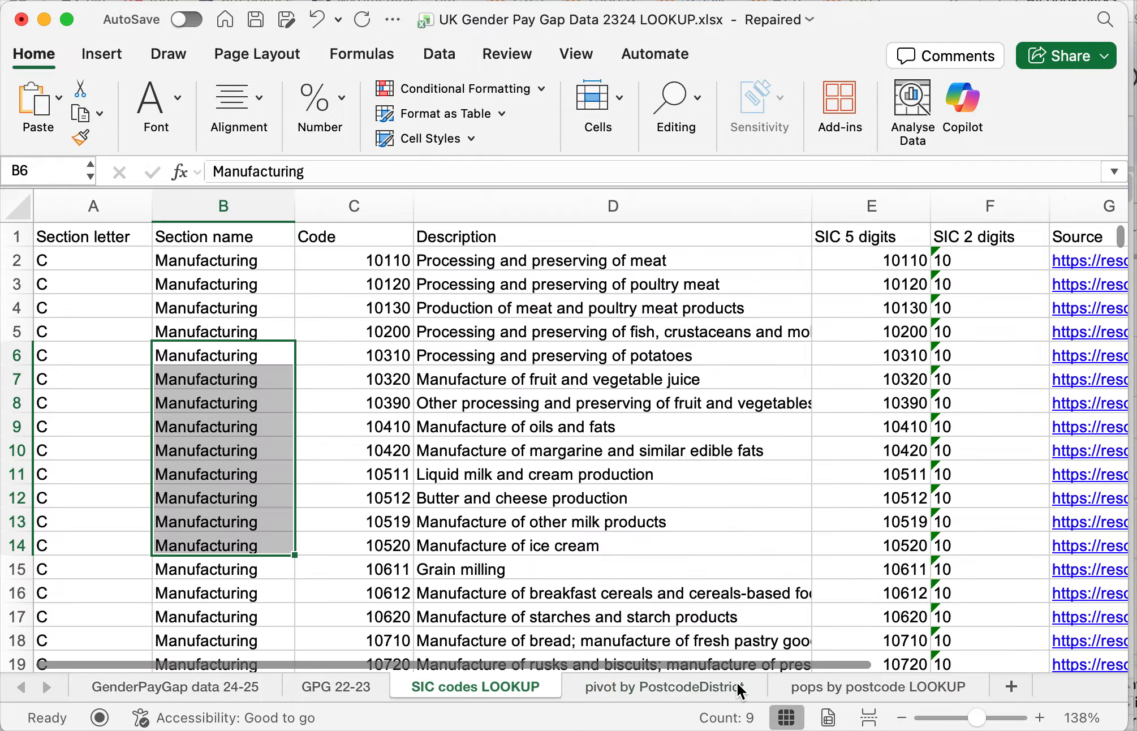
pyautogui.click(848, 687)
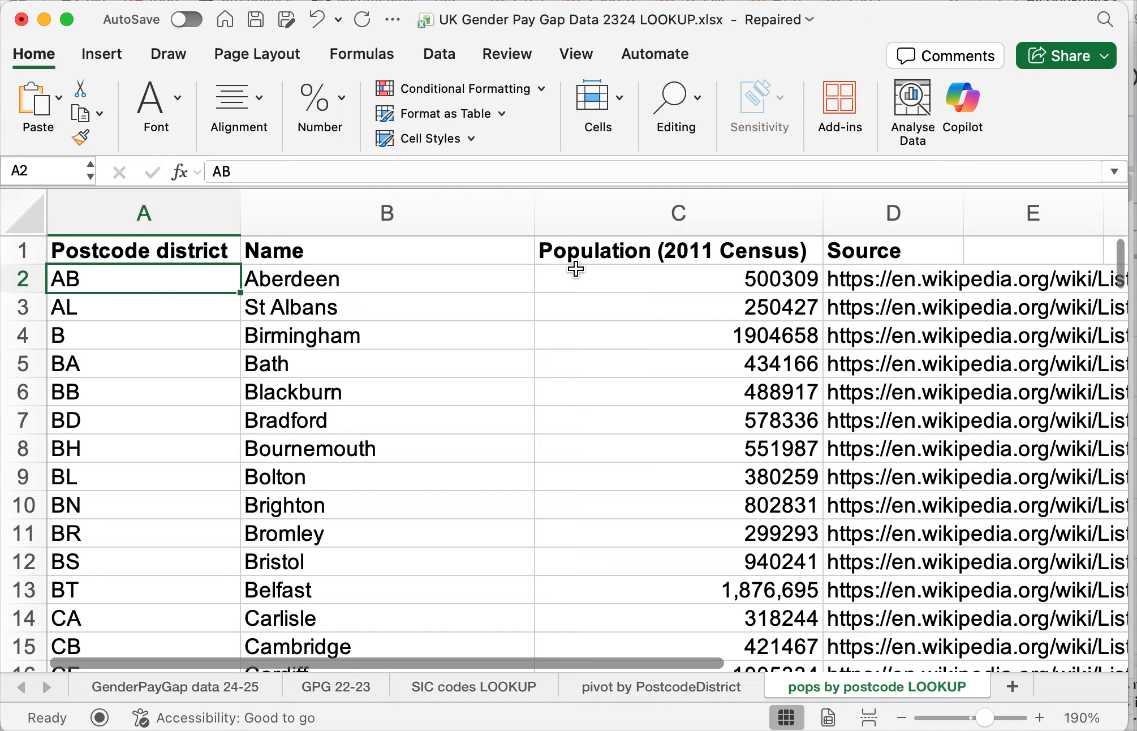
pyautogui.moveTo(118, 302); pyautogui.dragTo(118, 477)
pyautogui.click(579, 438)
pyautogui.moveTo(870, 306); pyautogui.dragTo(865, 472)
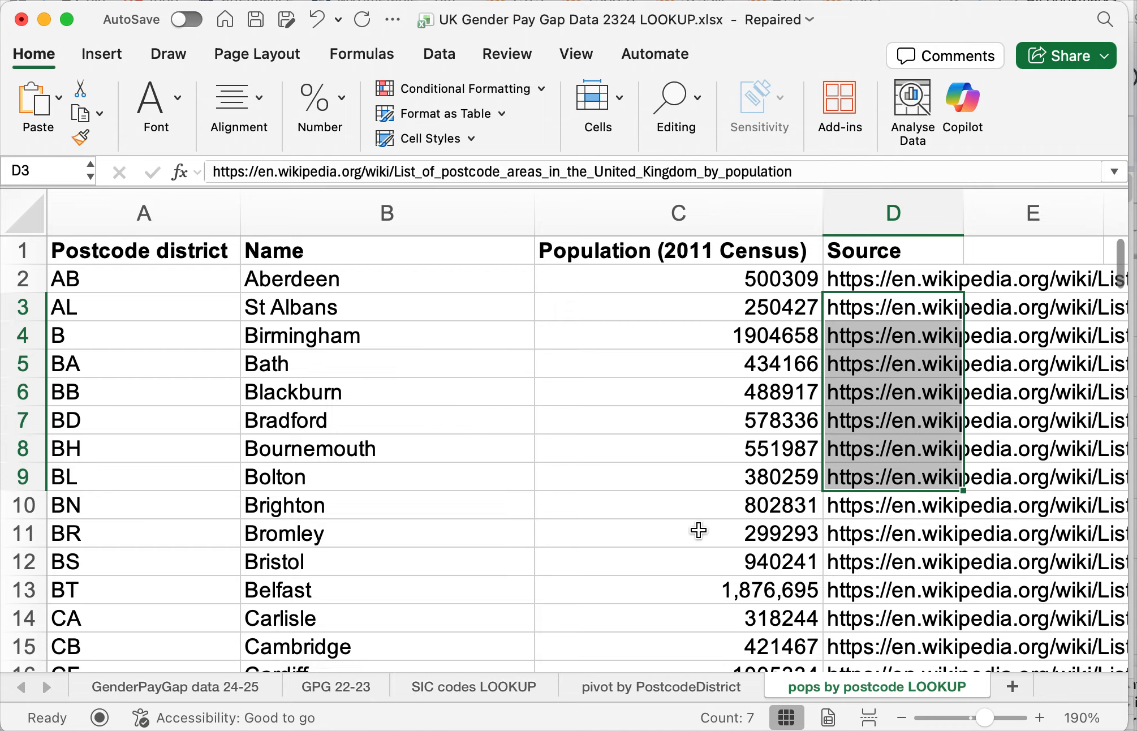
# - Return to the pivot by PostcodeDistrict sheet and inspect the XLOOKUP formula in C4 without changing it
pyautogui.click(679, 687)
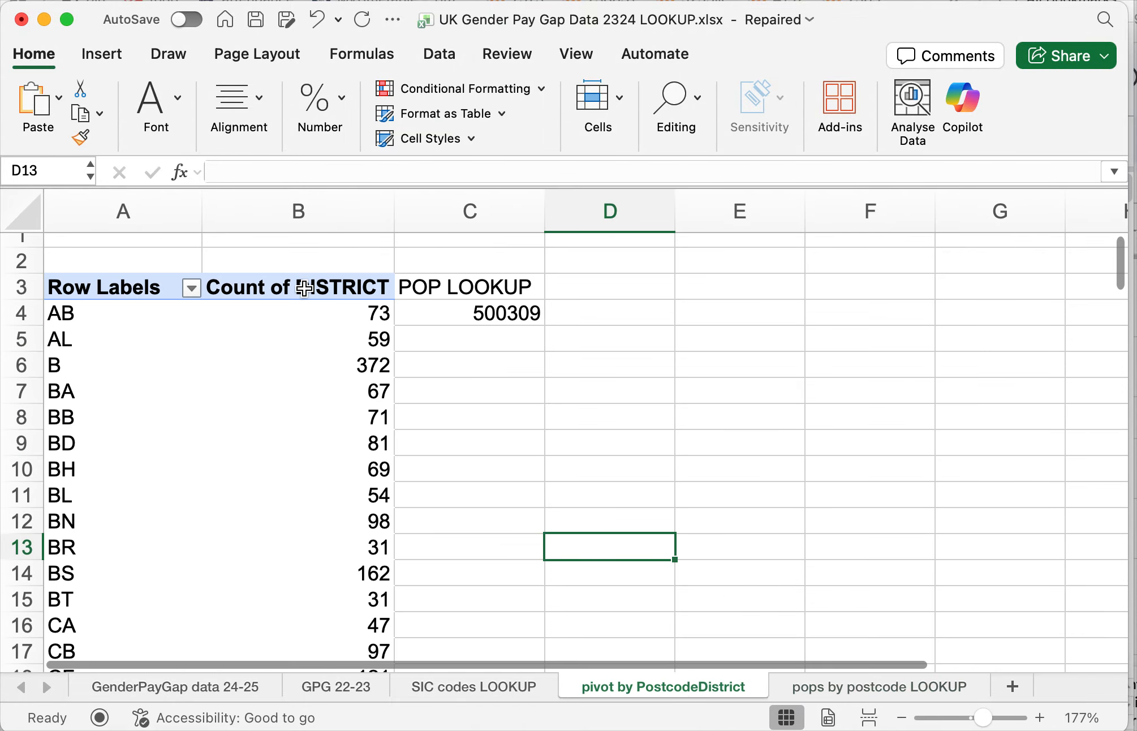
pyautogui.click(376, 311)
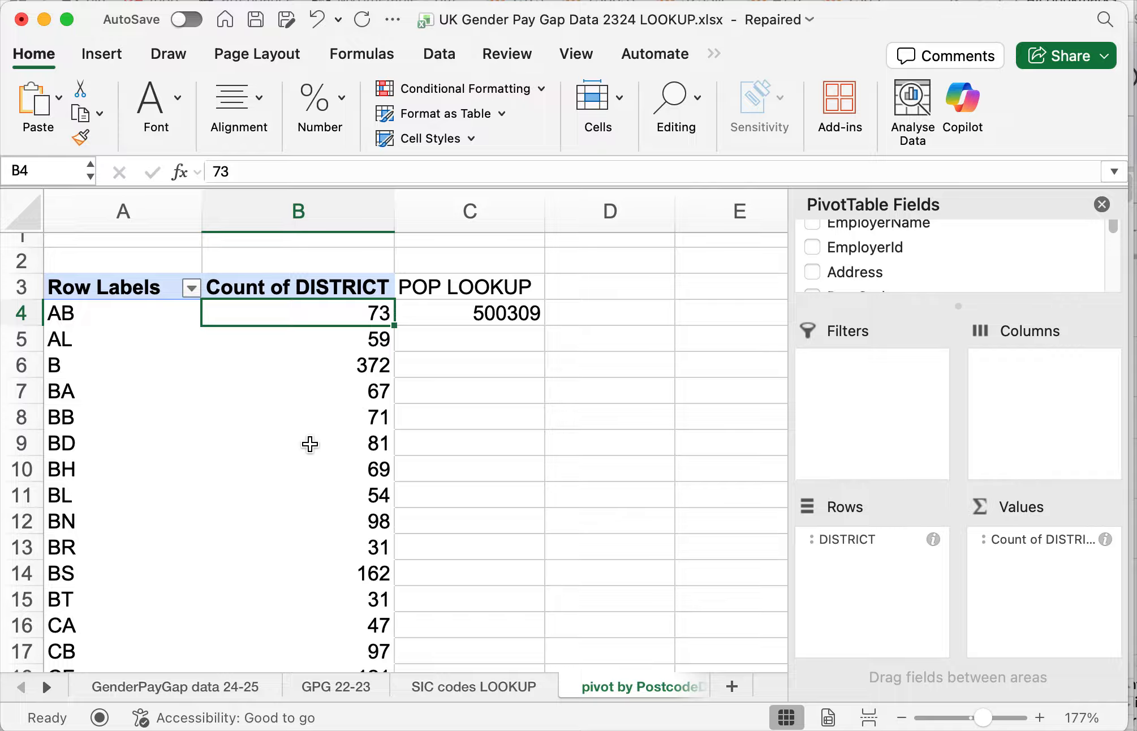
pyautogui.doubleClick(513, 314)
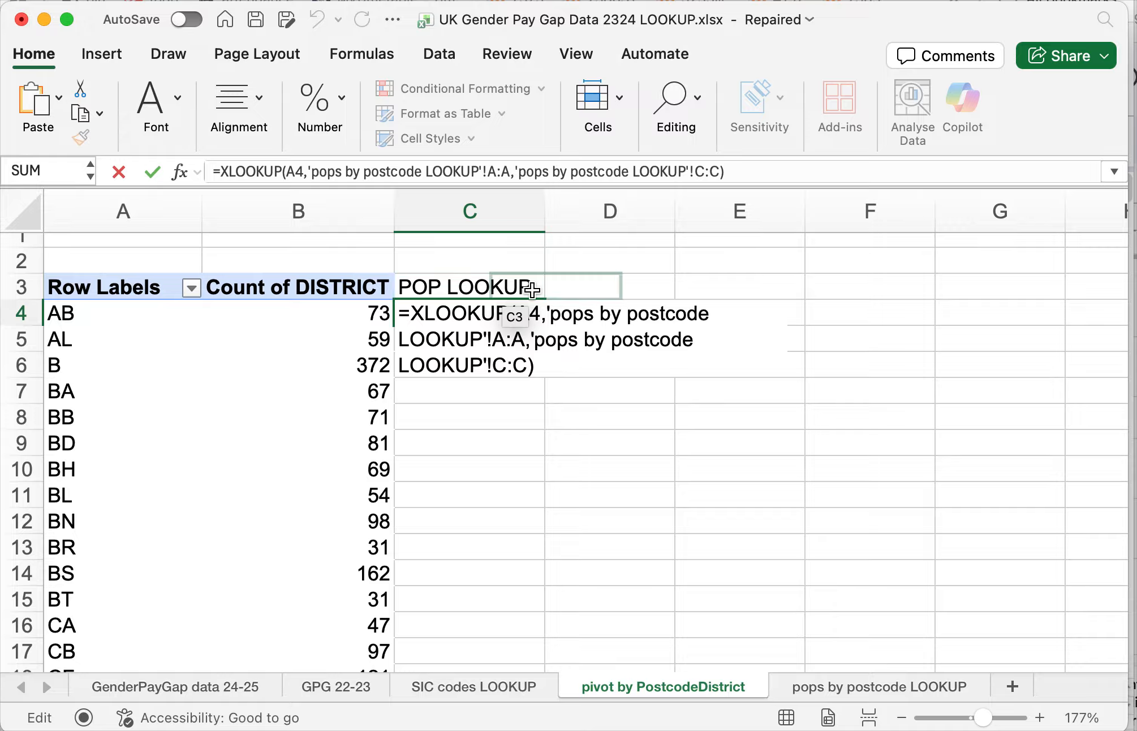
pyautogui.click(525, 312)
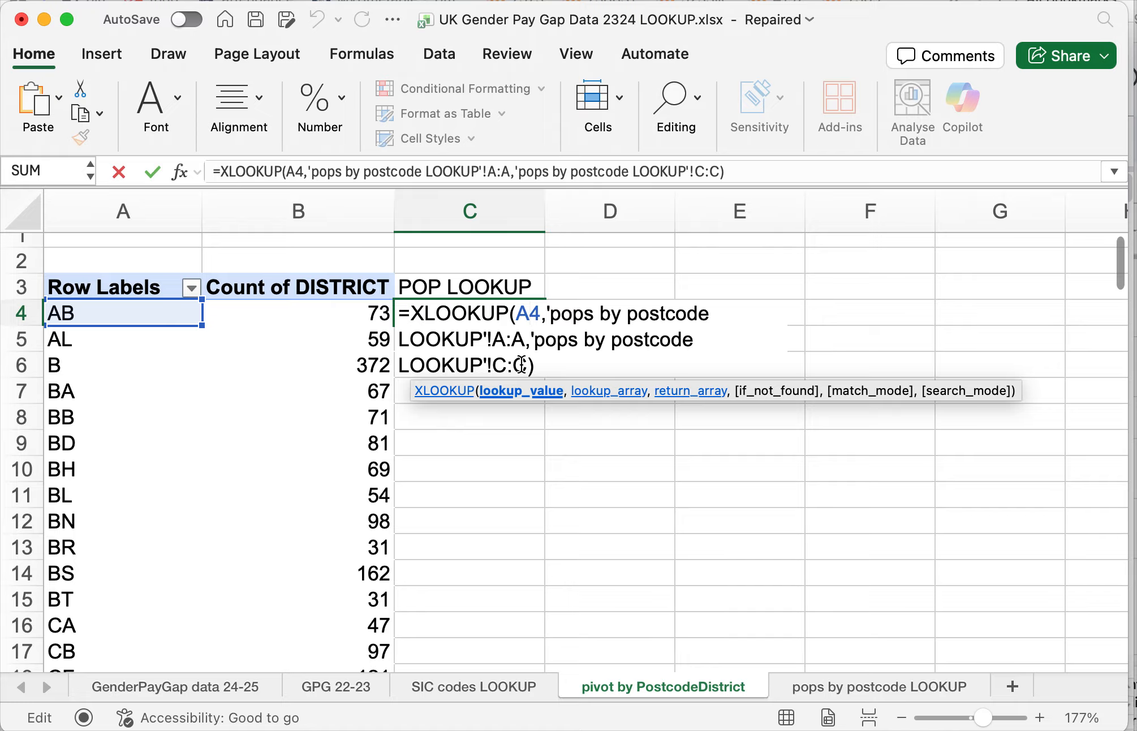
pyautogui.press('Return')
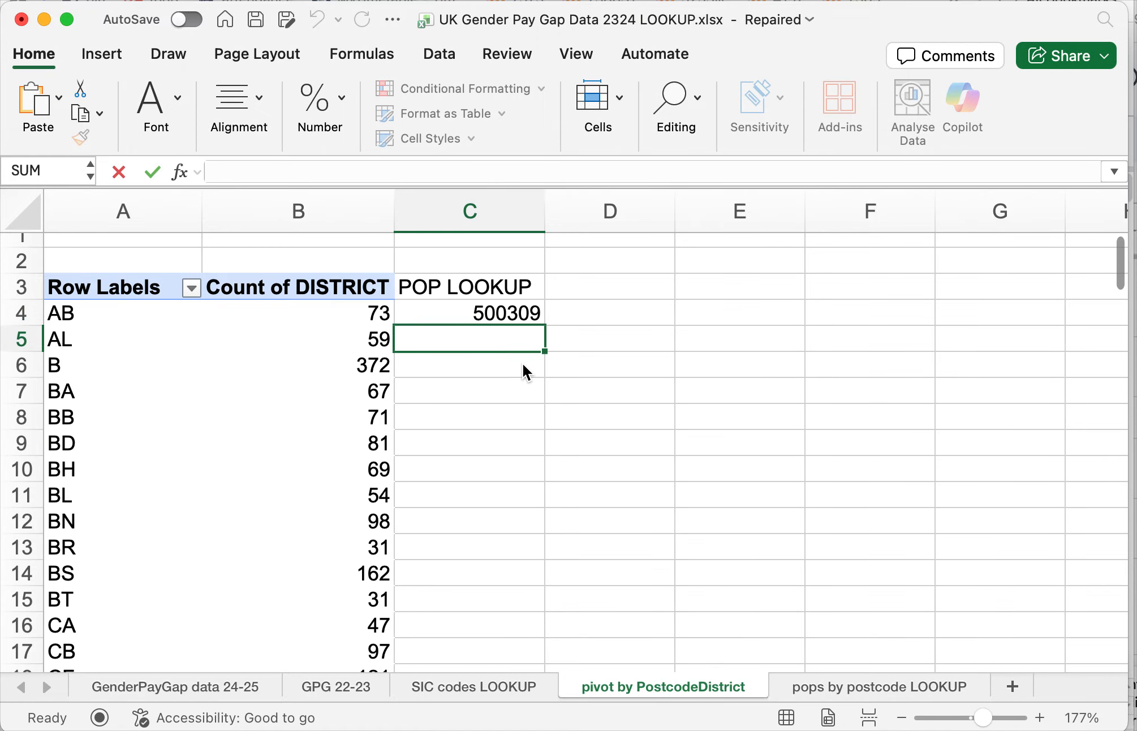
pyautogui.press('Up')
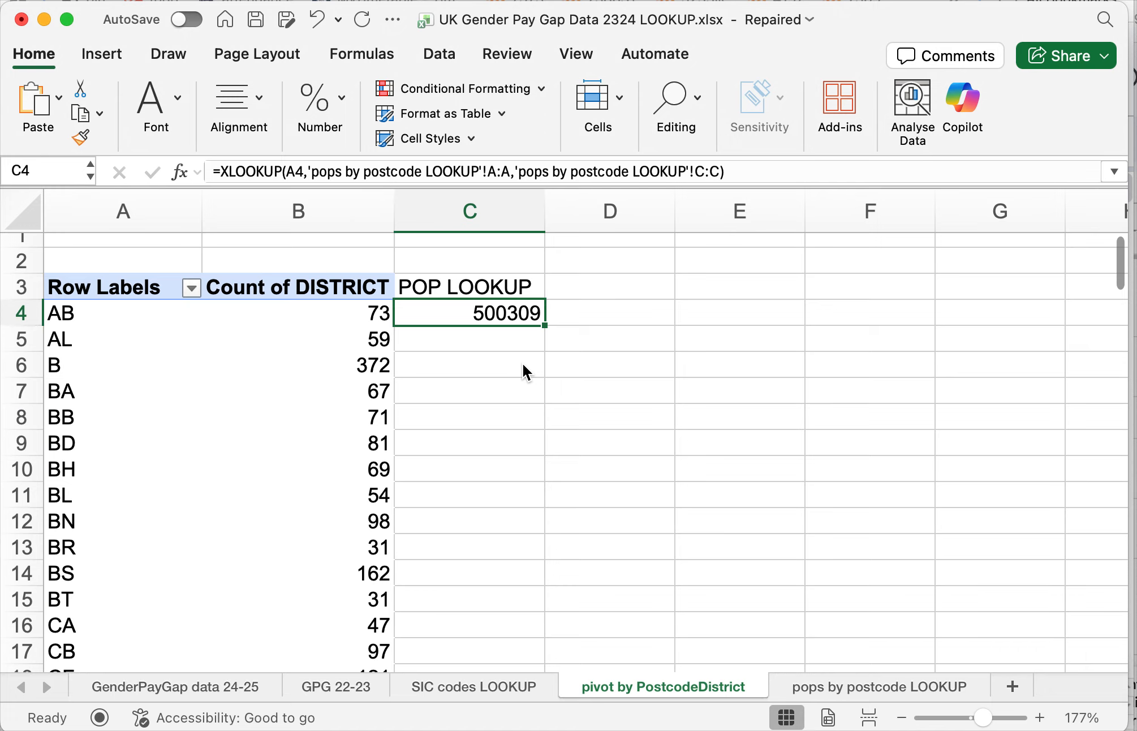
# - Begin an XLOOKUP formula in C5 with the AL district label in A5 as the lookup value
pyautogui.press('Down')
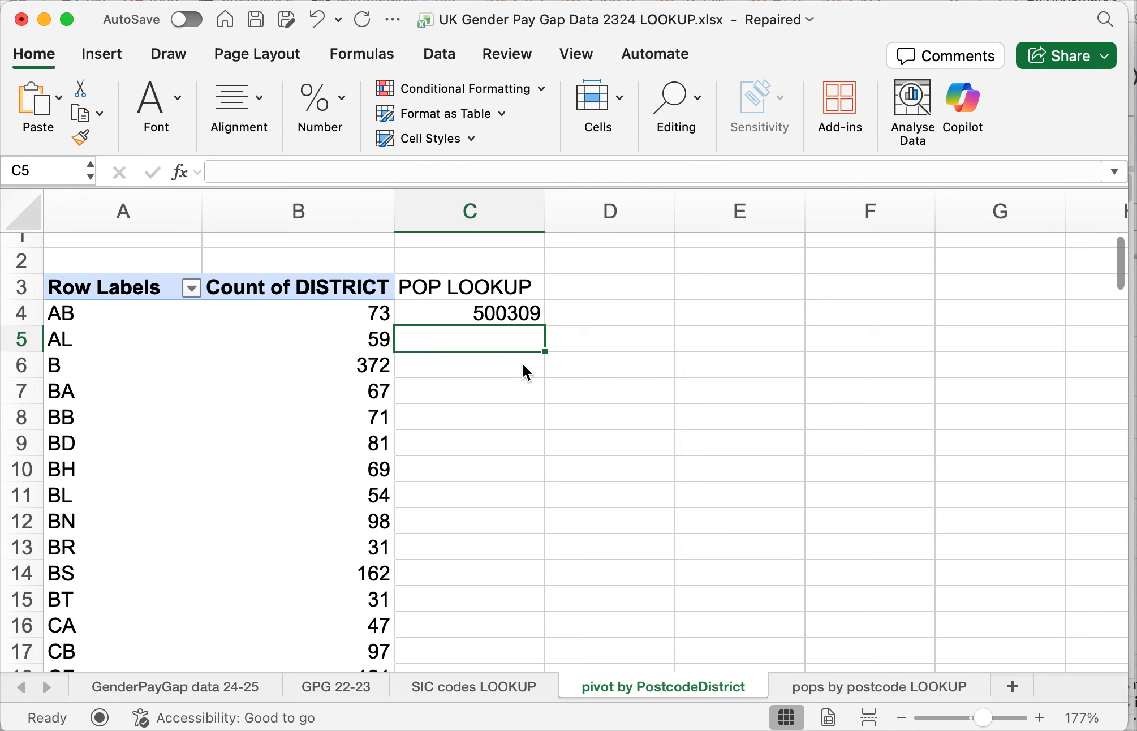
pyautogui.write('=')
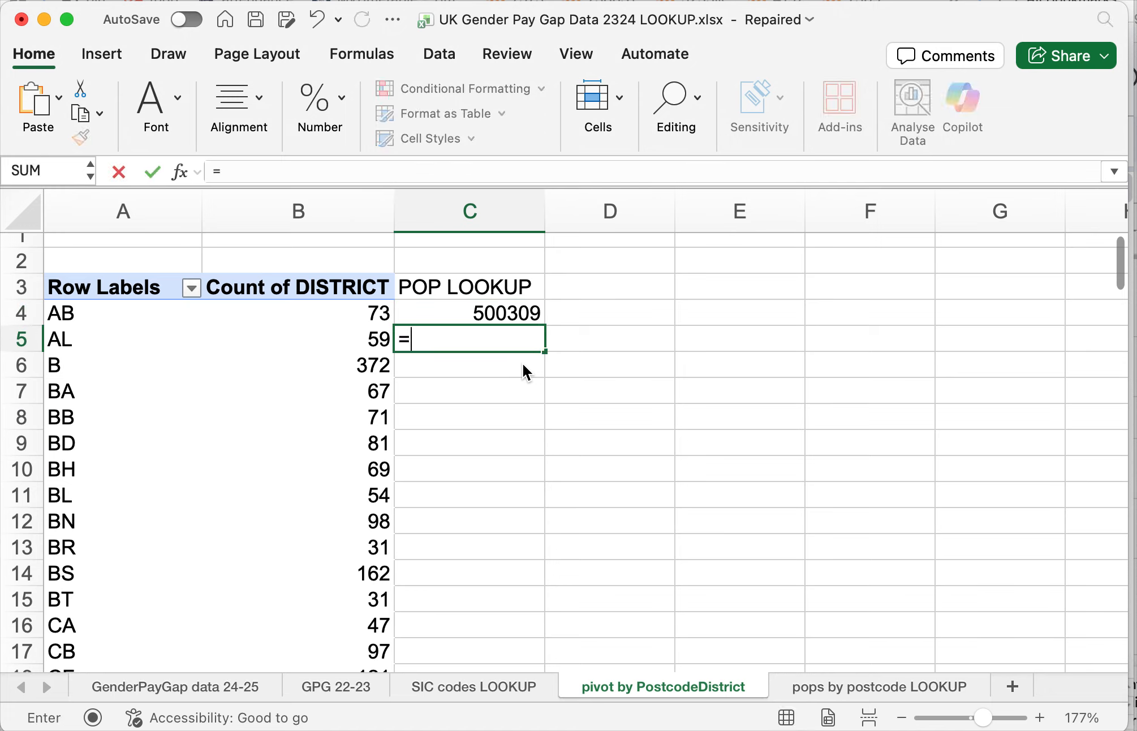
pyautogui.write('xl')
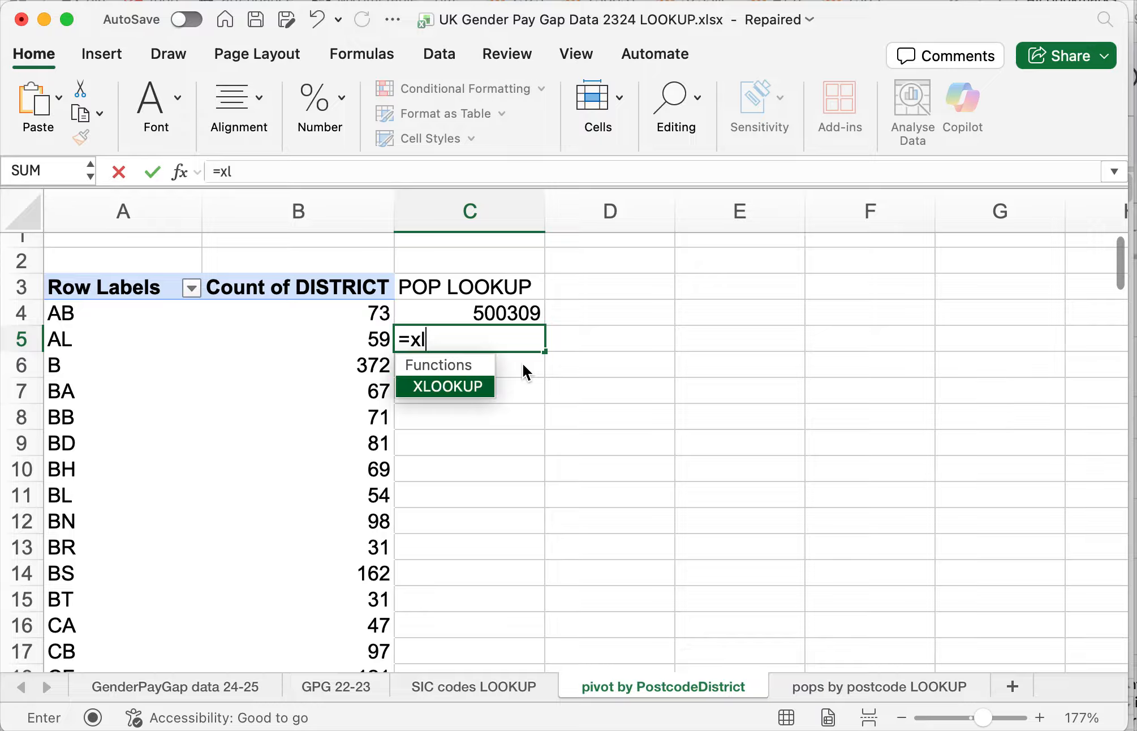
pyautogui.write('ookup')
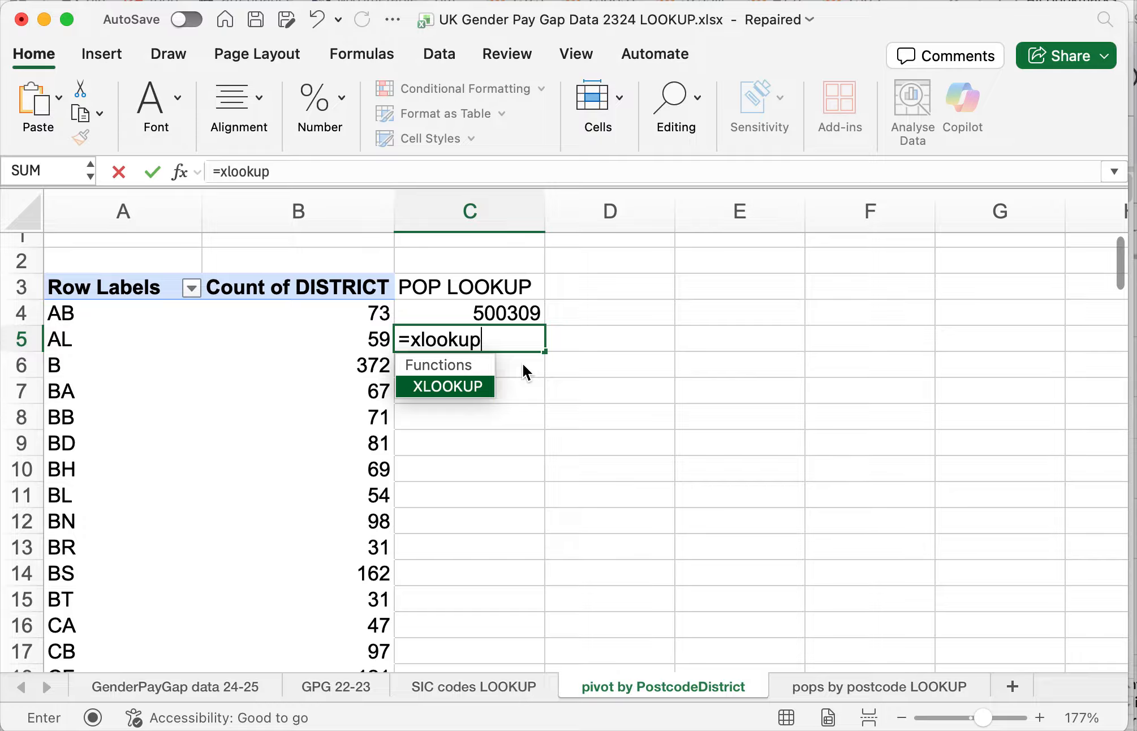
pyautogui.write('(')
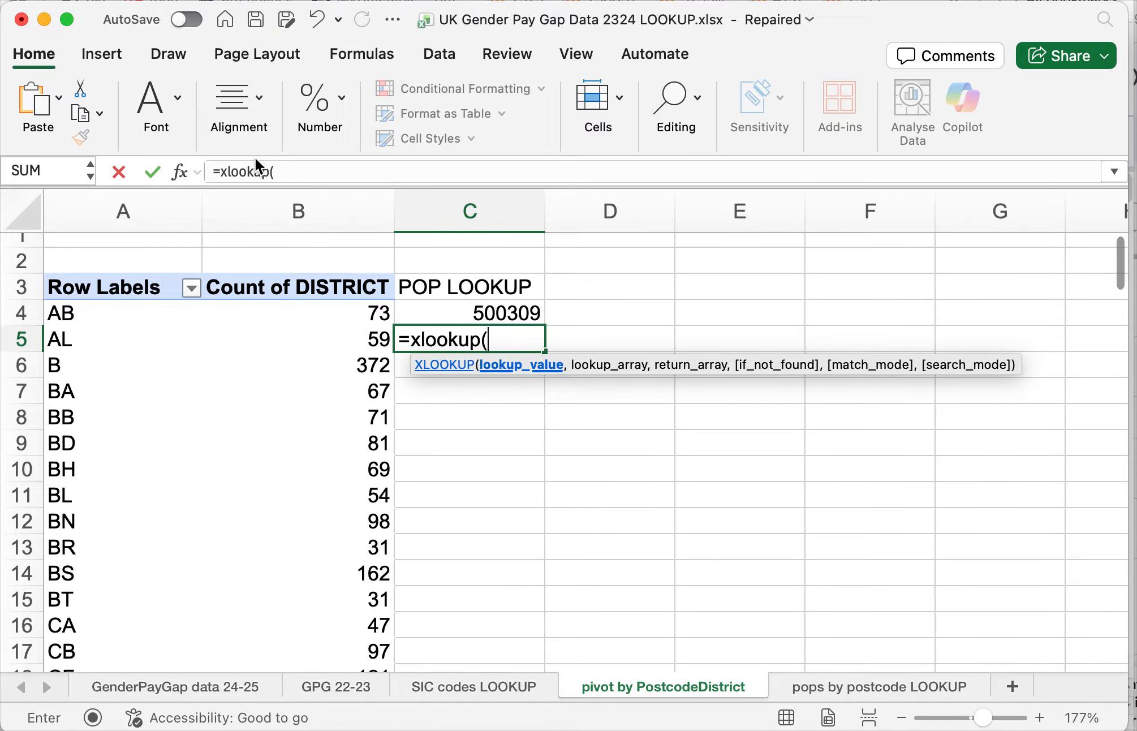
pyautogui.click(119, 340)
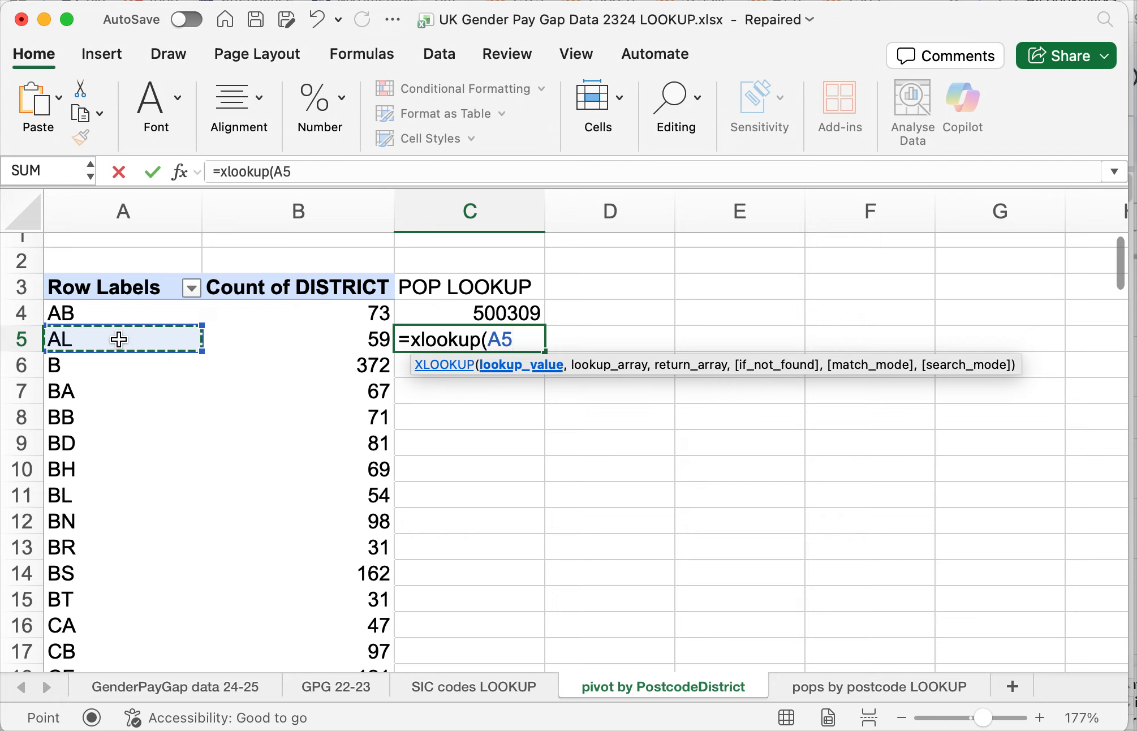
pyautogui.write(',')
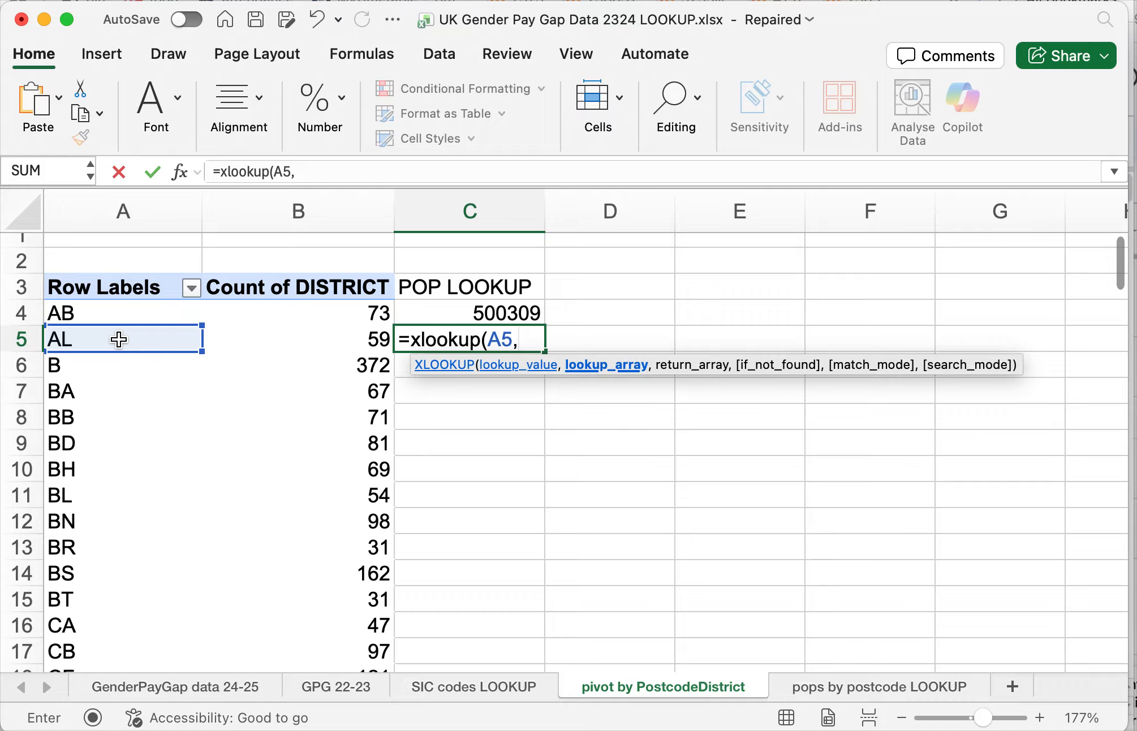
pyautogui.press('BackSpace')
pyautogui.press('BackSpace')
pyautogui.press('BackSpace')
pyautogui.write('A5,')
# - Complete the XLOOKUP with the pops by postcode LOOKUP sheet's column A:A as lookup array and population column C:C as return array
pyautogui.click(867, 685)
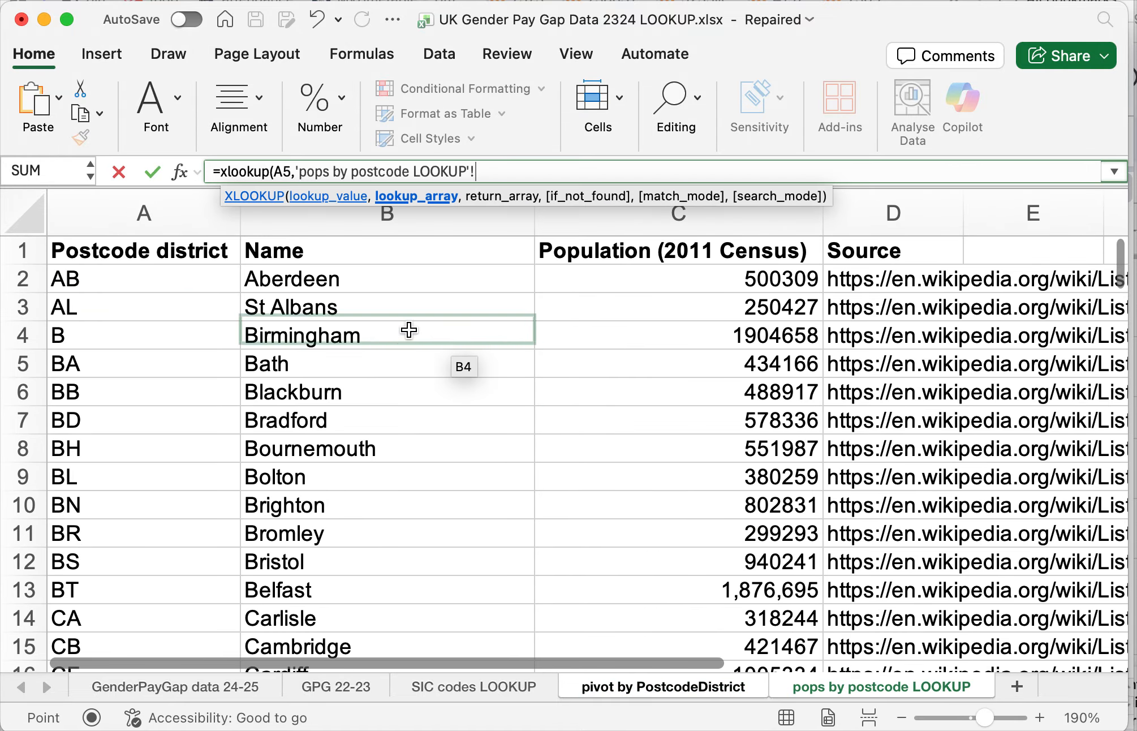
pyautogui.click(169, 218)
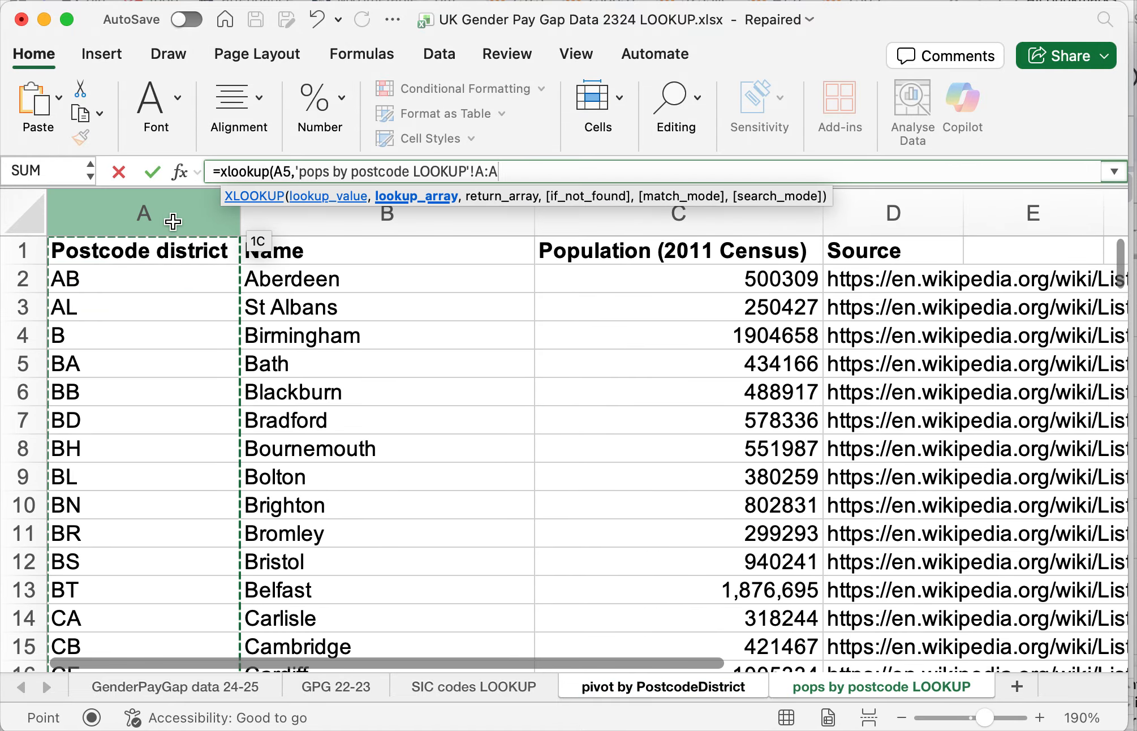
pyautogui.write(',')
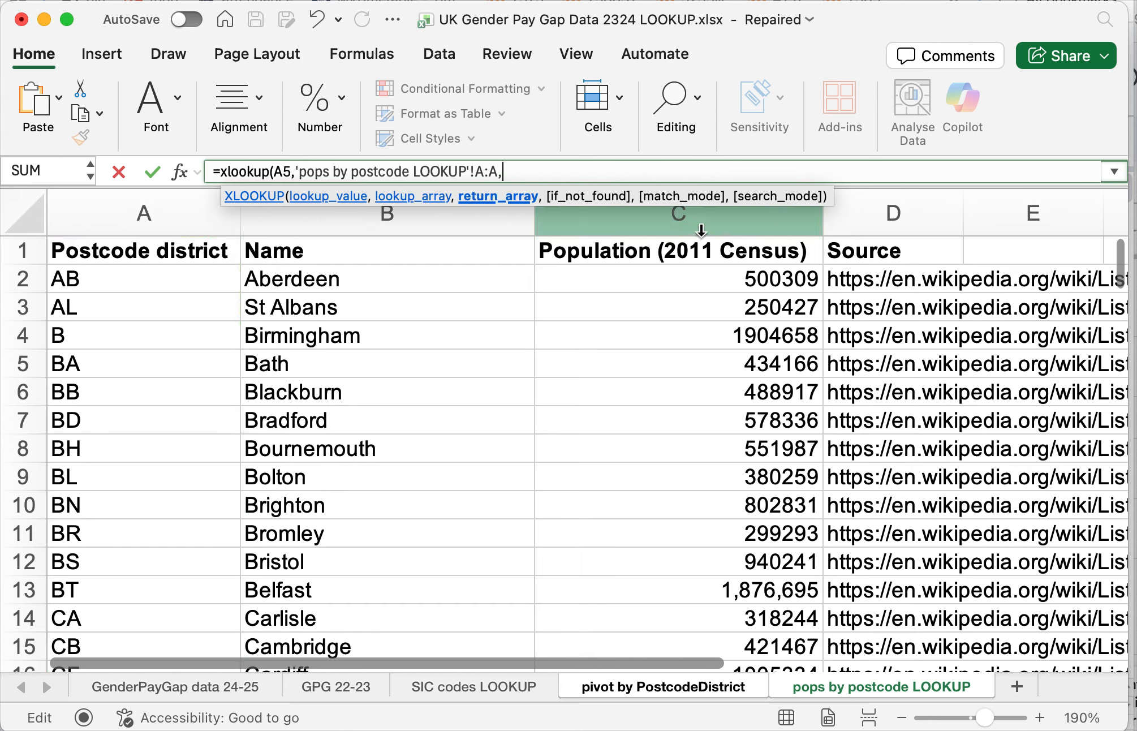
pyautogui.click(692, 218)
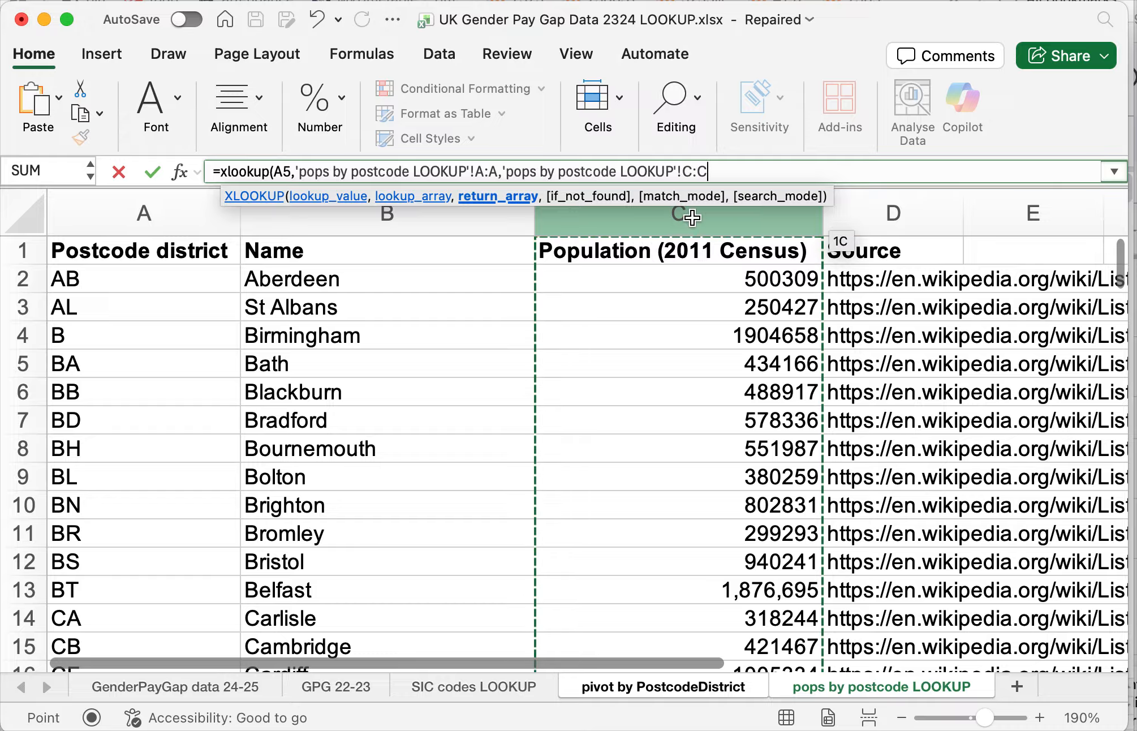
pyautogui.write(')')
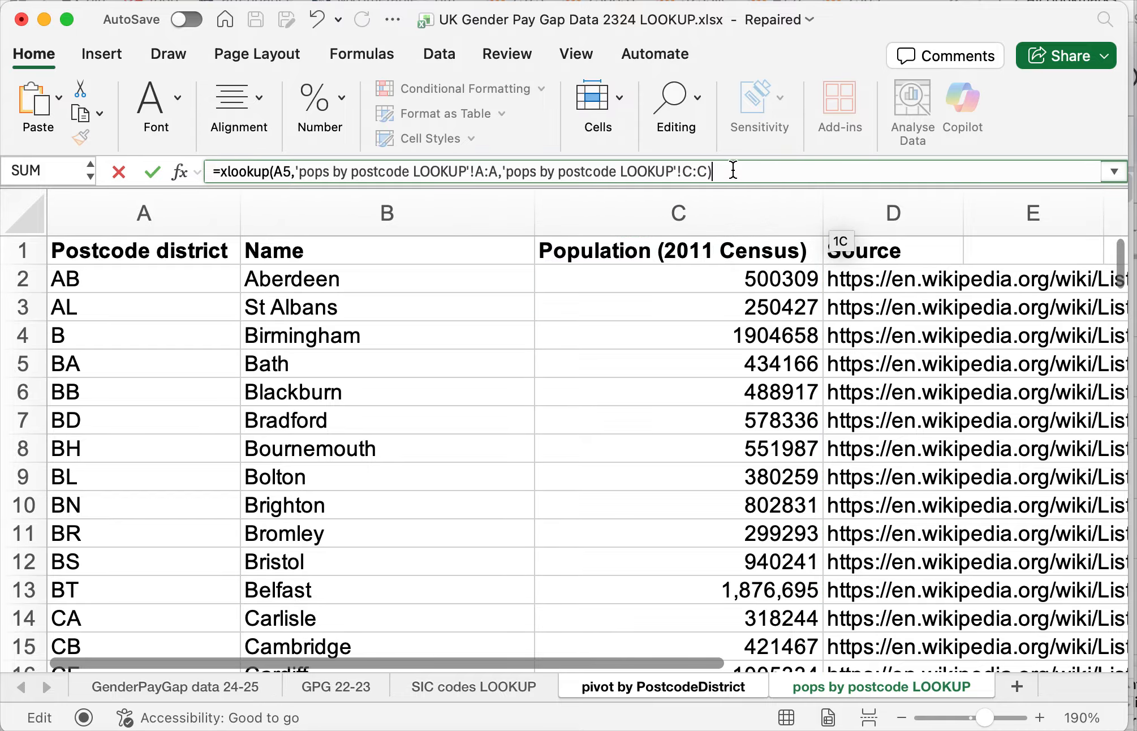
pyautogui.press('Return')
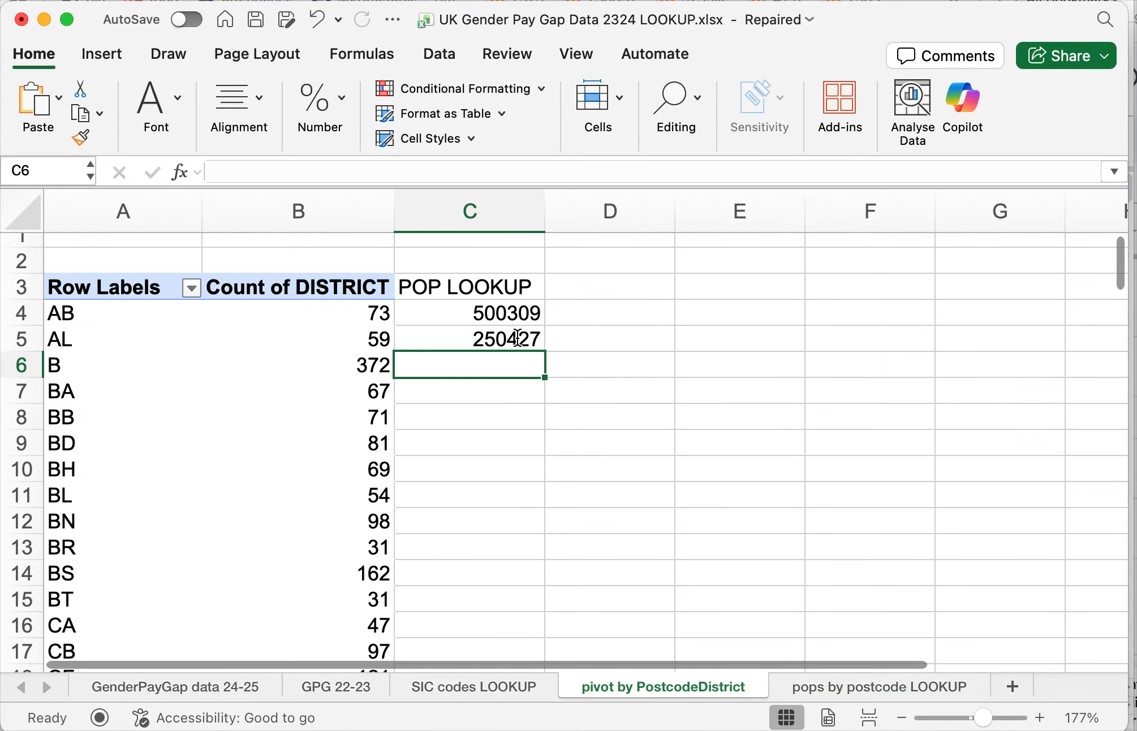
# - Fill the C5 XLOOKUP formula down the POP LOOKUP column and check its end
pyautogui.click(518, 340)
pyautogui.doubleClick(544, 351)
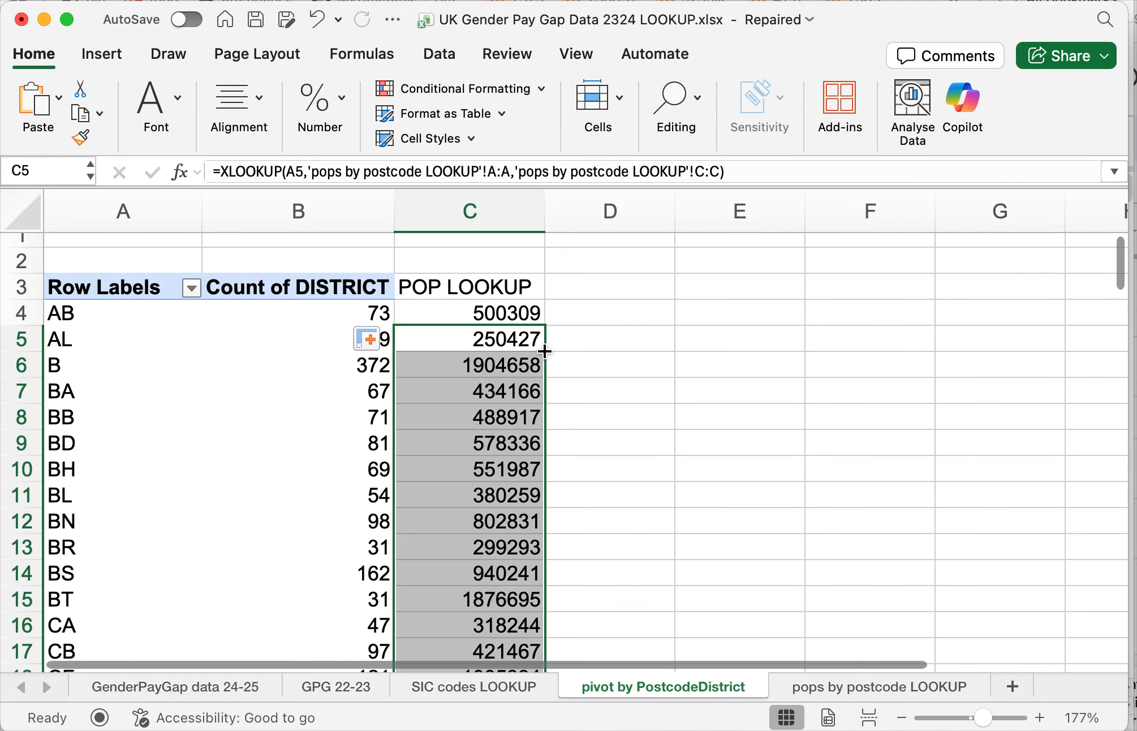
pyautogui.click(513, 409)
pyautogui.press('super+Down')
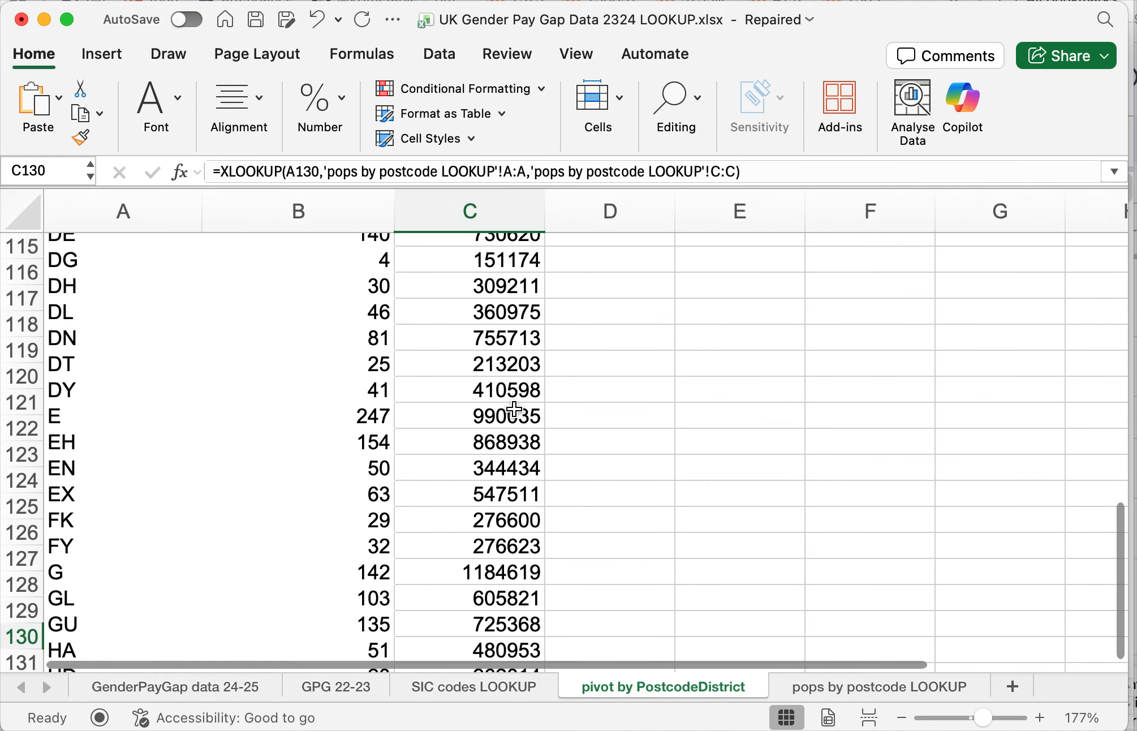
pyautogui.press('super+Up')
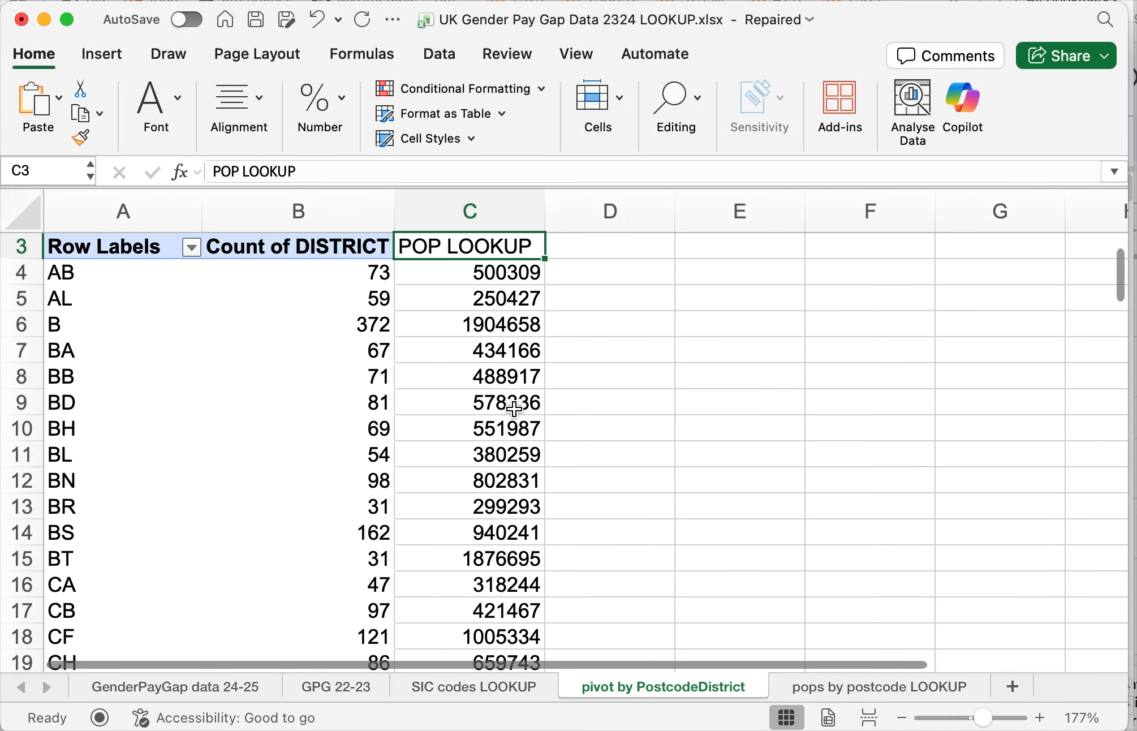
# - Start a formula in D4 pointing at the AB district count, and delete the inserted GETPIVOTDATA reference after the equals sign
pyautogui.press('Right')
pyautogui.press('Down')
pyautogui.press('Up')
pyautogui.press('Up')
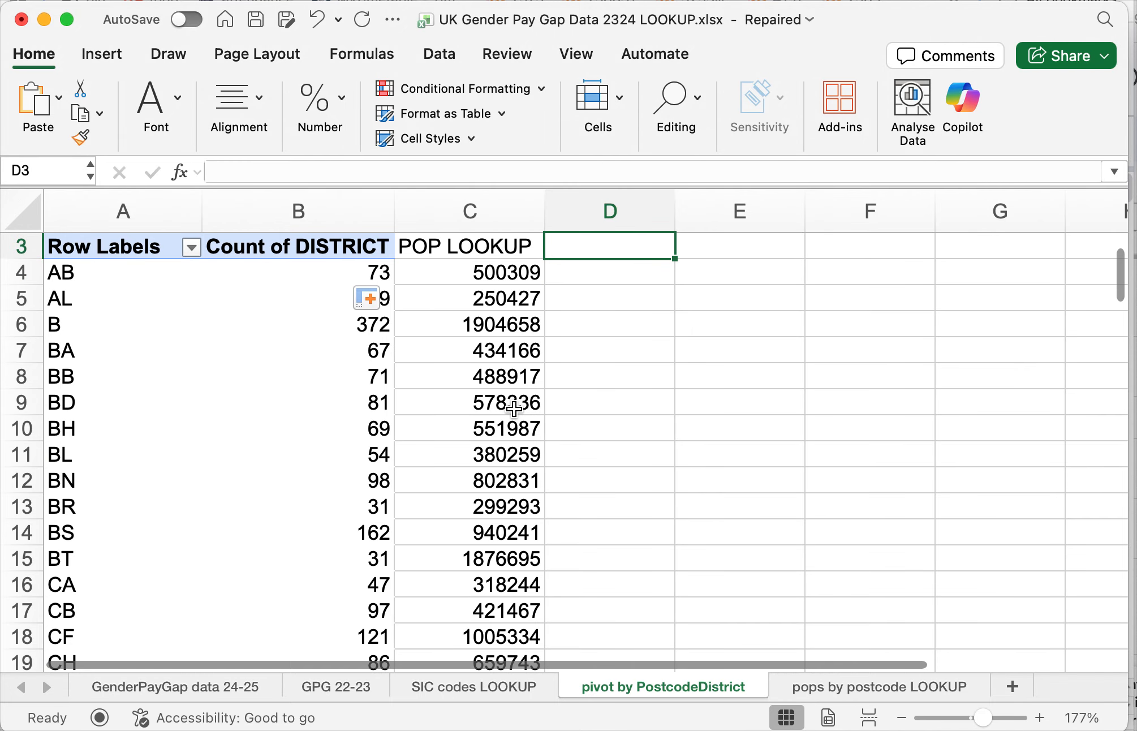
pyautogui.press('Down')
pyautogui.press('Down')
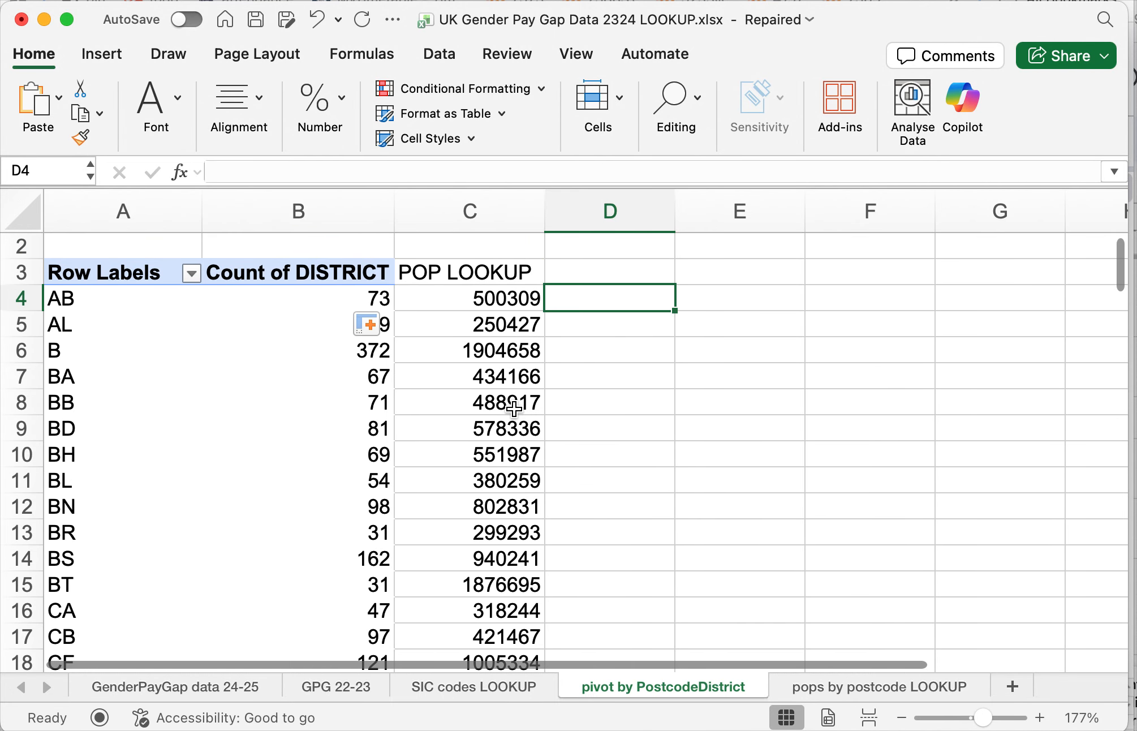
pyautogui.write('=')
pyautogui.press('Left')
pyautogui.press('Left')
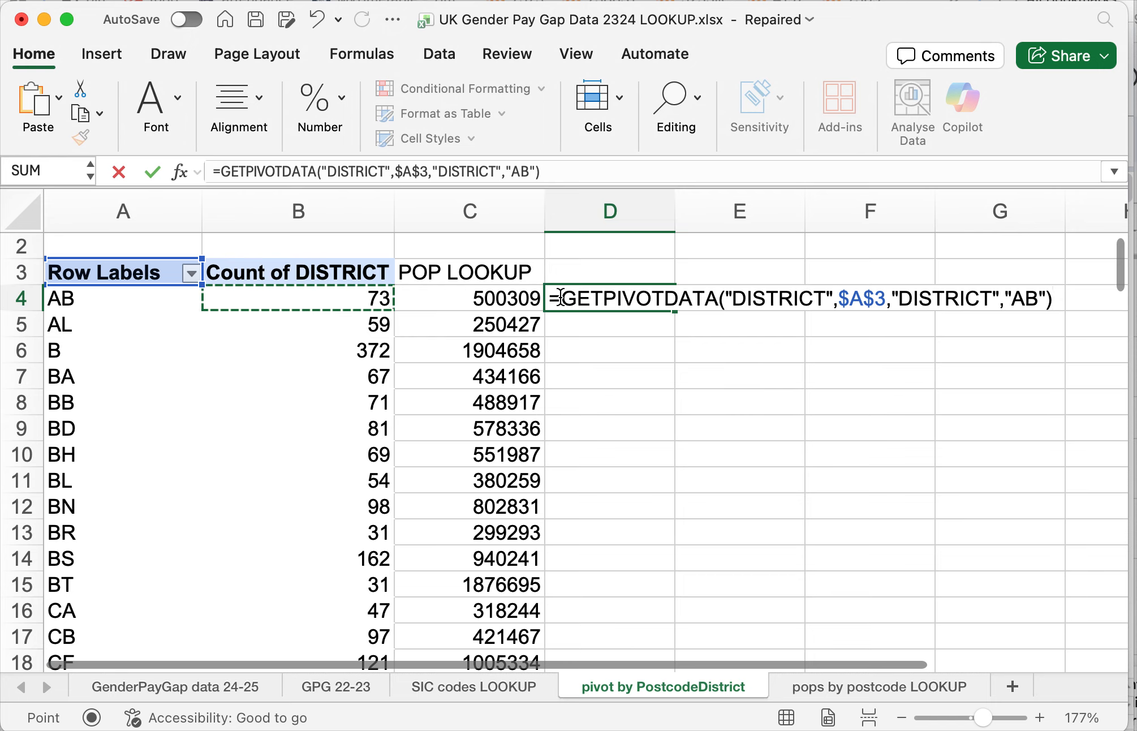
pyautogui.moveTo(559, 297); pyautogui.dragTo(1058, 314)
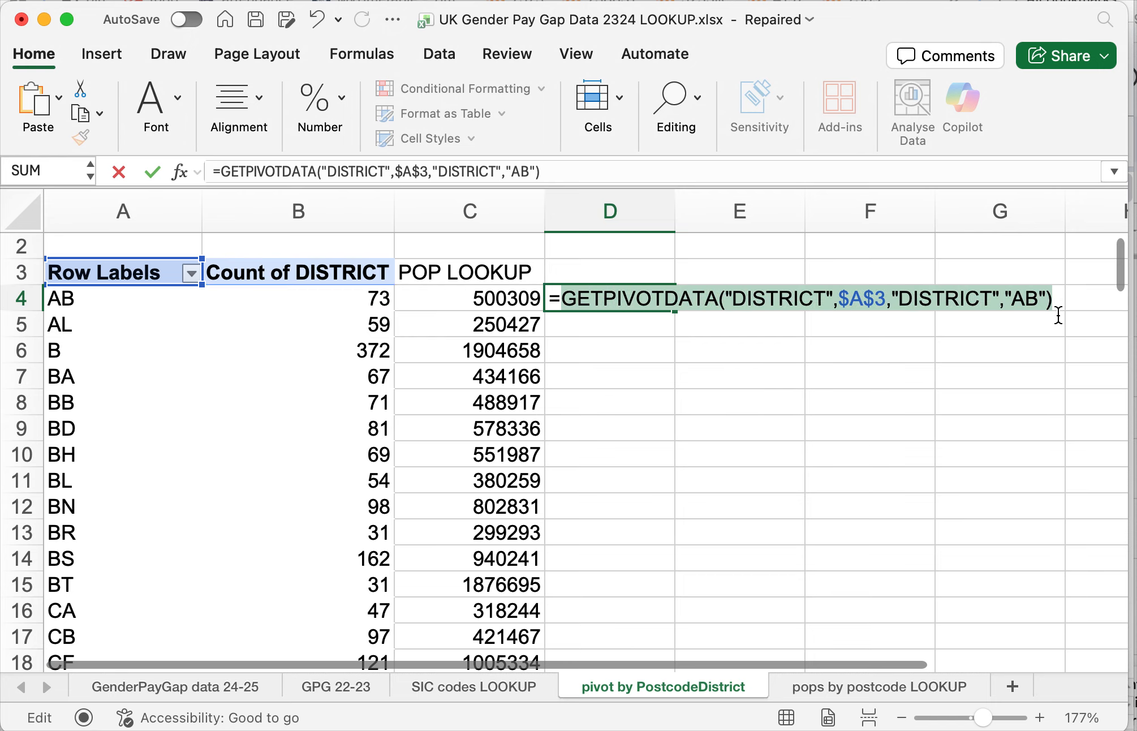
pyautogui.press('BackSpace')
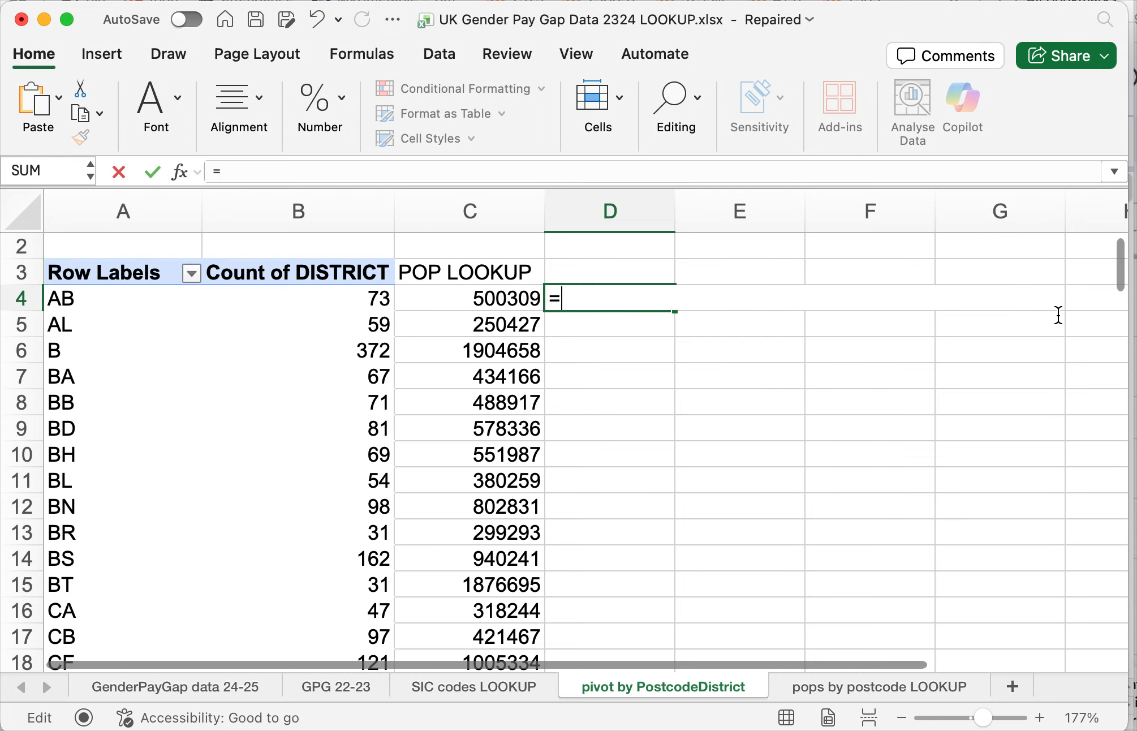
# - Complete the D4 formula as =B4/C4 to divide the AB district count by its population
pyautogui.write('B')
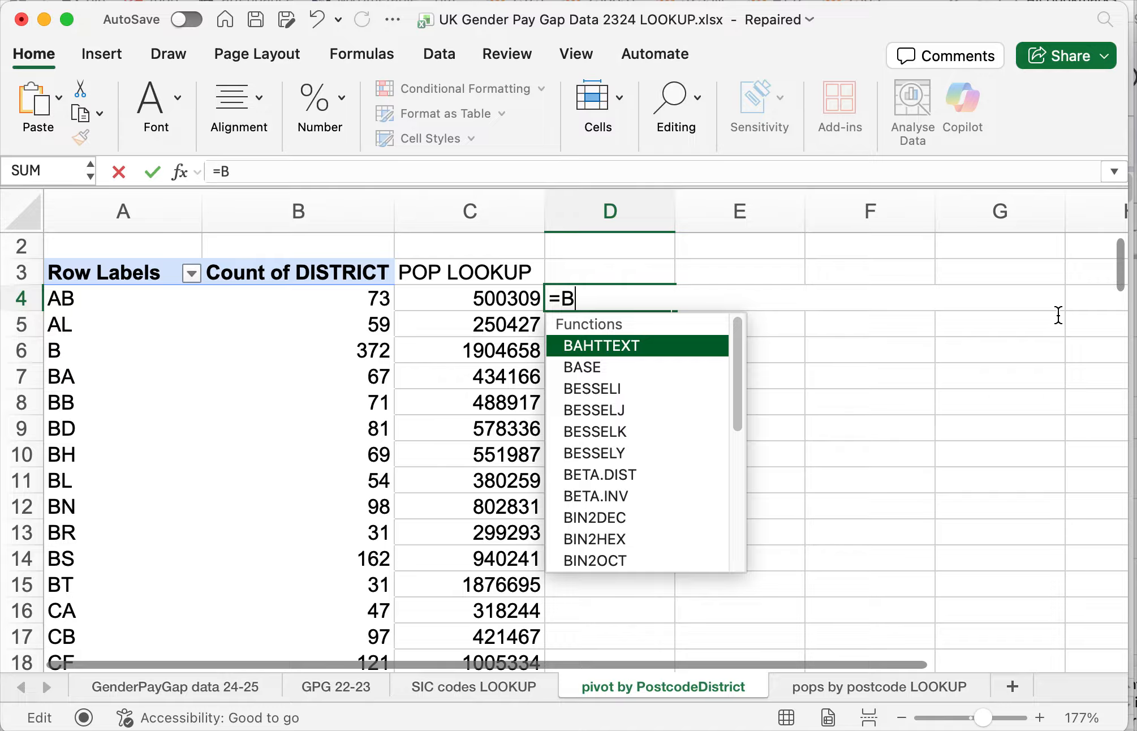
pyautogui.write('4')
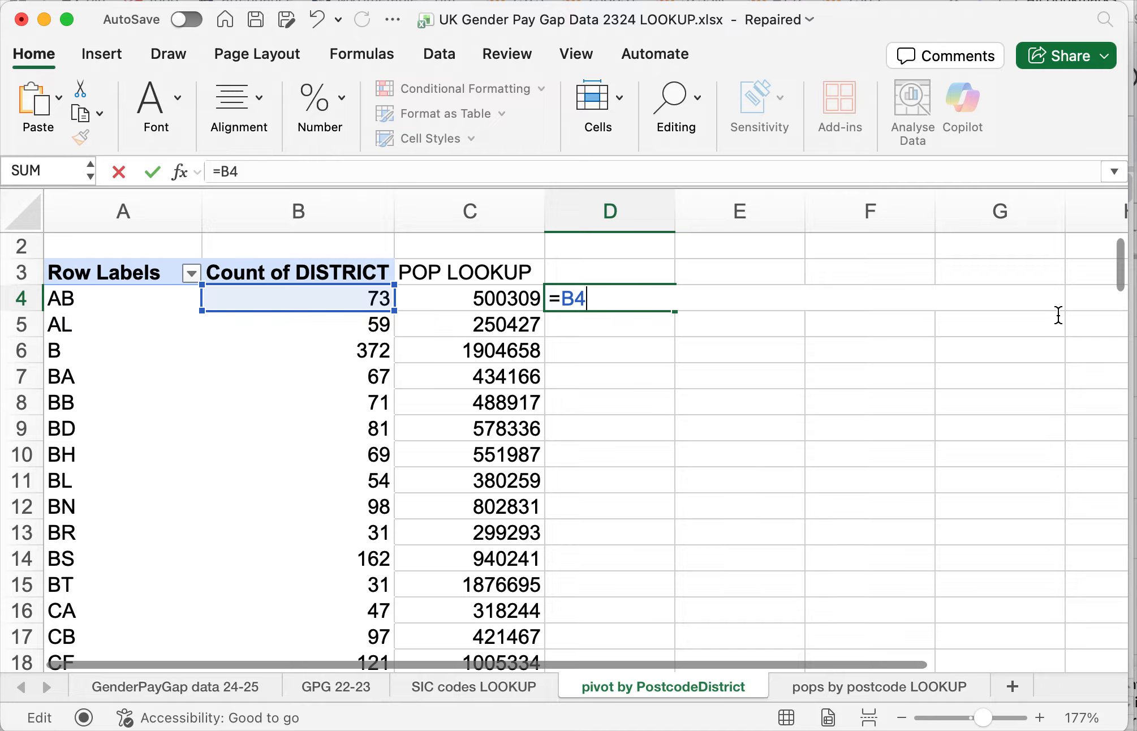
pyautogui.write('/')
pyautogui.click(505, 295)
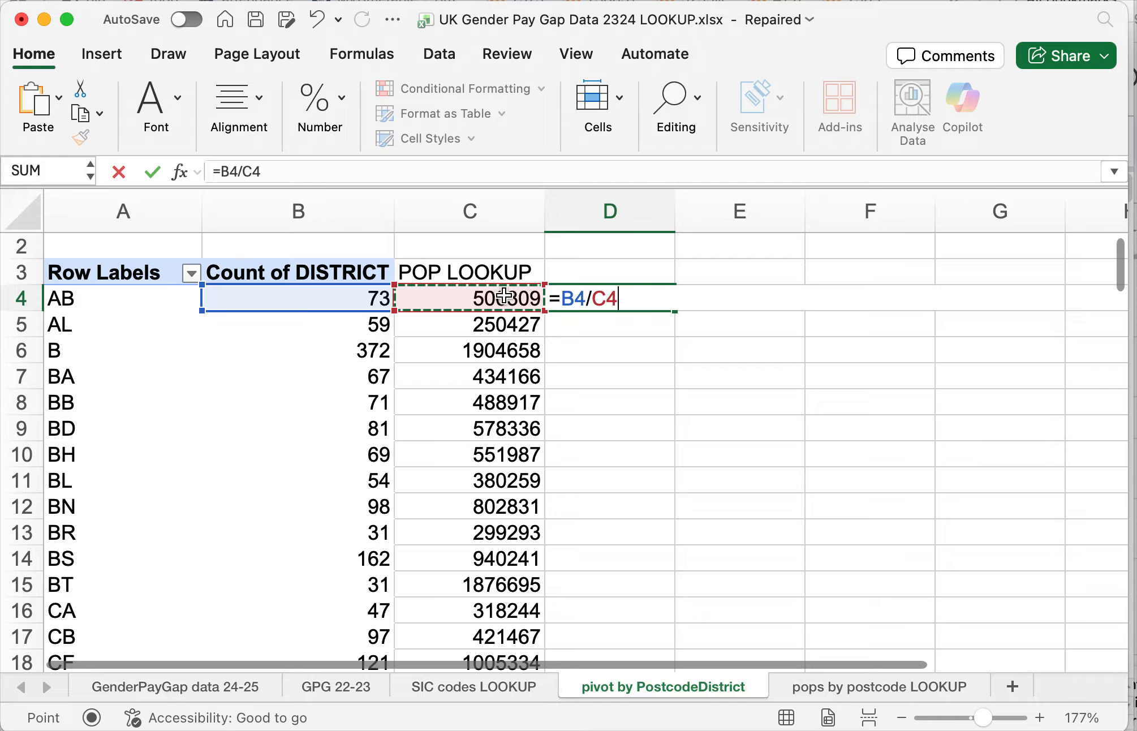
pyautogui.press('Return')
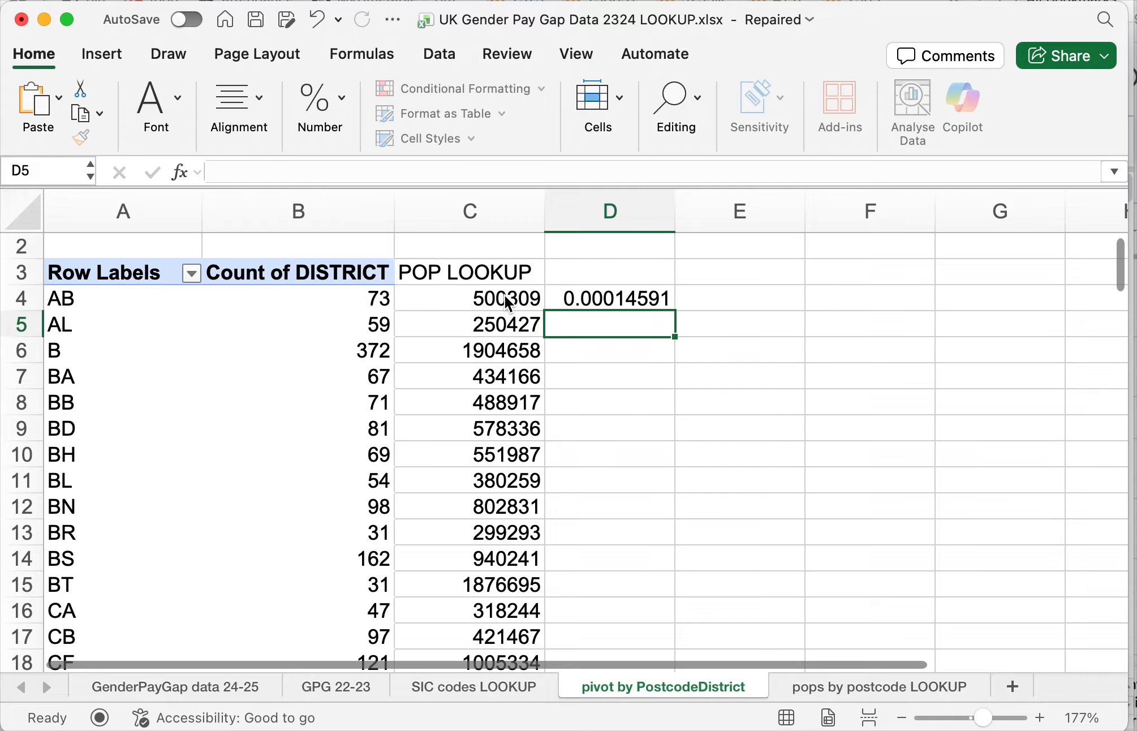
# - Label D3 as "Companies per person" and fill the D4 division formula down column D
pyautogui.press('Up')
pyautogui.press('Up')
pyautogui.write('Comp')
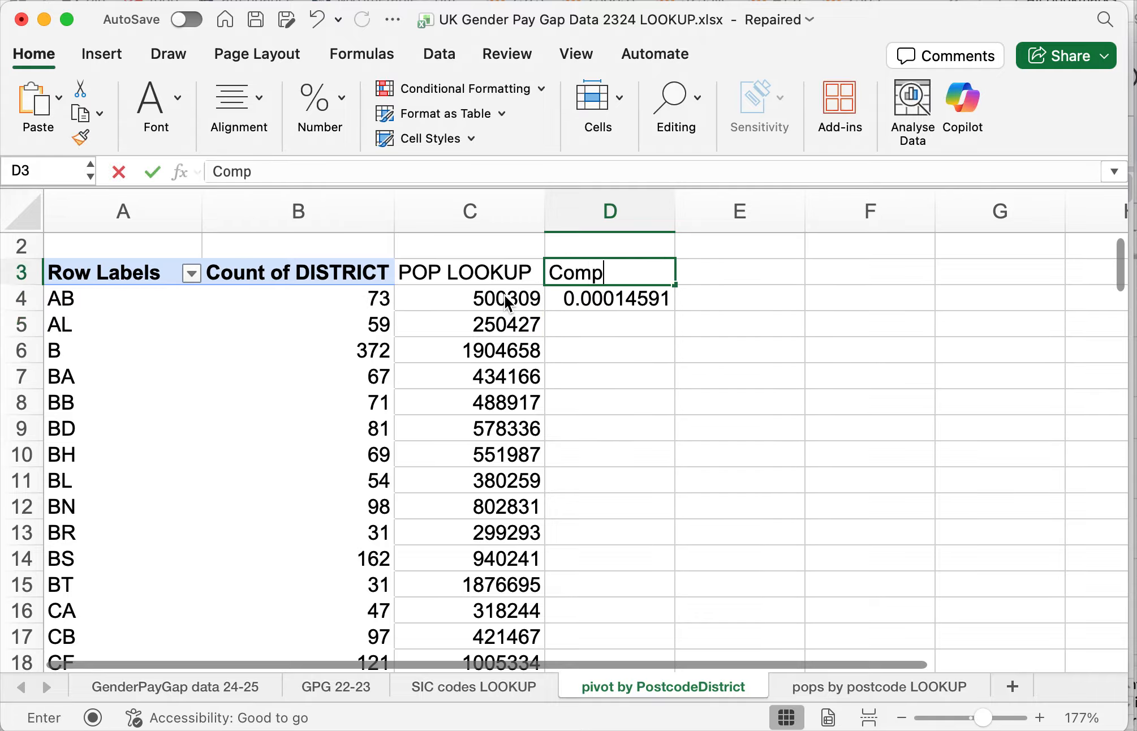
pyautogui.write('anies per person')
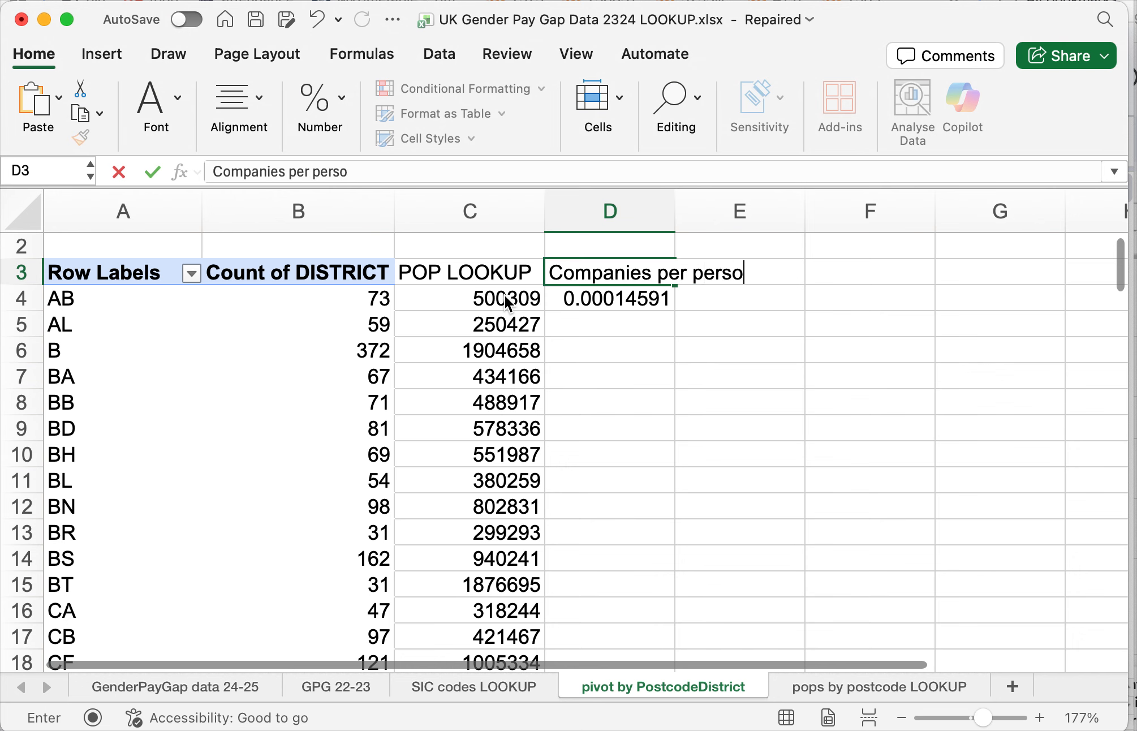
pyautogui.press('Return')
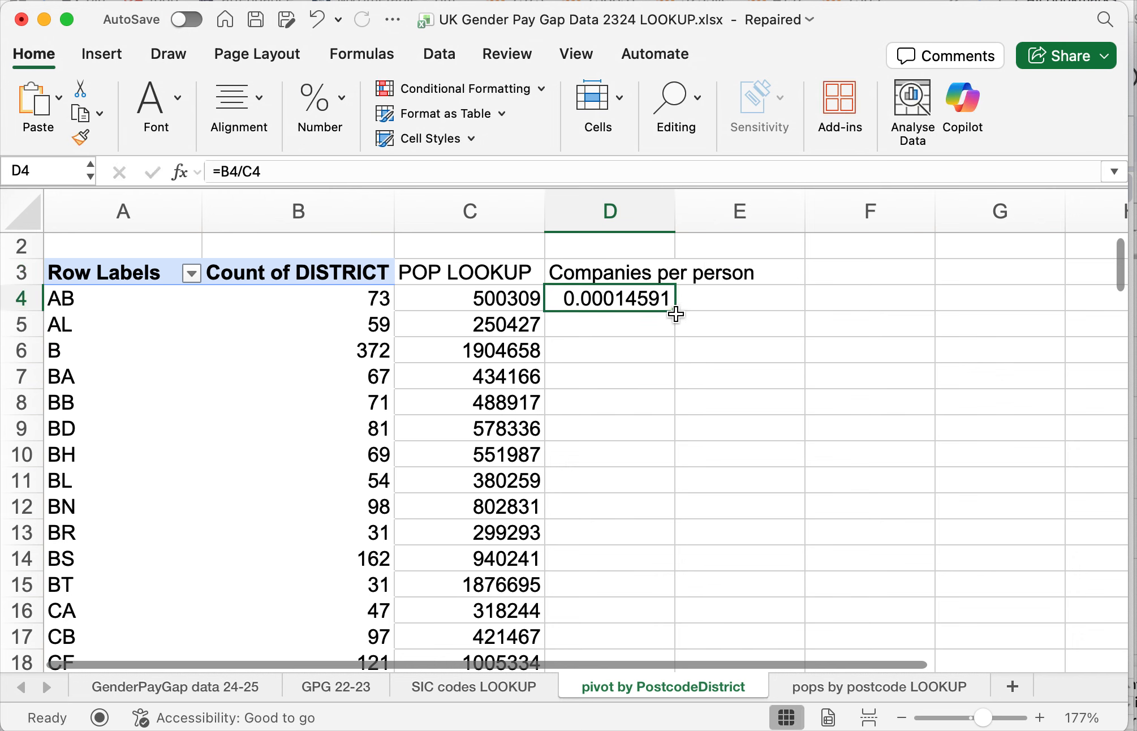
pyautogui.doubleClick(675, 312)
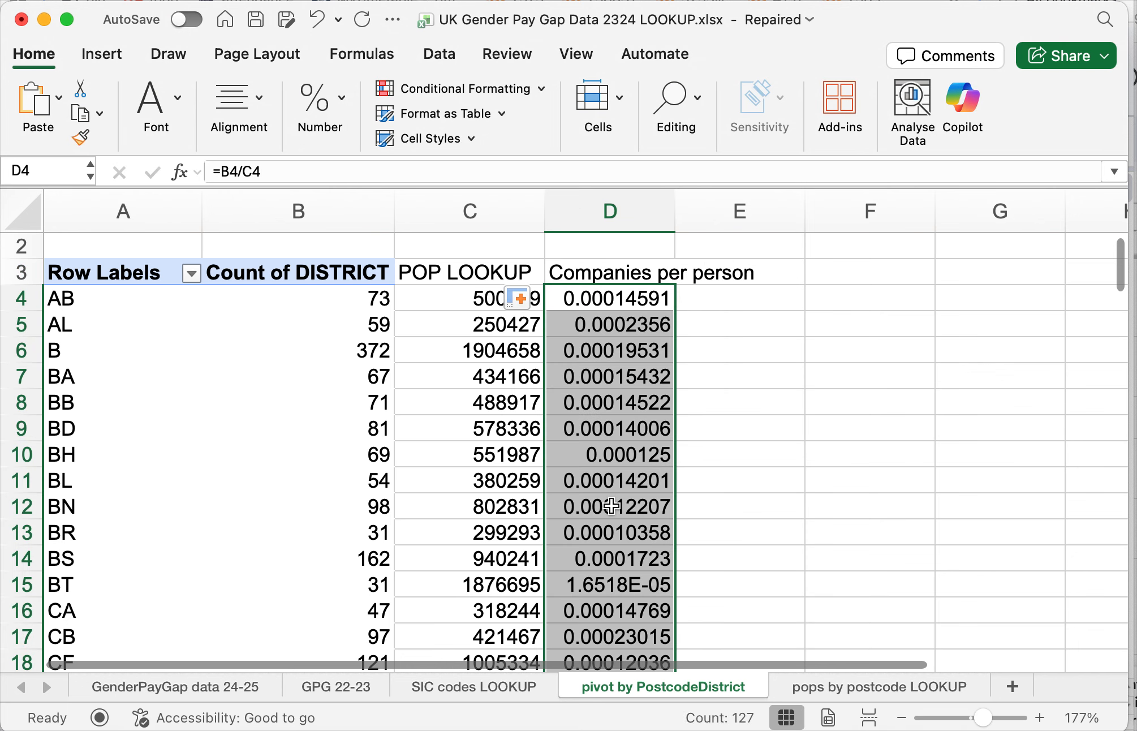
pyautogui.click(583, 329)
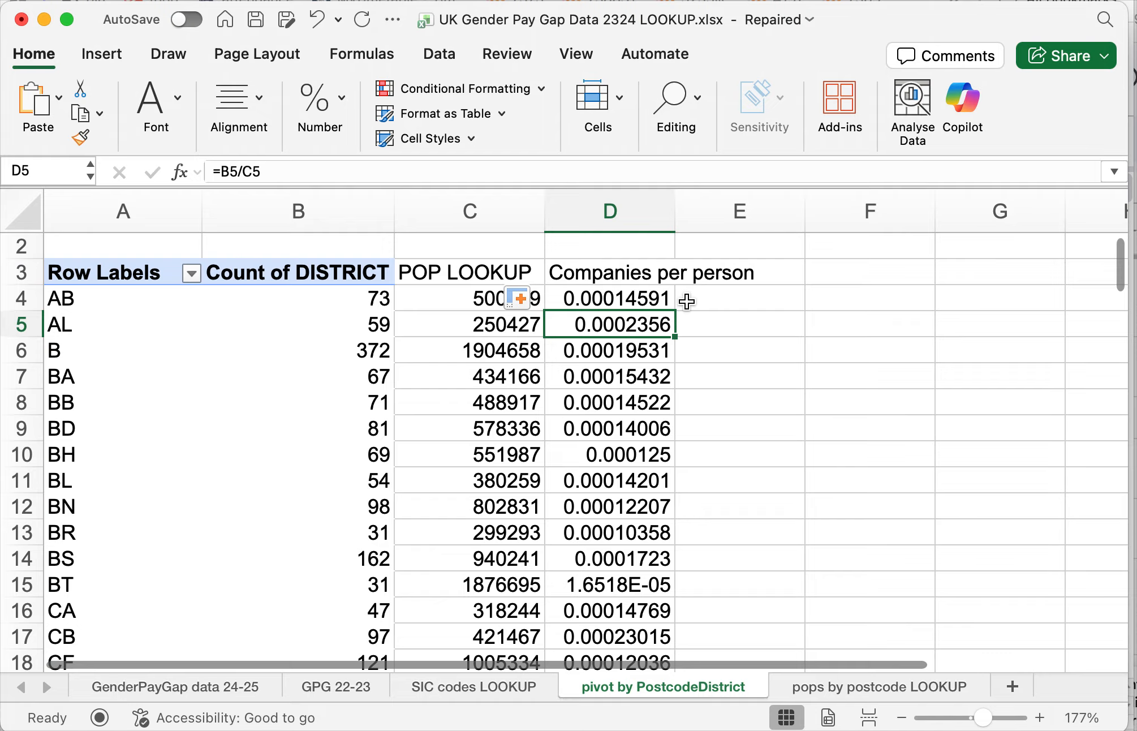
# - Enter the formula =D4*1000 in E4 to scale the AB companies-per-person rate
pyautogui.click(728, 300)
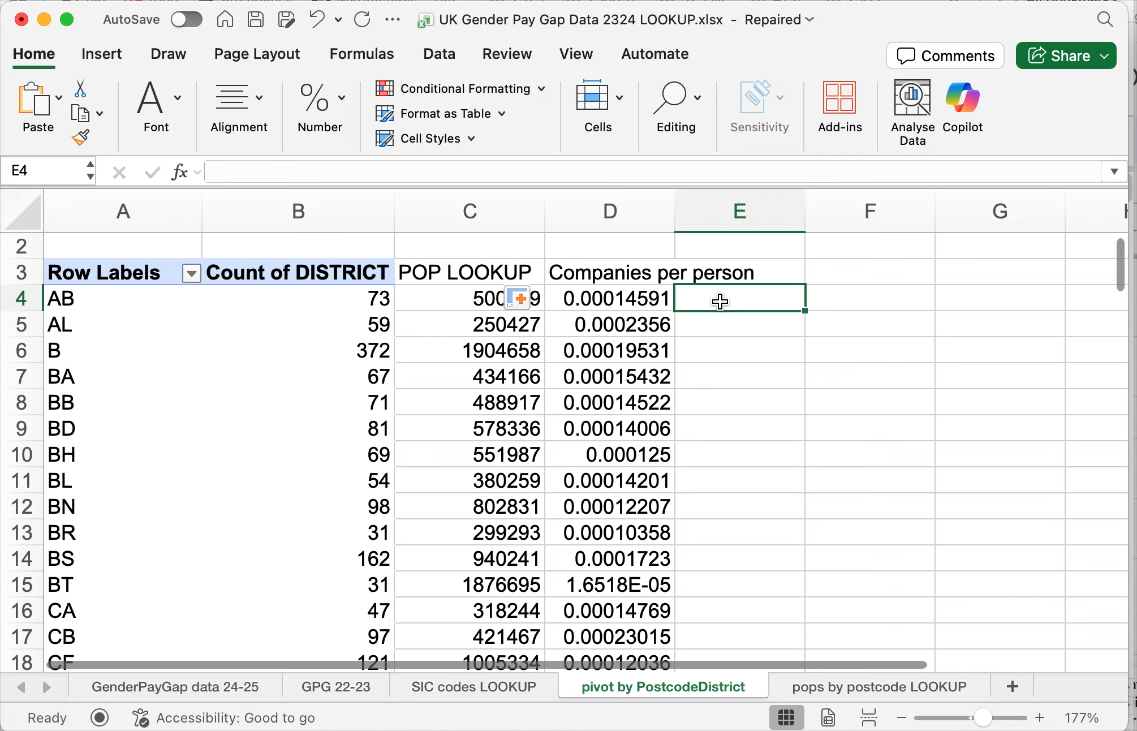
pyautogui.write('=')
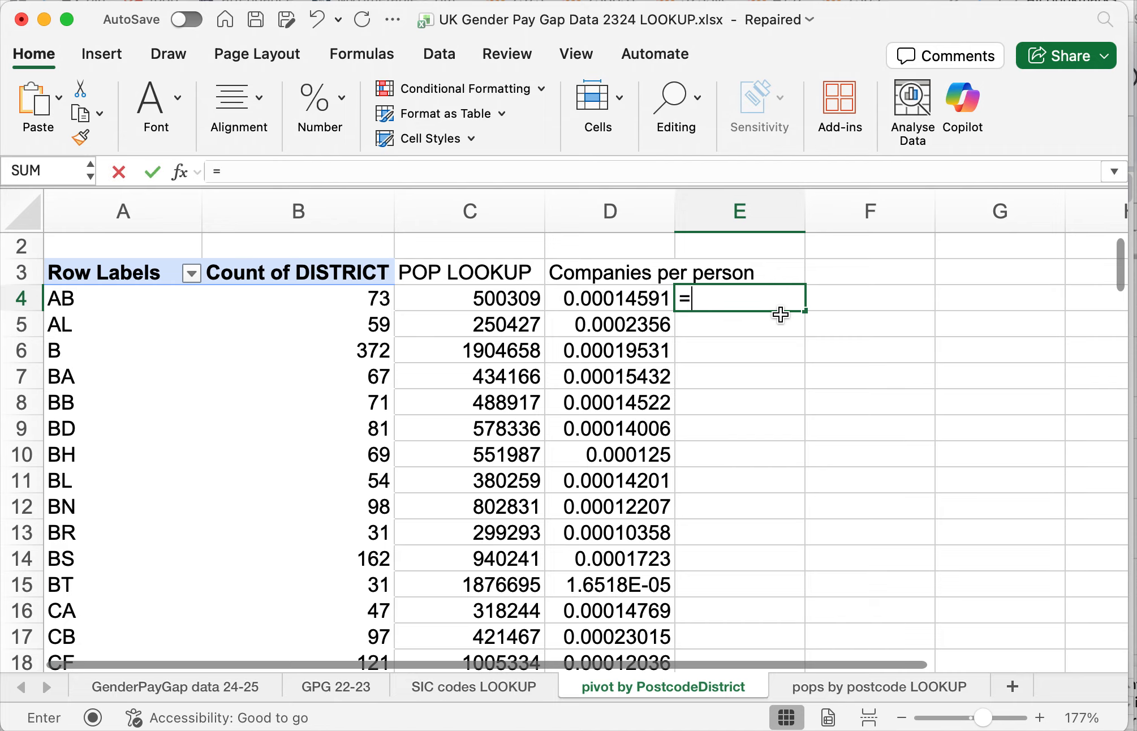
pyautogui.press('Left')
pyautogui.write('*')
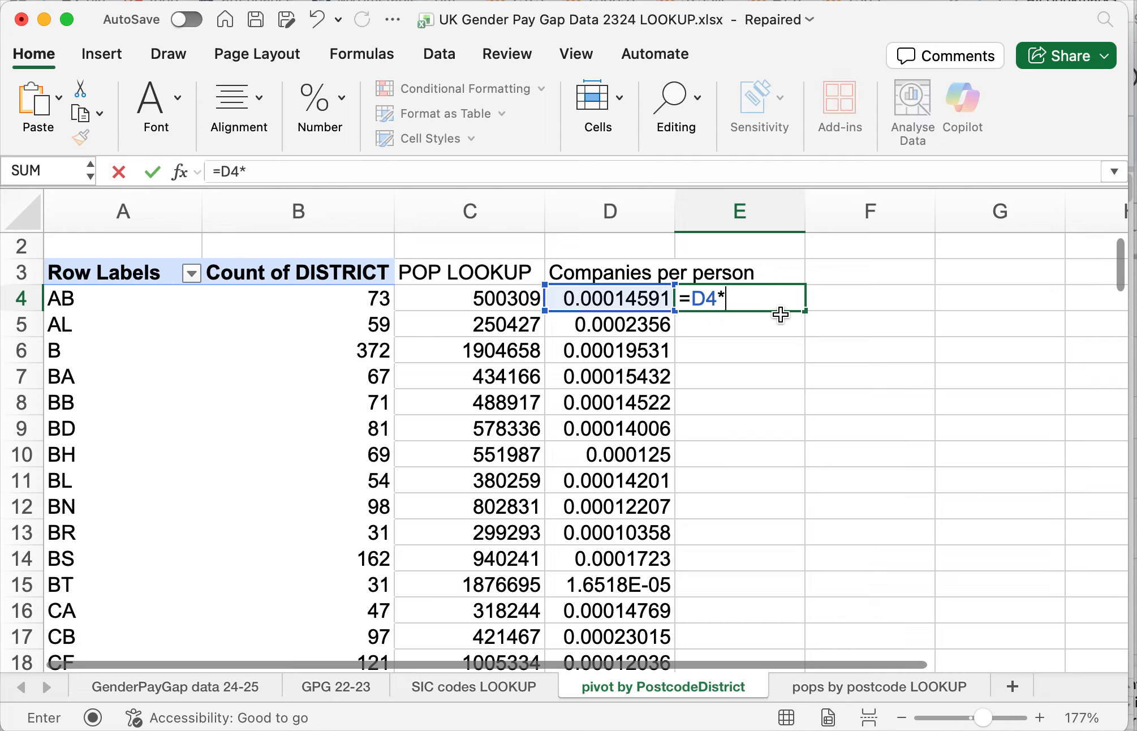
pyautogui.write('1000')
pyautogui.press('Return')
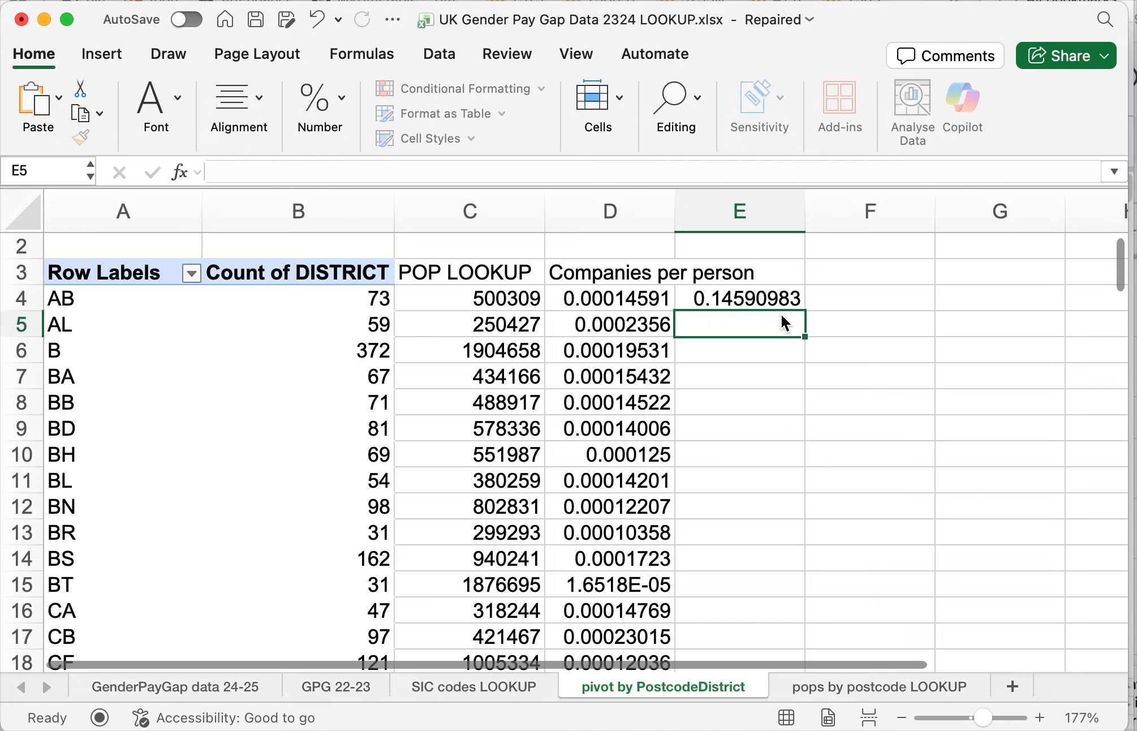
# - Raise the multiplier in the E4 formula to 1000000, and cut it back to 10000
pyautogui.press('Up')
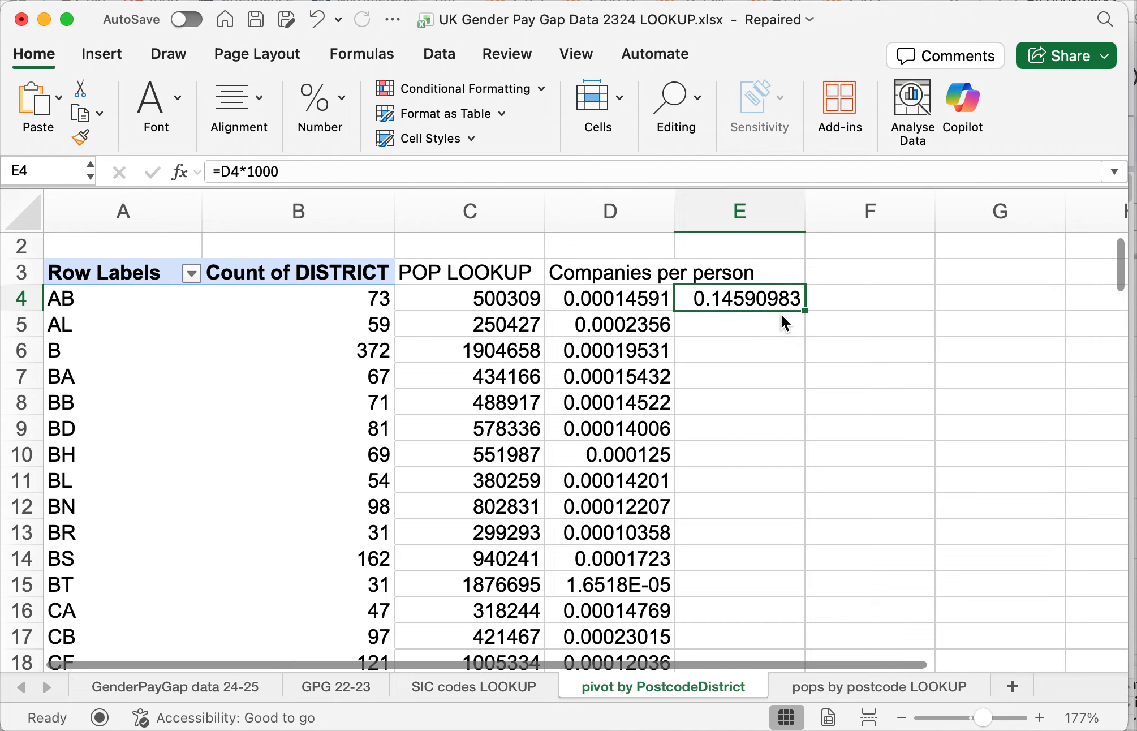
pyautogui.click(312, 172)
pyautogui.write('000')
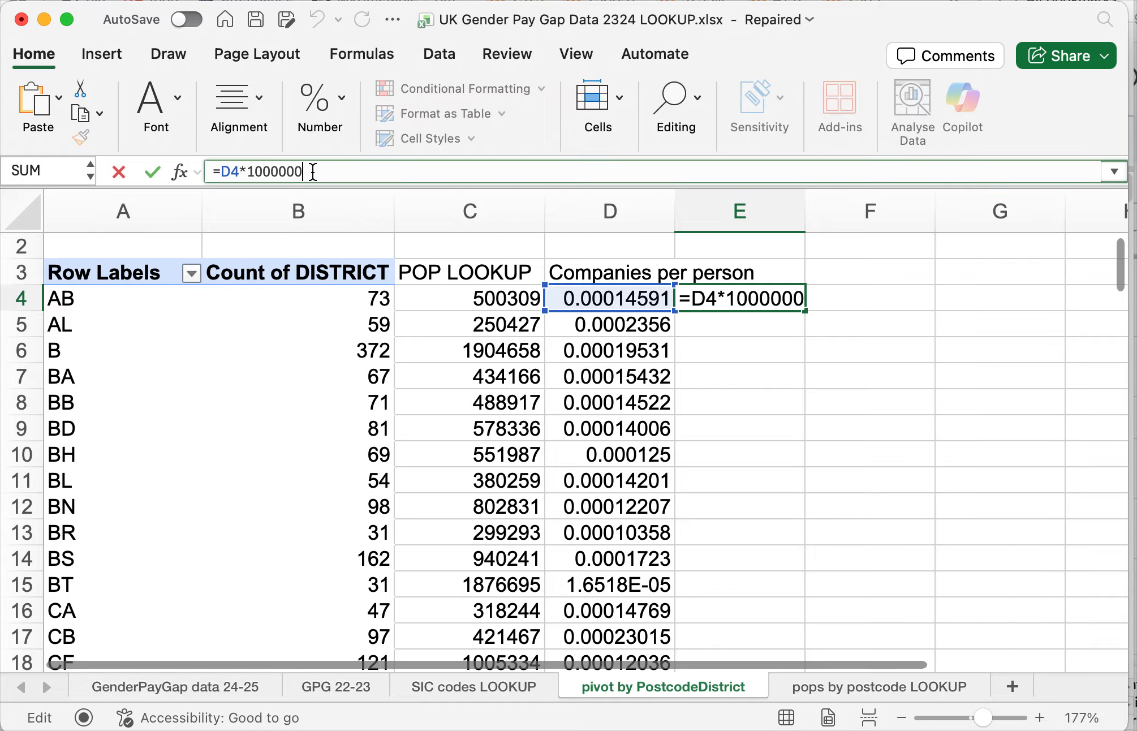
pyautogui.press('Return')
pyautogui.press('Up')
pyautogui.click(312, 172)
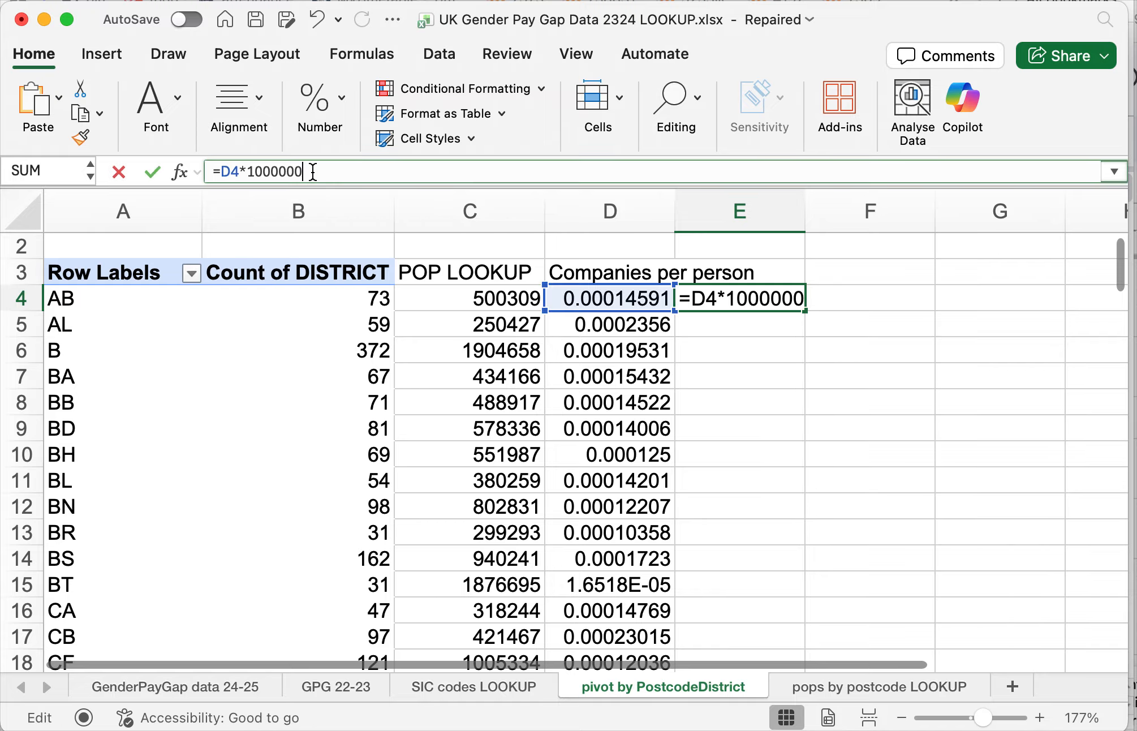
pyautogui.press('BackSpace')
pyautogui.press('BackSpace')
pyautogui.press('Return')
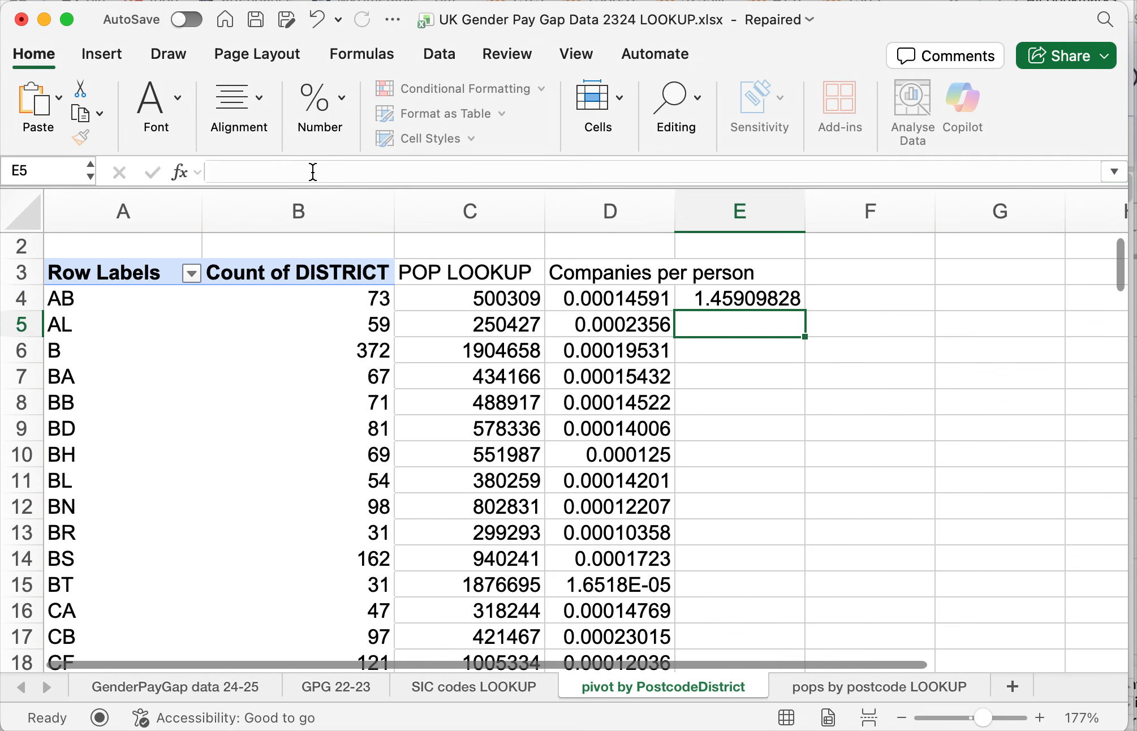
# - Fill the E4 formula down column E and check the scaled rates for AL and CB
pyautogui.press('Up')
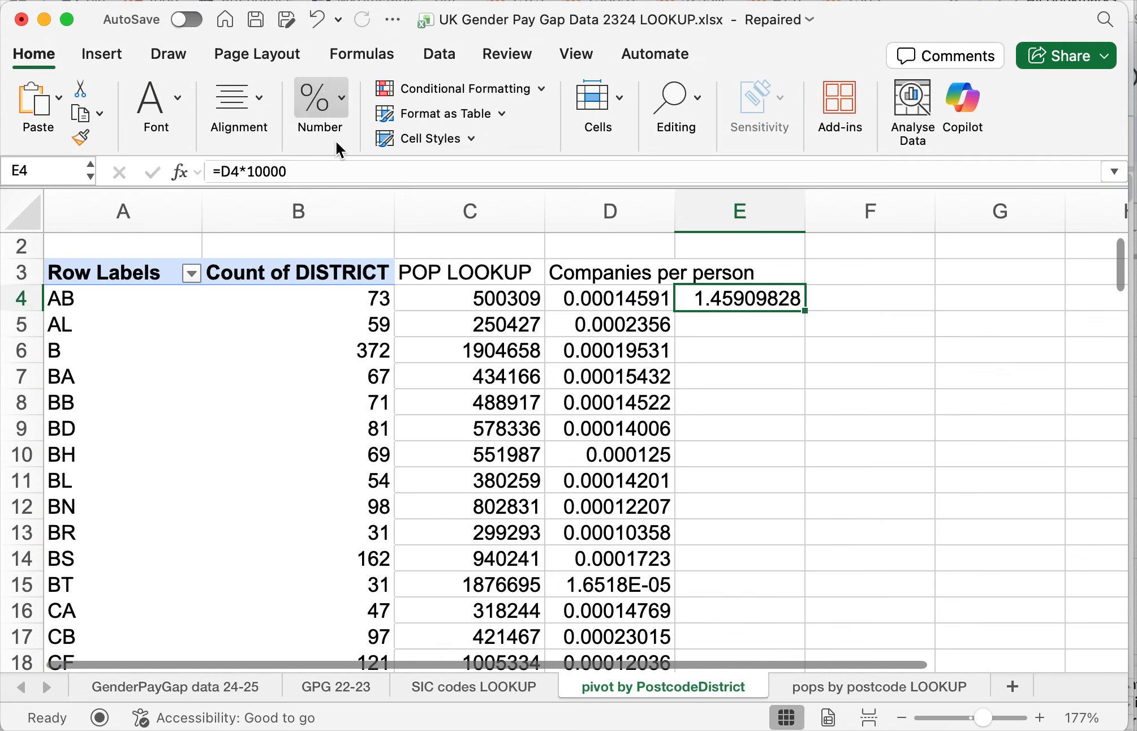
pyautogui.click(804, 317)
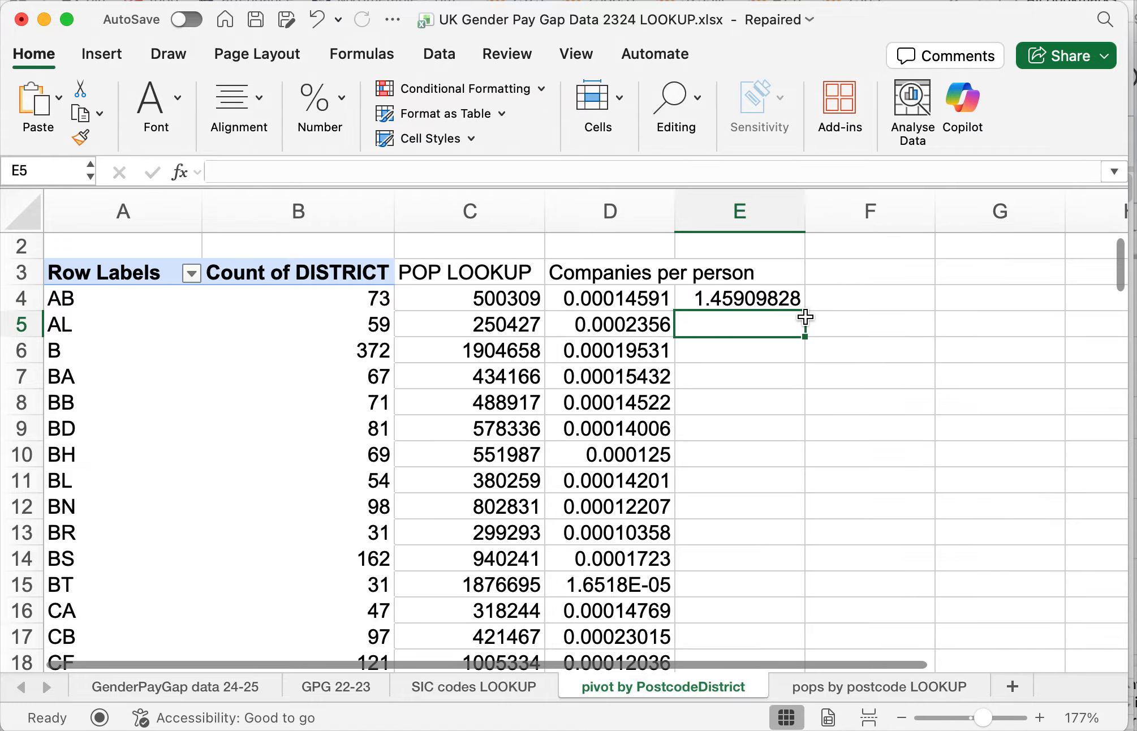
pyautogui.click(789, 304)
pyautogui.doubleClick(804, 310)
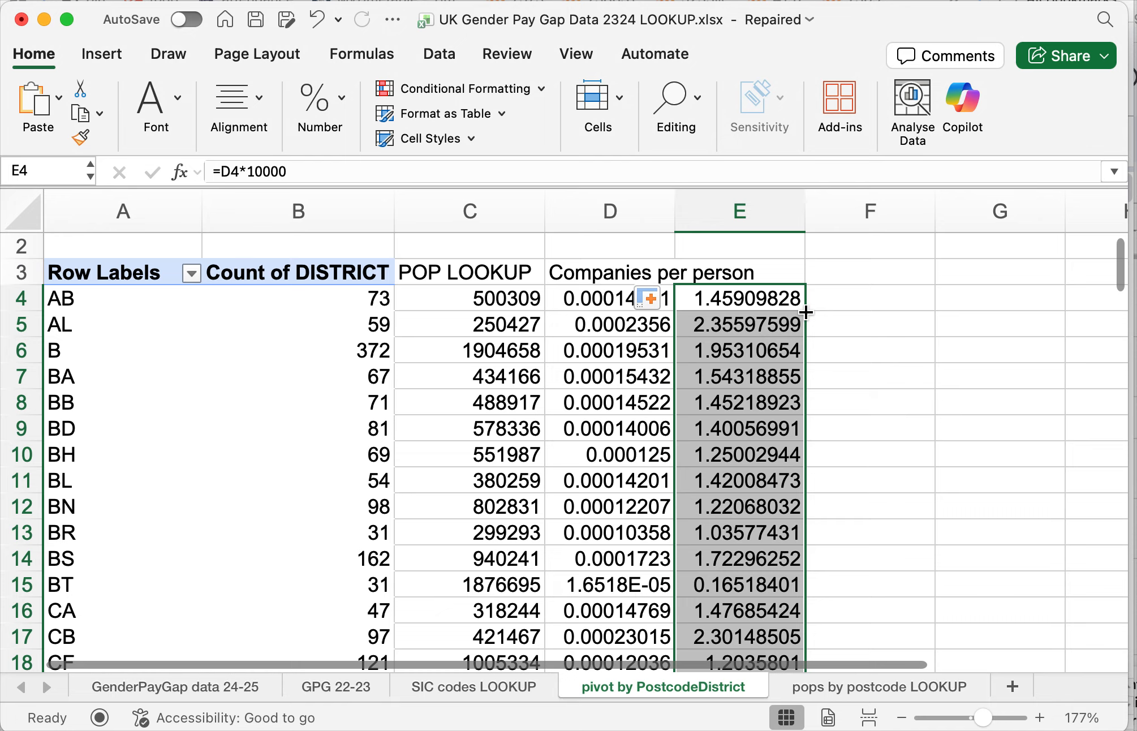
pyautogui.click(743, 372)
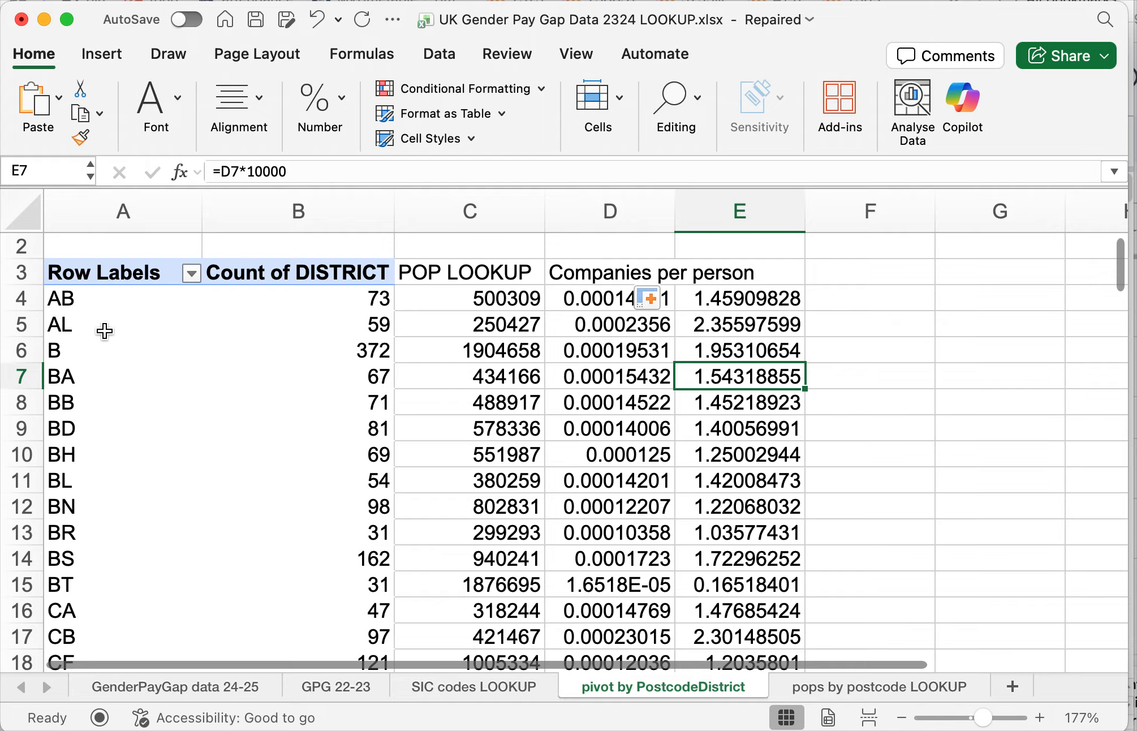
pyautogui.click(740, 324)
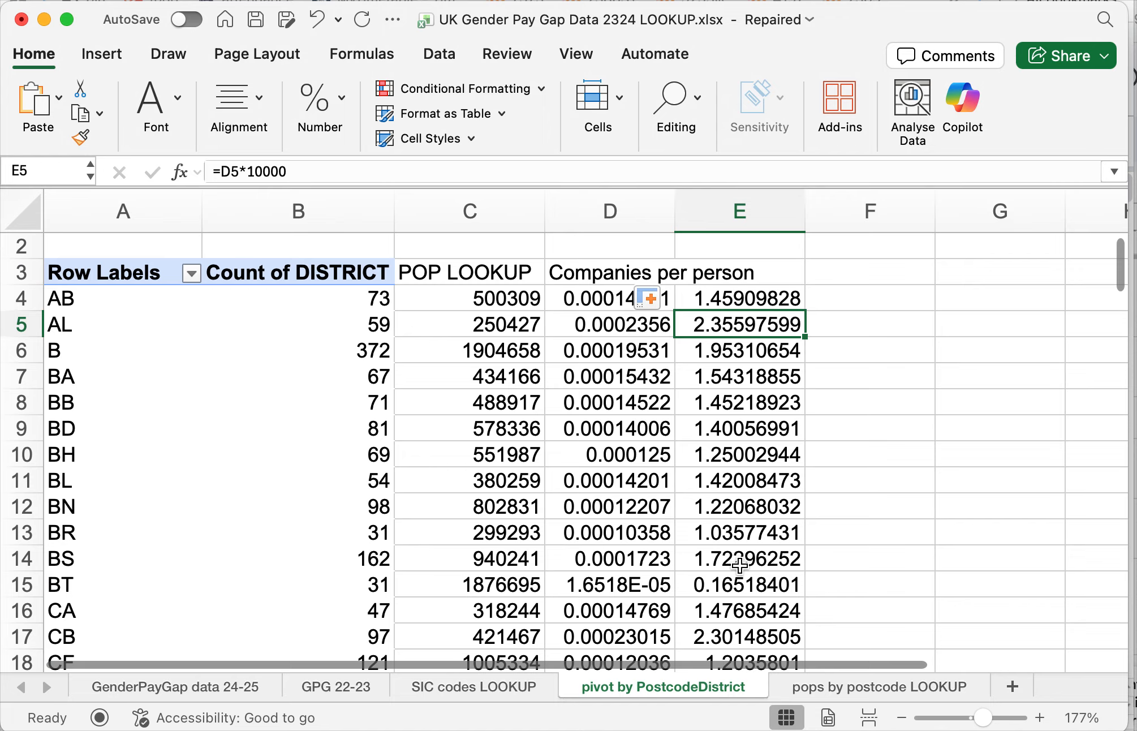
pyautogui.click(728, 637)
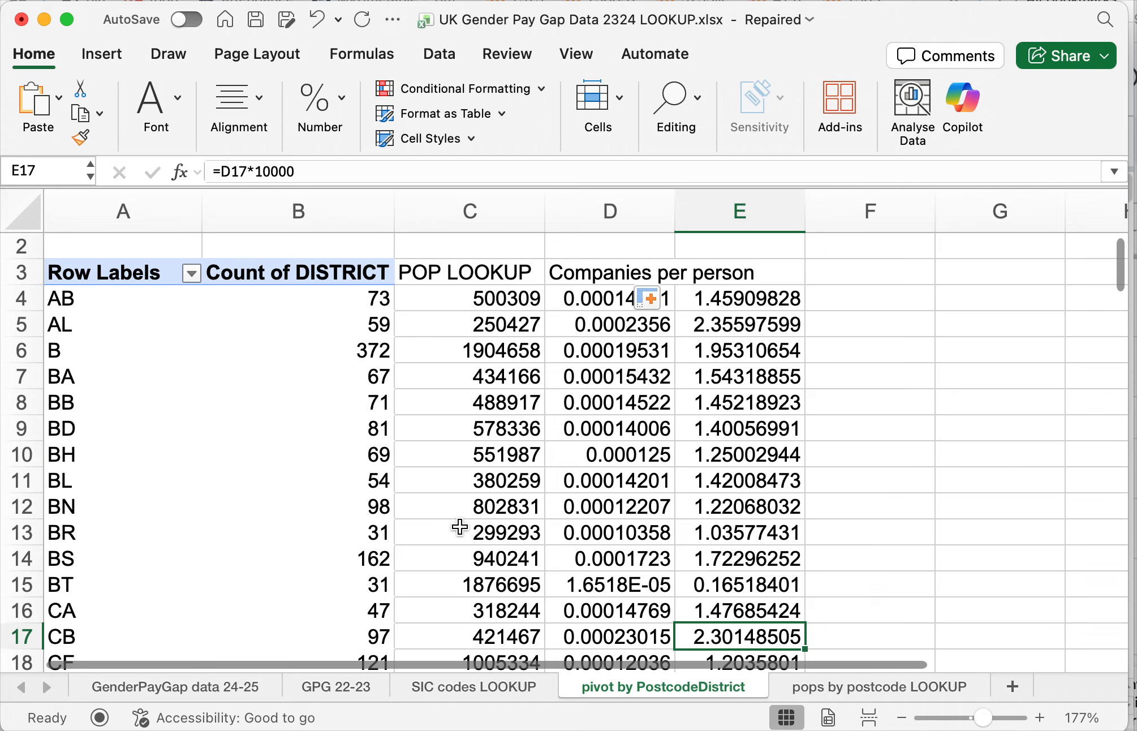
# - Label F3 as "Where LOOKUP"
pyautogui.click(878, 275)
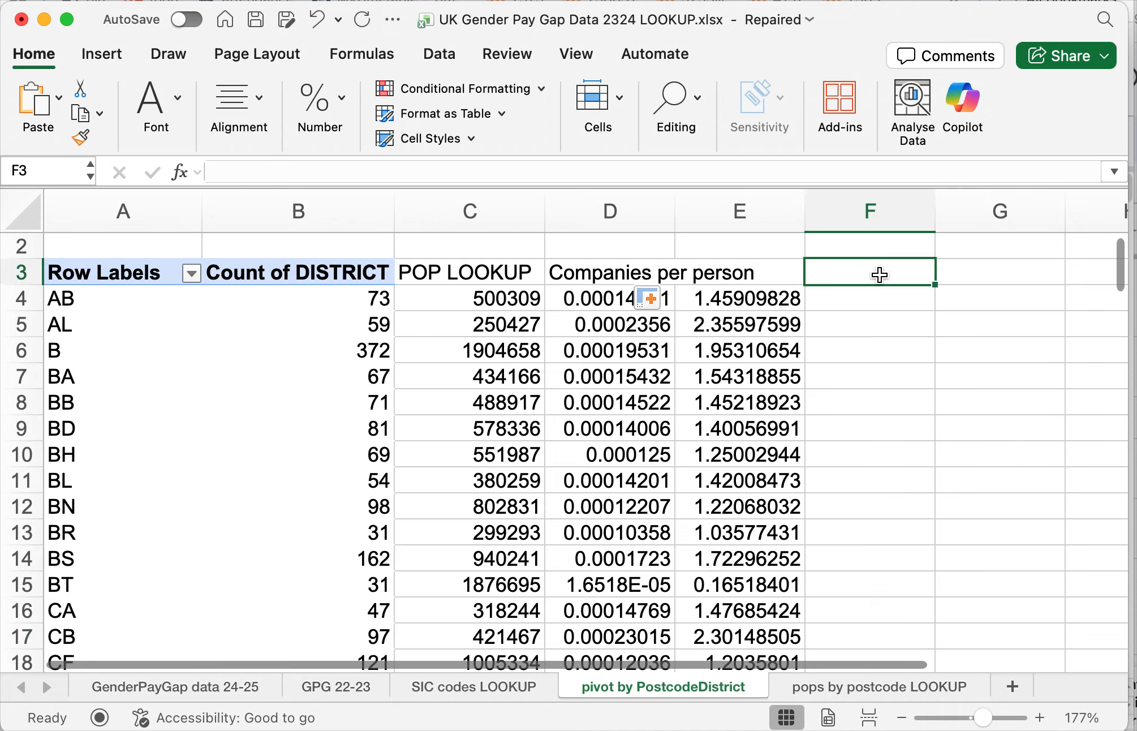
pyautogui.write('Where L')
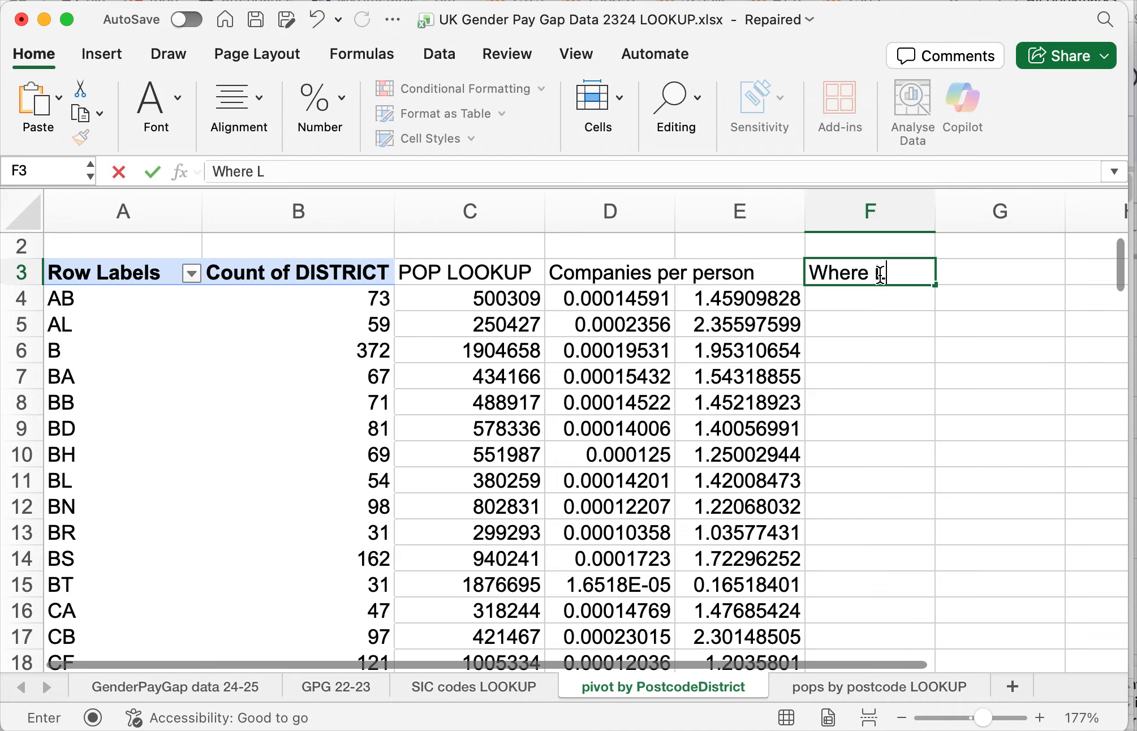
pyautogui.write('OOKUP')
pyautogui.press('Return')
# - In F4, enter an XLOOKUP of A4 with the pops by postcode LOOKUP sheet's column A:A as lookup array and name column B:B as return array
pyautogui.write('=')
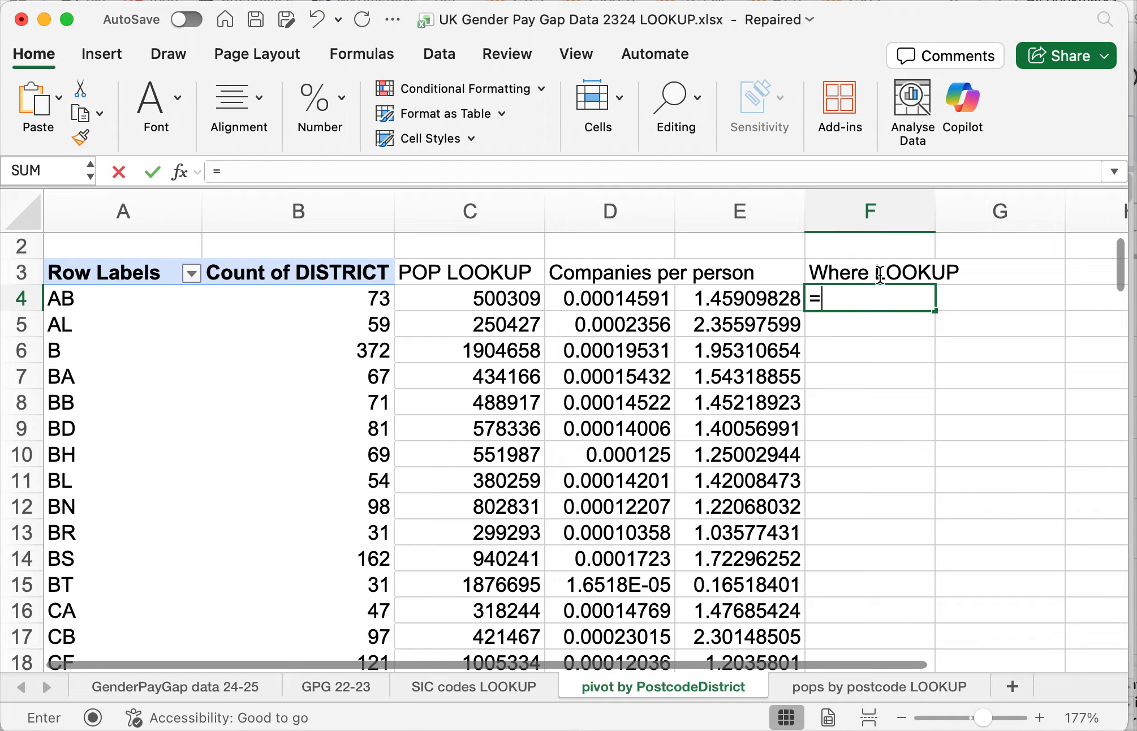
pyautogui.write('xlookup')
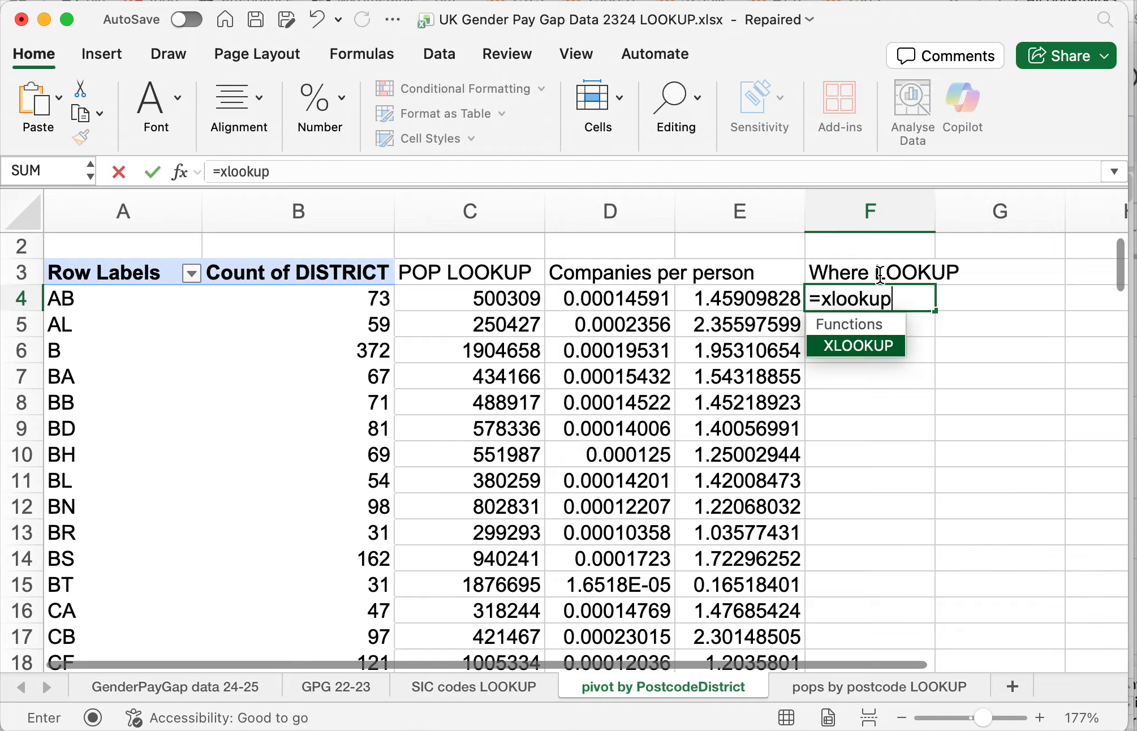
pyautogui.write('(a')
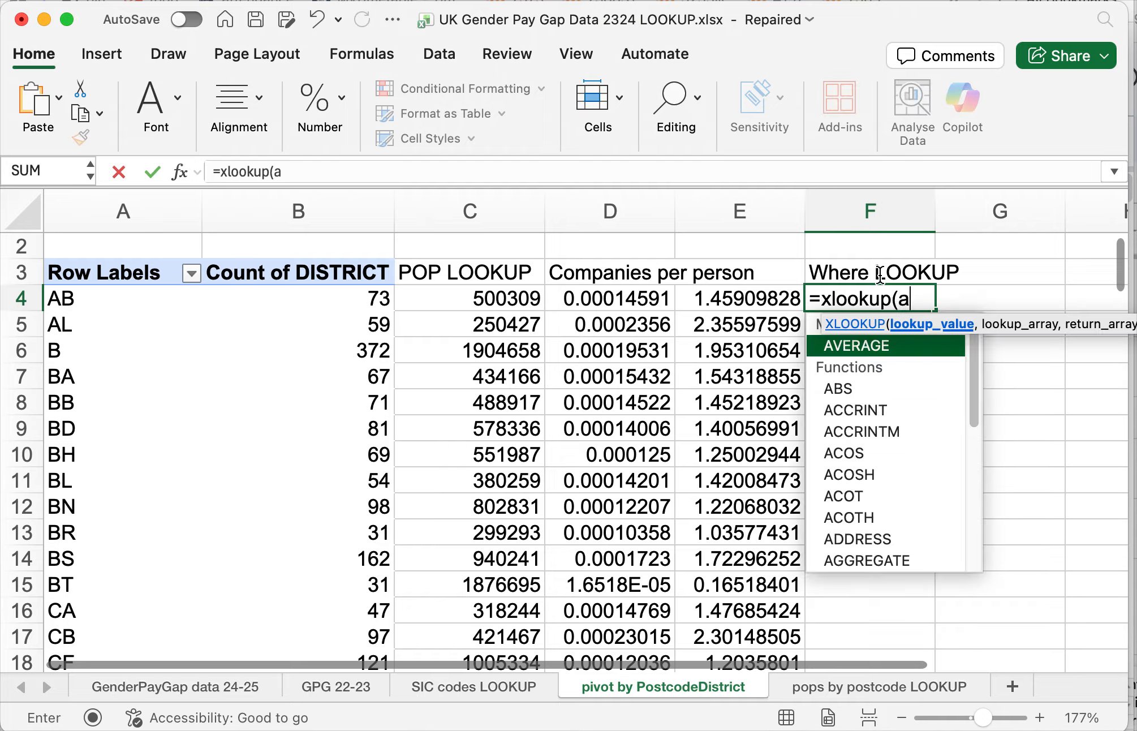
pyautogui.write('4,')
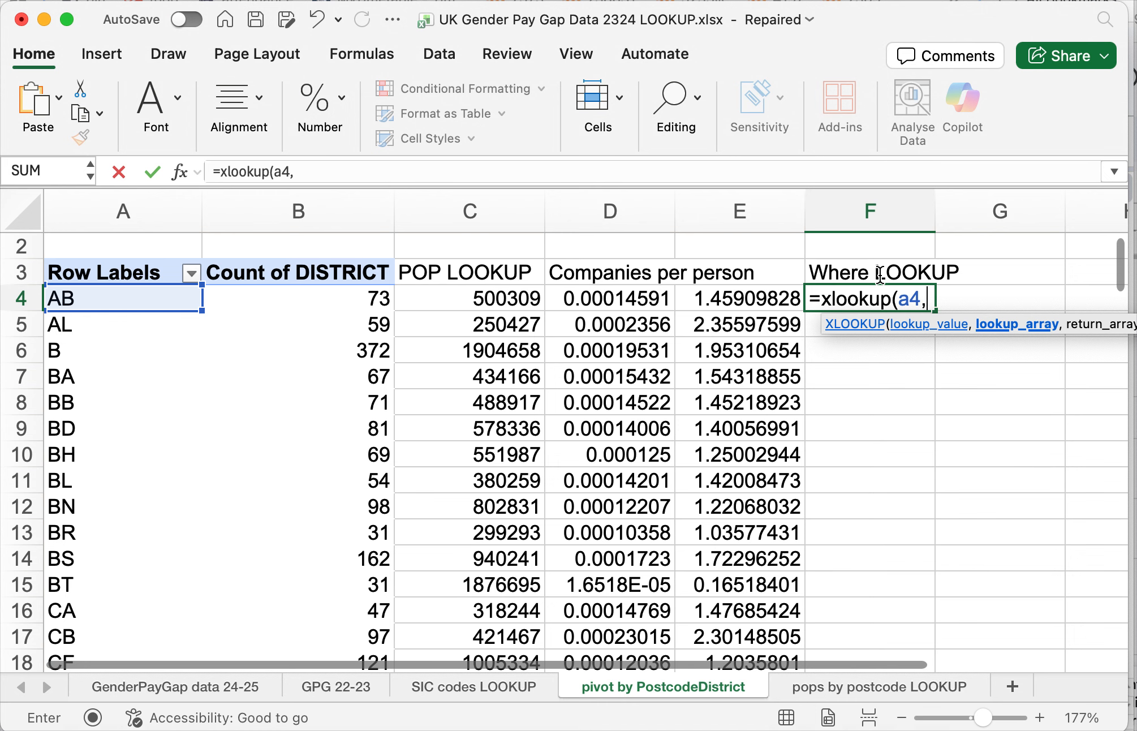
pyautogui.click(922, 685)
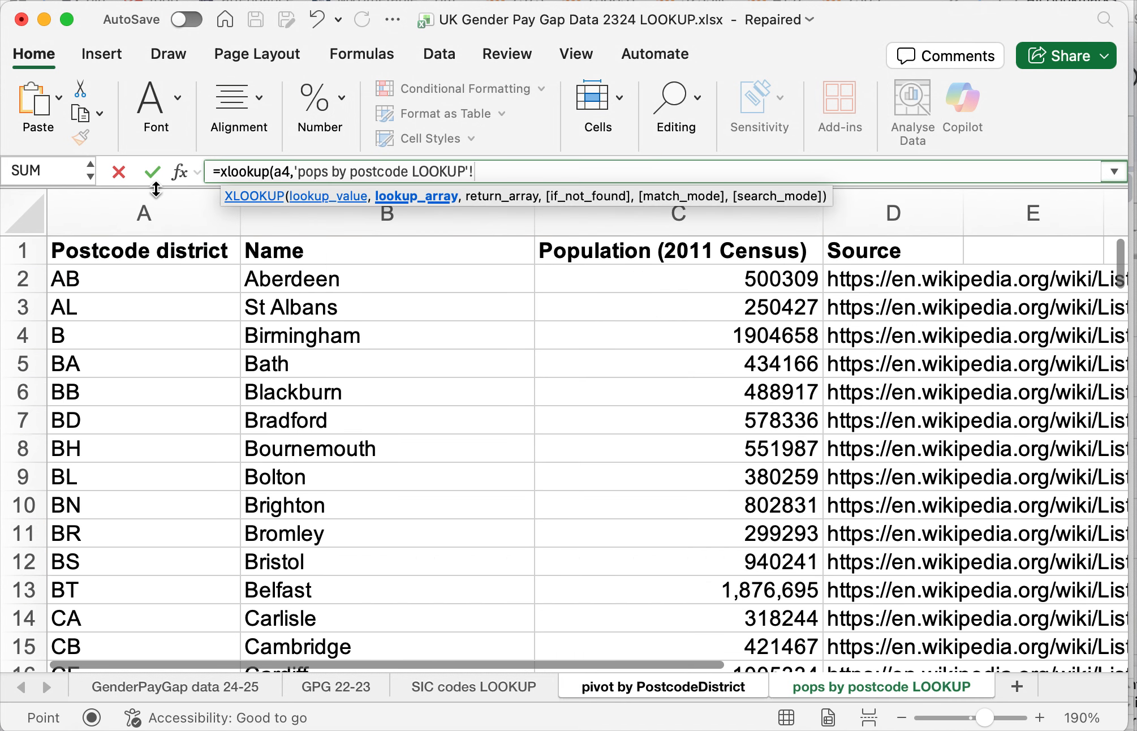
pyautogui.click(152, 208)
pyautogui.write(',')
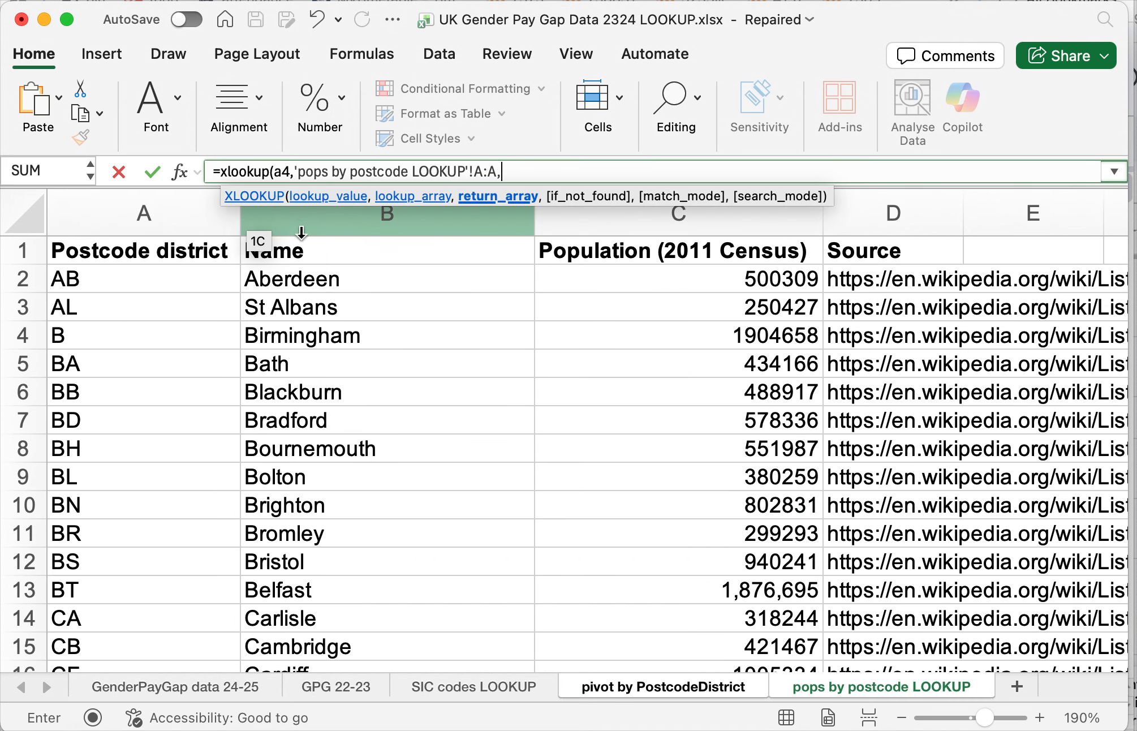
pyautogui.click(339, 218)
pyautogui.write(')')
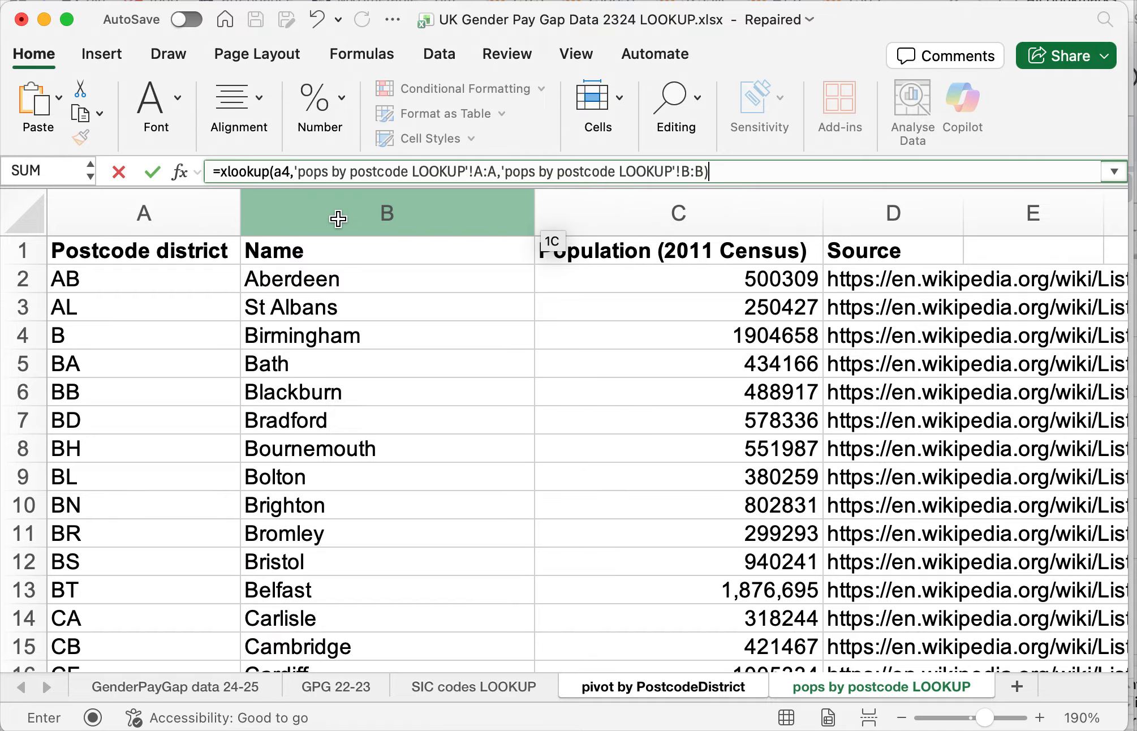
pyautogui.press('Return')
# - Fill the F4 XLOOKUP formula down the Where LOOKUP column and check the place names for AL and CB
pyautogui.click(869, 298)
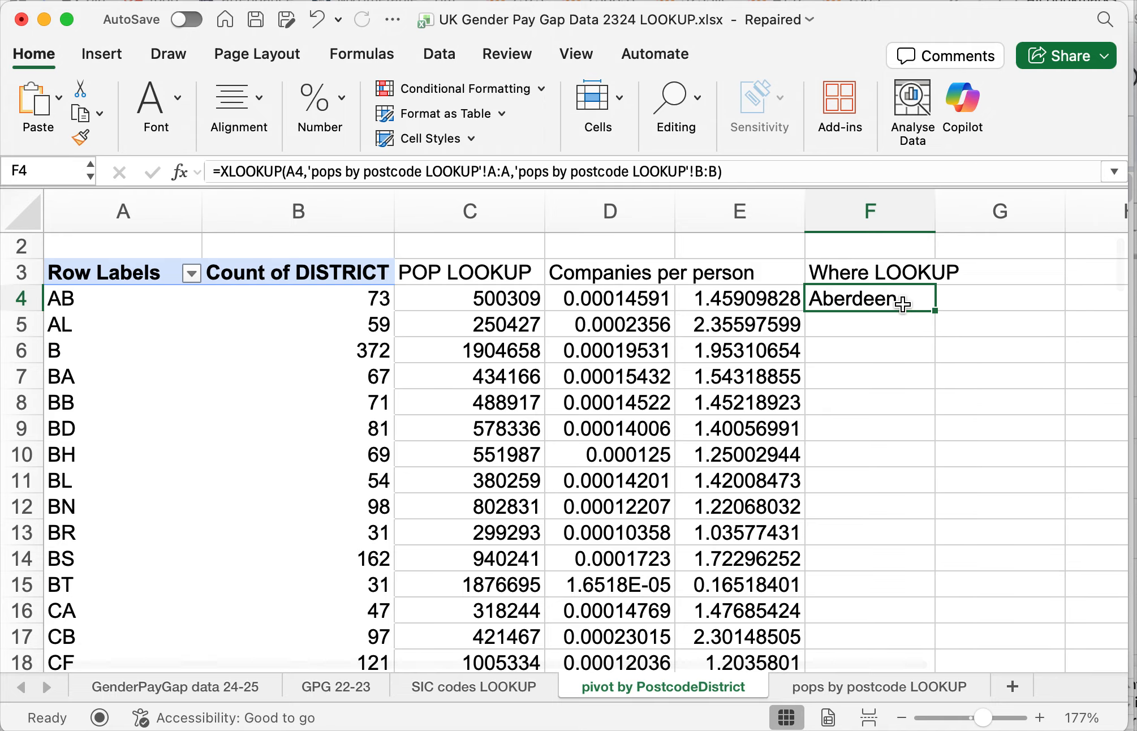
pyautogui.doubleClick(934, 310)
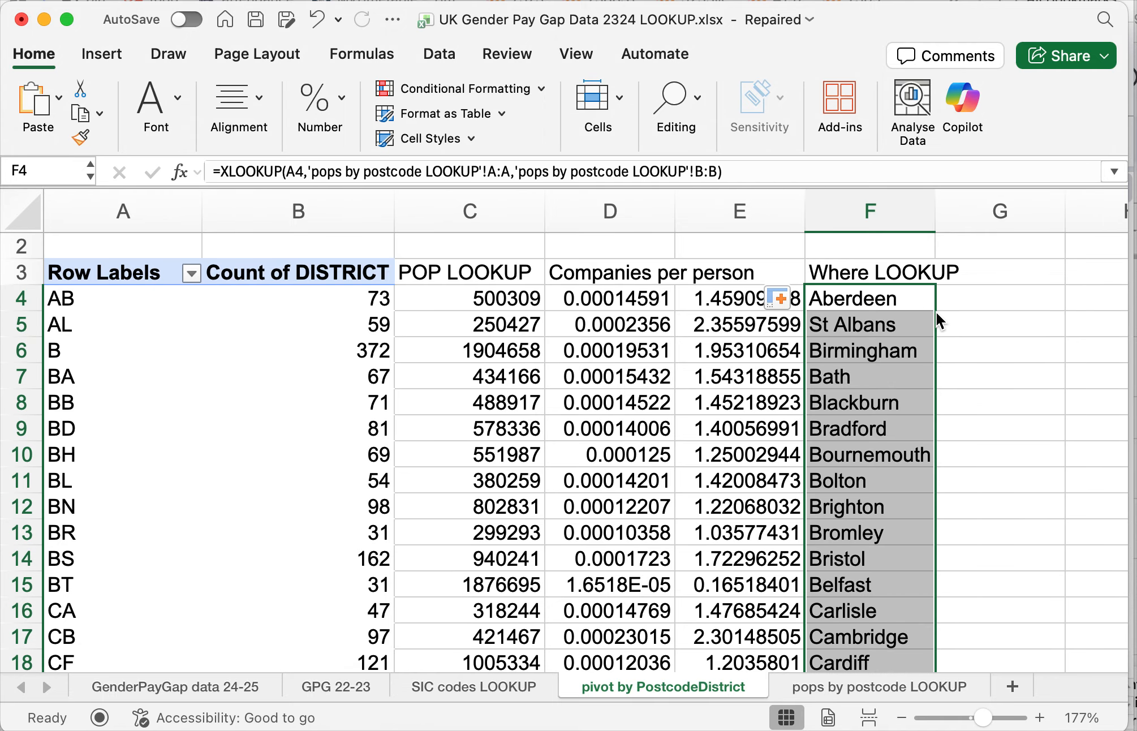
pyautogui.click(874, 323)
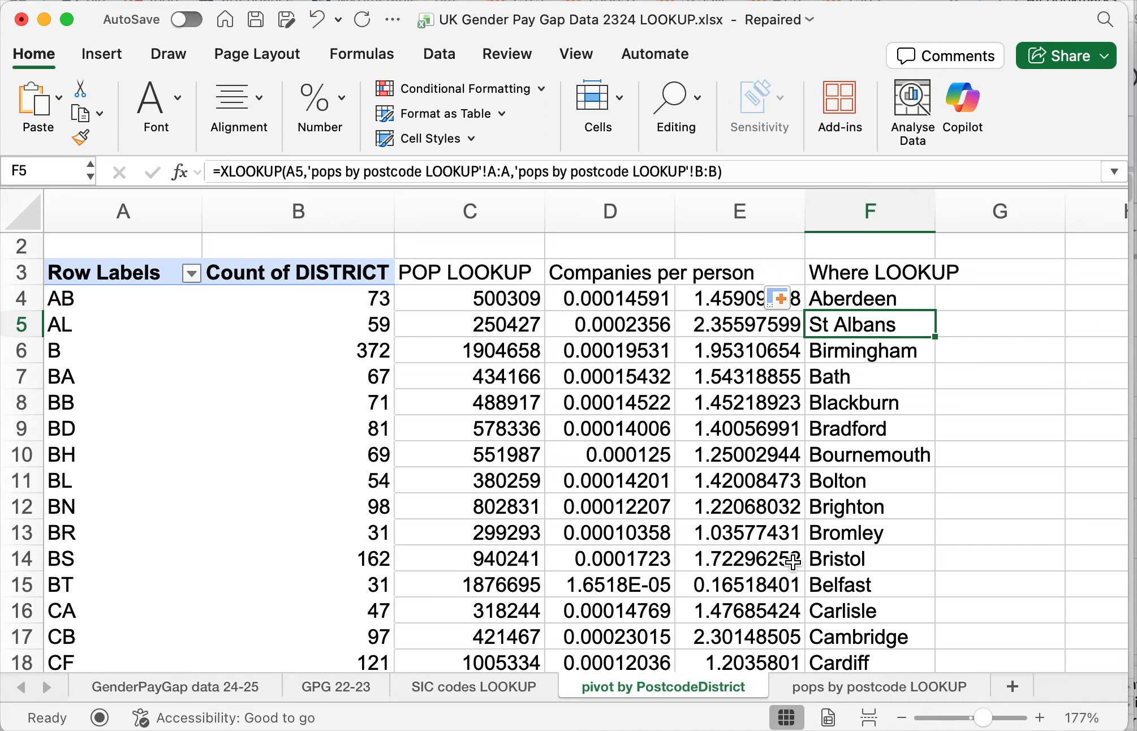
pyautogui.click(836, 637)
pyautogui.scroll(-1, 862, 543)
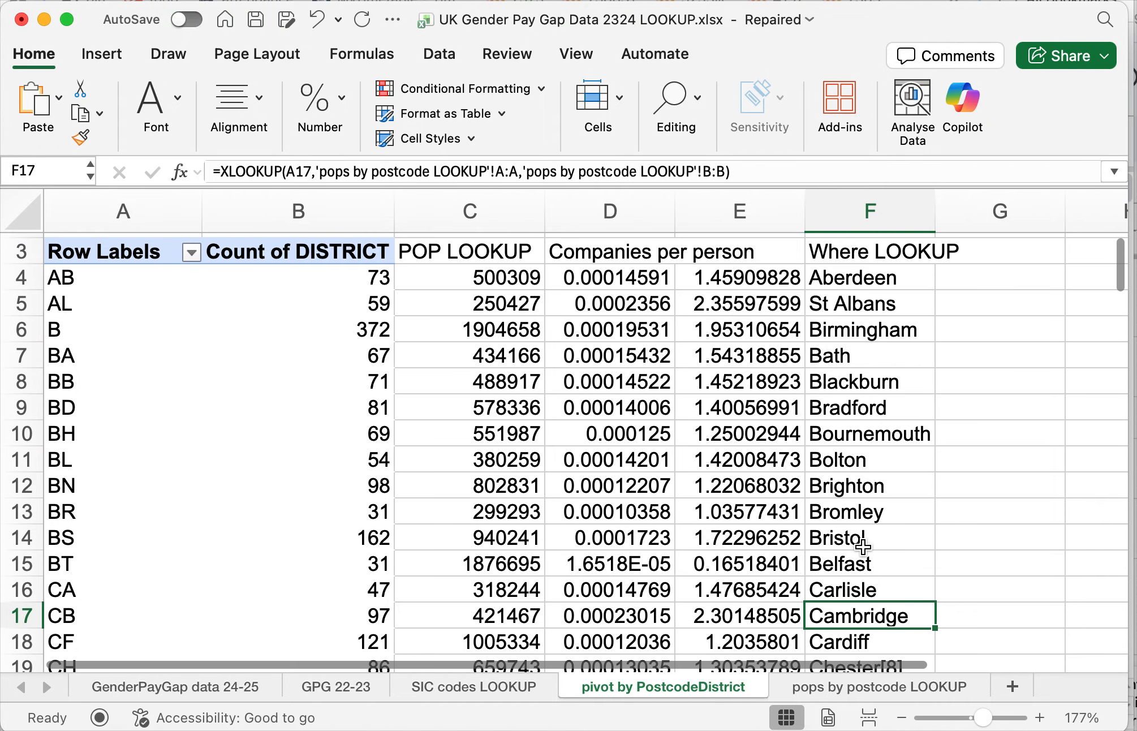
pyautogui.scroll(1, 863, 546)
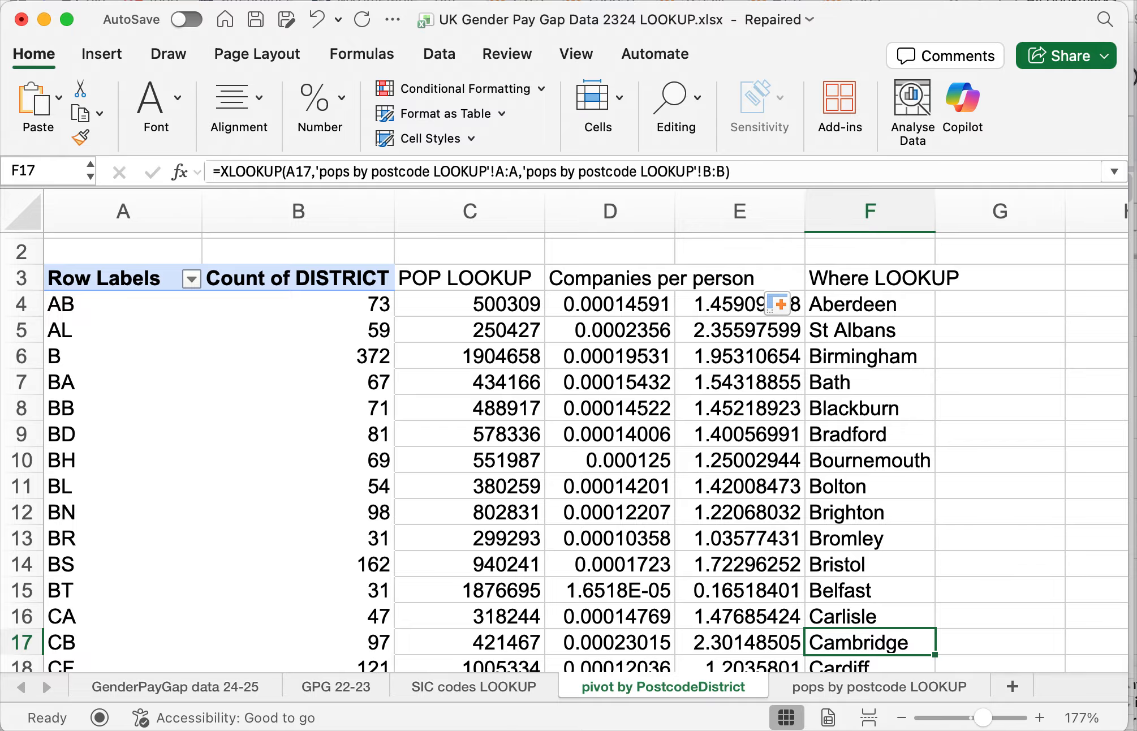
# - Switch to the Stop and search lookup spreadsheet in Google Sheets and select the total stops figure for White
pyautogui.press('super+Tab')
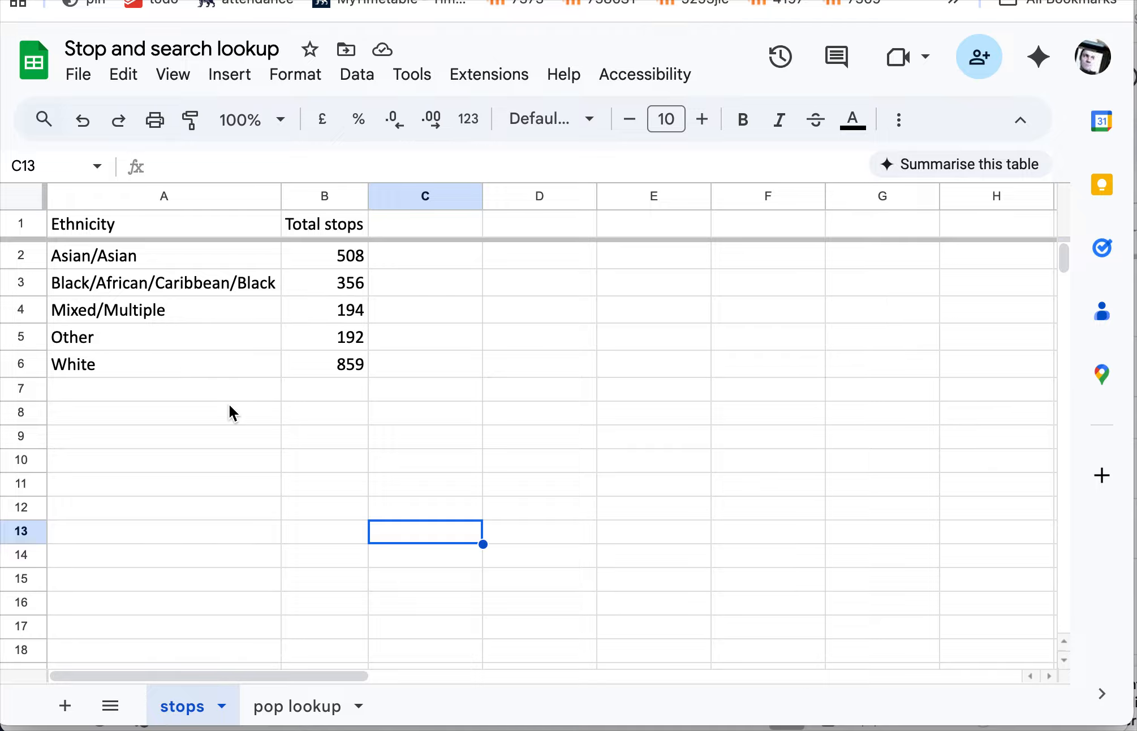
pyautogui.click(353, 373)
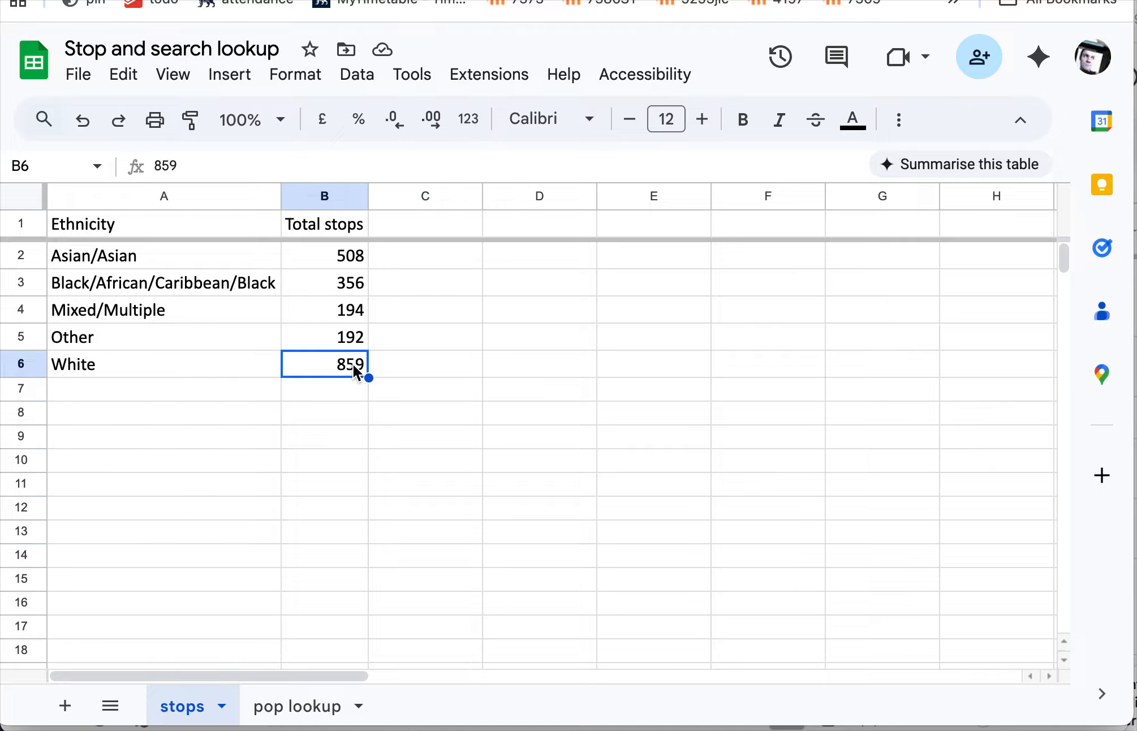
# - Review the White row's label and total stops, and examine the regional ethnicity percentages on the pop lookup sheet
pyautogui.click(135, 368)
pyautogui.click(328, 366)
pyautogui.click(127, 366)
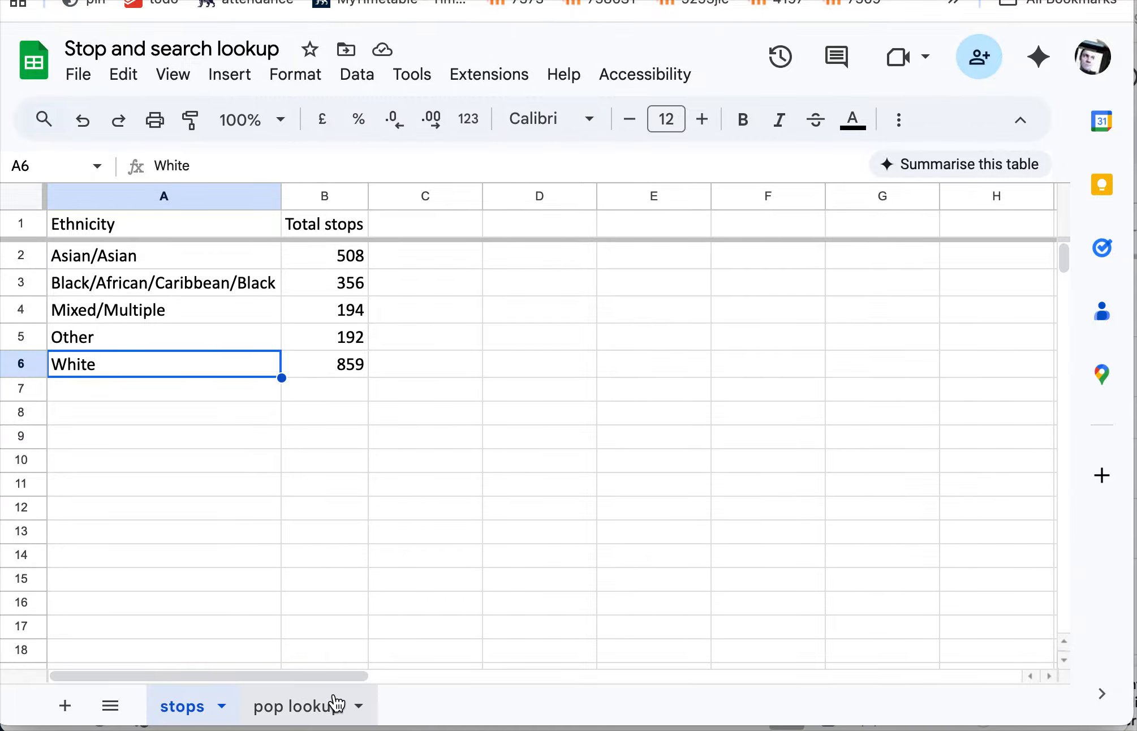
pyautogui.click(318, 701)
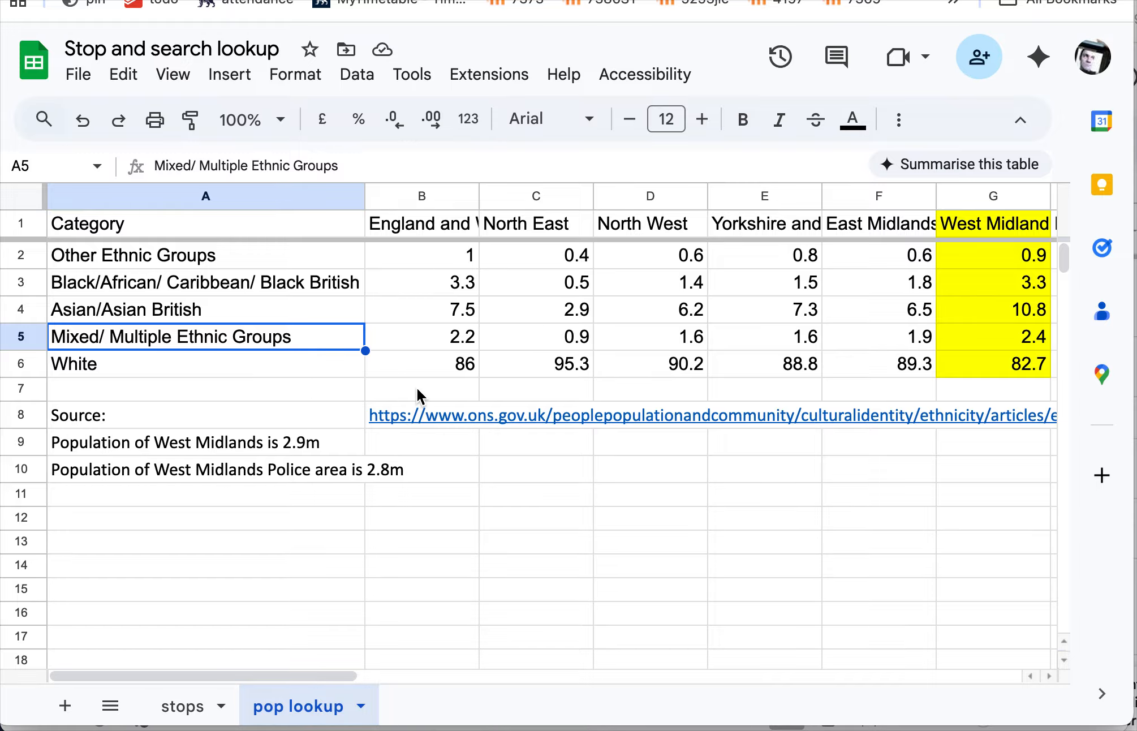
pyautogui.hscroll(2, 416, 387)
pyautogui.hscroll(-2, 402, 410)
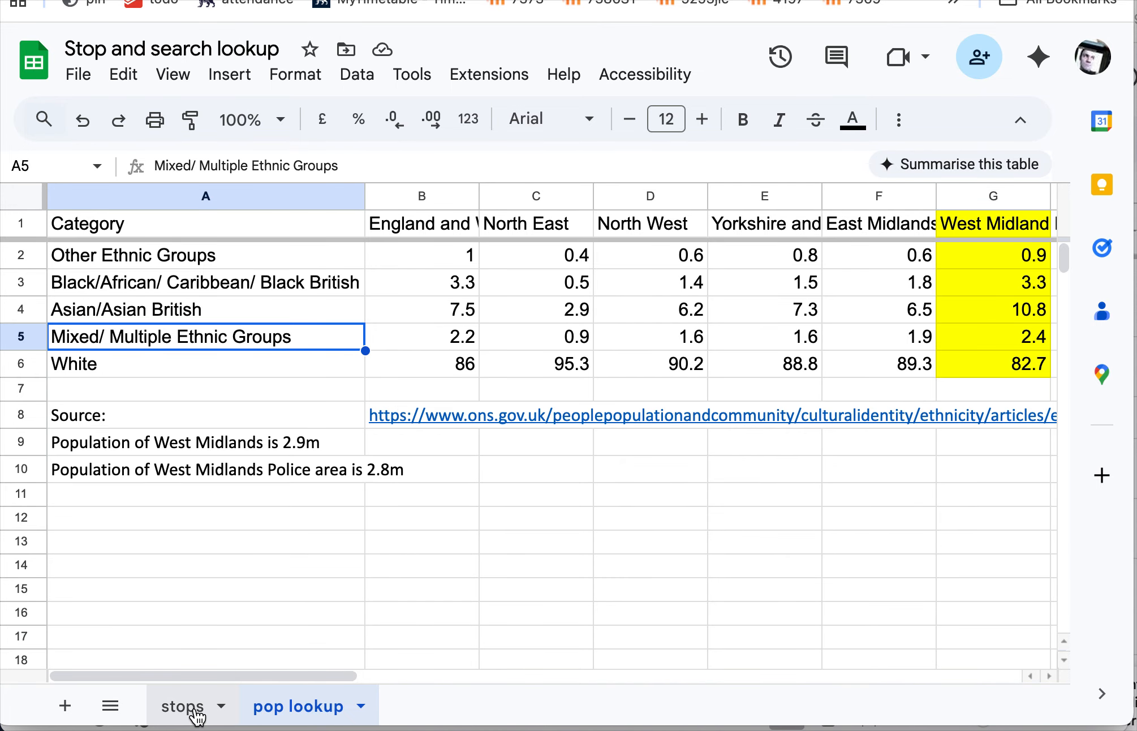
pyautogui.click(182, 707)
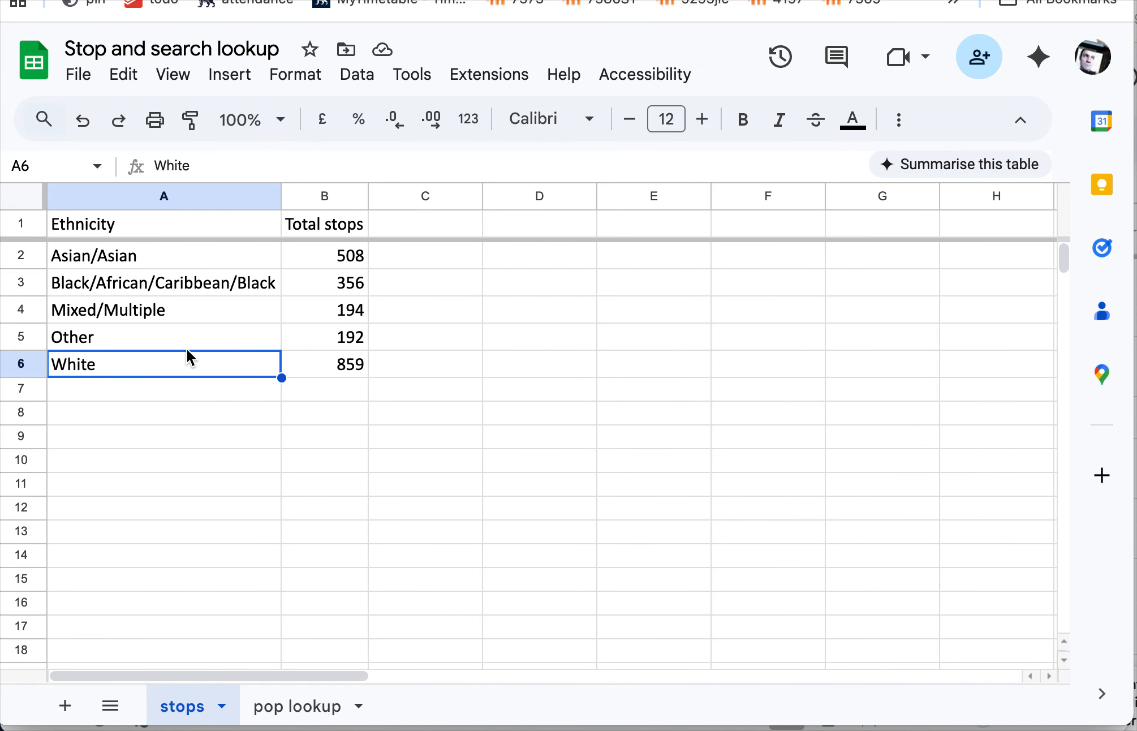
# - In C2 of the stops sheet, enter an XLOOKUP of A2 with pop lookup column A:A as lookup range and West Midlands column G:G as result range
pyautogui.click(421, 258)
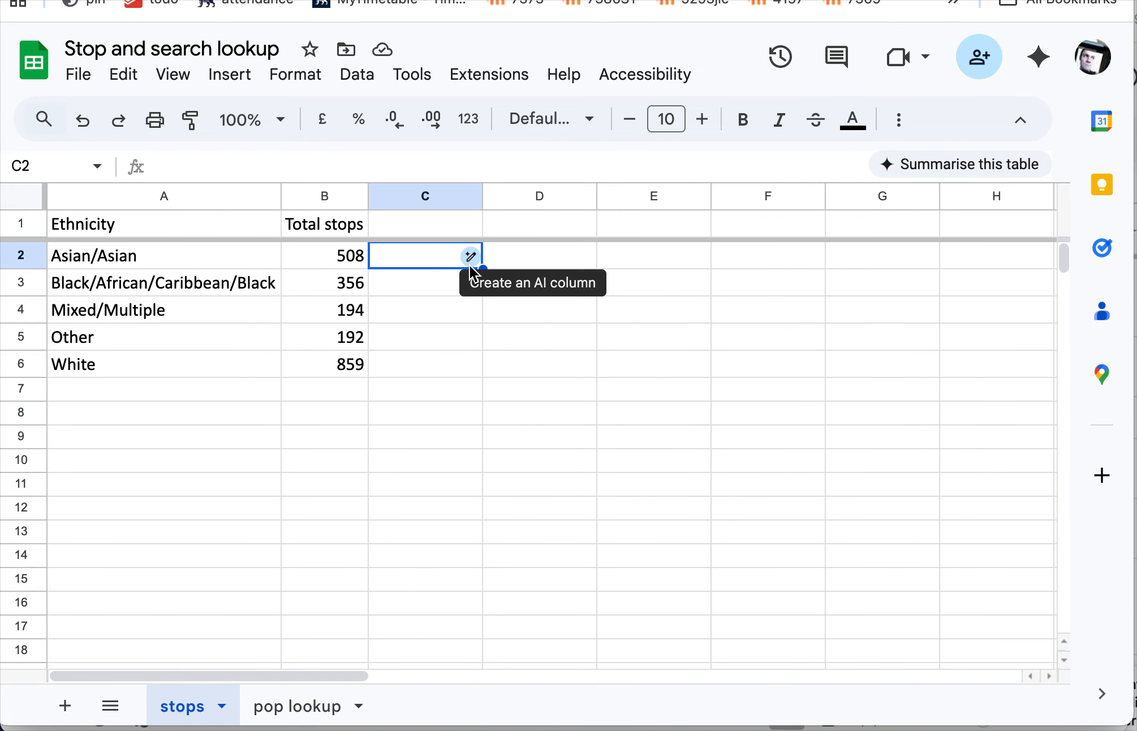
pyautogui.write('=xlookup(')
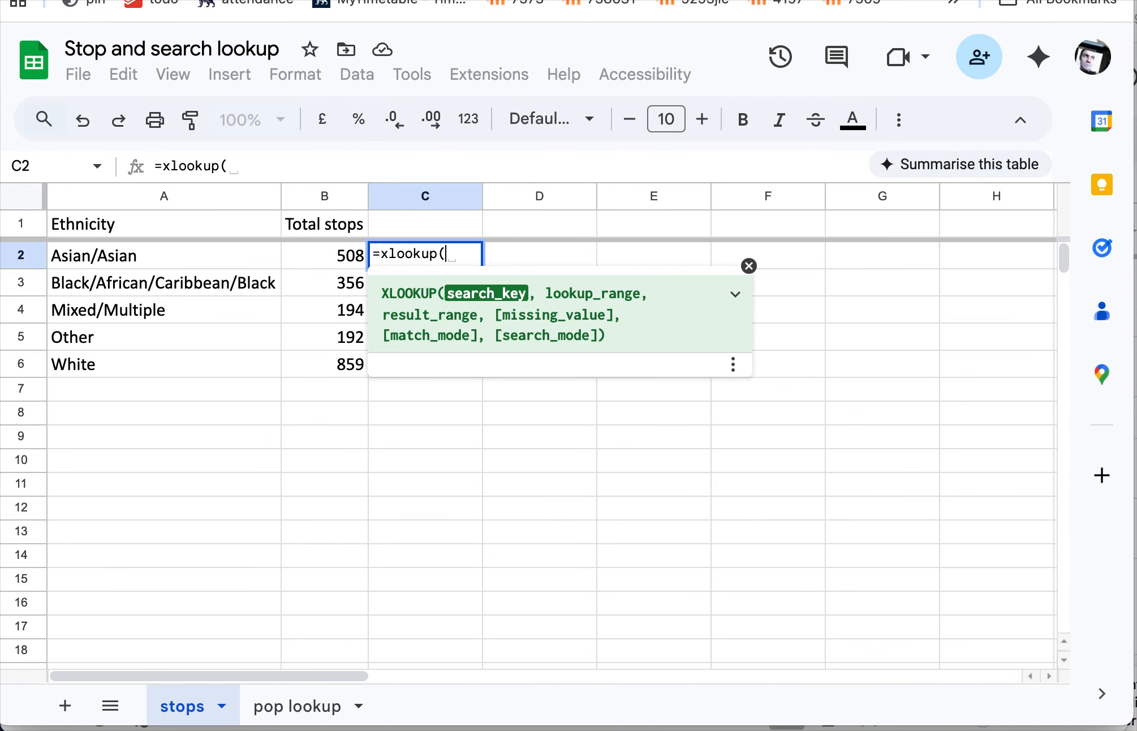
pyautogui.click(222, 262)
pyautogui.write(',')
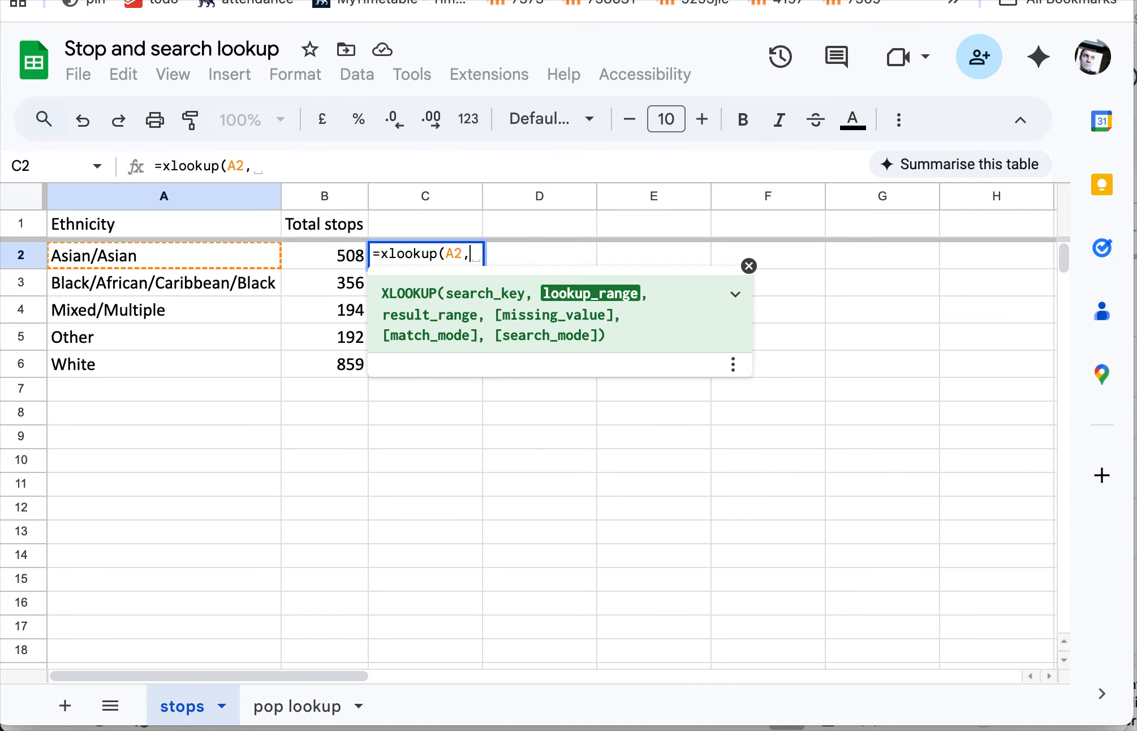
pyautogui.click(315, 707)
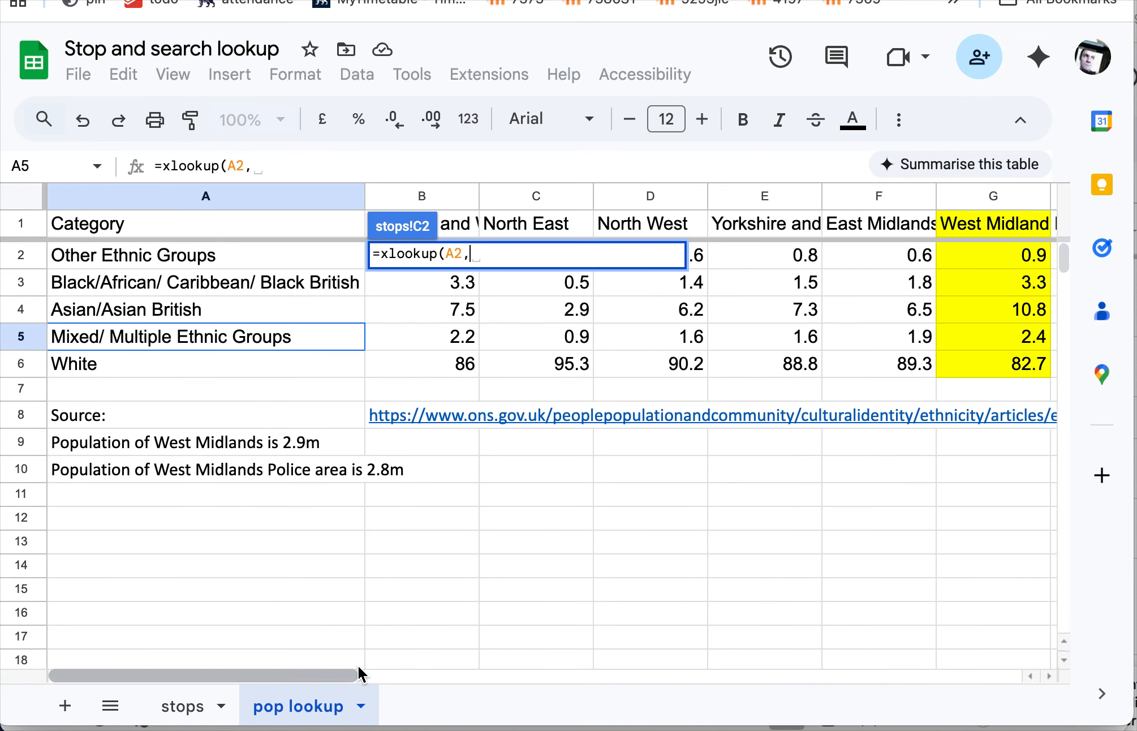
pyautogui.click(293, 196)
pyautogui.write(',')
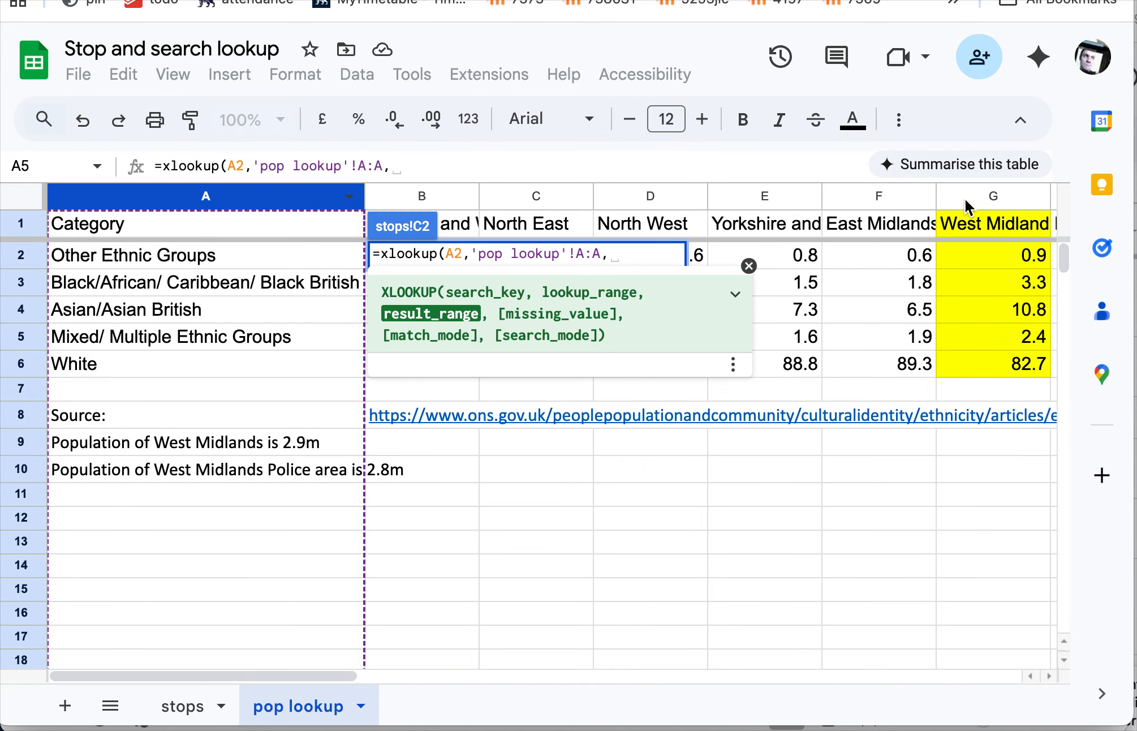
pyautogui.click(997, 198)
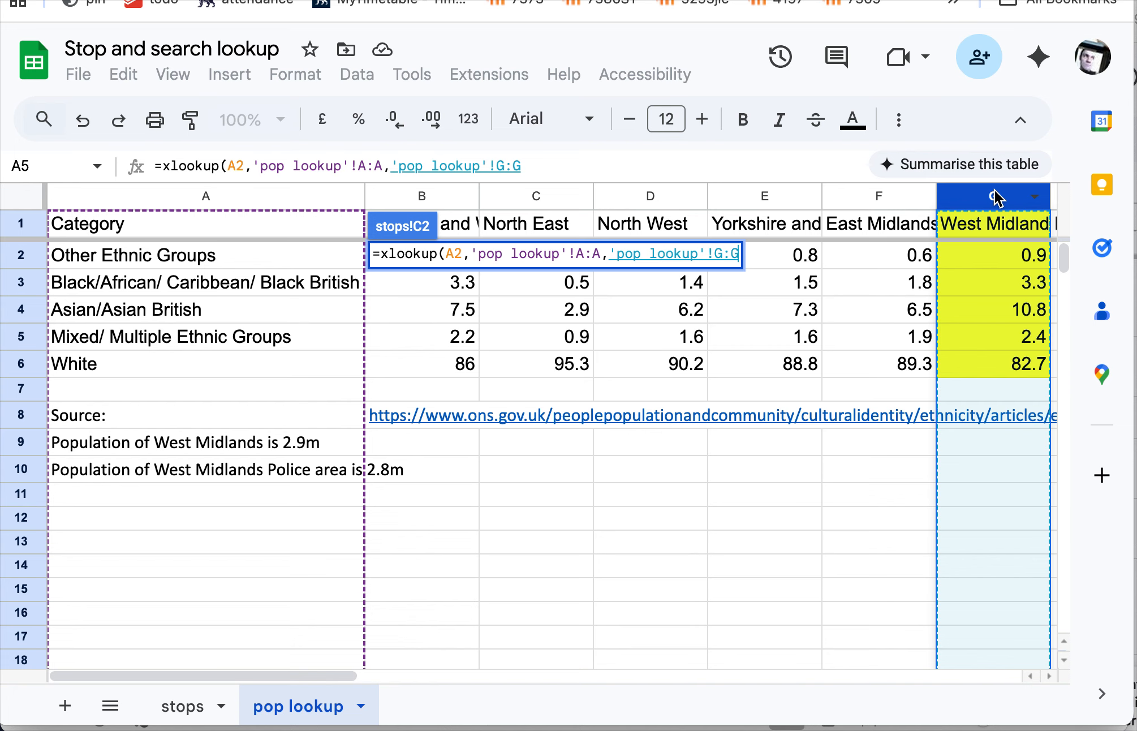
pyautogui.click(581, 164)
pyautogui.write(')')
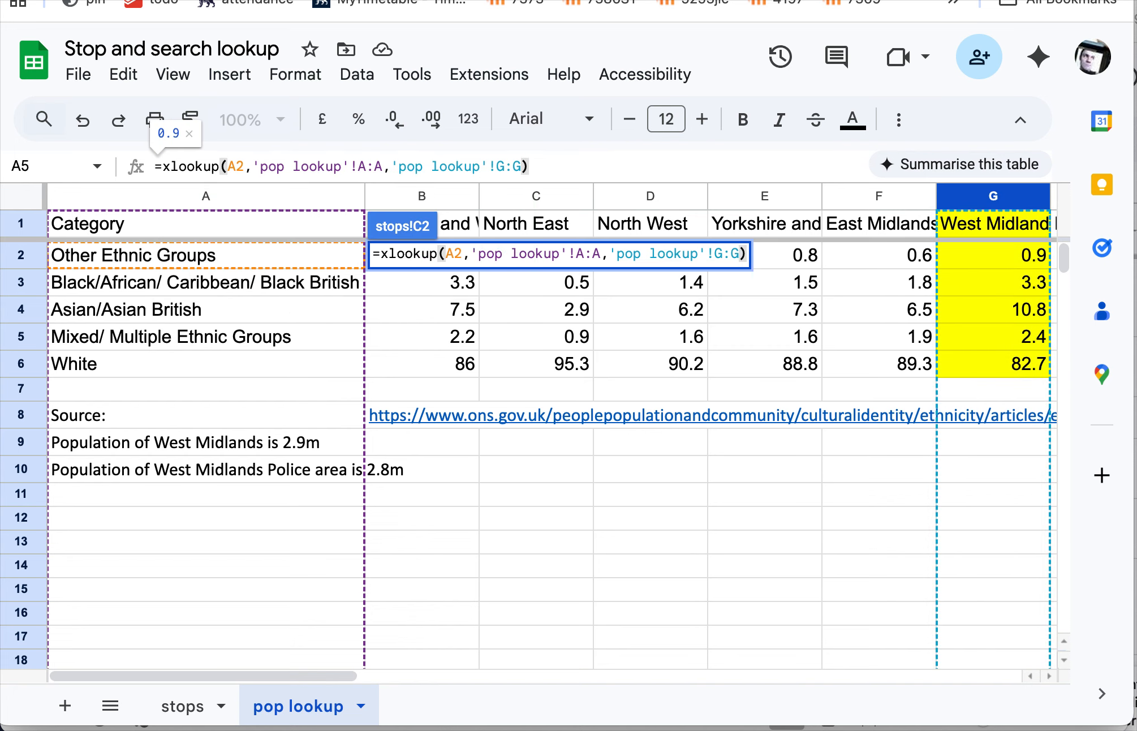
pyautogui.press('Return')
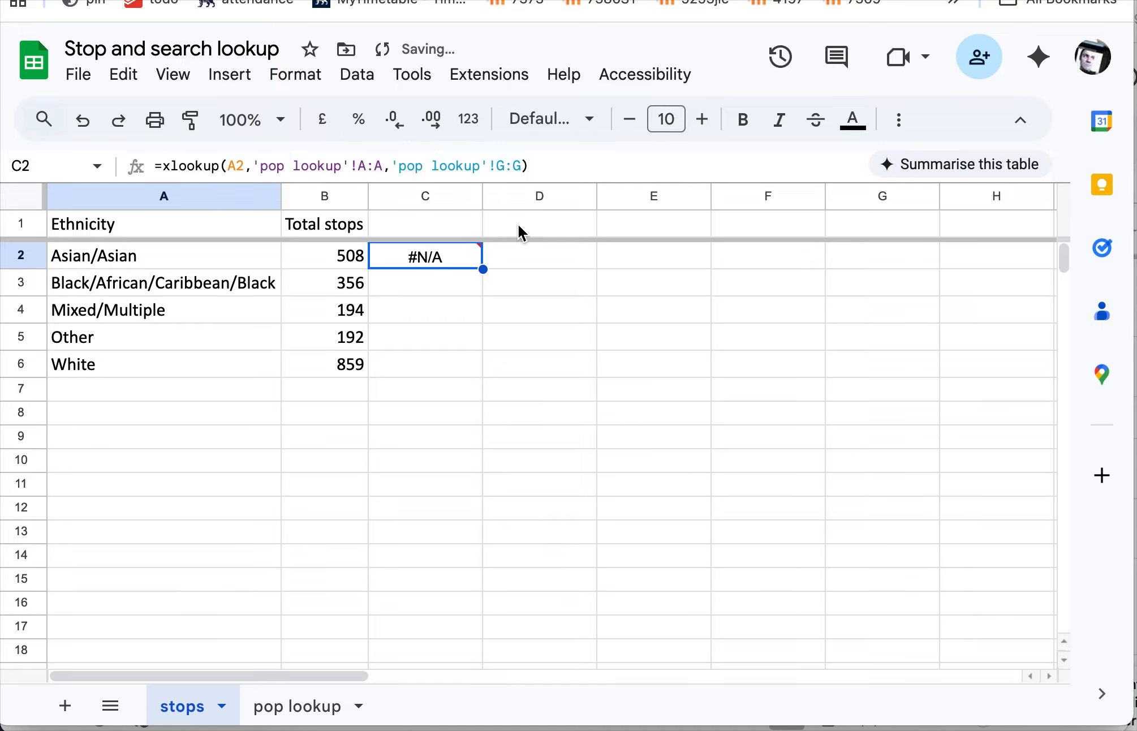
# - Fill the C2 XLOOKUP formula down to C6 and check the results for Other and White
pyautogui.moveTo(479, 264)
pyautogui.moveTo(478, 265); pyautogui.dragTo(464, 365)
pyautogui.click(445, 336)
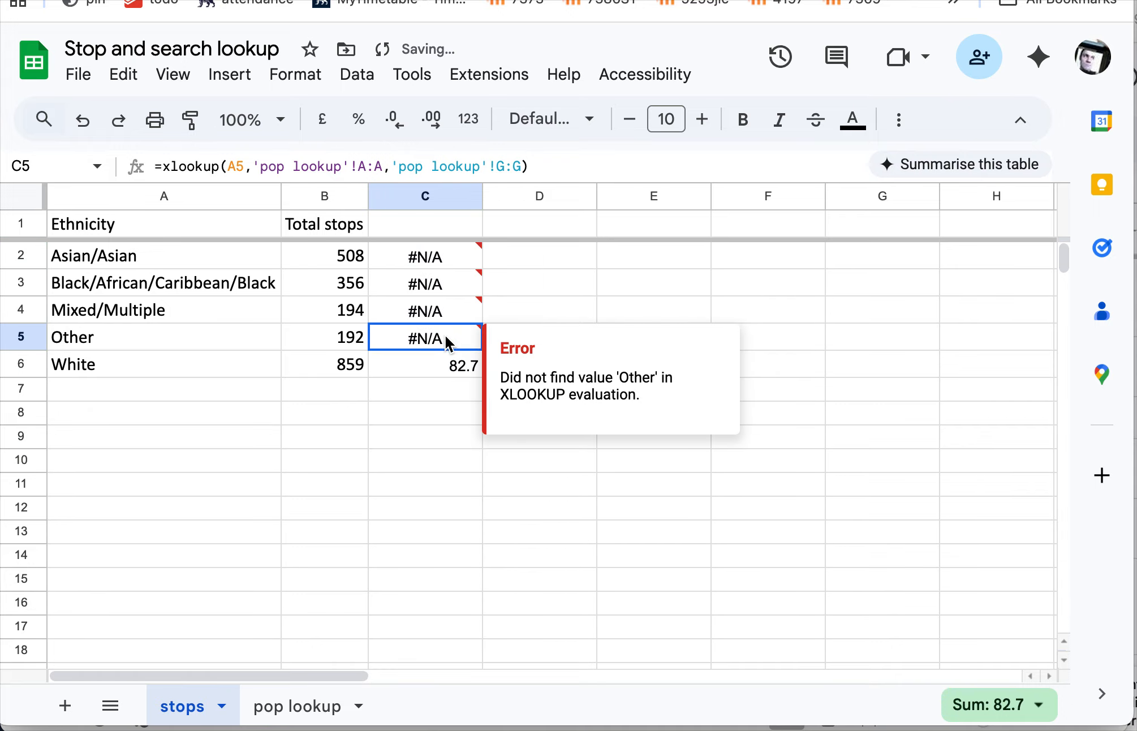
pyautogui.click(428, 373)
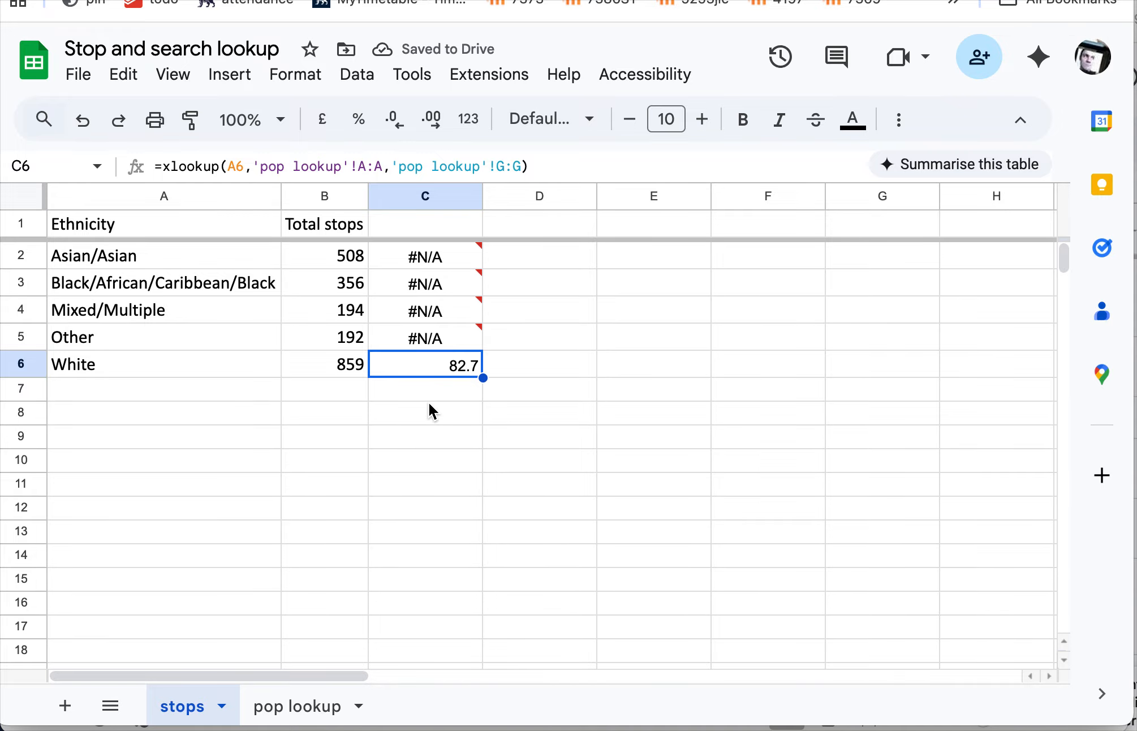
# - Compare the ethnicity category names on the pop lookup sheet with those on the stops sheet
pyautogui.click(297, 715)
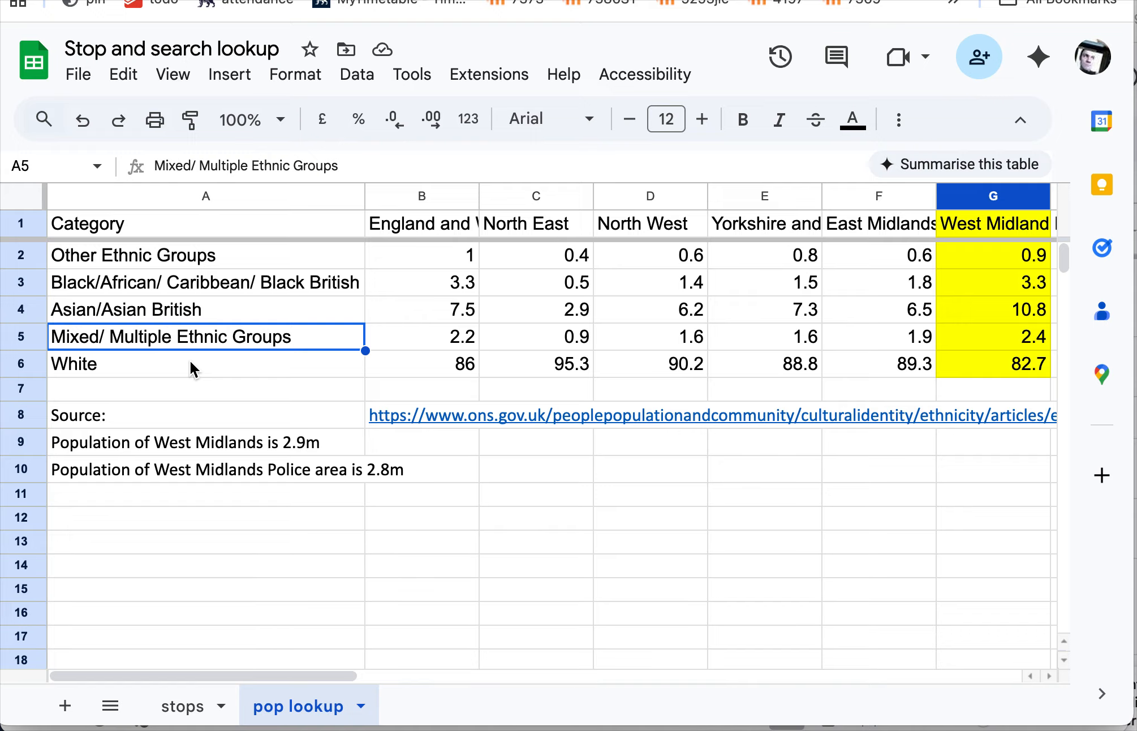
pyautogui.click(112, 364)
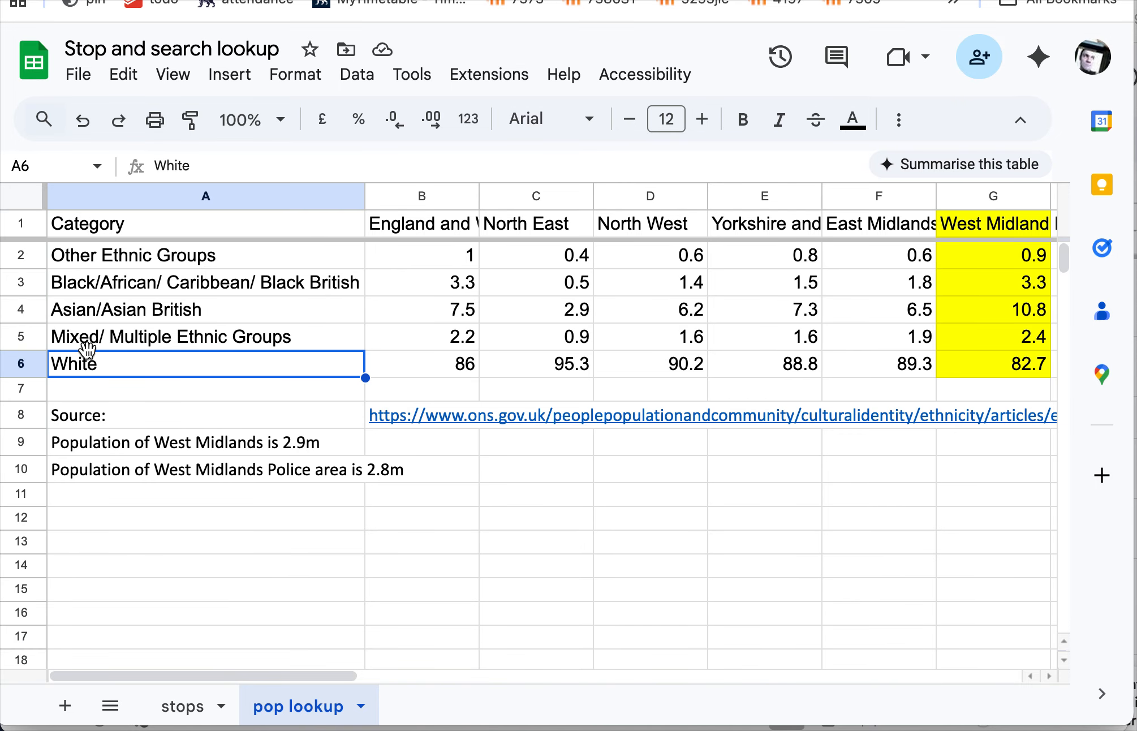
pyautogui.click(191, 707)
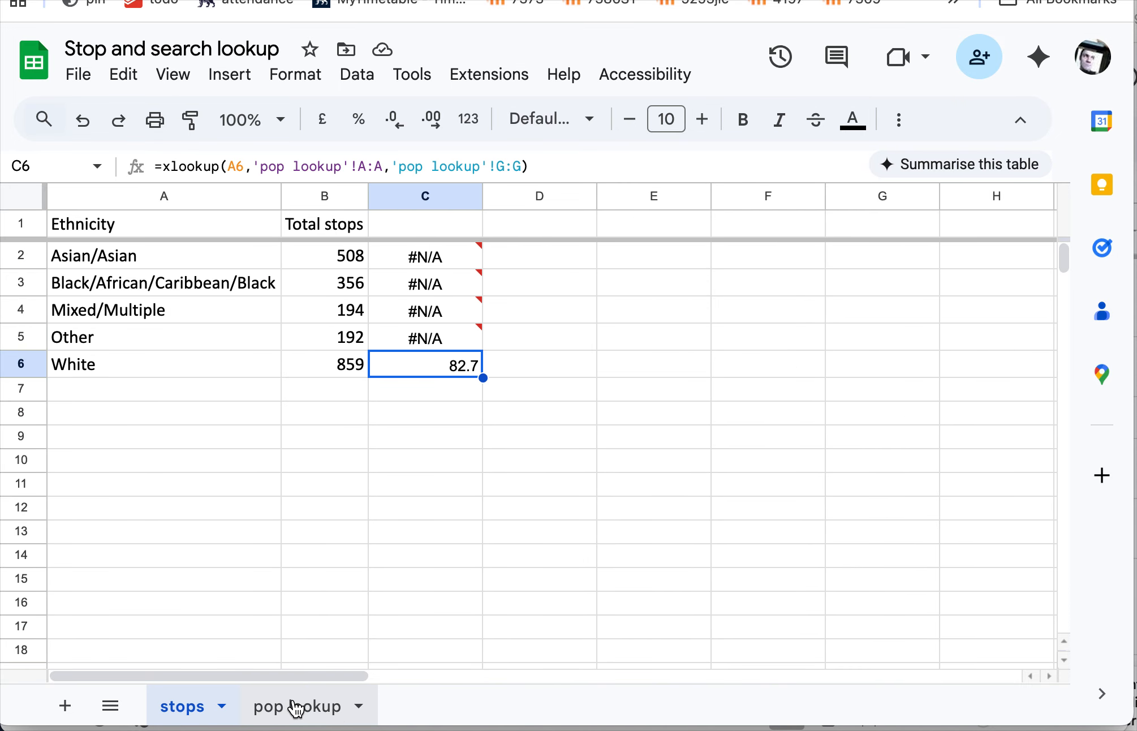
pyautogui.click(287, 705)
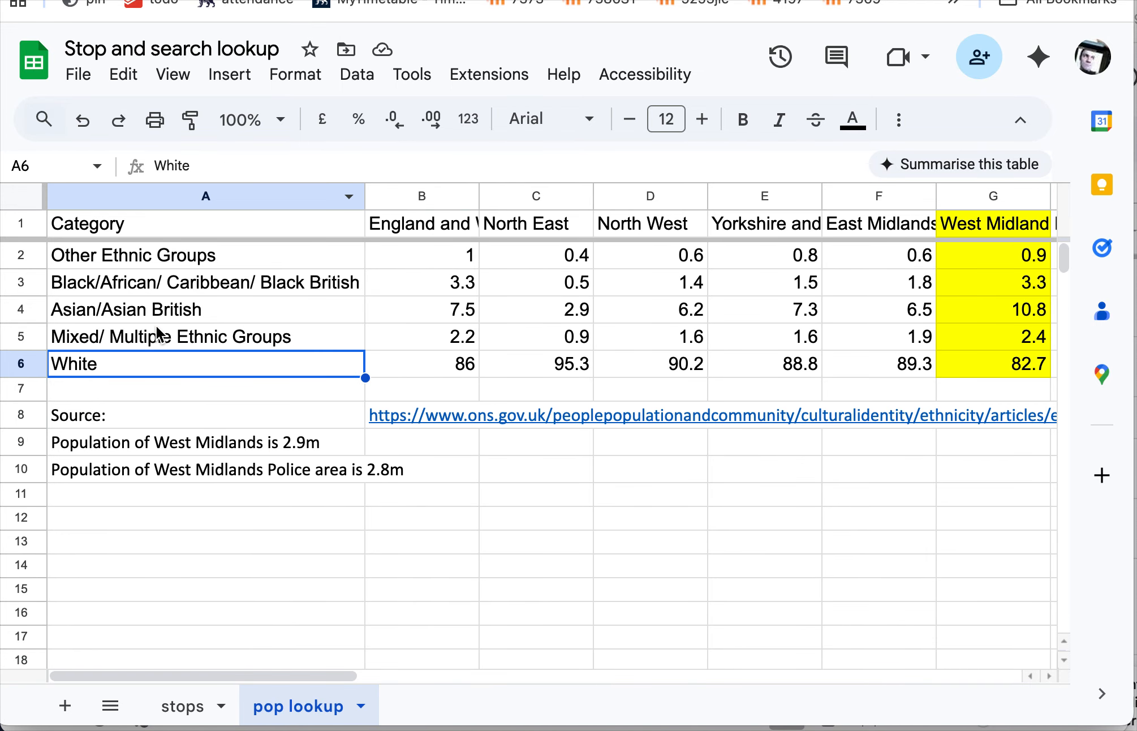
pyautogui.click(199, 708)
pyautogui.click(278, 708)
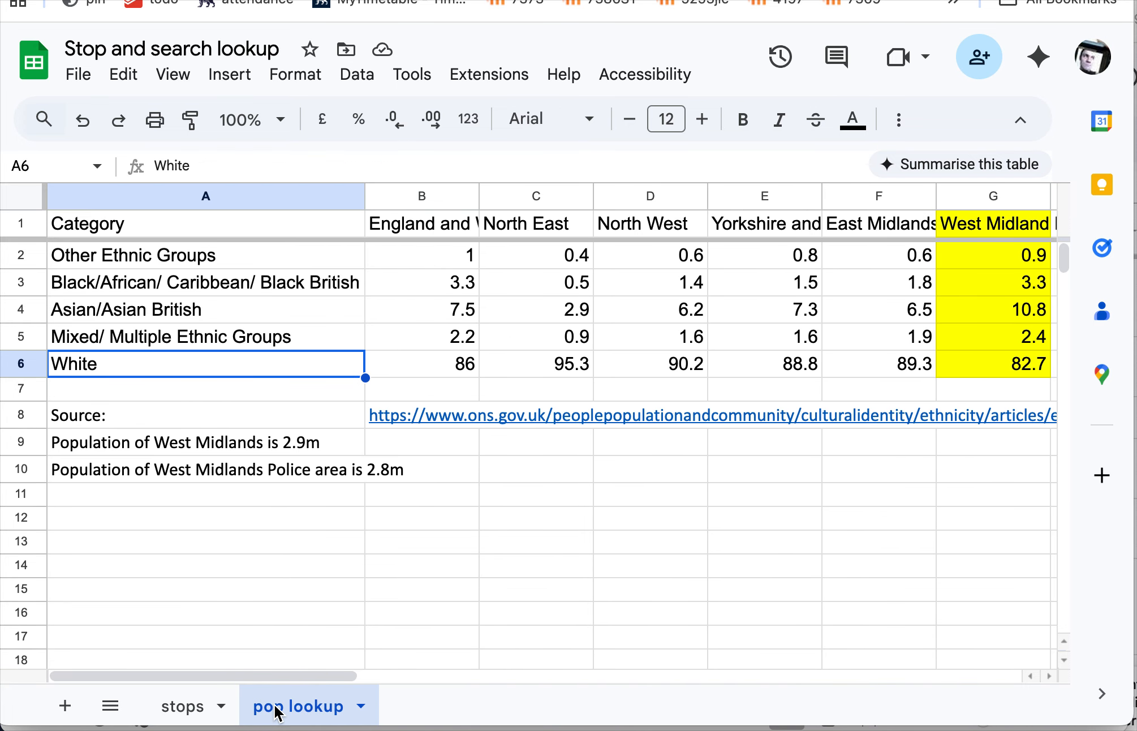
pyautogui.click(193, 707)
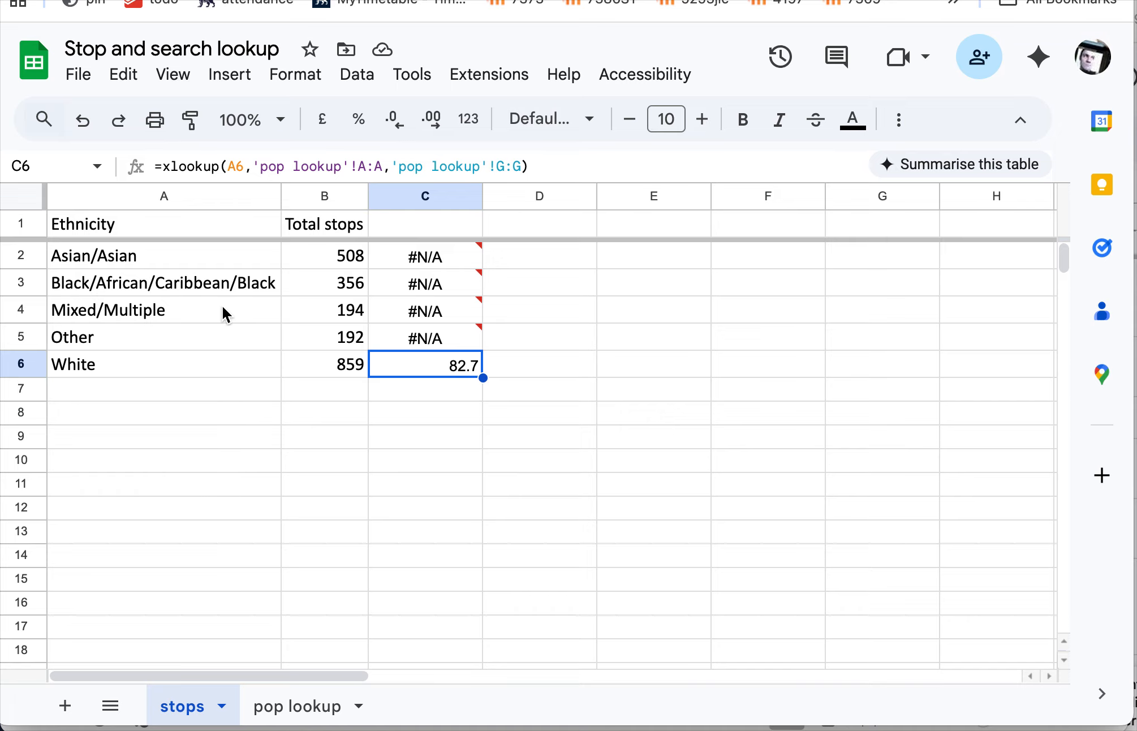
# - Copy the label "Asian/Asian" from the stops sheet over A4 on the pop lookup sheet and check the lookup result
pyautogui.click(189, 261)
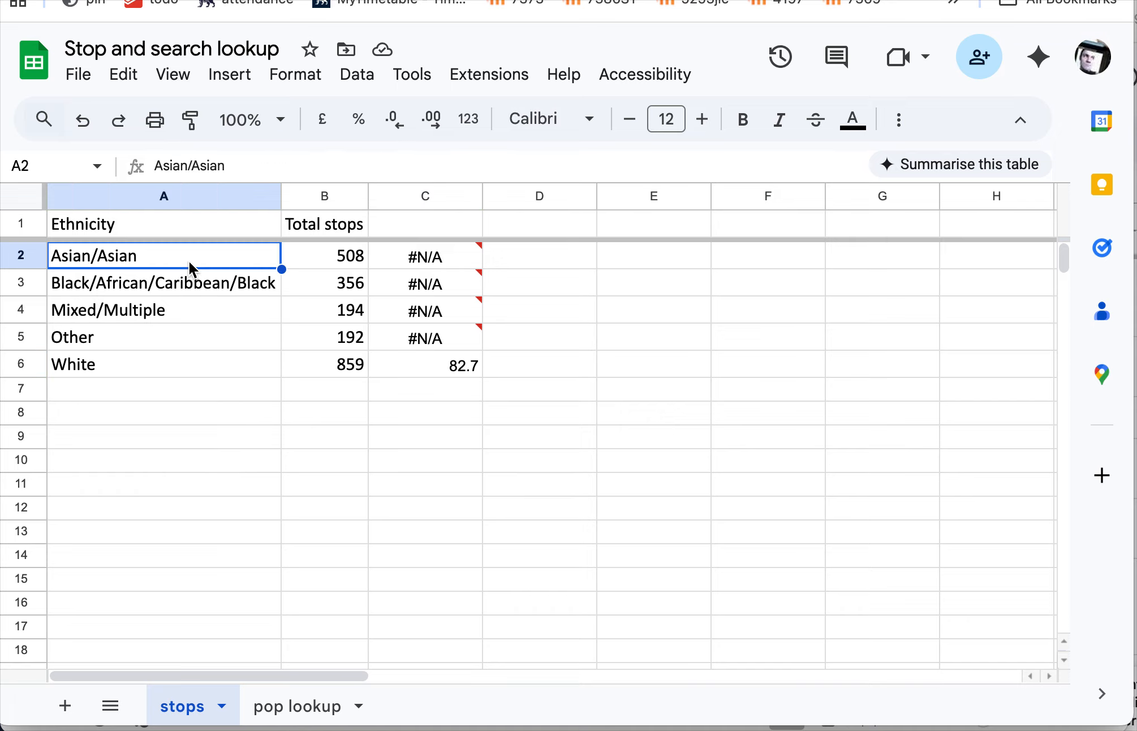
pyautogui.hotkey('ctrl', 'c')
pyautogui.click(294, 707)
pyautogui.click(195, 311)
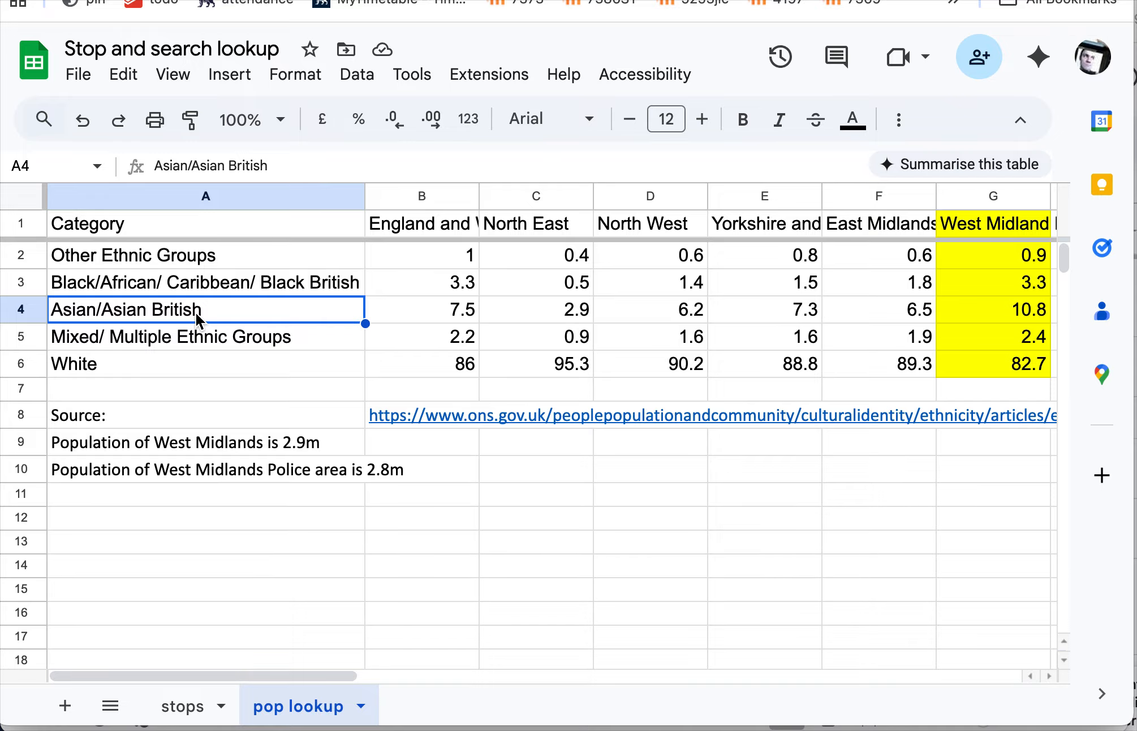
pyautogui.hotkey('ctrl', 'v')
pyautogui.click(195, 717)
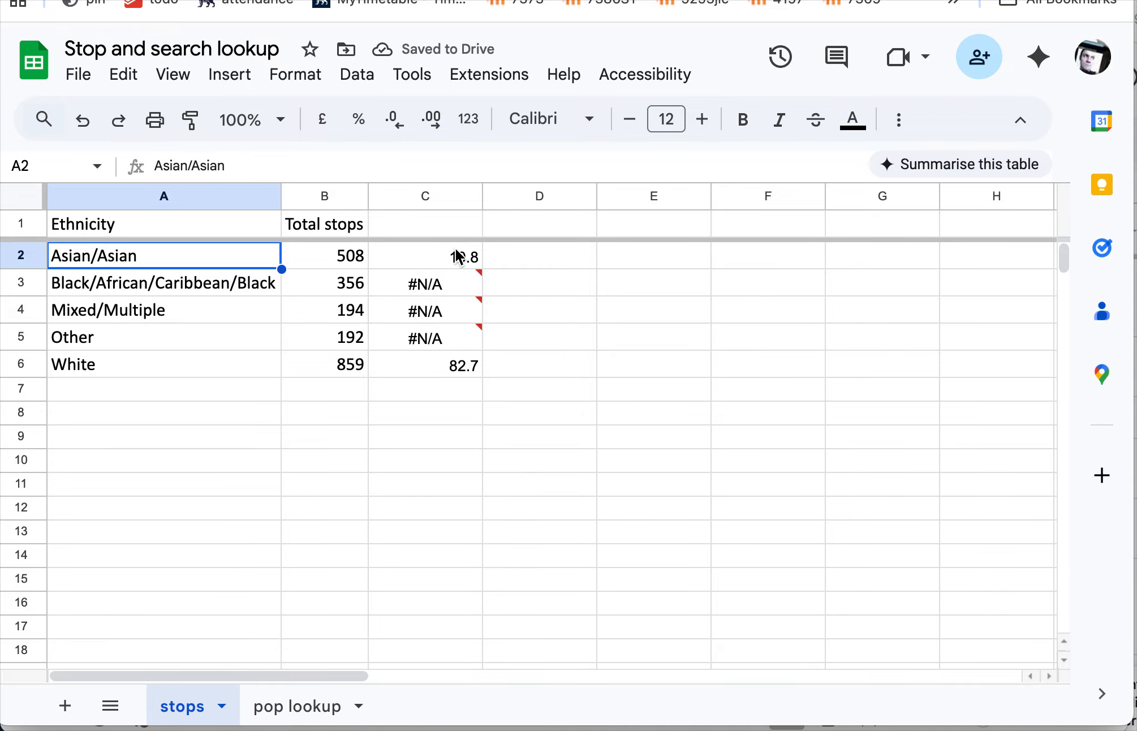
pyautogui.click(297, 707)
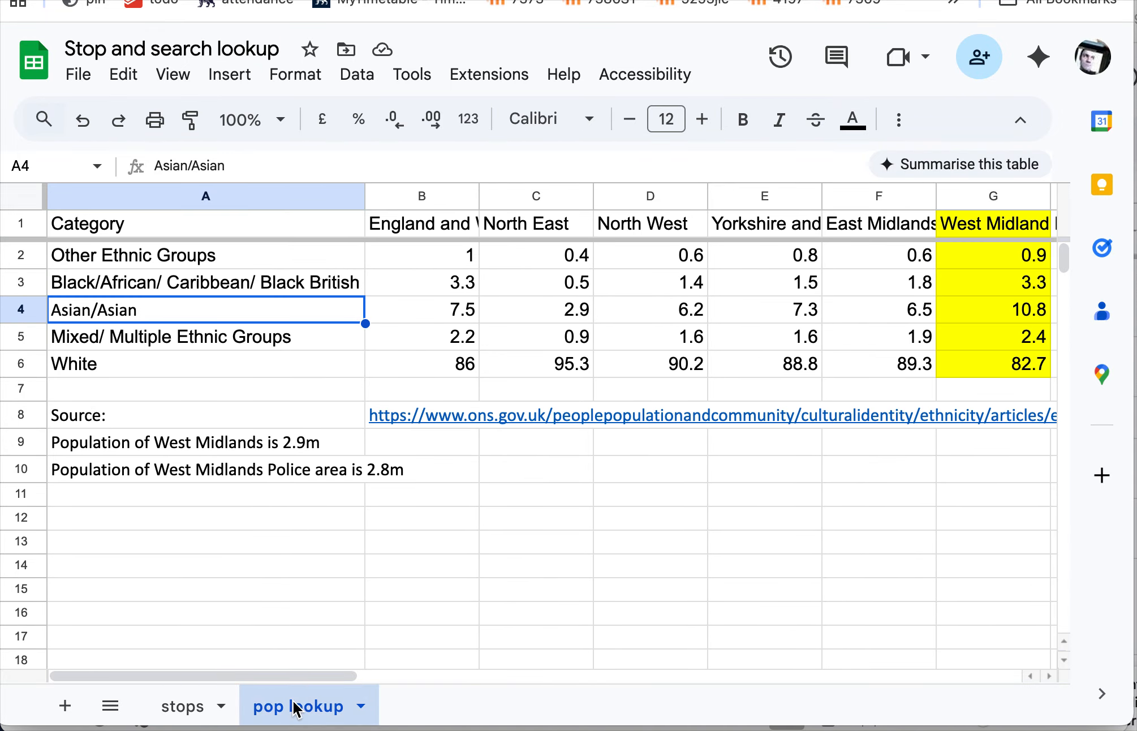
pyautogui.click(186, 706)
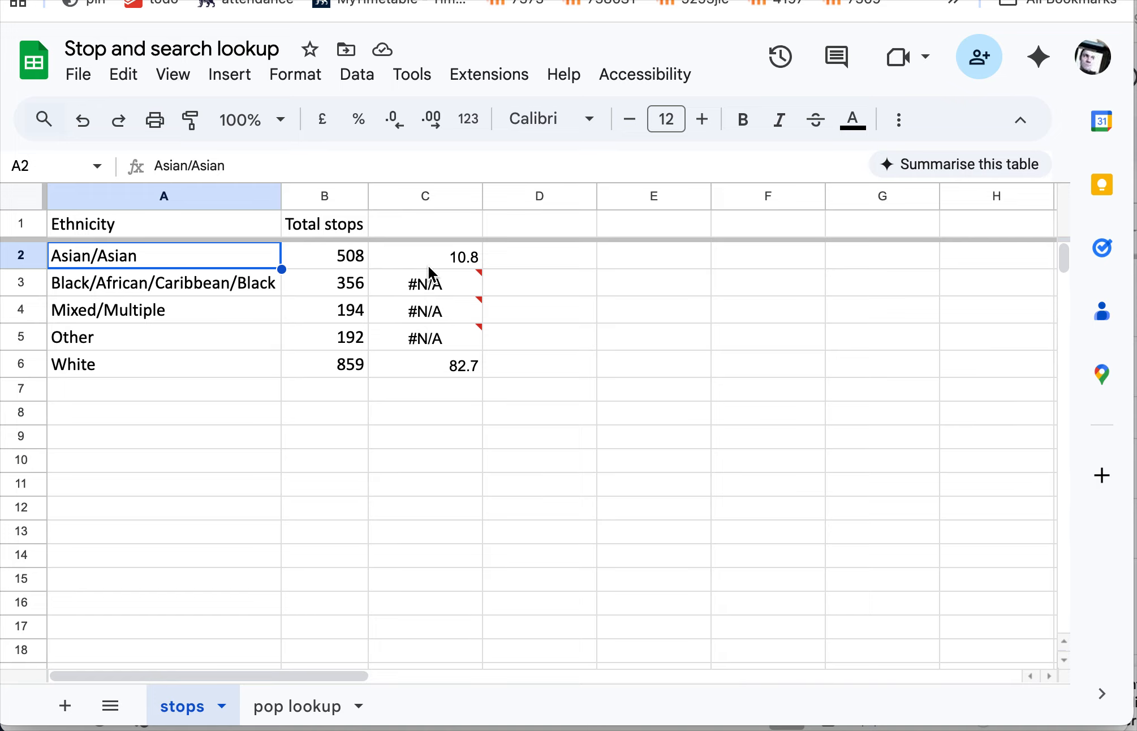
# - Copy the label "Black/African/Caribbean/Black" from the stops sheet over A3 on the pop lookup sheet and return to the stops sheet
pyautogui.moveTo(474, 320)
pyautogui.click(204, 284)
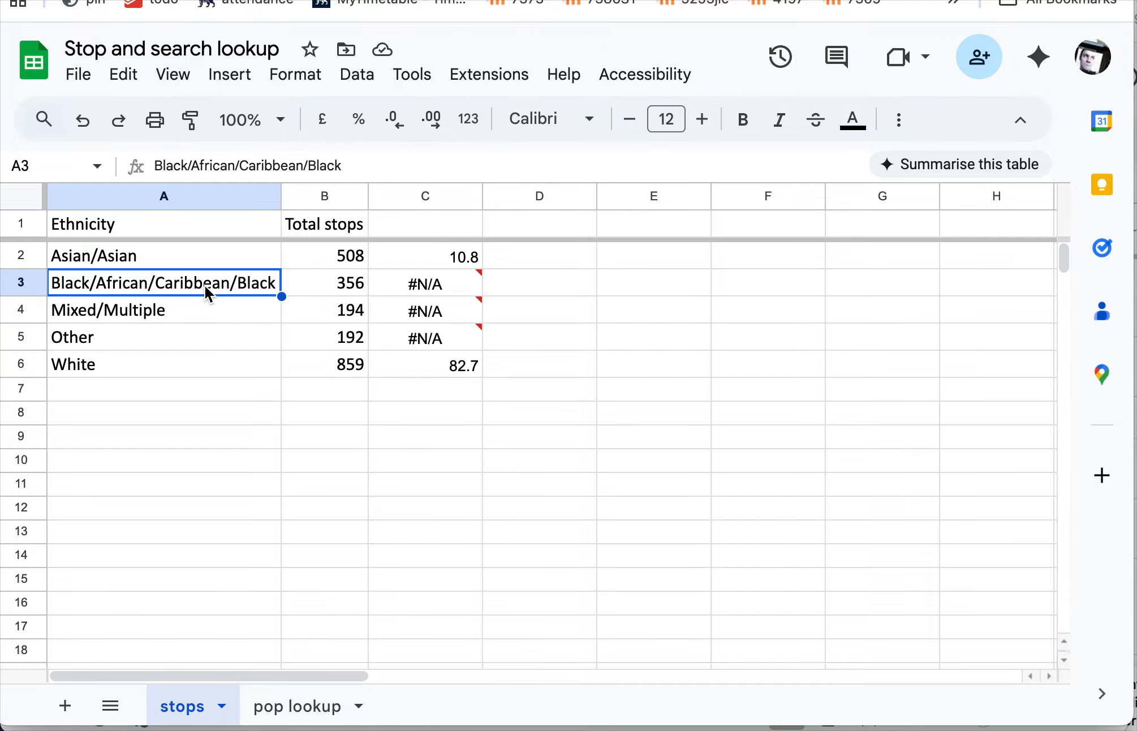
pyautogui.hotkey('ctrl', 'c')
pyautogui.click(296, 706)
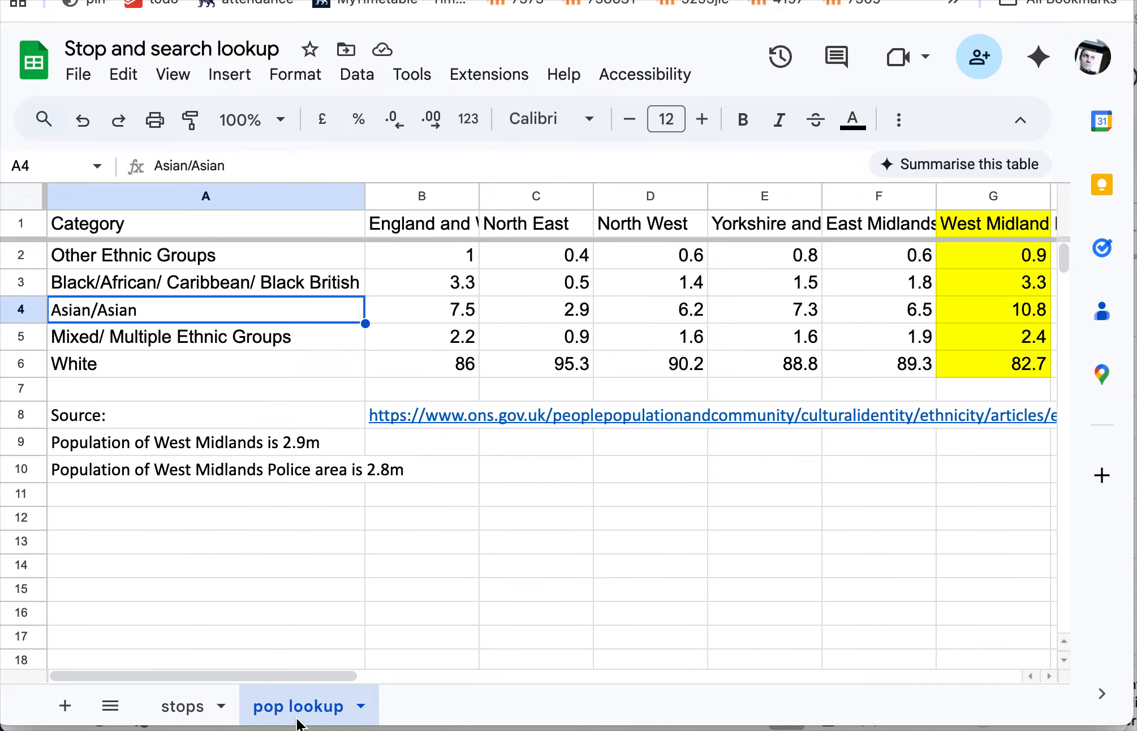
pyautogui.click(237, 286)
pyautogui.hotkey('ctrl', 'v')
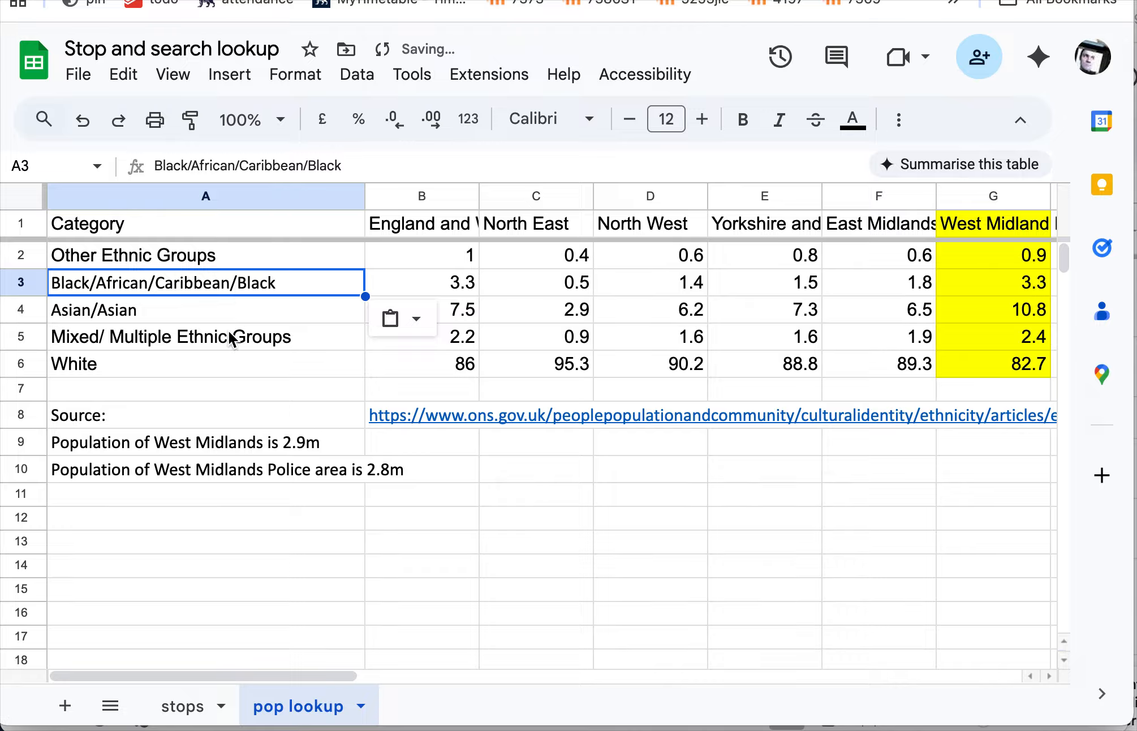
pyautogui.click(197, 714)
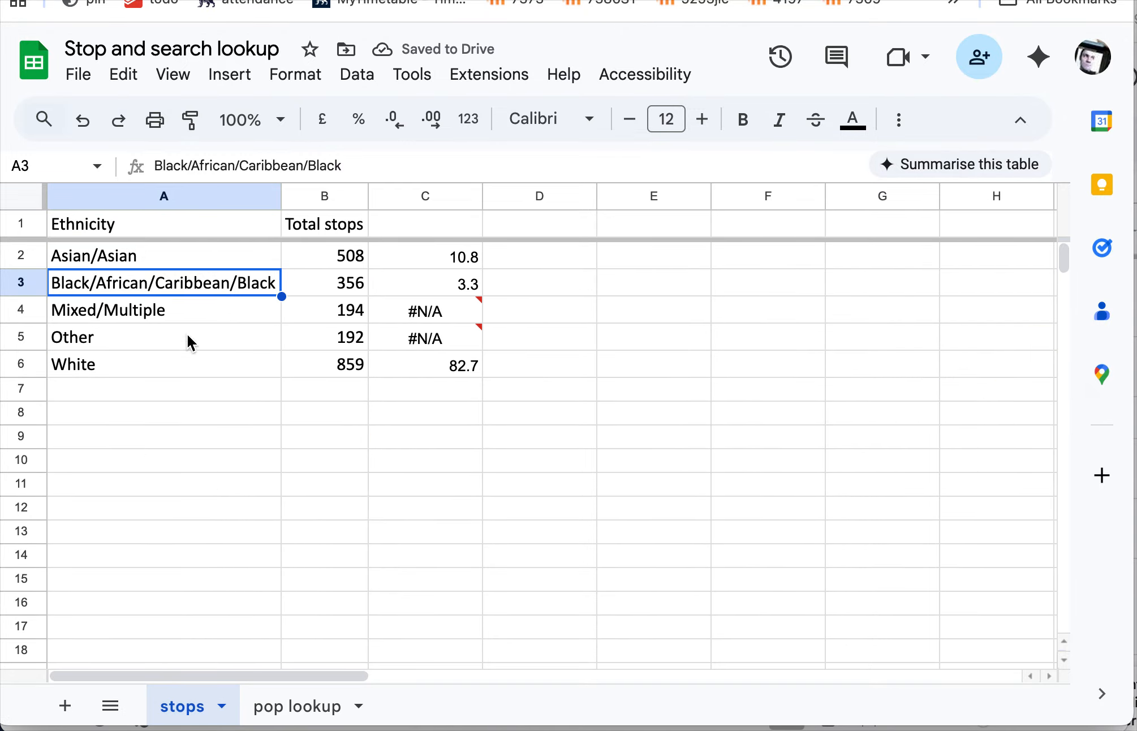